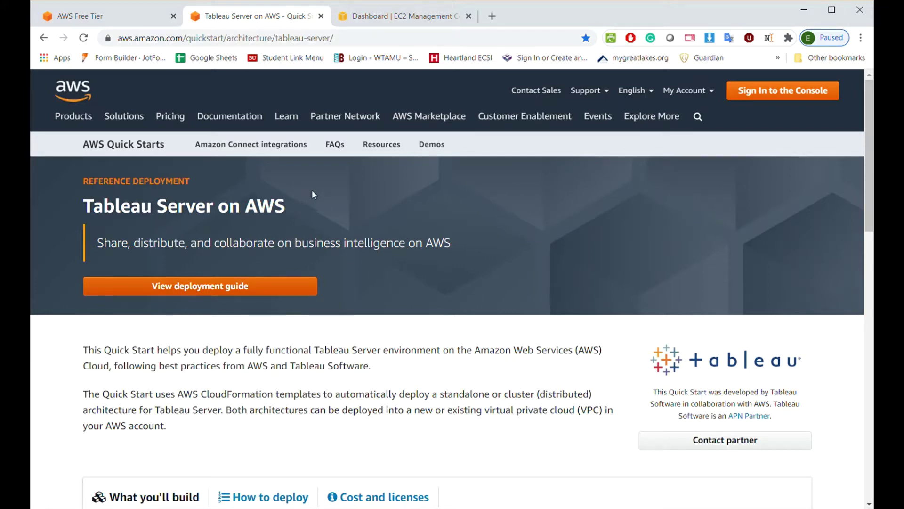
# Search Google for 'aws' and follow the AWS Free Tier result toward the console
pyautogui.click(296, 34)
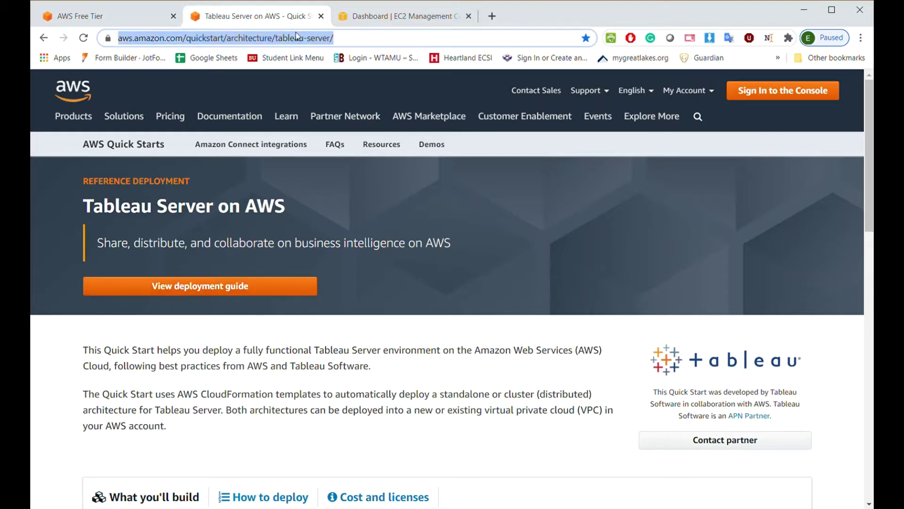
pyautogui.write('google.com')
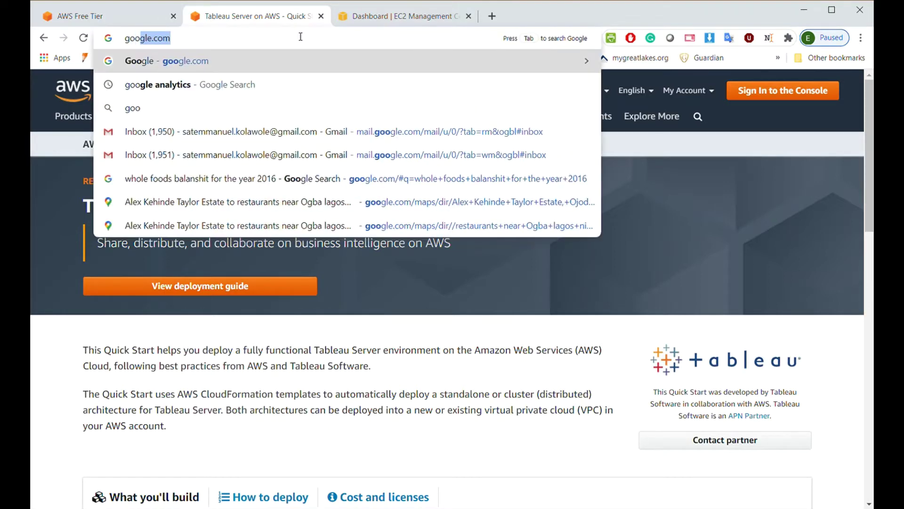
pyautogui.press('Return')
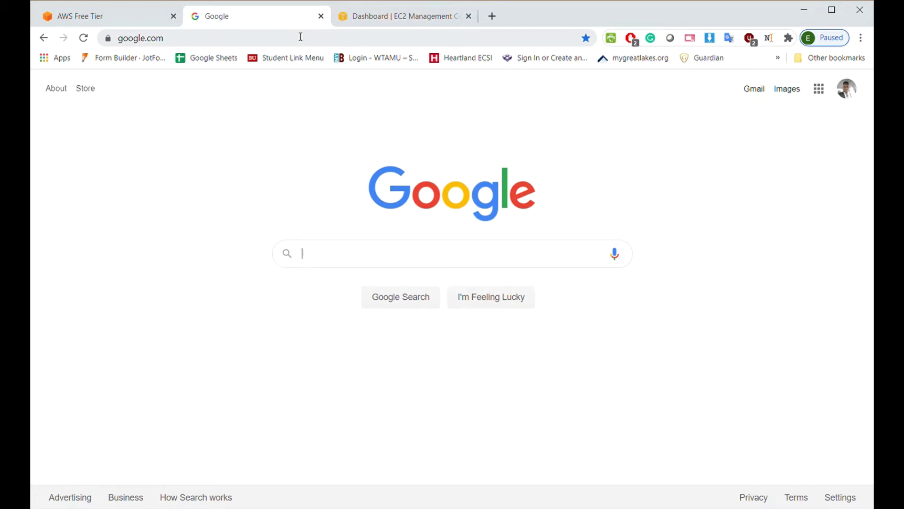
pyautogui.write('aws')
pyautogui.press('Return')
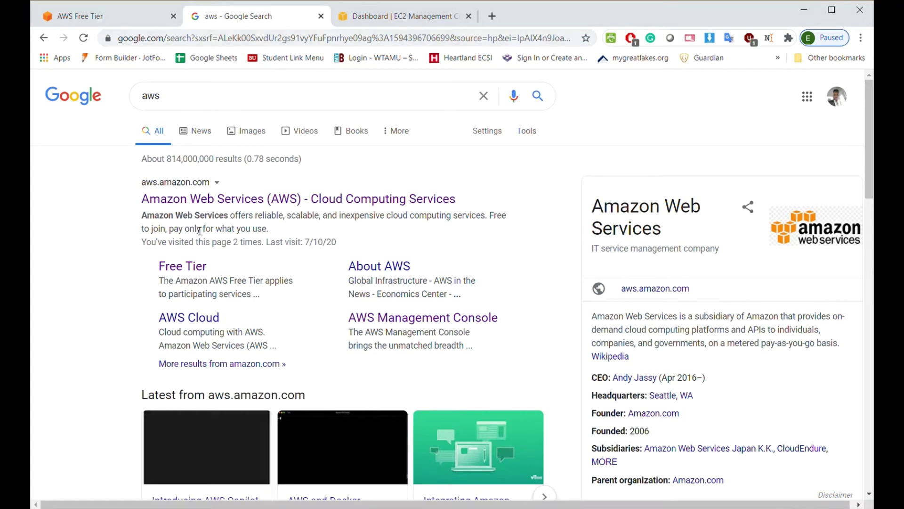
pyautogui.click(198, 273)
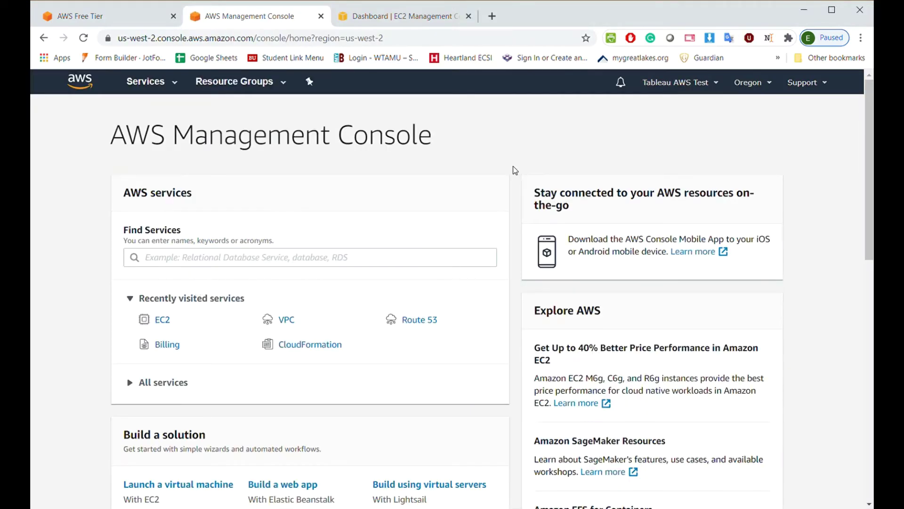
# Sign out of the AWS account, then search google.com for 'aws'
pyautogui.click(716, 84)
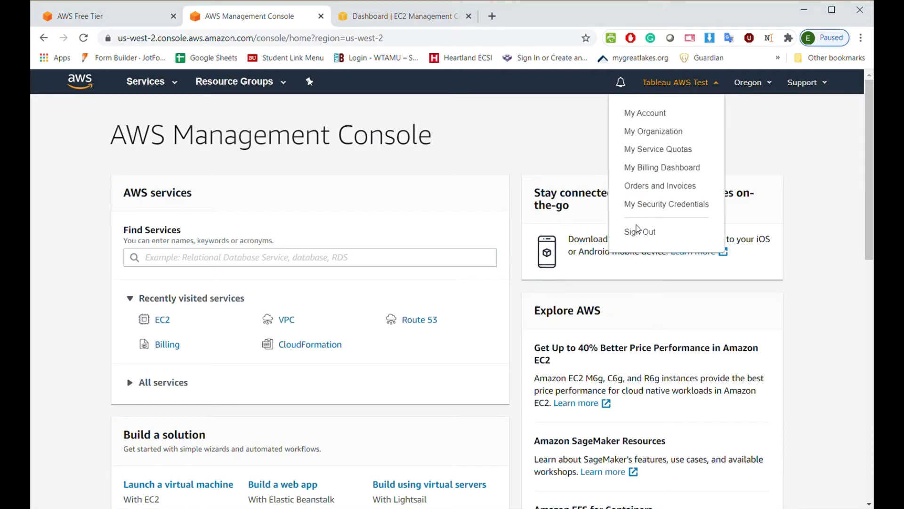
pyautogui.click(640, 231)
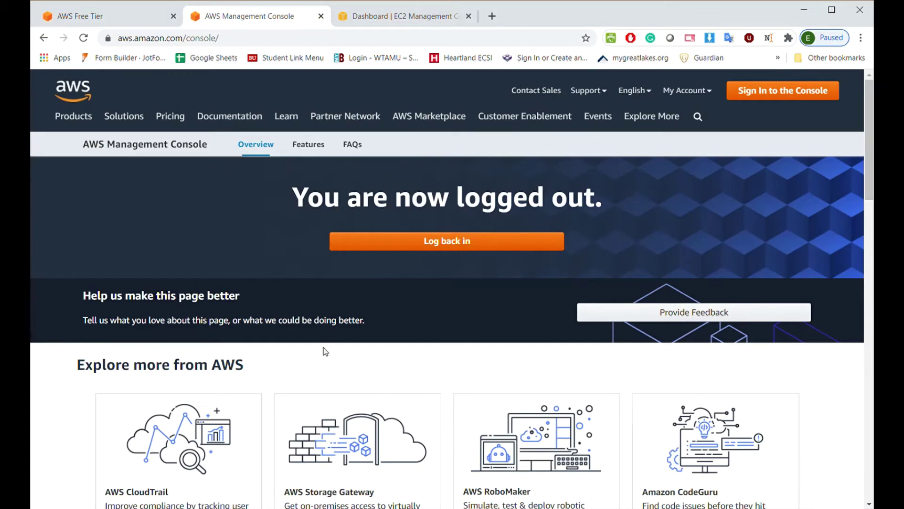
pyautogui.click(303, 38)
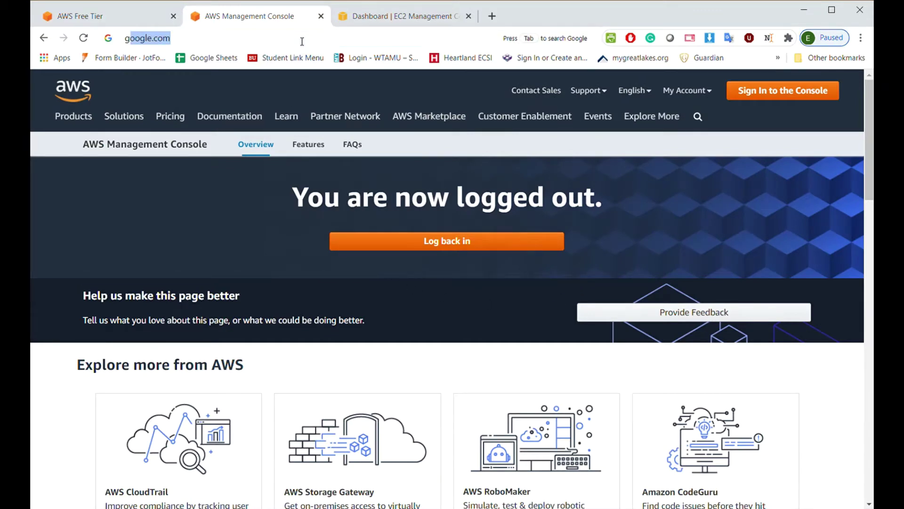
pyautogui.write('google.com')
pyautogui.press('Return')
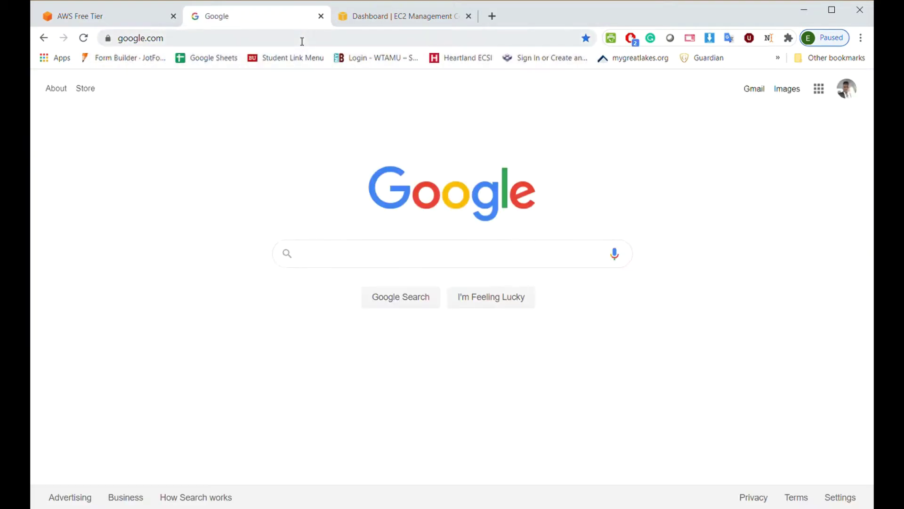
pyautogui.write('aws')
pyautogui.press('Return')
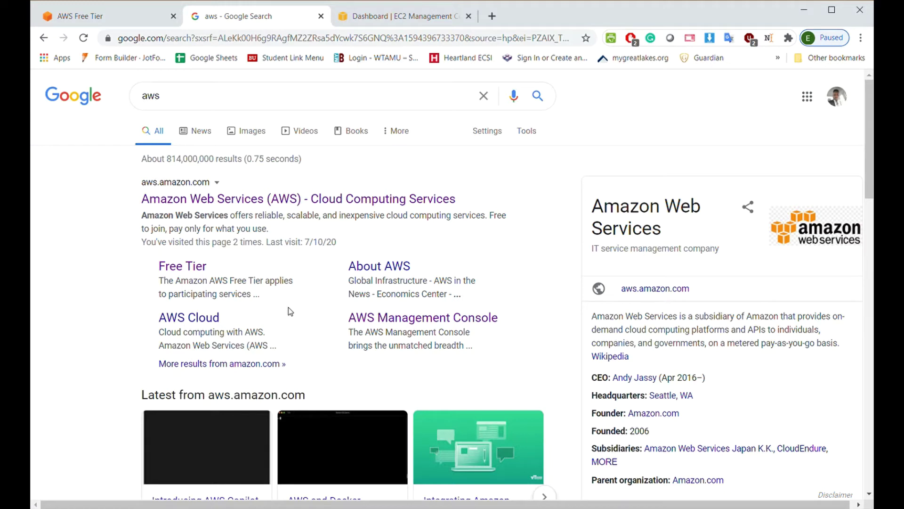
# Sign back in as the root user via the Free Tier page, entering the account password
pyautogui.click(184, 271)
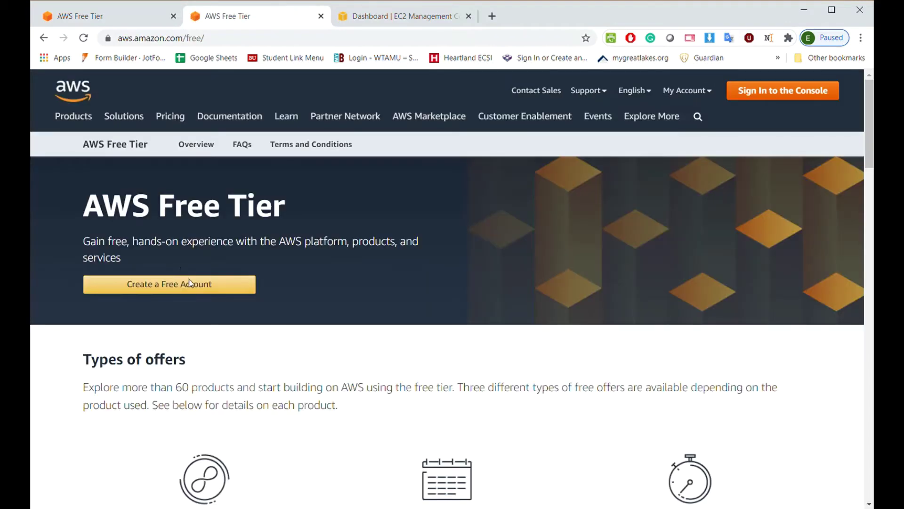
pyautogui.click(197, 285)
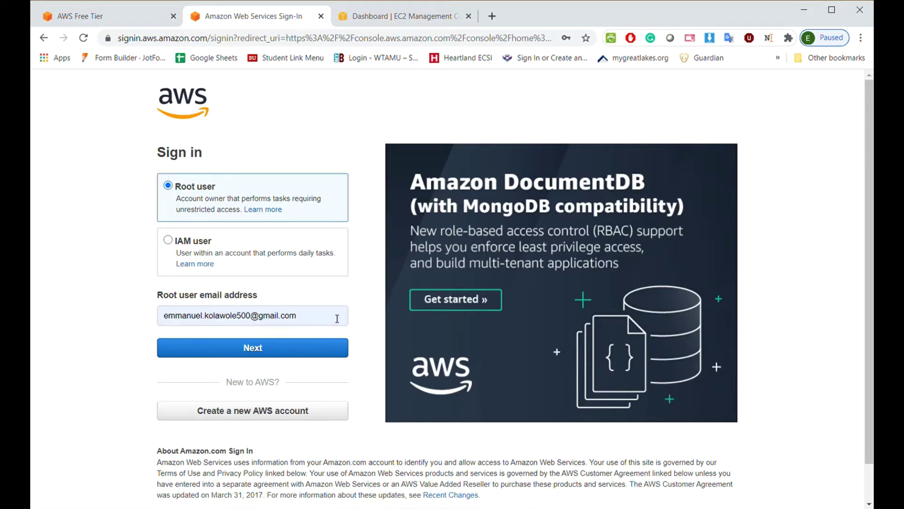
pyautogui.scroll(-1, 382, 410)
pyautogui.scroll(1, 382, 409)
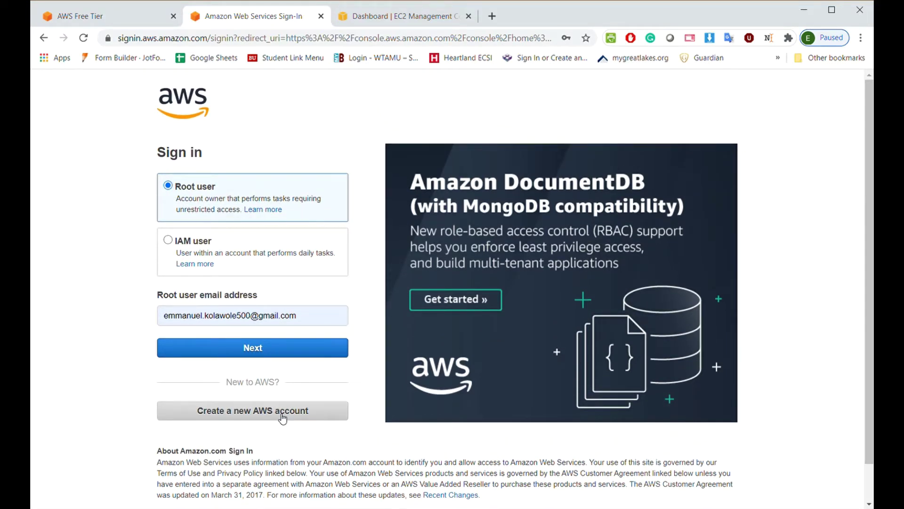
pyautogui.click(307, 357)
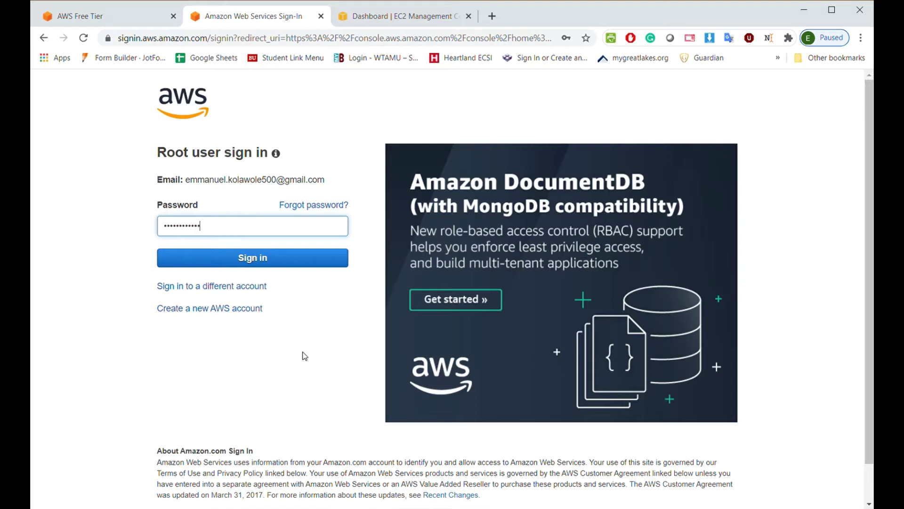
pyautogui.press('Return')
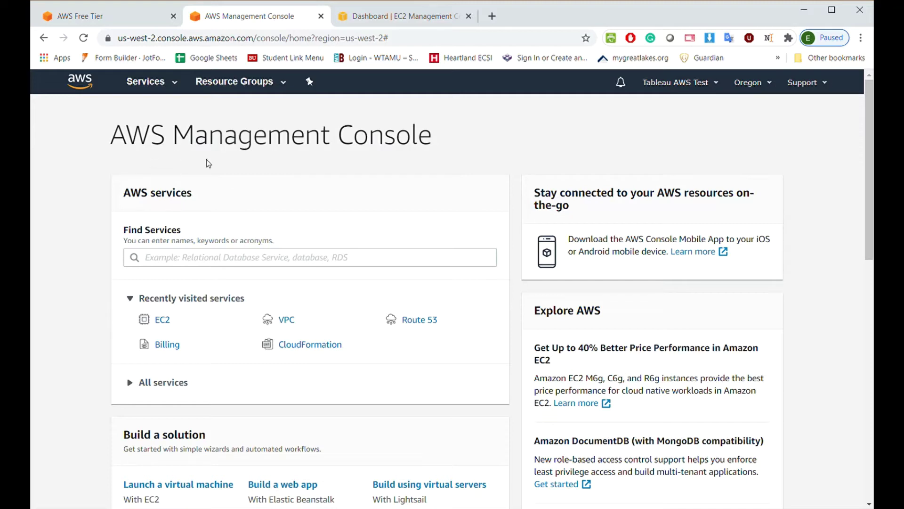
# Reload the console home and open EC2 from Recently visited services in Oregon
pyautogui.click(88, 91)
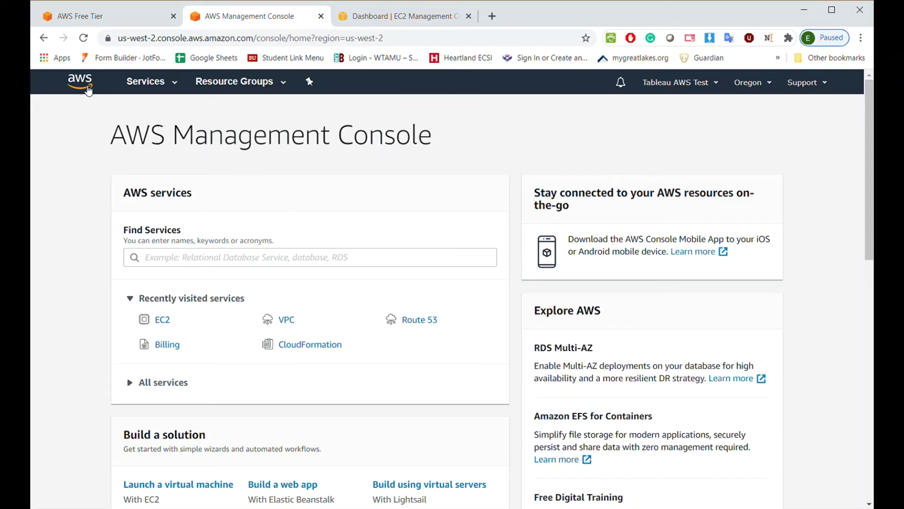
pyautogui.click(88, 90)
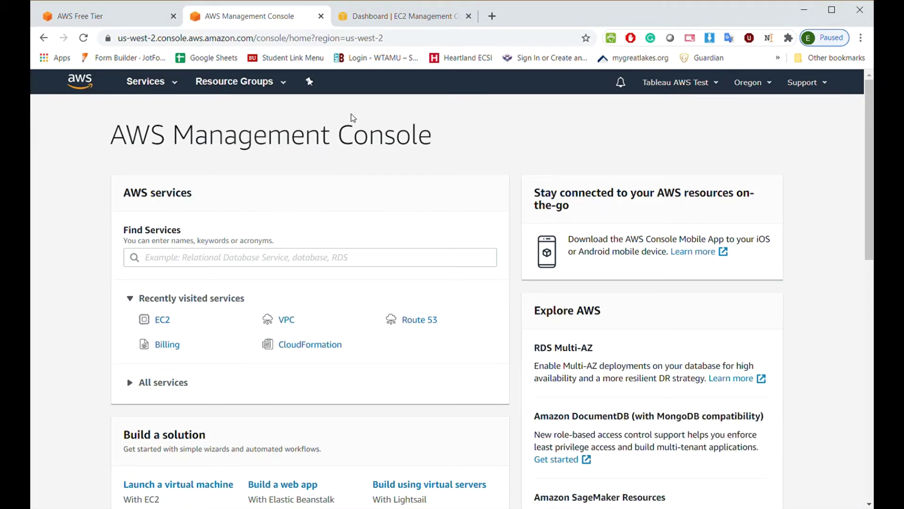
pyautogui.scroll(-5, 434, 335)
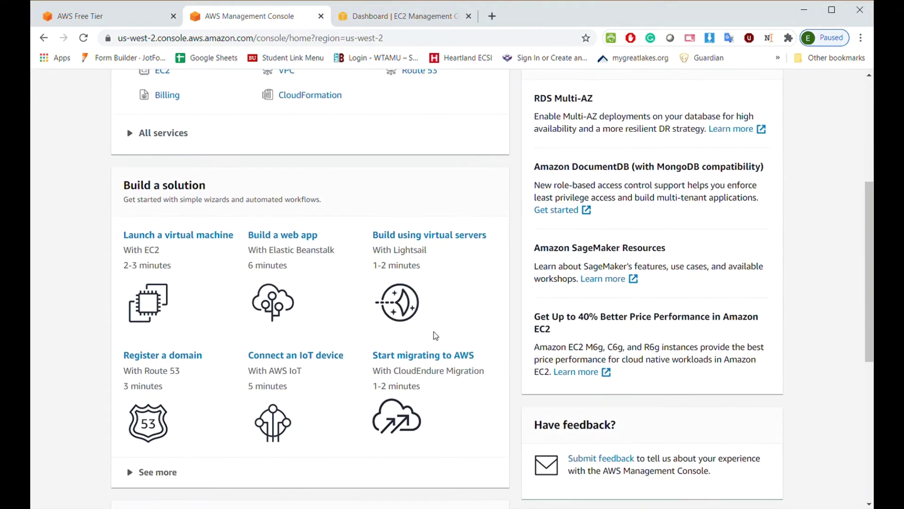
pyautogui.scroll(5, 435, 335)
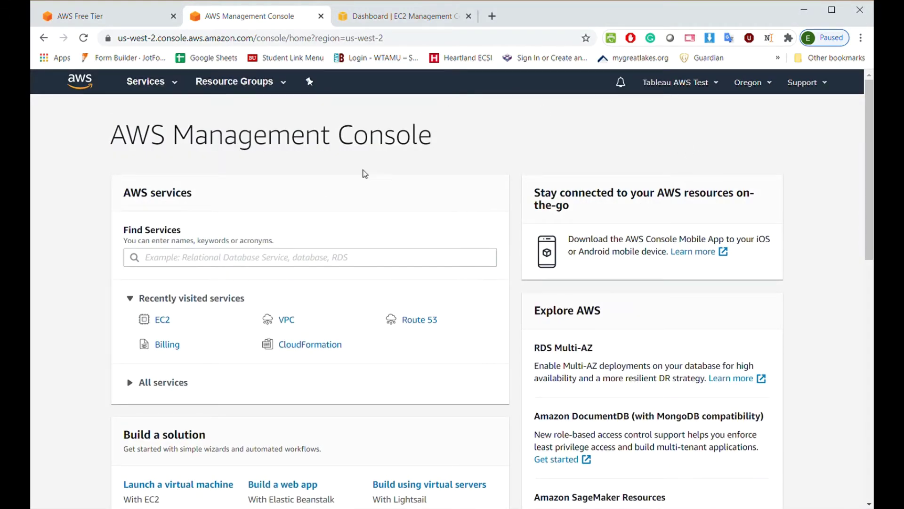
pyautogui.click(162, 320)
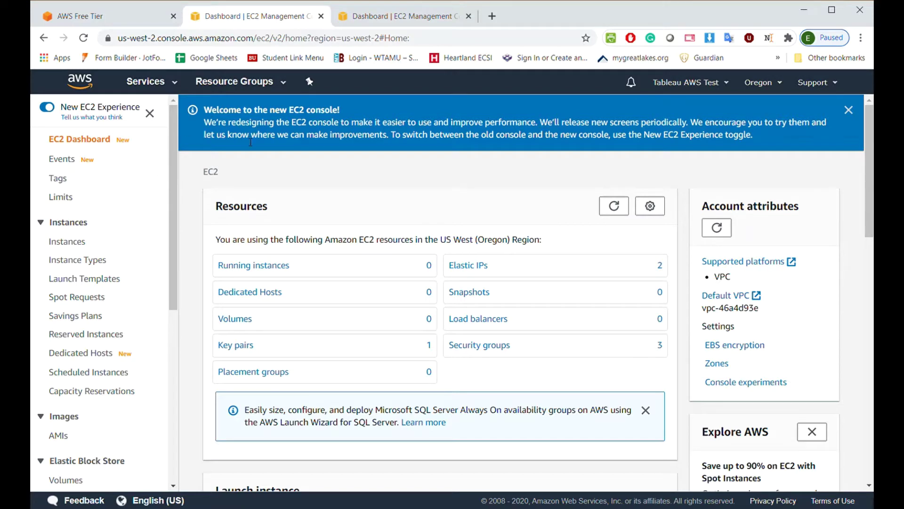
# In a new tab, search Google for 'tableau server on aws' and review the results
pyautogui.click(492, 16)
pyautogui.click(412, 41)
pyautogui.write('google.com')
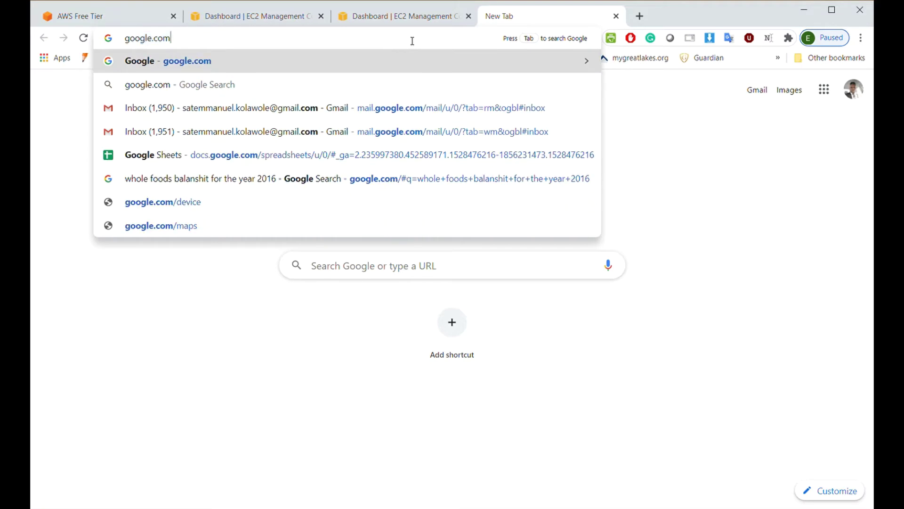
pyautogui.press('Return')
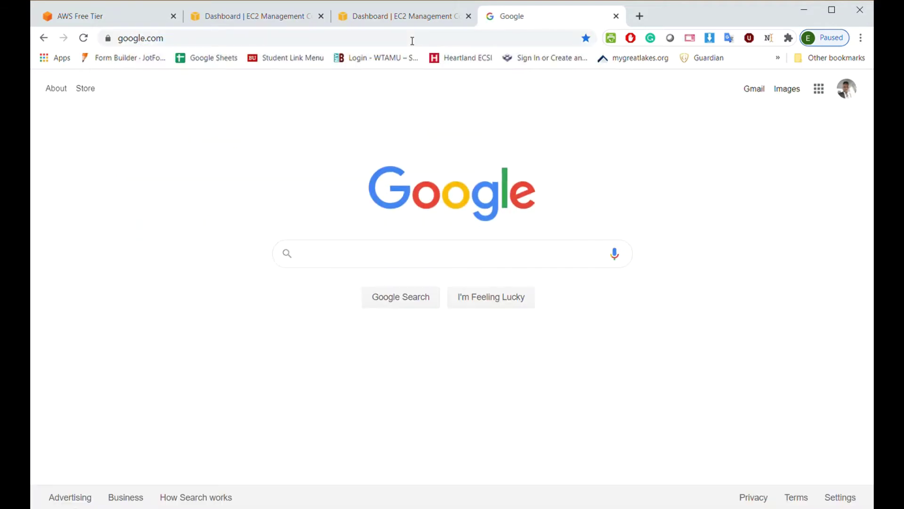
pyautogui.write('aws')
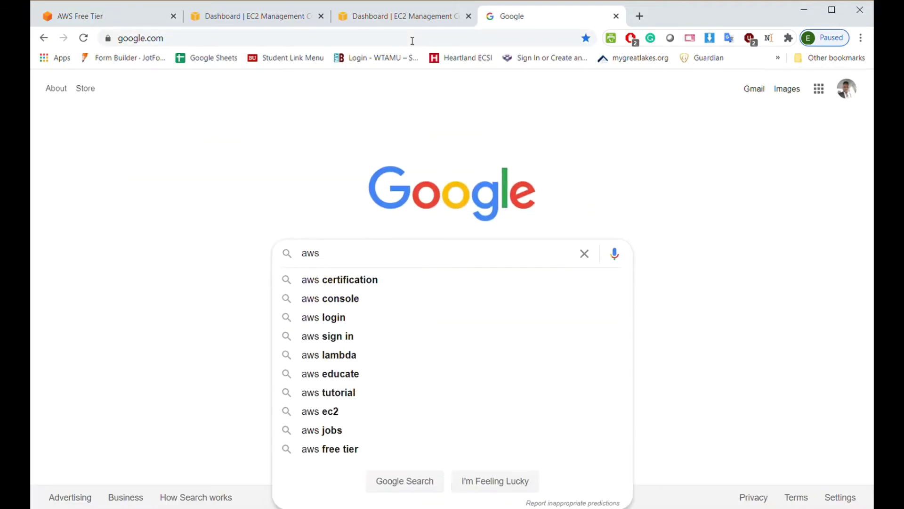
pyautogui.press('BackSpace')
pyautogui.press('BackSpace')
pyautogui.press('BackSpace')
pyautogui.press('BackSpace')
pyautogui.write('Ta')
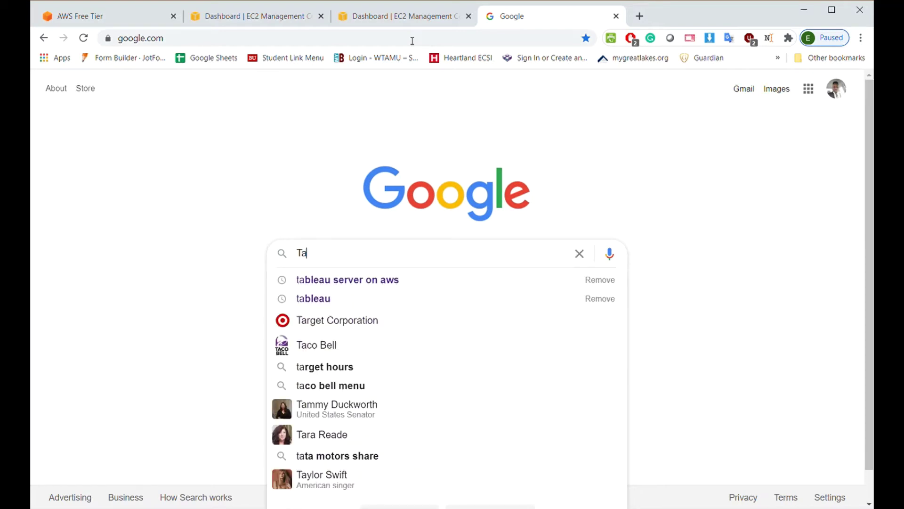
pyautogui.press('Down')
pyautogui.press('Return')
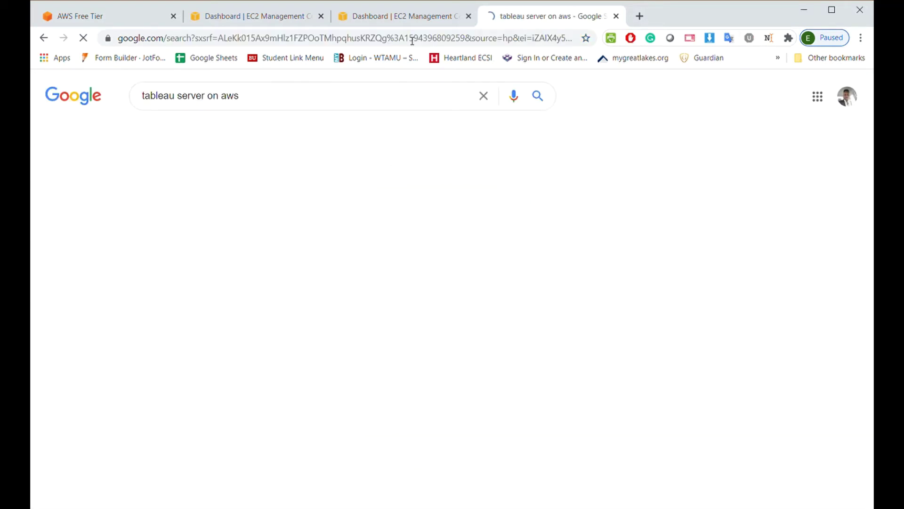
pyautogui.scroll(-1, 346, 203)
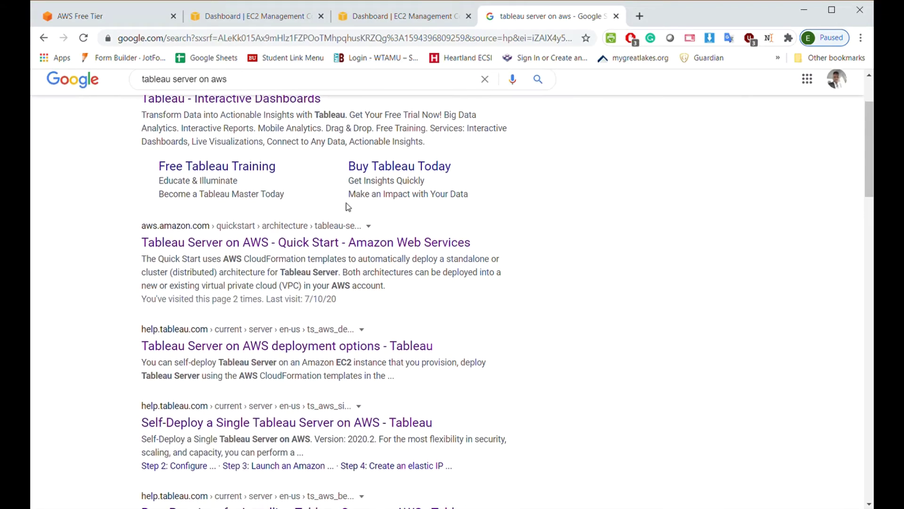
# Open the Tableau Server on AWS Quick Start page and read its standalone and cluster diagrams
pyautogui.click(315, 245)
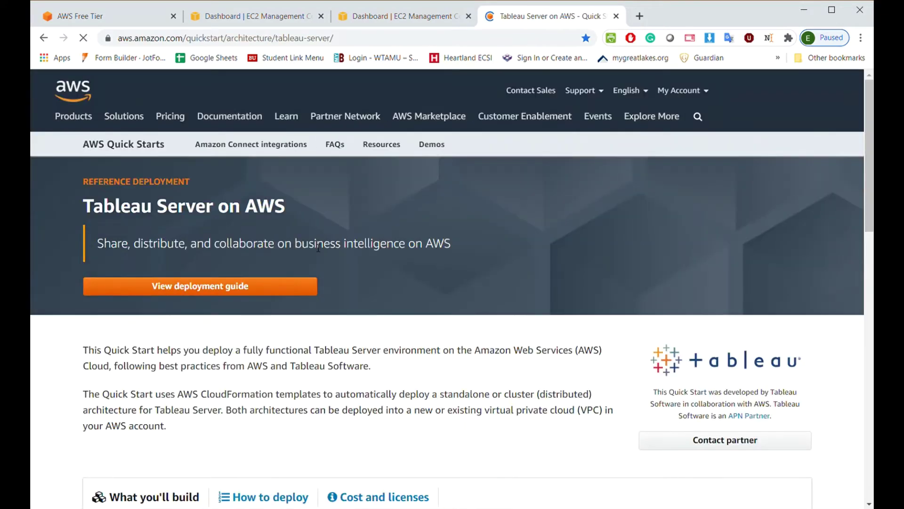
pyautogui.scroll(-8, 316, 337)
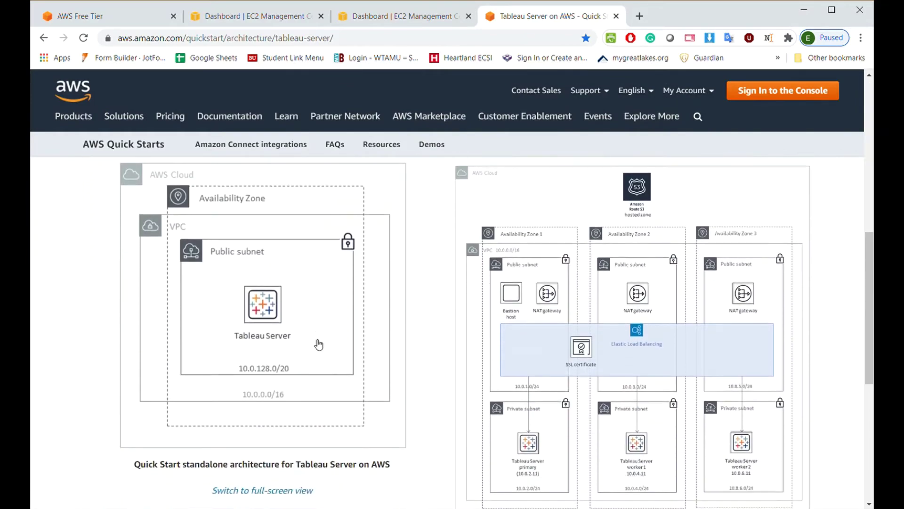
pyautogui.scroll(2, 319, 345)
pyautogui.scroll(-2, 319, 345)
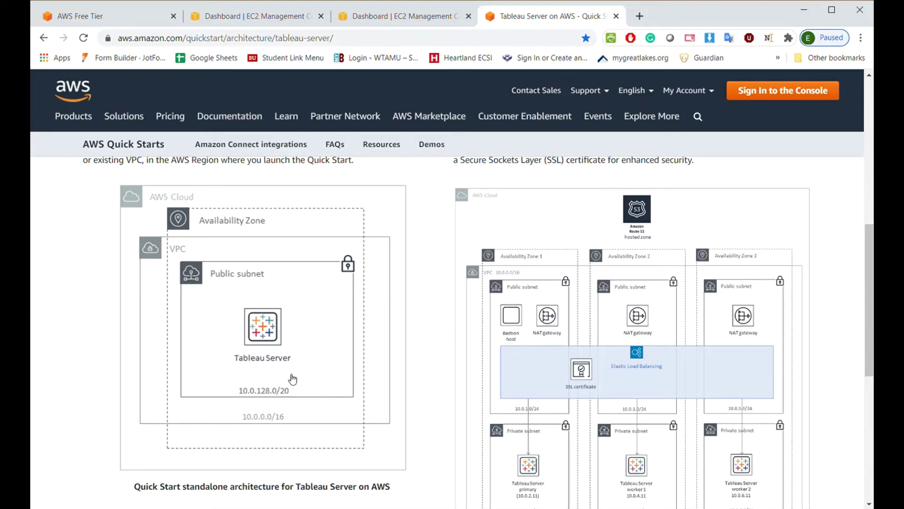
pyautogui.scroll(-2, 292, 378)
pyautogui.scroll(2, 293, 379)
pyautogui.scroll(-1, 293, 379)
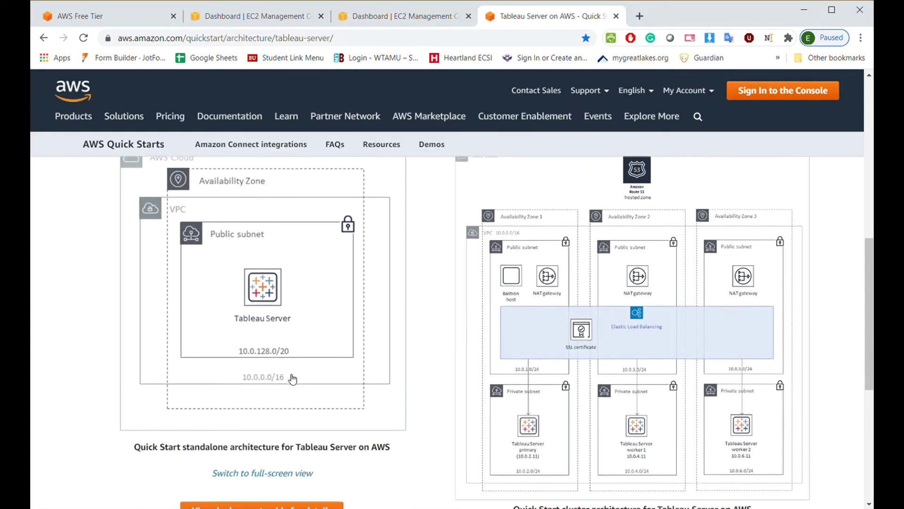
pyautogui.scroll(2, 561, 334)
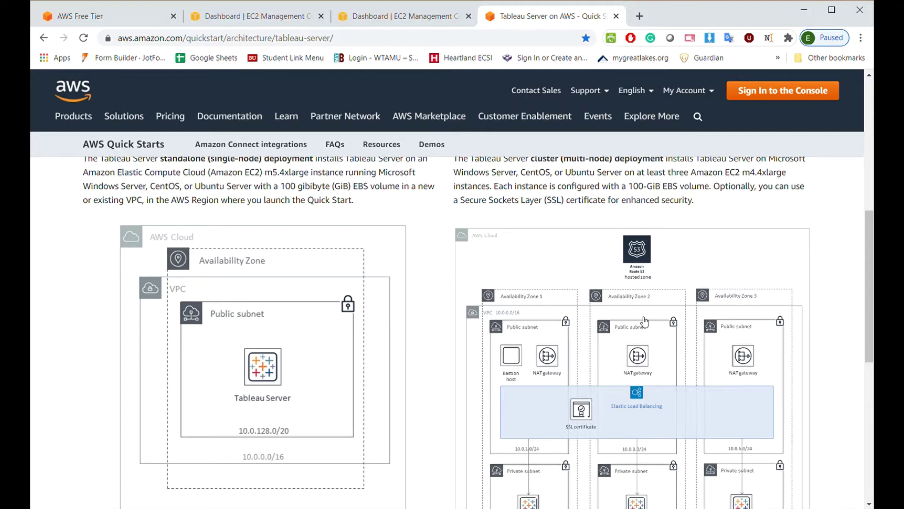
pyautogui.scroll(3, 608, 232)
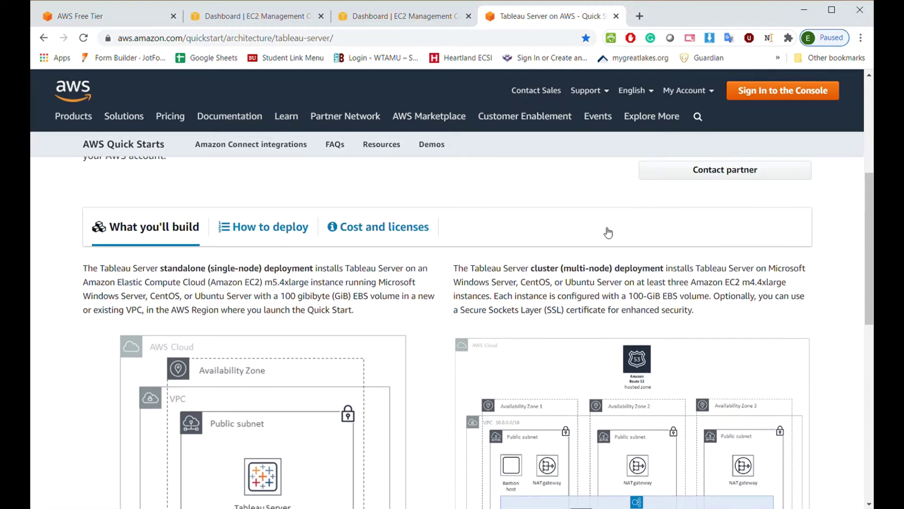
pyautogui.scroll(-2, 608, 232)
pyautogui.scroll(-3, 608, 233)
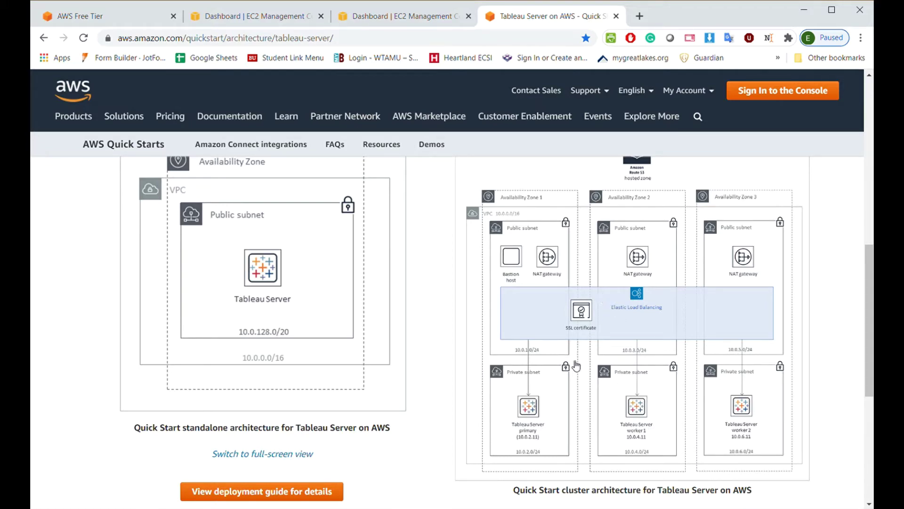
pyautogui.scroll(2, 640, 285)
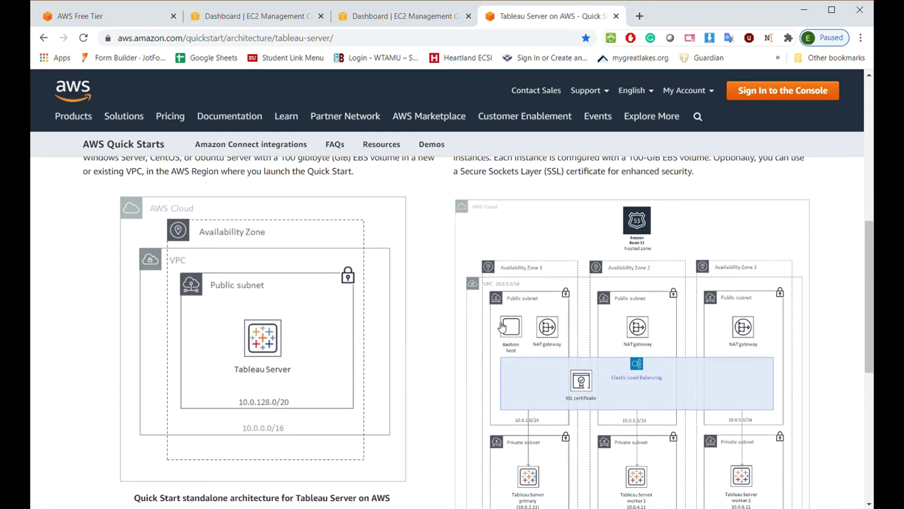
pyautogui.scroll(3, 634, 281)
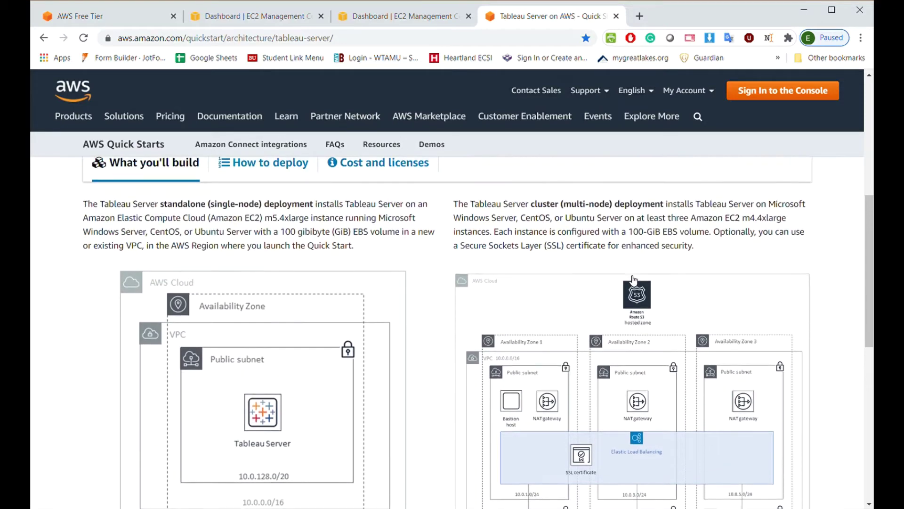
pyautogui.scroll(-2, 633, 281)
pyautogui.scroll(2, 633, 281)
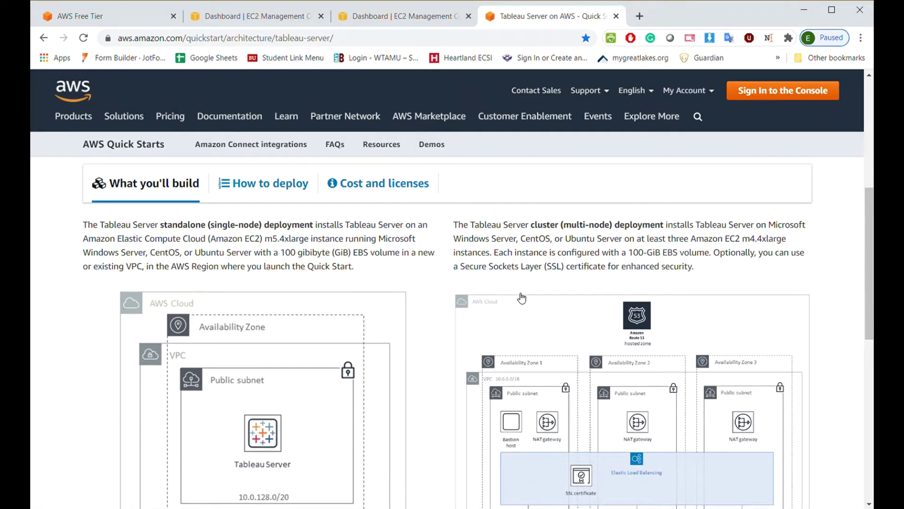
pyautogui.scroll(6, 267, 323)
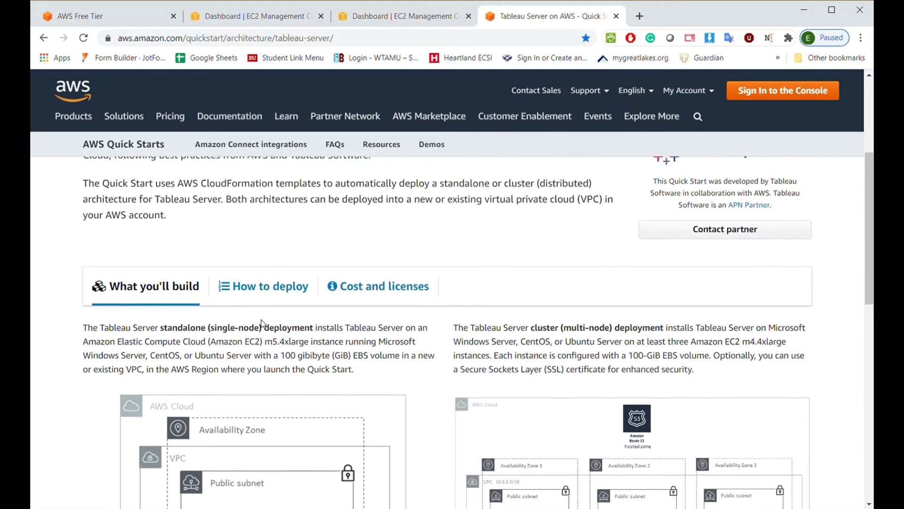
# Open the deployment guide PDF and scroll to Step 2's new-VPC and existing-VPC launch options
pyautogui.click(245, 288)
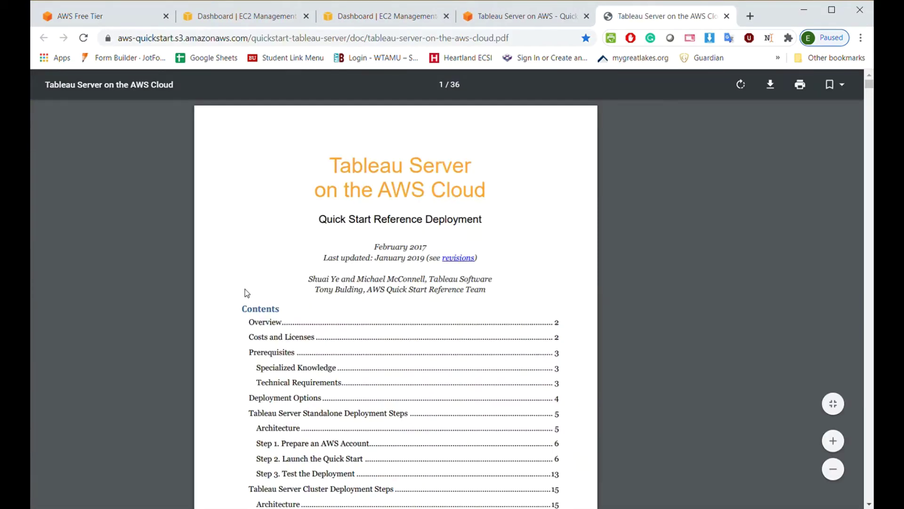
pyautogui.scroll(-18, 245, 292)
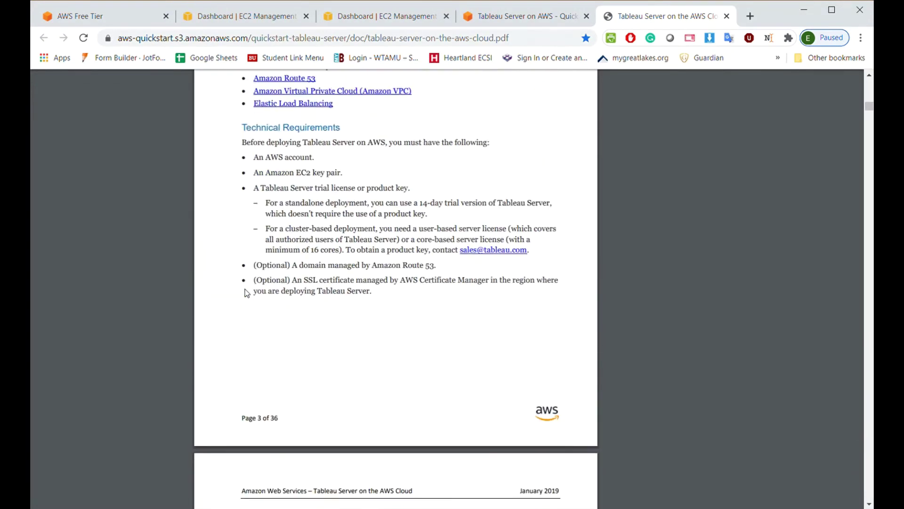
pyautogui.scroll(-20, 247, 293)
pyautogui.scroll(-12, 246, 293)
pyautogui.scroll(8, 247, 293)
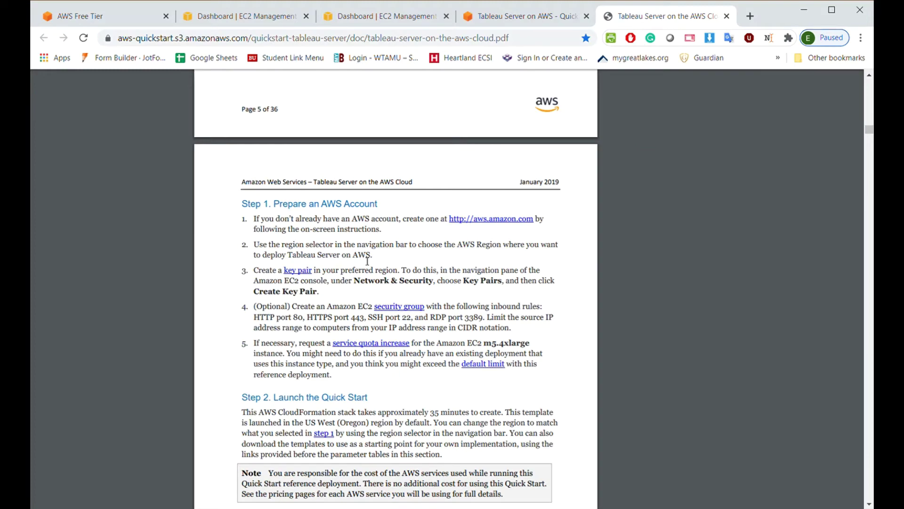
pyautogui.scroll(-1, 362, 272)
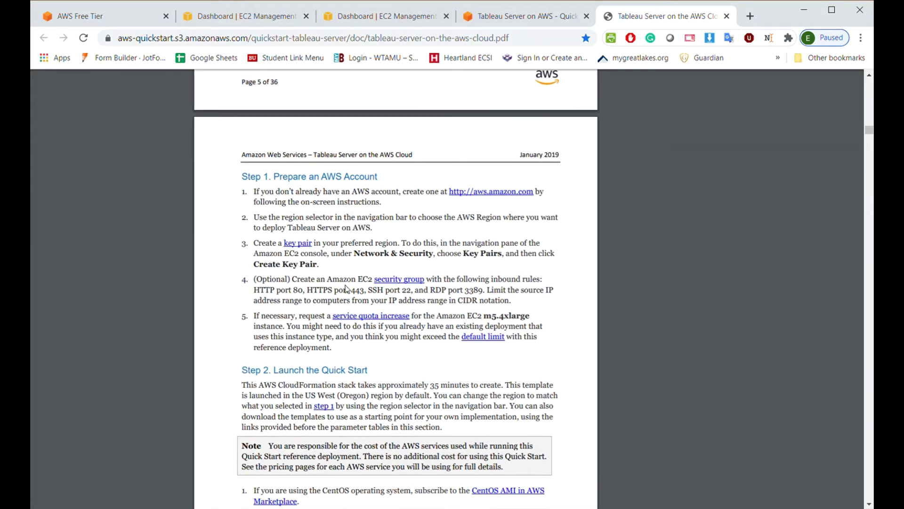
pyautogui.scroll(-8, 345, 378)
pyautogui.scroll(-1, 346, 377)
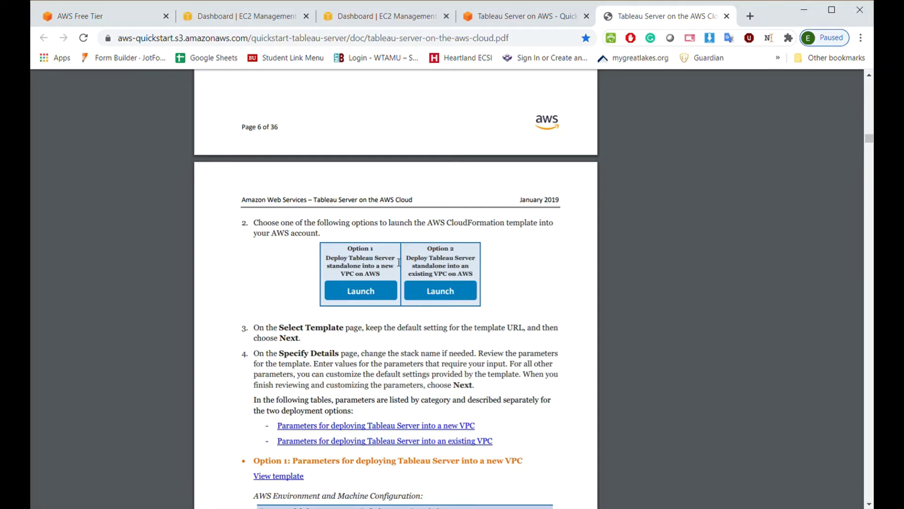
# Launch the standalone new-VPC template in CloudFormation, keeping the default S3 URL, to Specify stack details
pyautogui.click(360, 296)
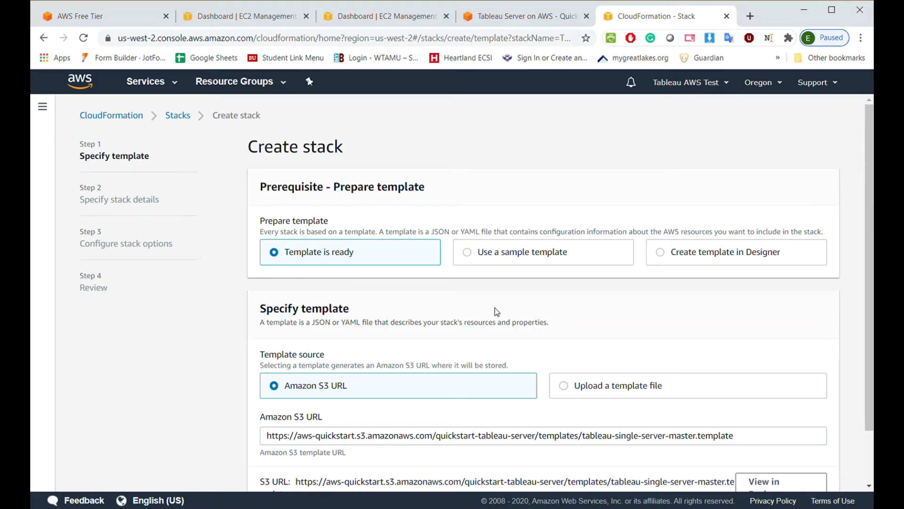
pyautogui.scroll(-2, 496, 311)
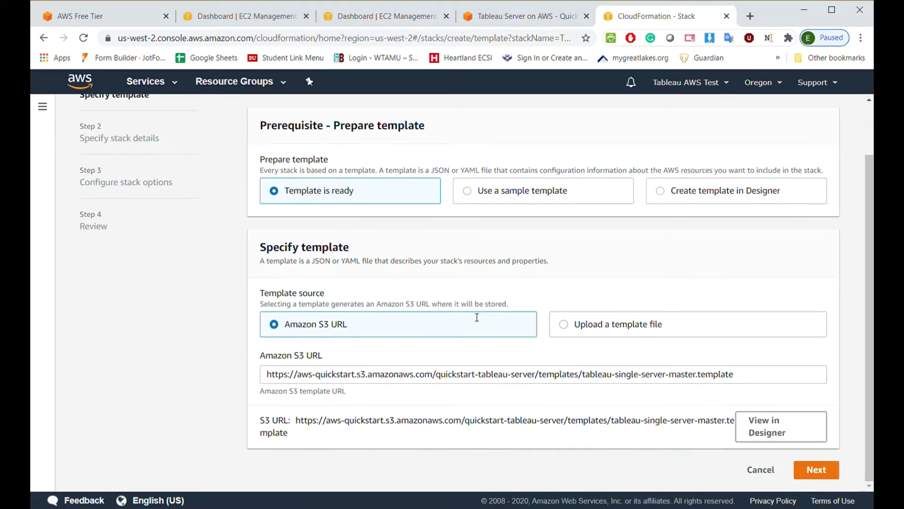
pyautogui.click(834, 478)
pyautogui.scroll(-3, 832, 473)
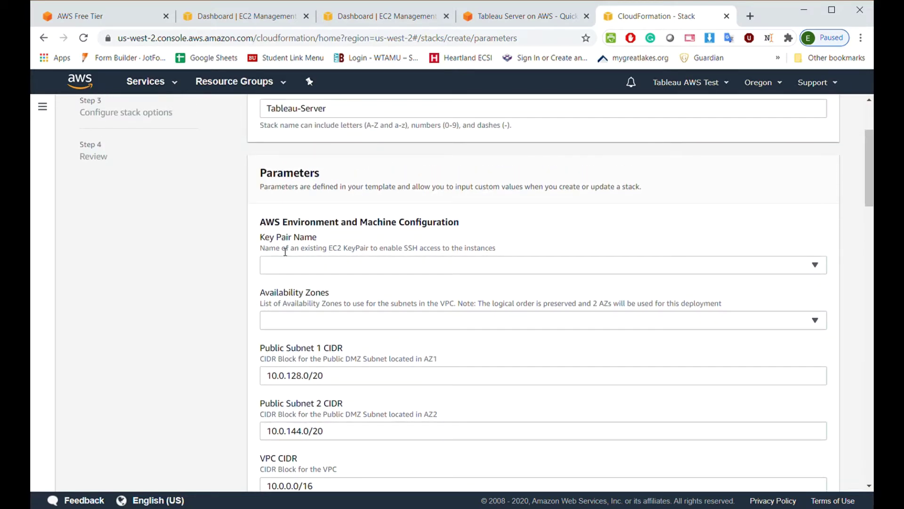
pyautogui.click(318, 265)
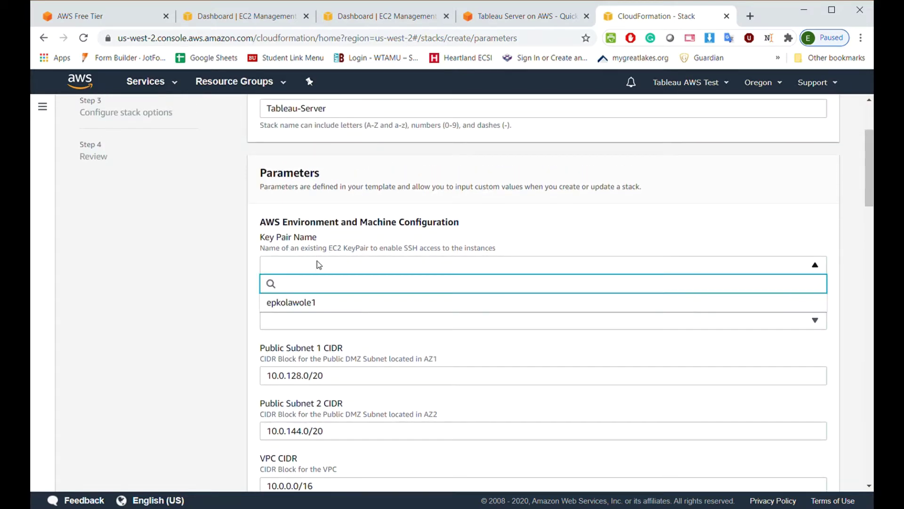
pyautogui.click(433, 238)
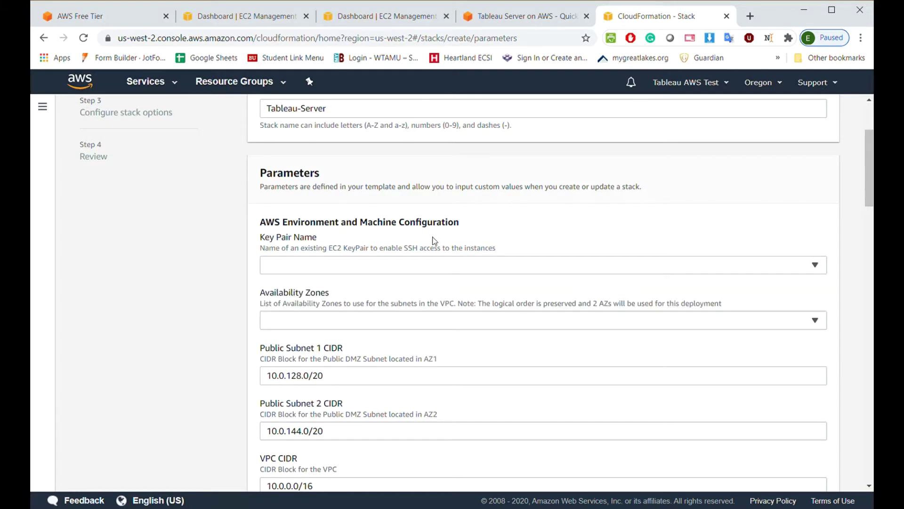
pyautogui.click(331, 322)
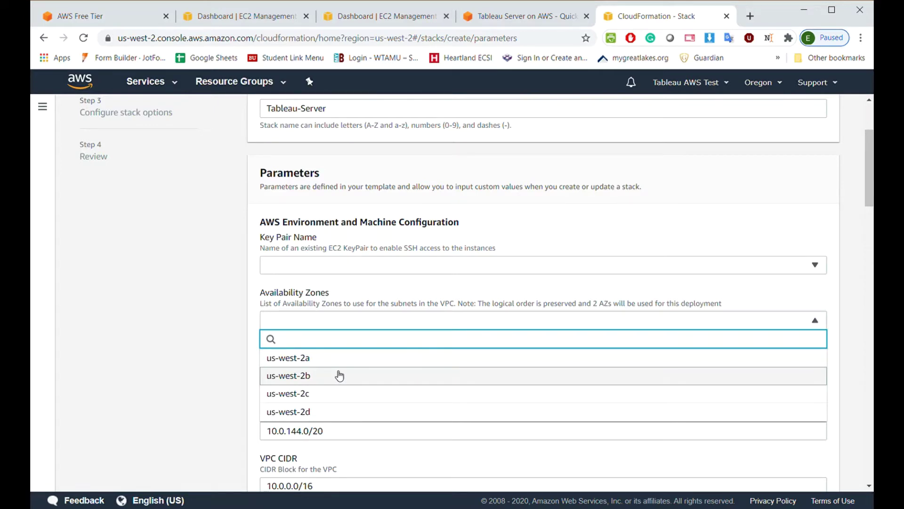
pyautogui.scroll(-5, 339, 376)
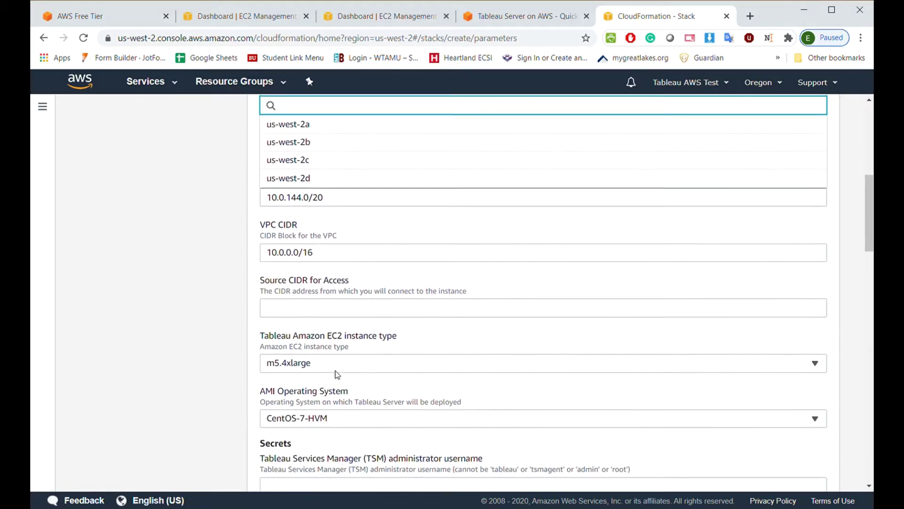
pyautogui.scroll(-4, 337, 375)
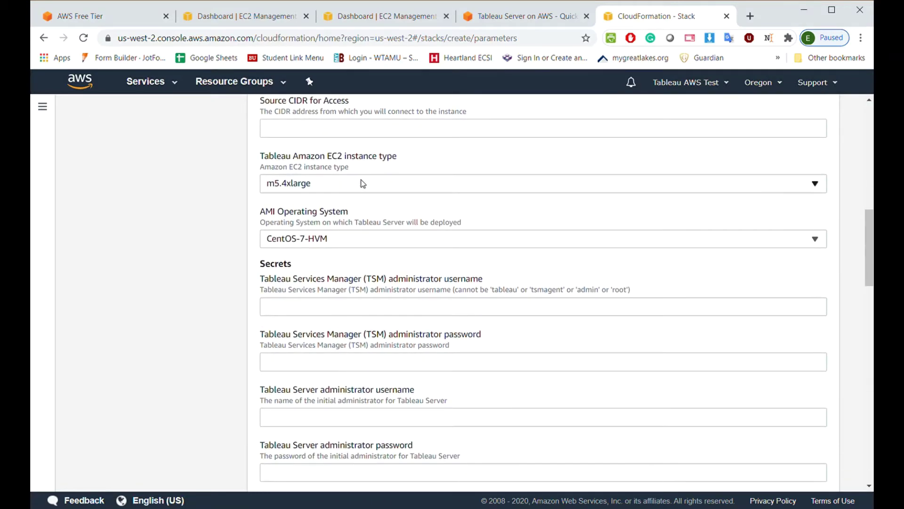
pyautogui.scroll(-1, 373, 308)
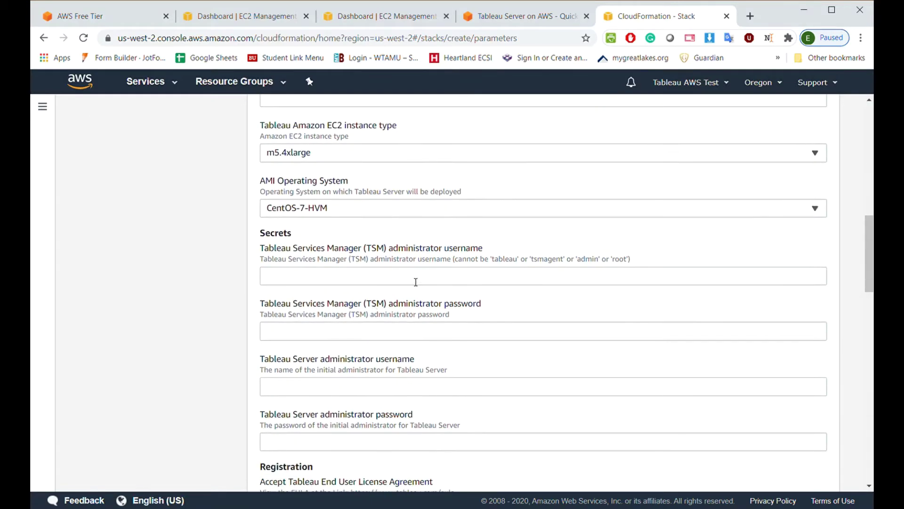
pyautogui.scroll(-6, 414, 408)
pyautogui.scroll(20, 414, 407)
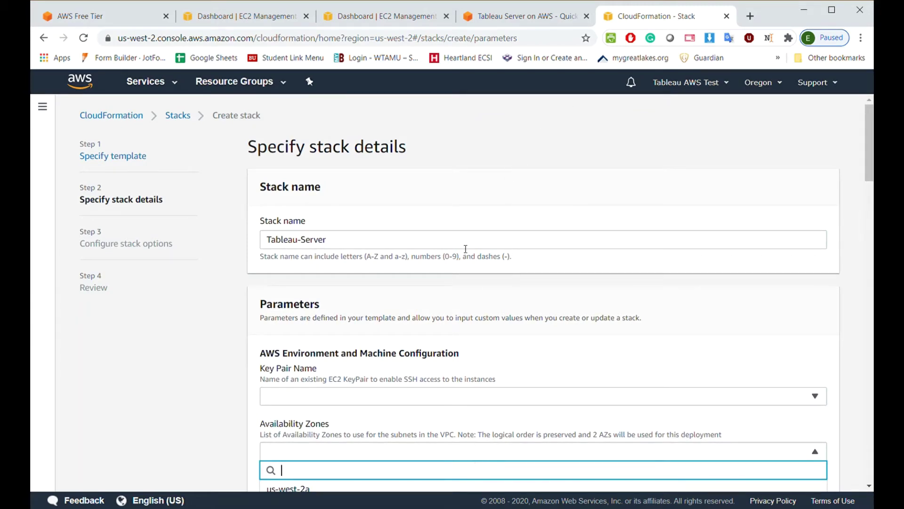
# Reload the EC2 tab to sign back in, view Key pairs, and cancel a new pem key pair
pyautogui.click(382, 19)
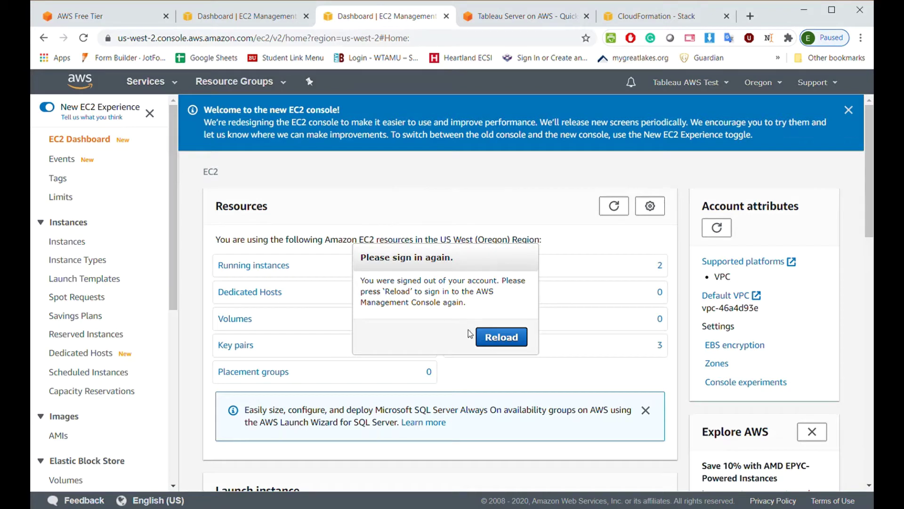
pyautogui.click(501, 337)
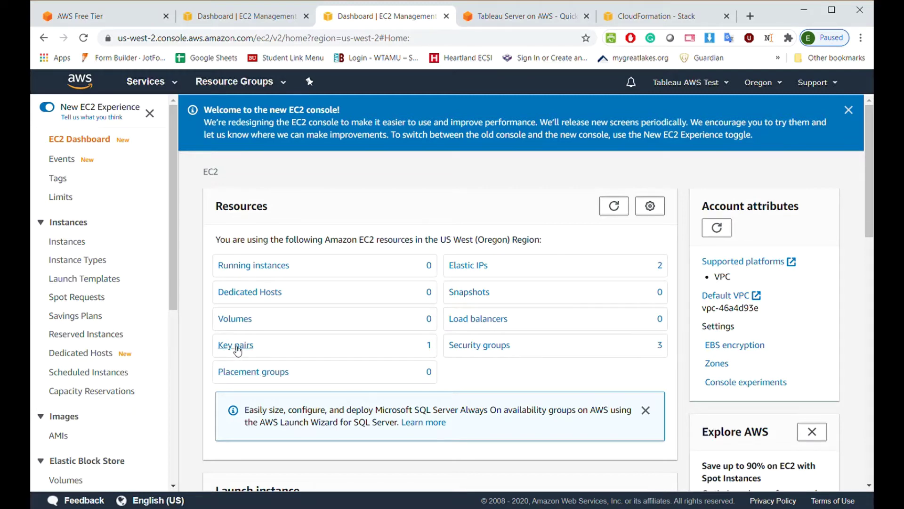
pyautogui.click(237, 347)
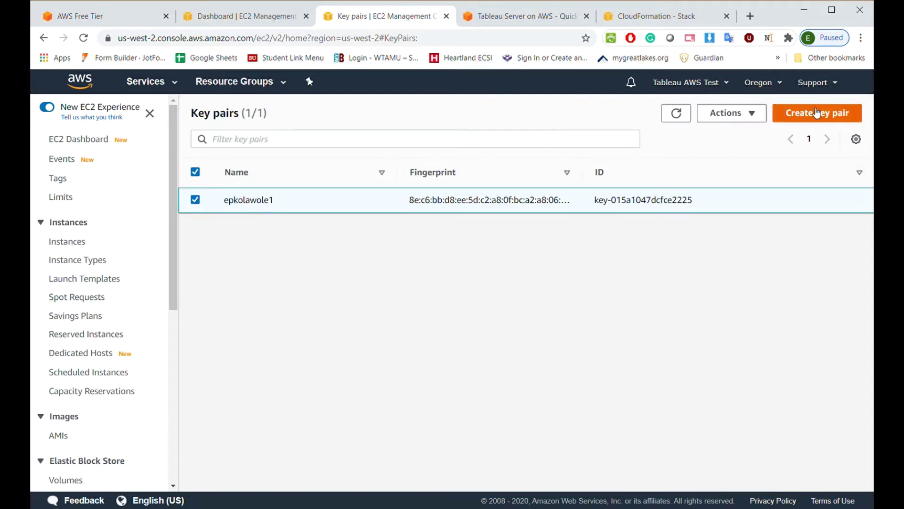
pyautogui.click(817, 113)
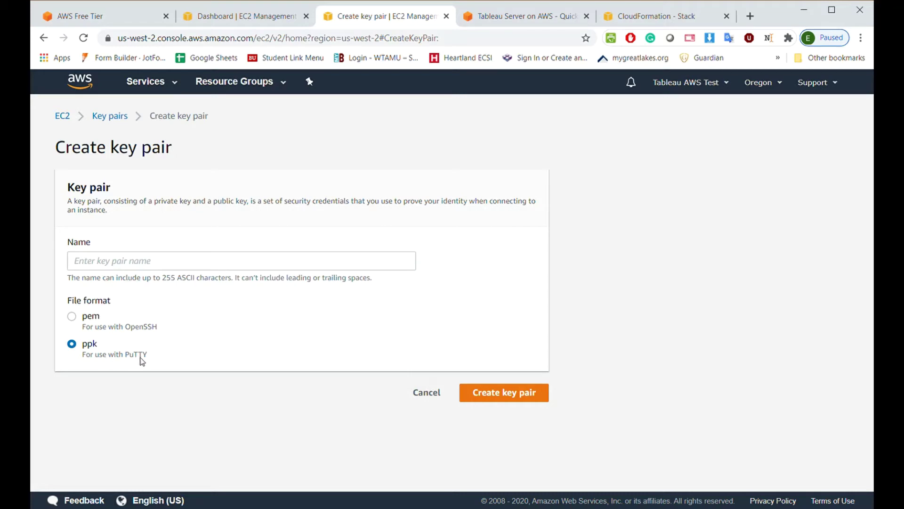
pyautogui.click(80, 319)
pyautogui.click(422, 395)
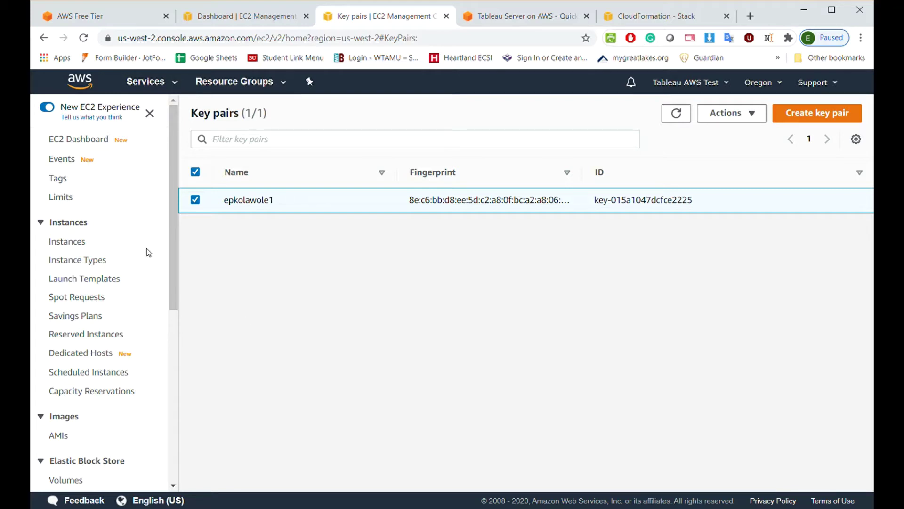
# Visit the console home and services list, then search google.com for 'aws'
pyautogui.click(89, 84)
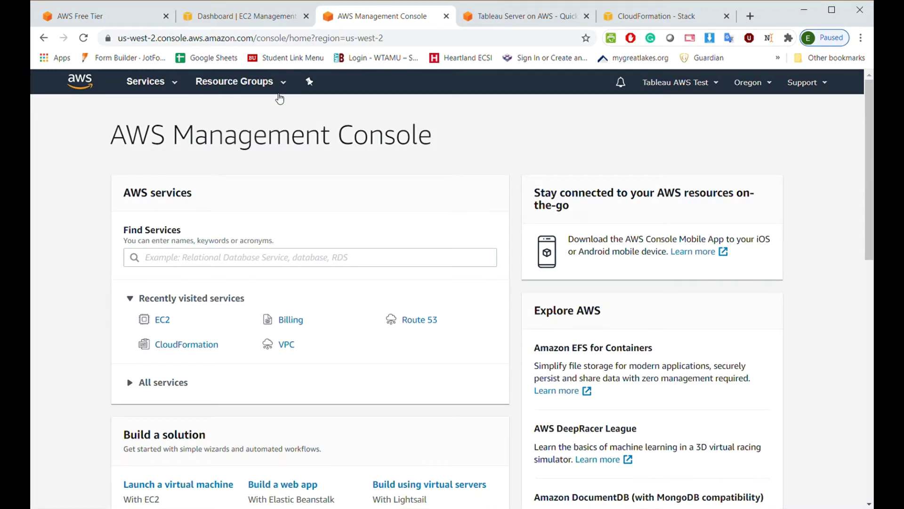
pyautogui.click(171, 84)
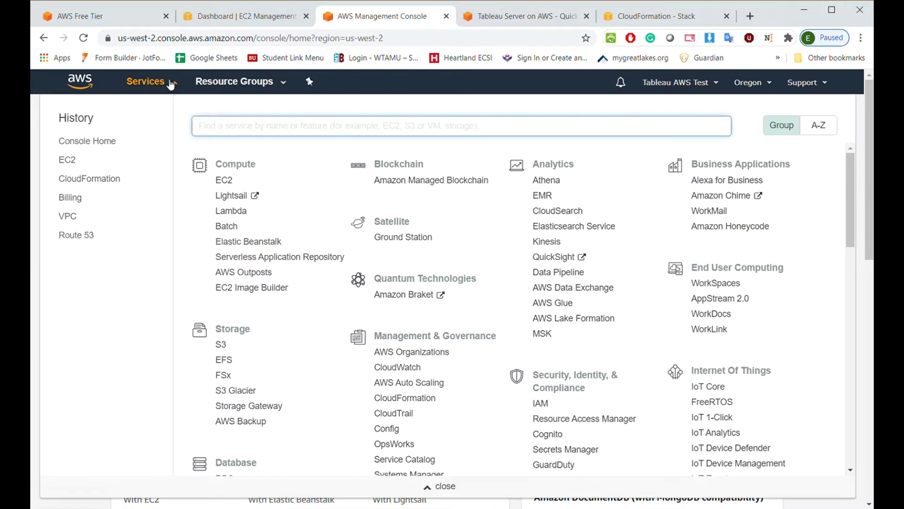
pyautogui.click(241, 38)
pyautogui.write('google.com')
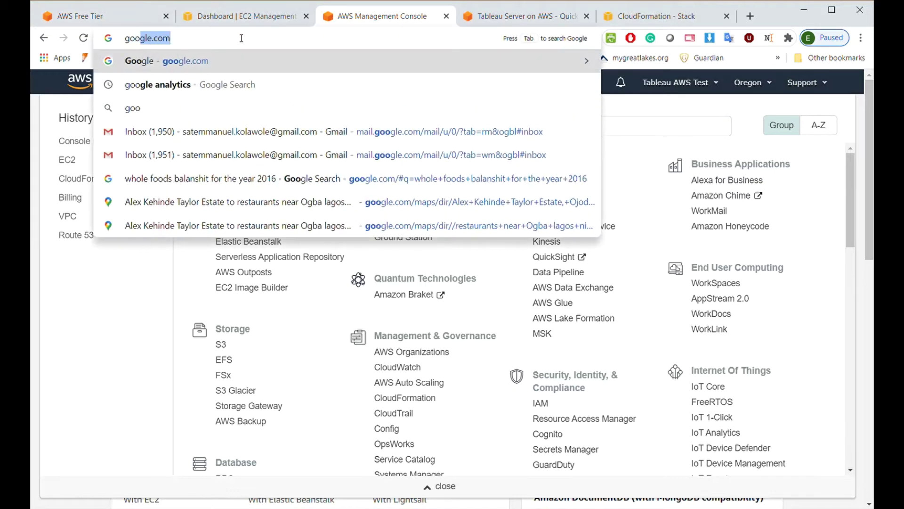
pyautogui.press('Return')
pyautogui.write('aws')
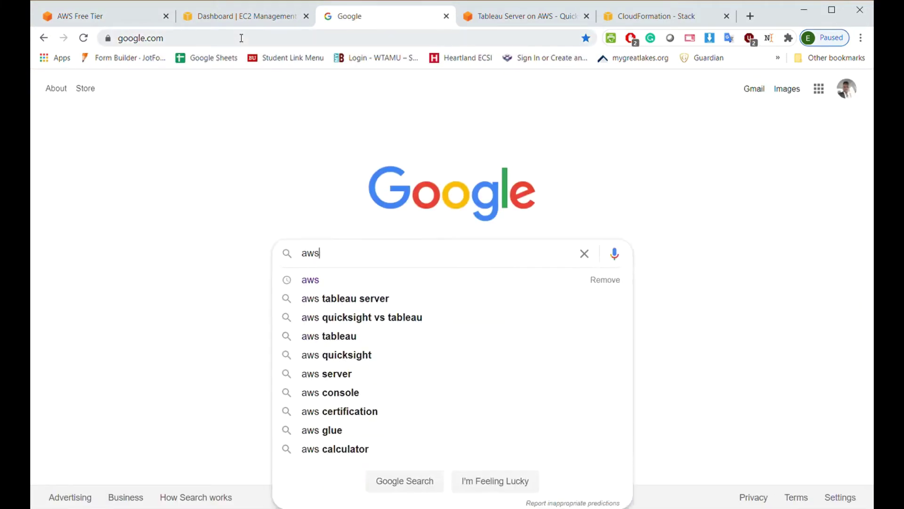
pyautogui.press('Return')
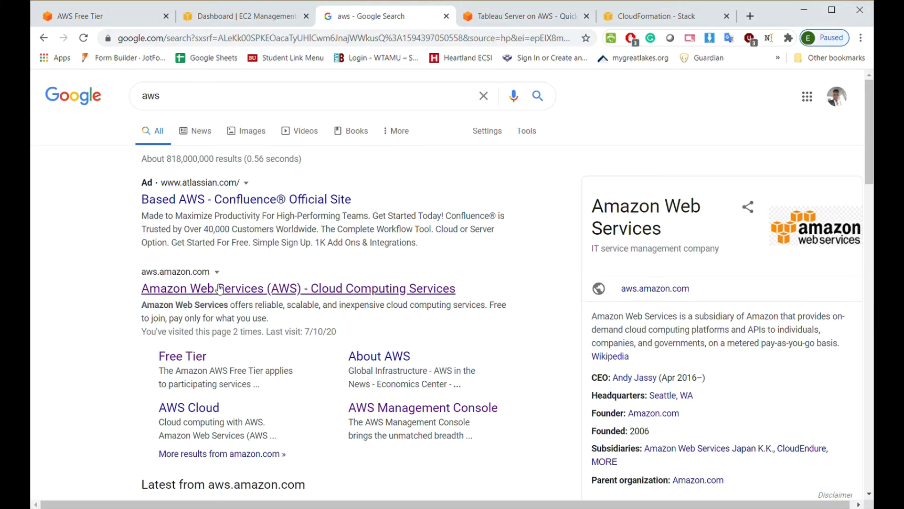
# Search the AWS site for ec2 and reach the Oregon EC2 Dashboard
pyautogui.click(216, 288)
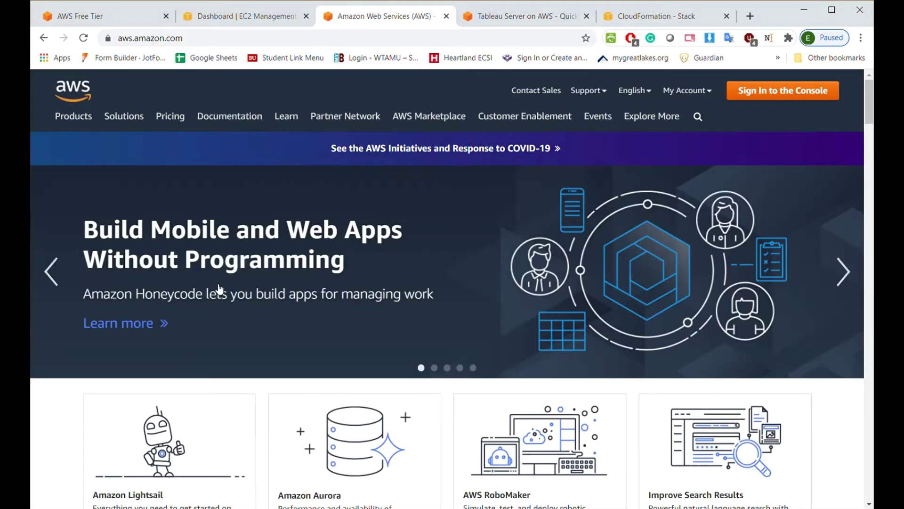
pyautogui.click(704, 121)
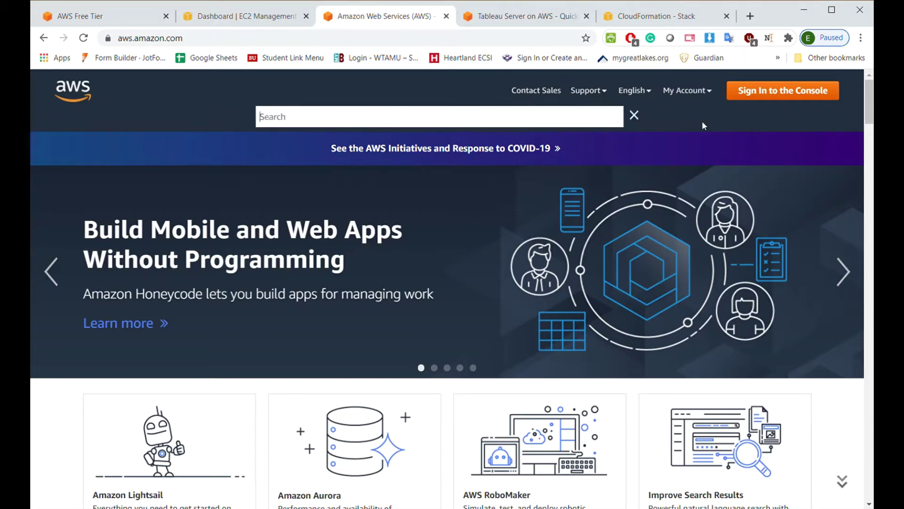
pyautogui.write('ec')
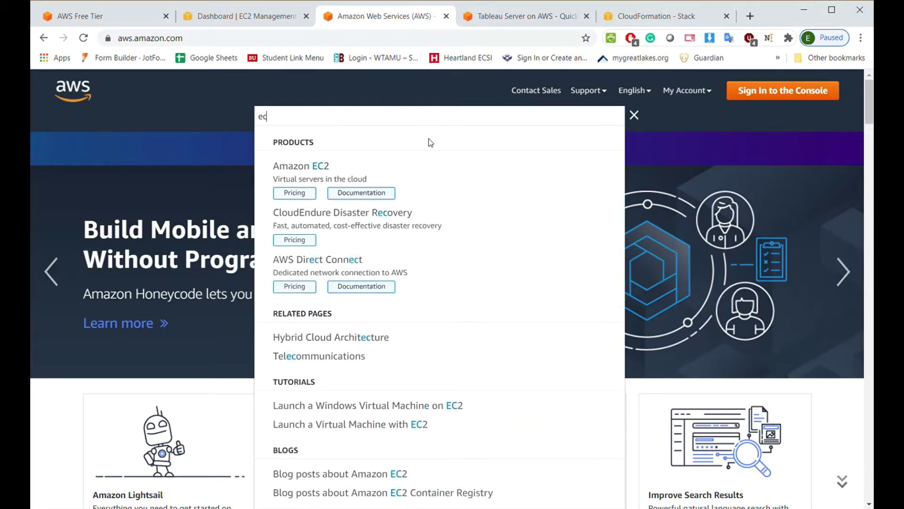
pyautogui.write('2')
pyautogui.click(334, 167)
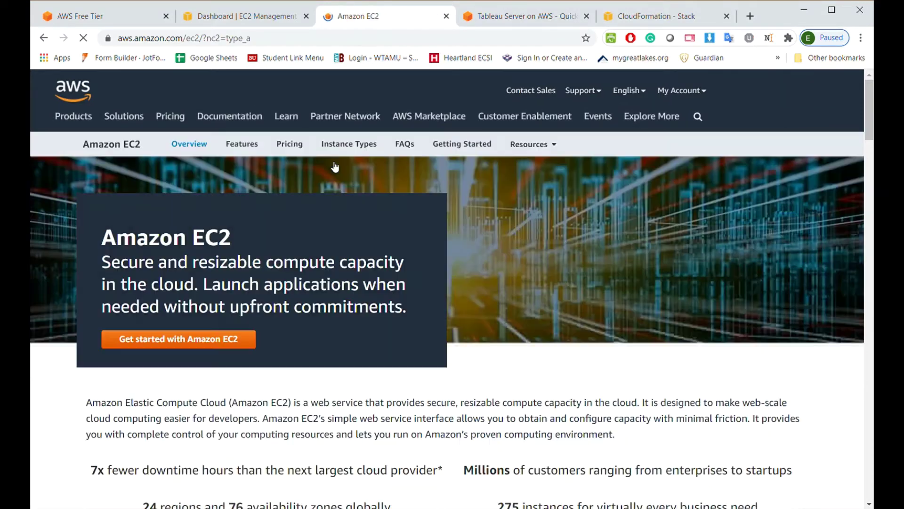
pyautogui.click(222, 340)
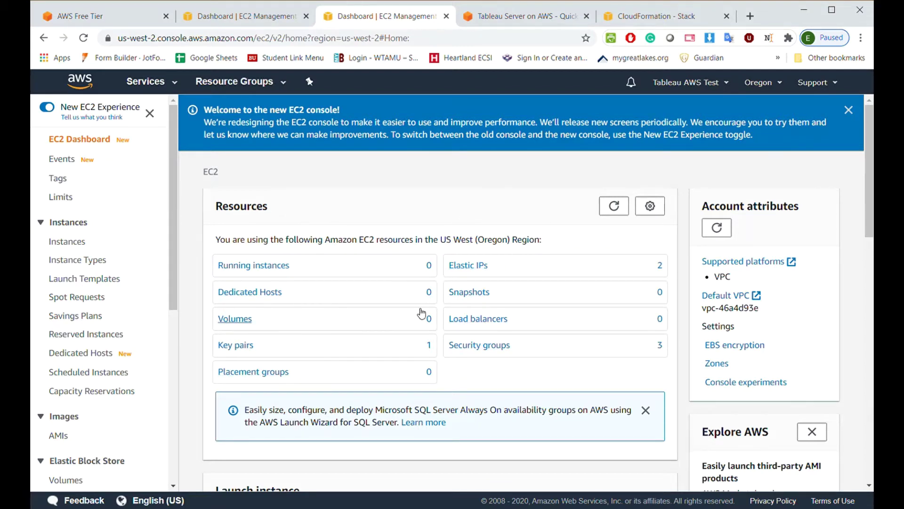
# Launch a new instance using the Microsoft Windows Server 2016 Base AMI
pyautogui.click(77, 242)
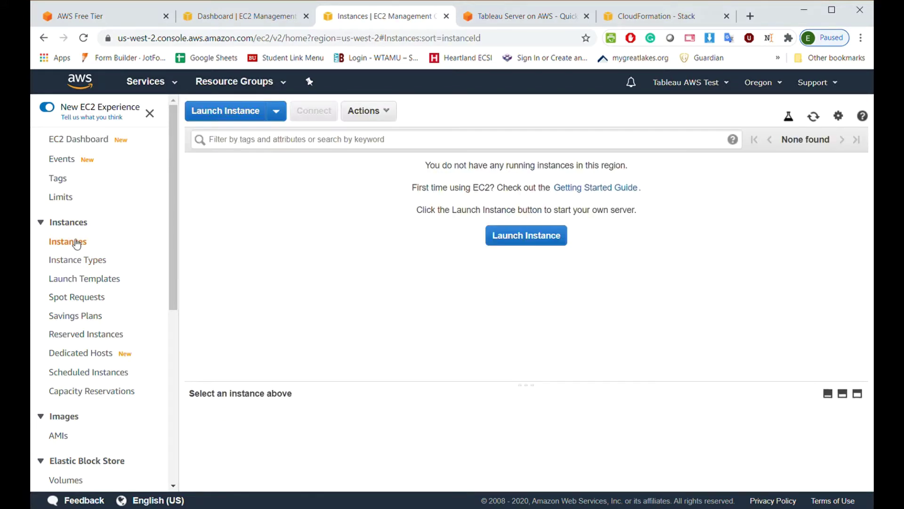
pyautogui.click(519, 239)
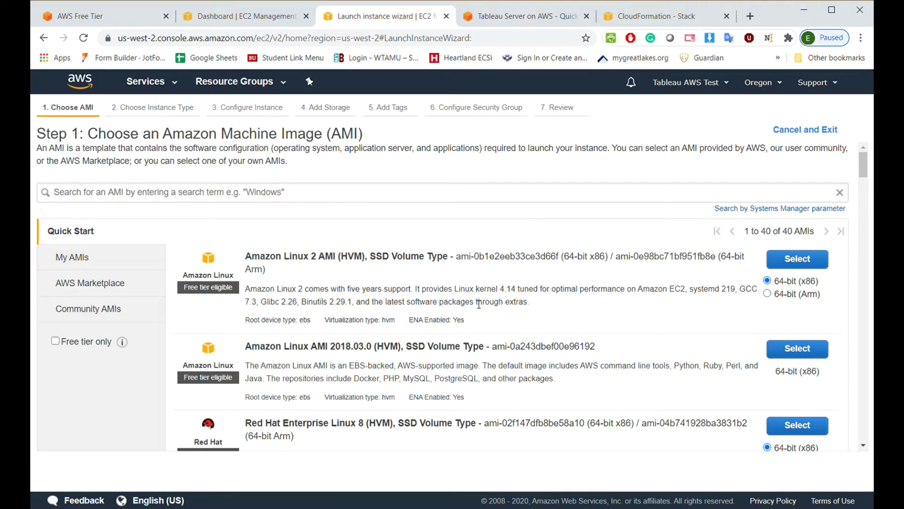
pyautogui.scroll(-7, 456, 351)
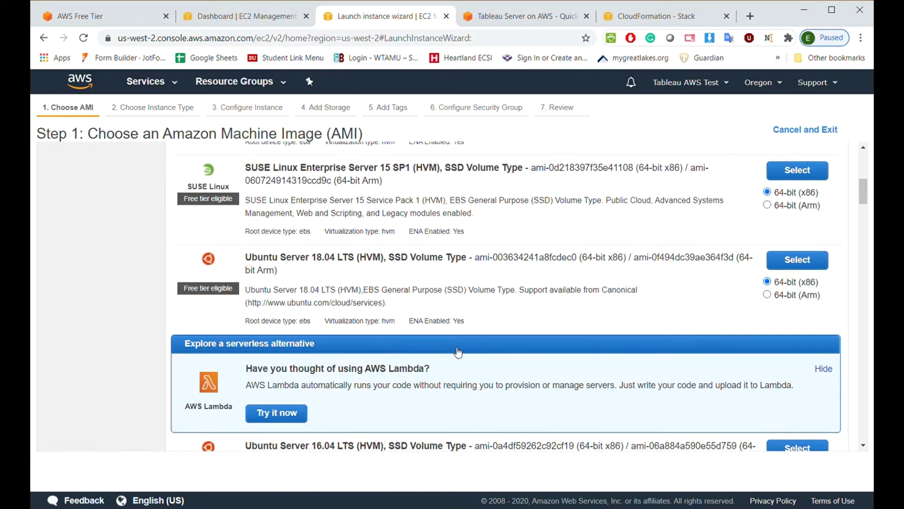
pyautogui.scroll(-6, 455, 351)
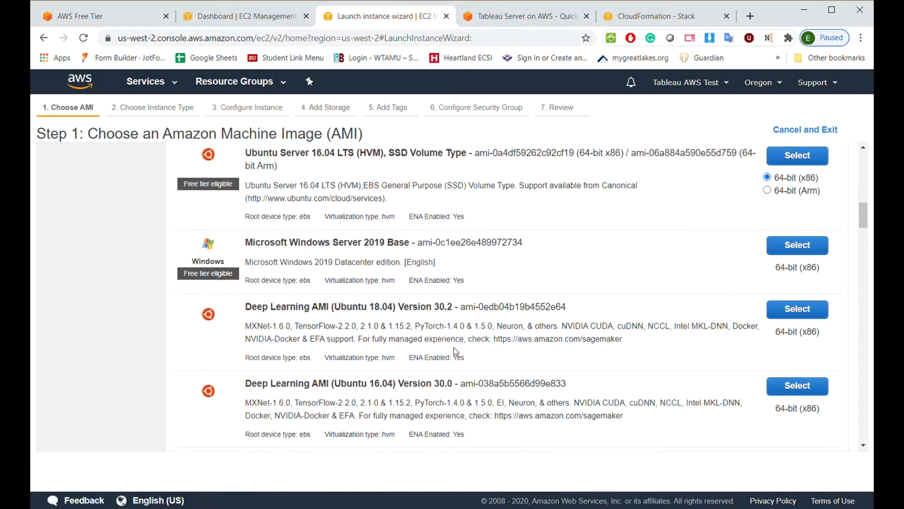
pyautogui.scroll(-3, 456, 351)
pyautogui.scroll(3, 455, 350)
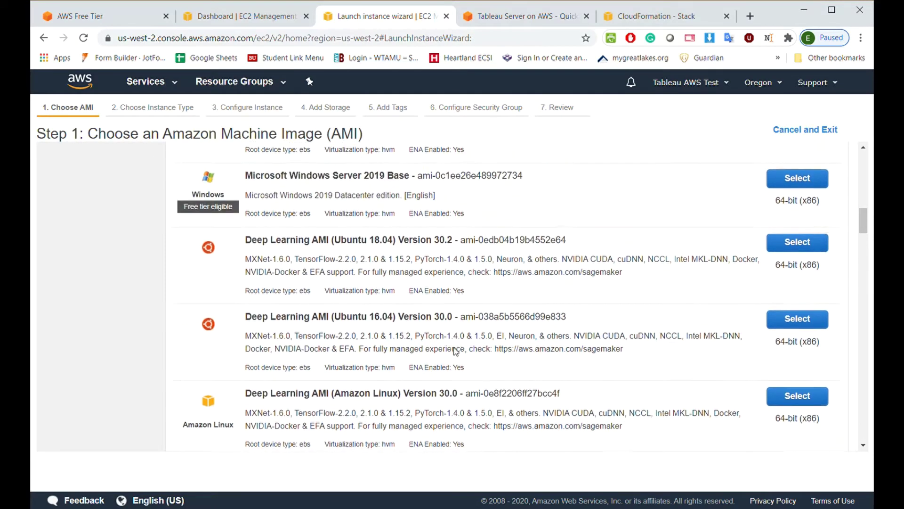
pyautogui.scroll(-4, 456, 351)
pyautogui.scroll(-8, 455, 351)
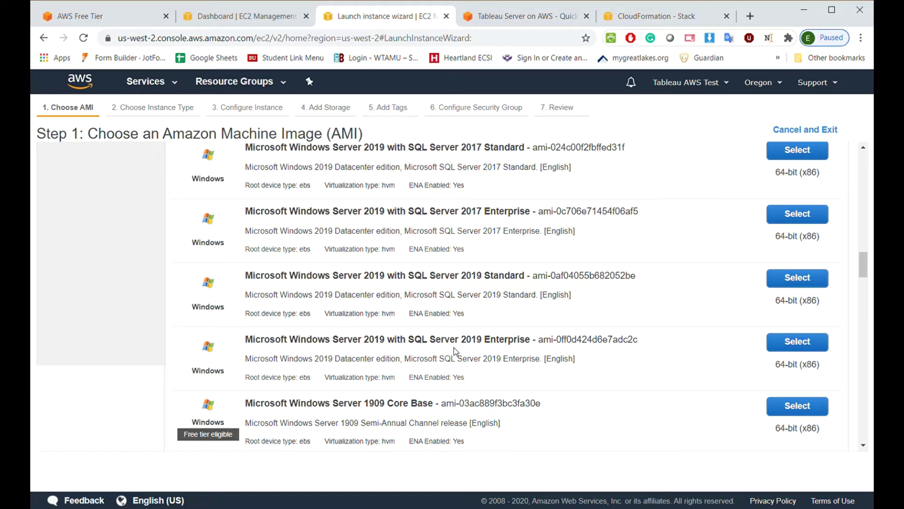
pyautogui.scroll(-1, 455, 351)
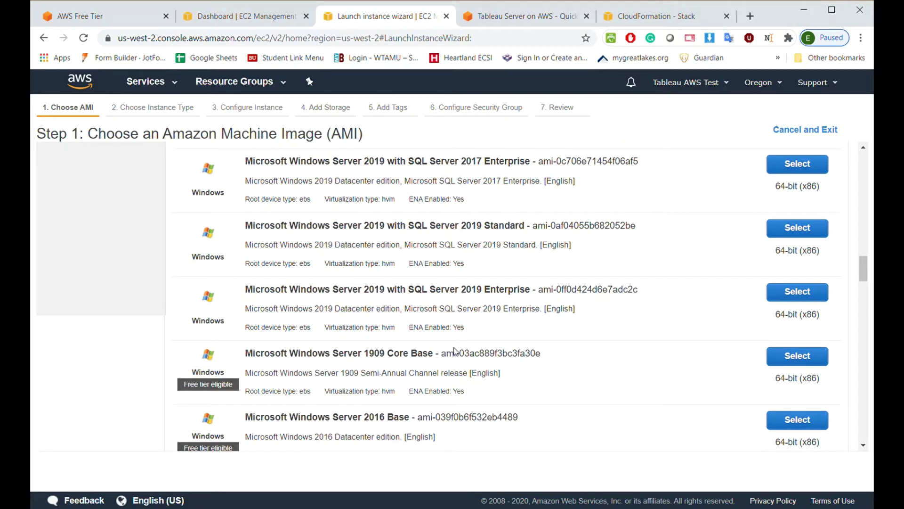
pyautogui.scroll(-2, 456, 351)
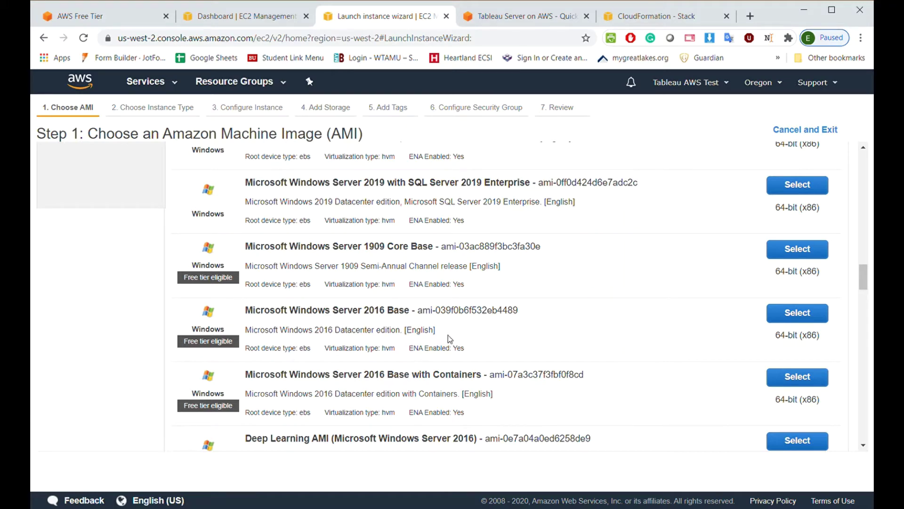
pyautogui.click(799, 319)
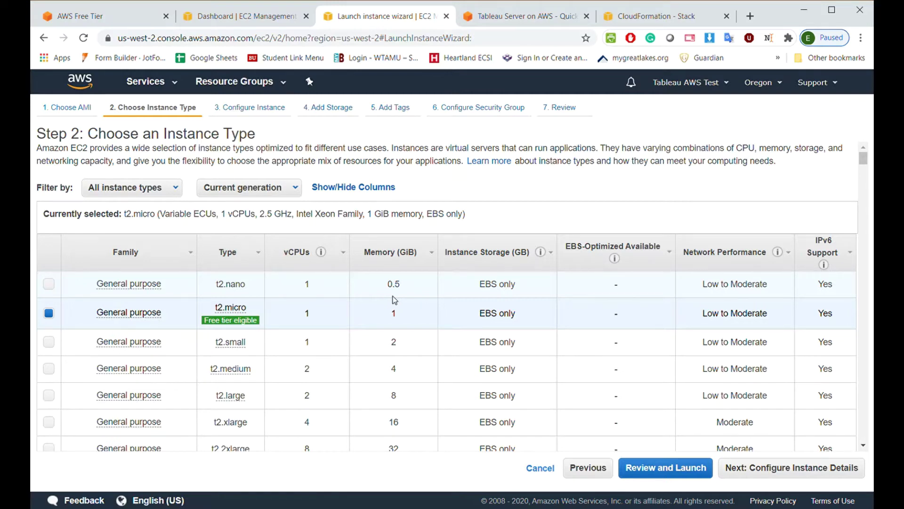
# Select the m5.4xlarge instance type (16 vCPUs, 64 GiB memory), found by searching m5.4
pyautogui.hotkey('ctrl', 'f')
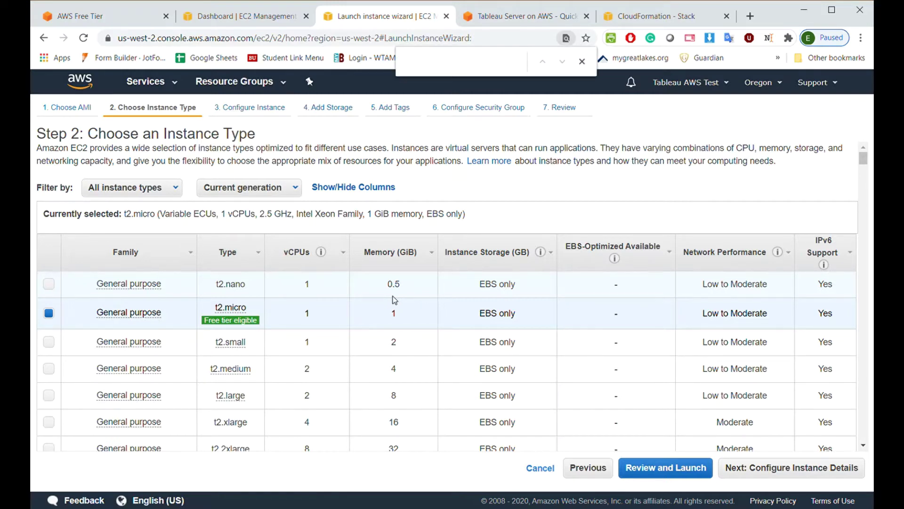
pyautogui.write('m5.4')
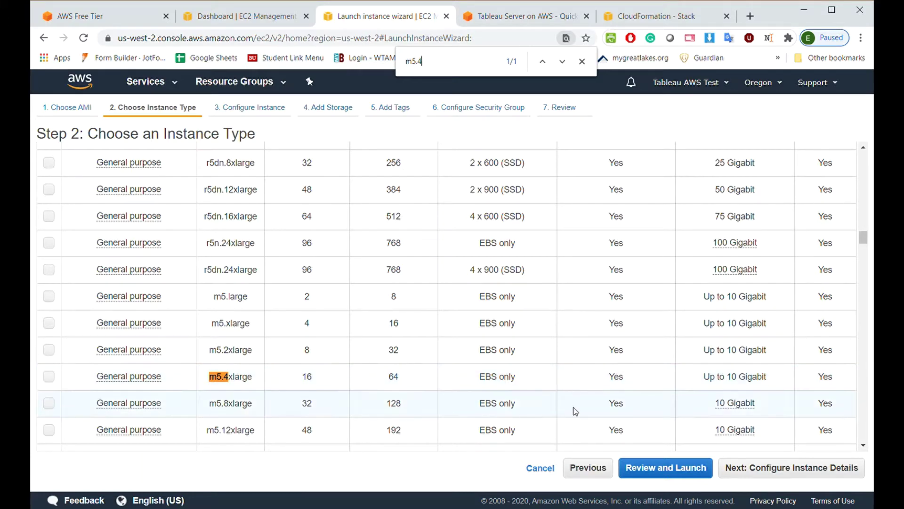
pyautogui.click(75, 376)
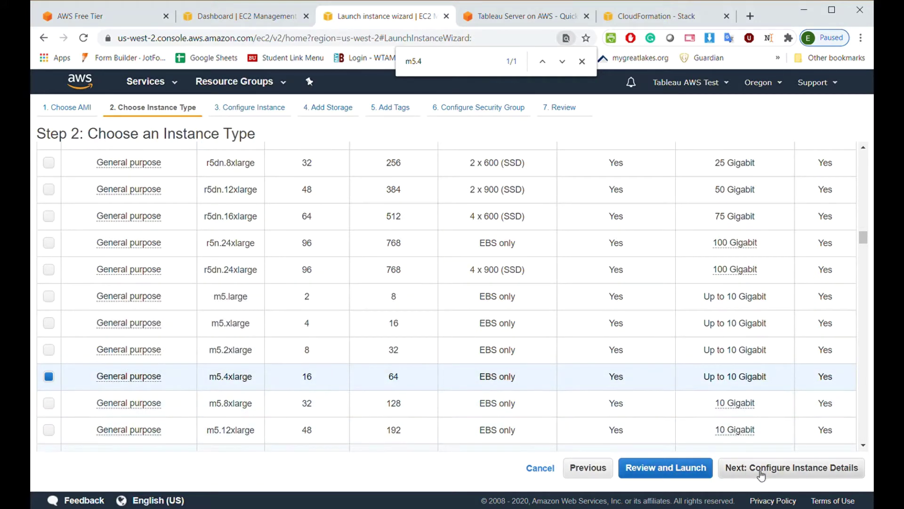
# Advance to Configure Instance Details with 1 instance and default VPC settings, down to Advanced Details
pyautogui.click(812, 469)
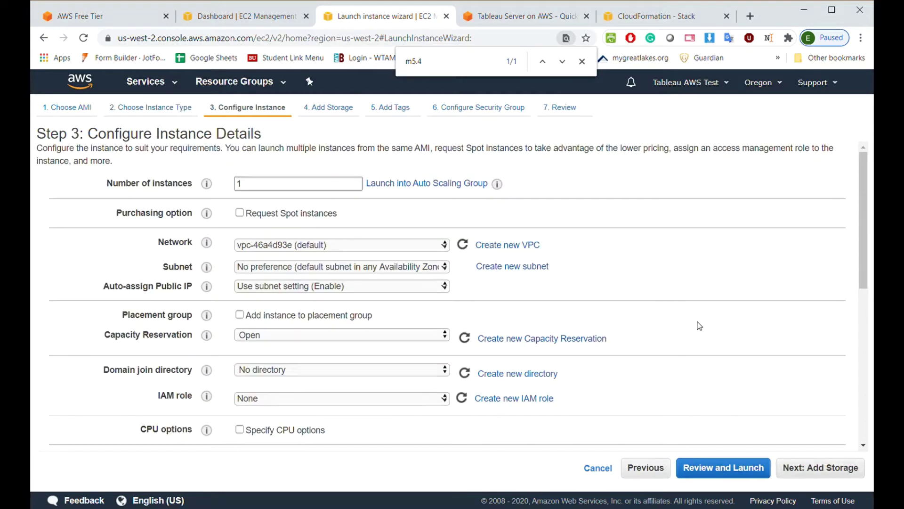
pyautogui.scroll(-2, 699, 326)
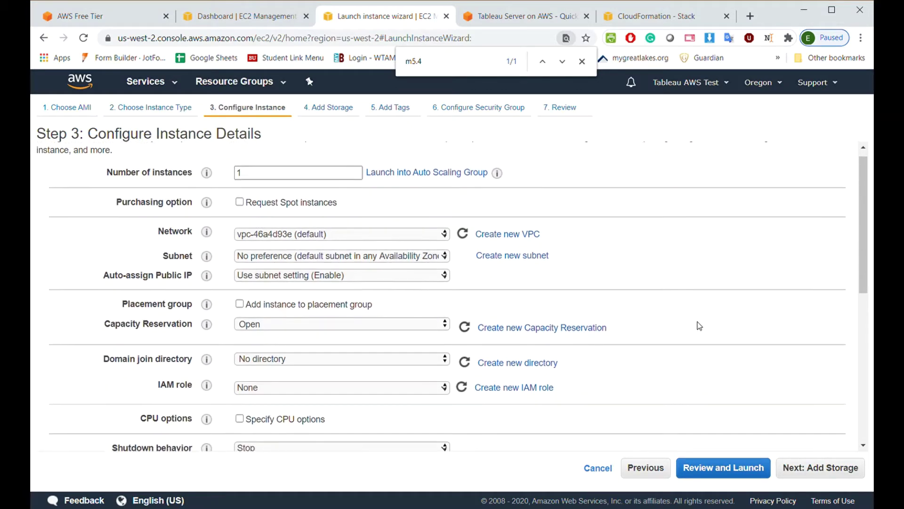
pyautogui.scroll(-3, 699, 326)
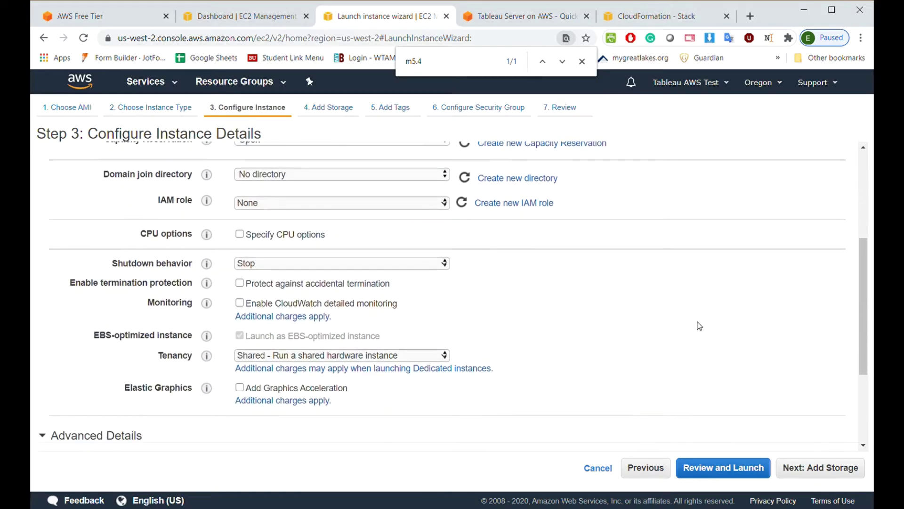
pyautogui.scroll(4, 699, 326)
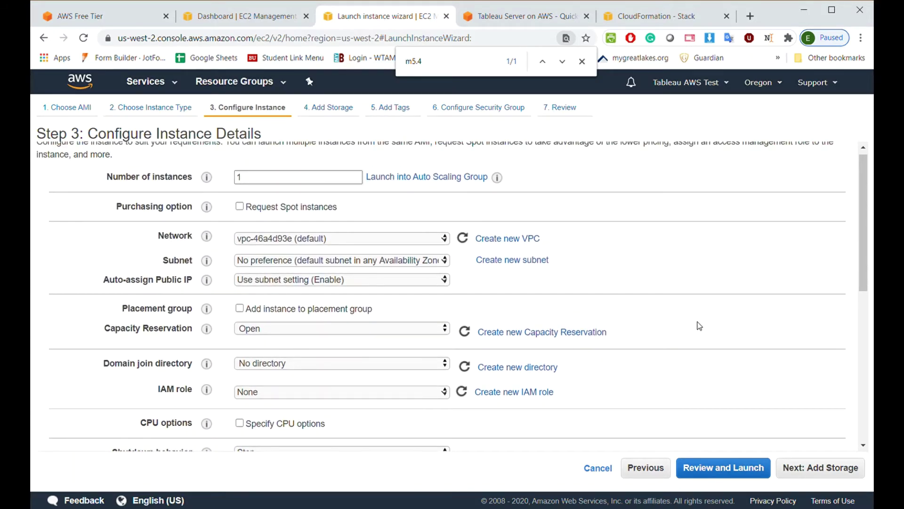
pyautogui.scroll(-1, 700, 326)
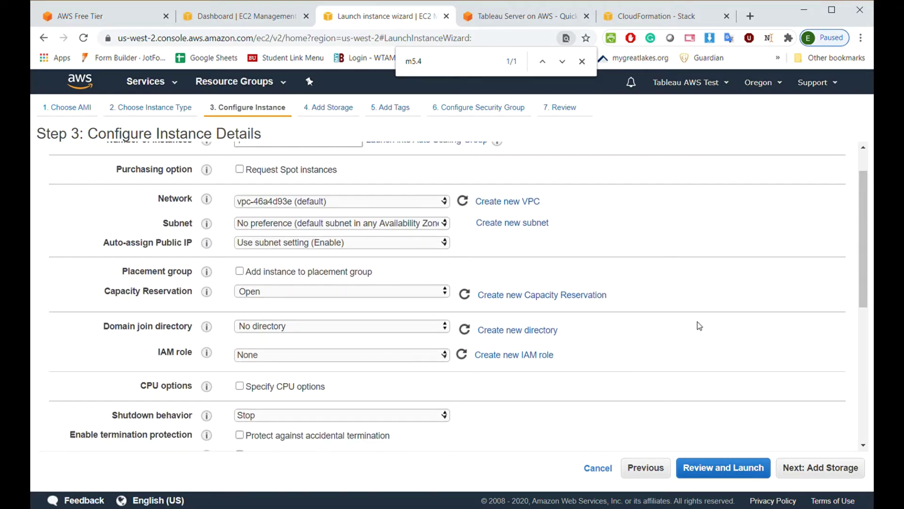
pyautogui.scroll(-1, 699, 325)
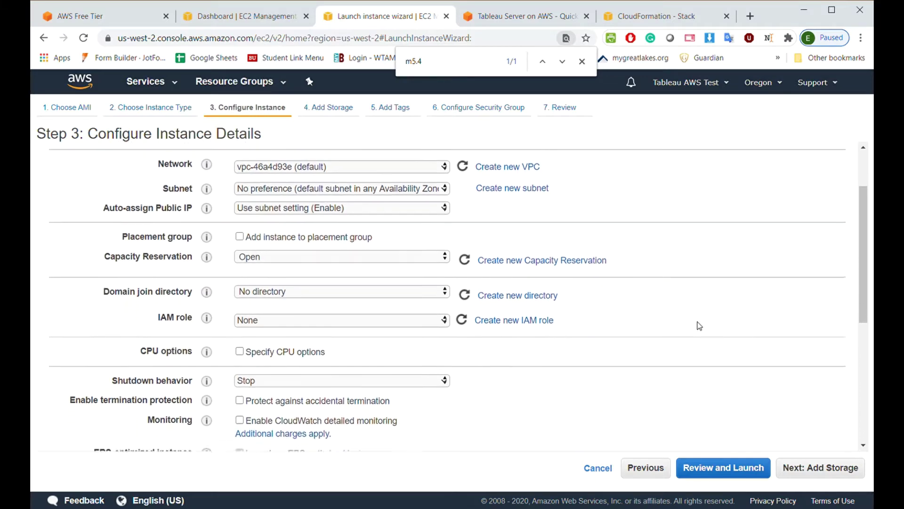
pyautogui.scroll(-2, 700, 326)
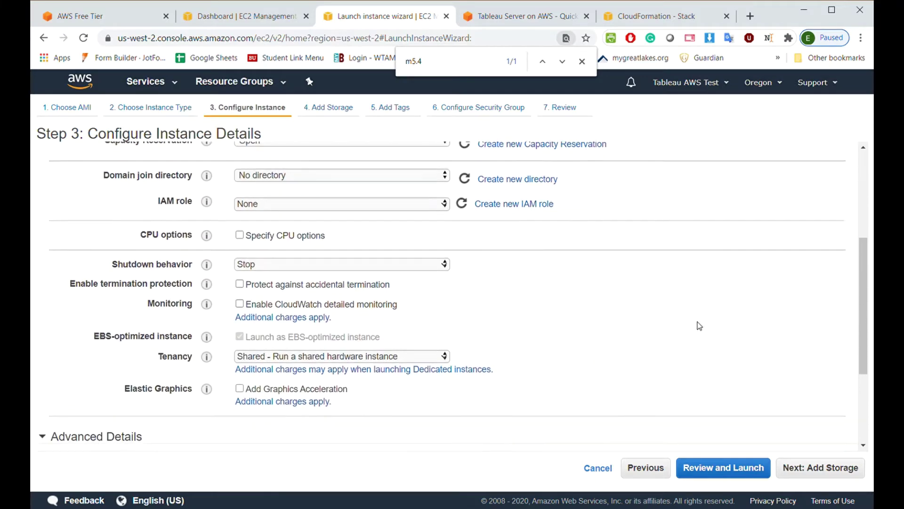
# Paste into User data the PowerShell script that writes the external IP and public DNS
pyautogui.scroll(-3, 699, 325)
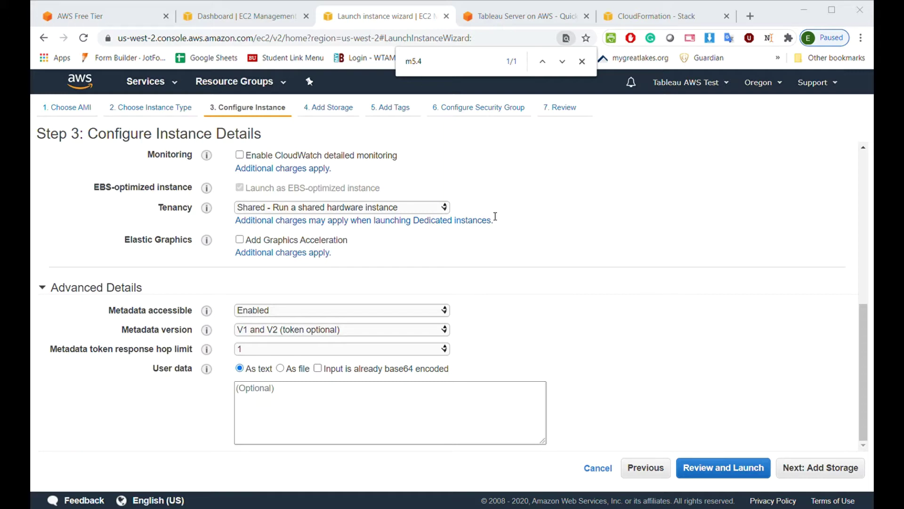
pyautogui.click(516, 15)
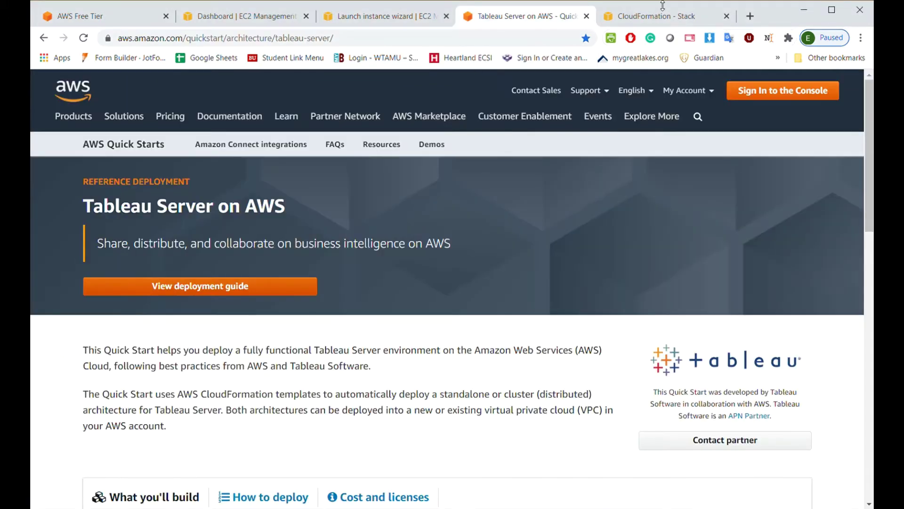
pyautogui.click(388, 18)
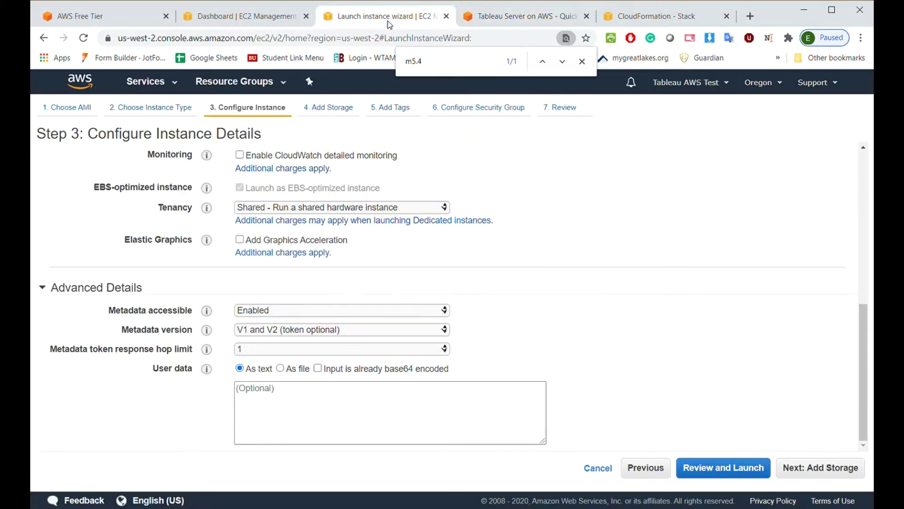
pyautogui.click(292, 405)
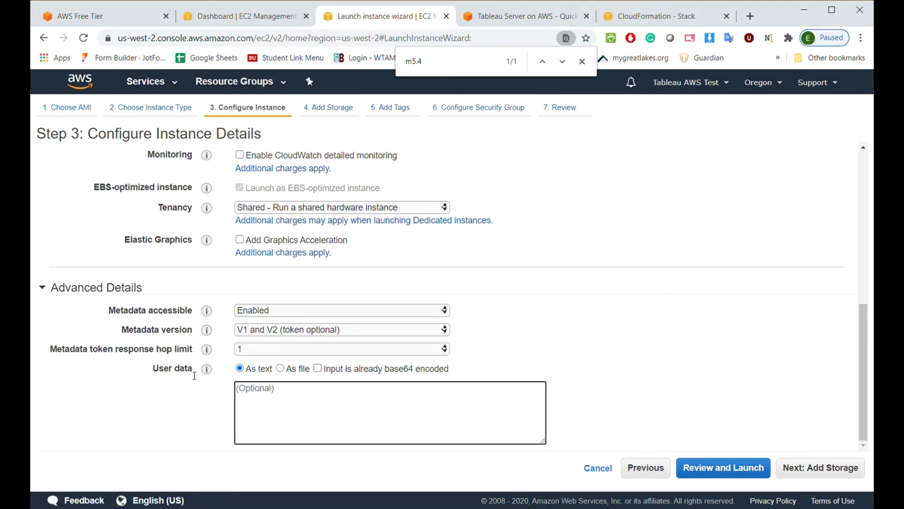
pyautogui.hotkey('ctrl', 'v')
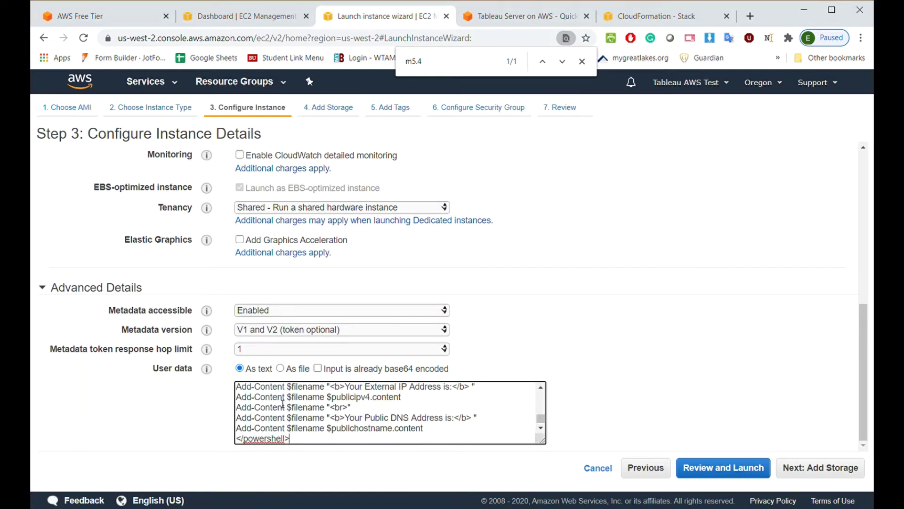
# Set the gp2 root volume to 100 GiB with Delete on Termination left enabled
pyautogui.click(822, 468)
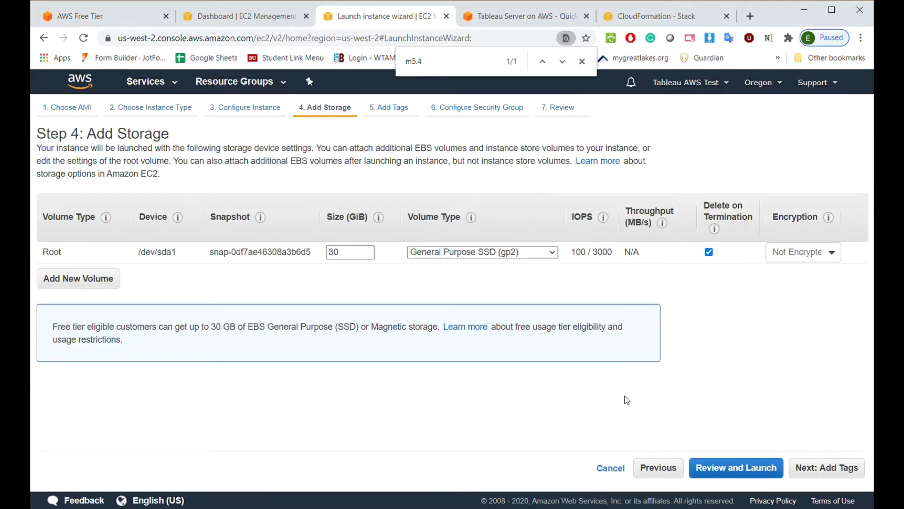
pyautogui.click(353, 253)
pyautogui.doubleClick(353, 254)
pyautogui.write('100')
pyautogui.click(710, 252)
pyautogui.click(709, 253)
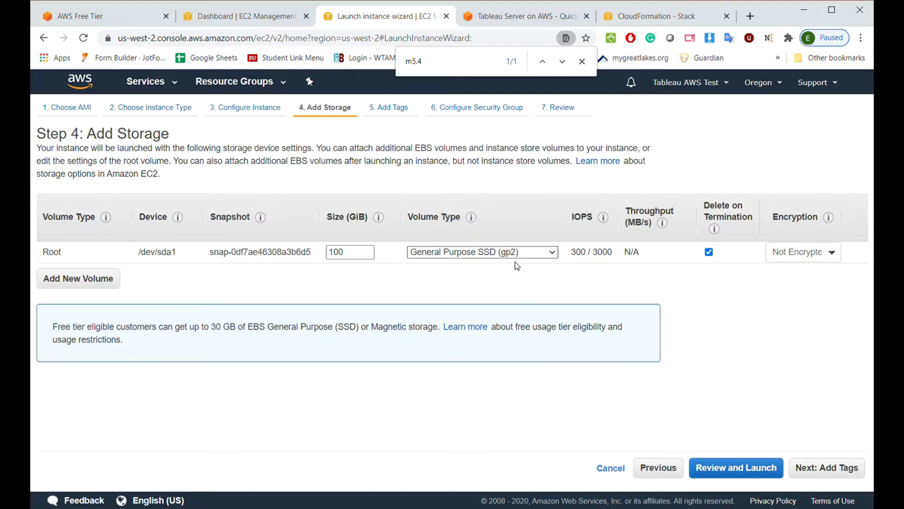
pyautogui.click(517, 266)
# Add an instance tag with key Name and value TableauAWSTest
pyautogui.click(830, 469)
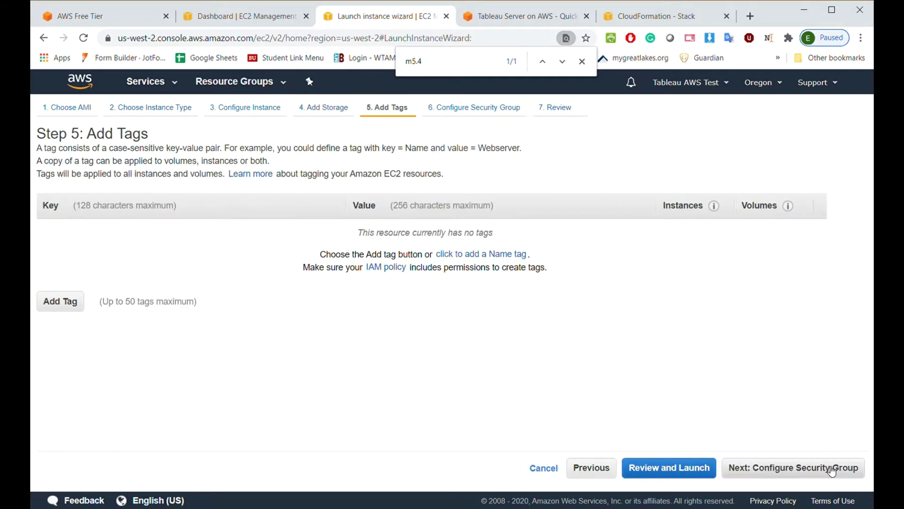
pyautogui.click(70, 307)
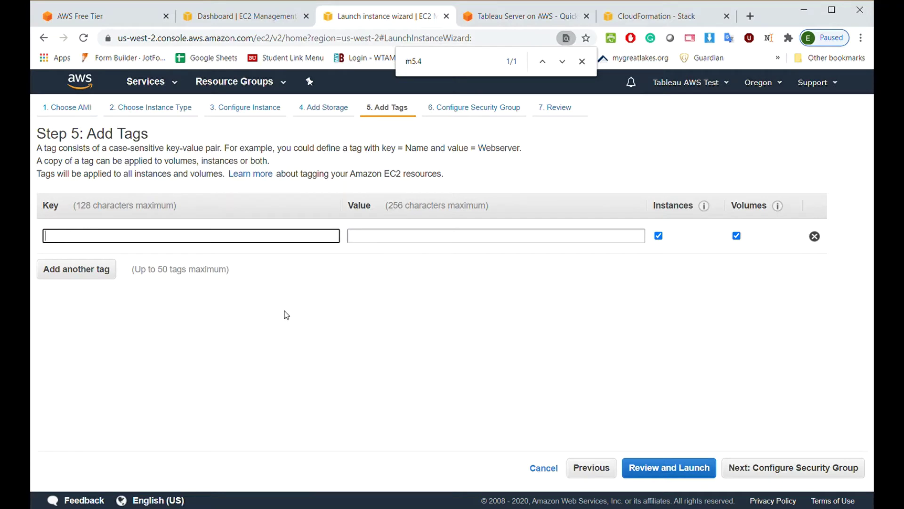
pyautogui.write('Name')
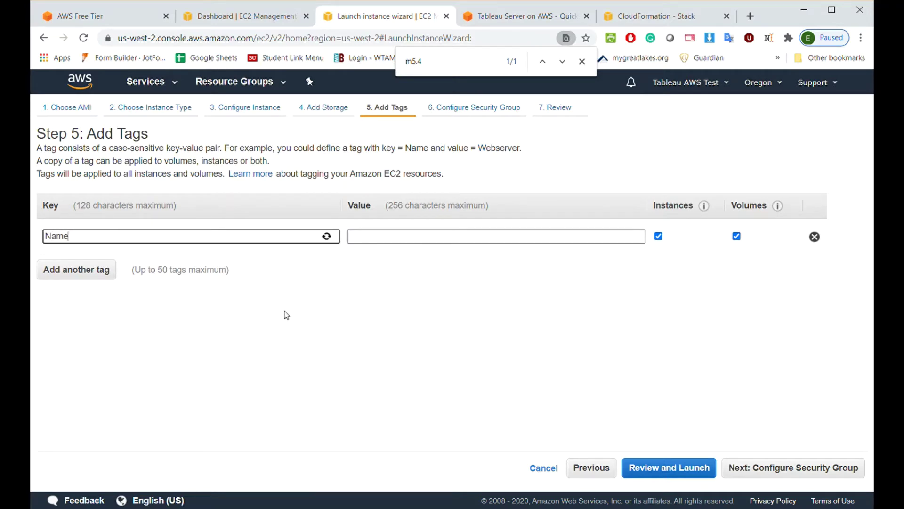
pyautogui.click(396, 242)
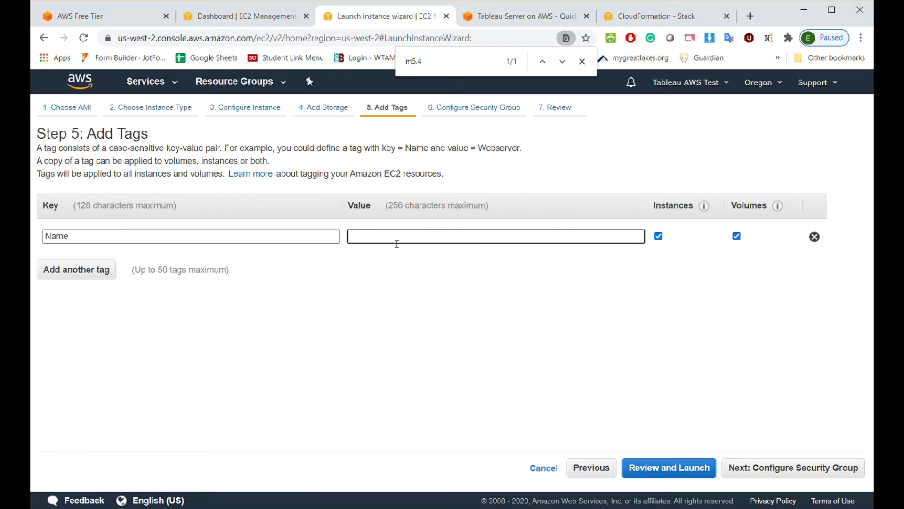
pyautogui.write('Tableu')
pyautogui.press('BackSpace')
pyautogui.write('au')
pyautogui.write('AWSTest')
# Restrict the RDP rule's source to My IP with description 'Allow RDP on office ip'
pyautogui.click(800, 473)
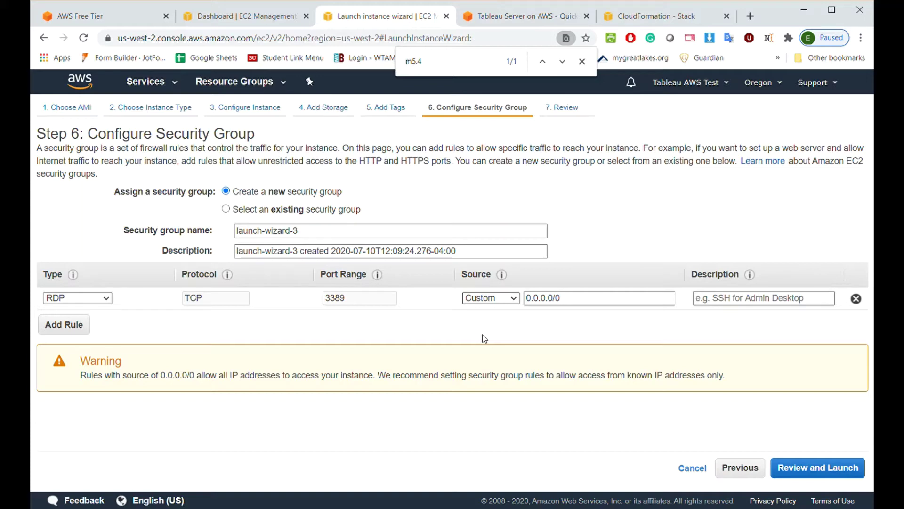
pyautogui.click(484, 339)
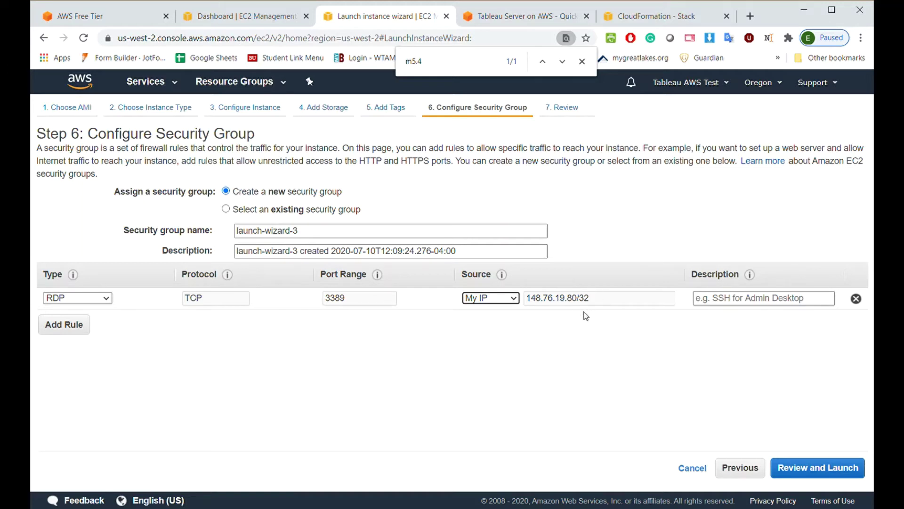
pyautogui.click(743, 302)
pyautogui.write('Allow ')
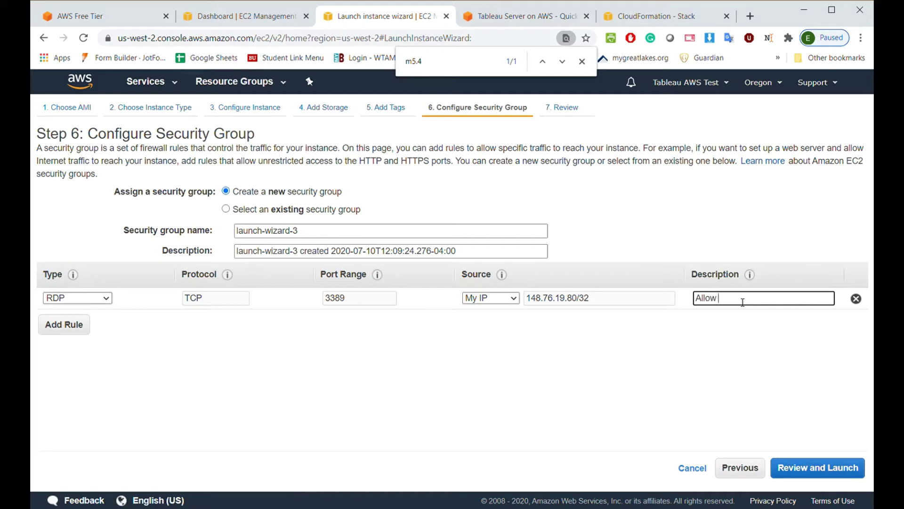
pyautogui.write('RDP on office ip')
# Add an HTTP rule from My IP described 'Allow HTTP on office ip'
pyautogui.click(64, 332)
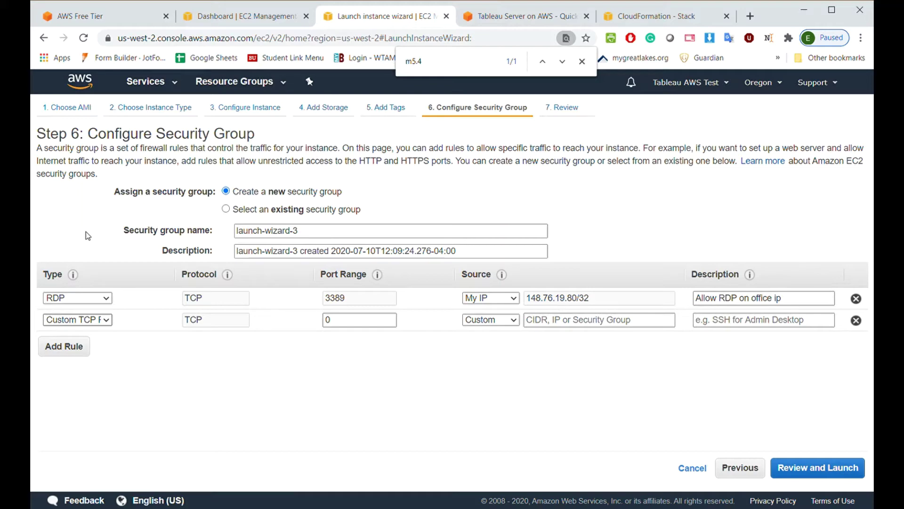
pyautogui.press('h')
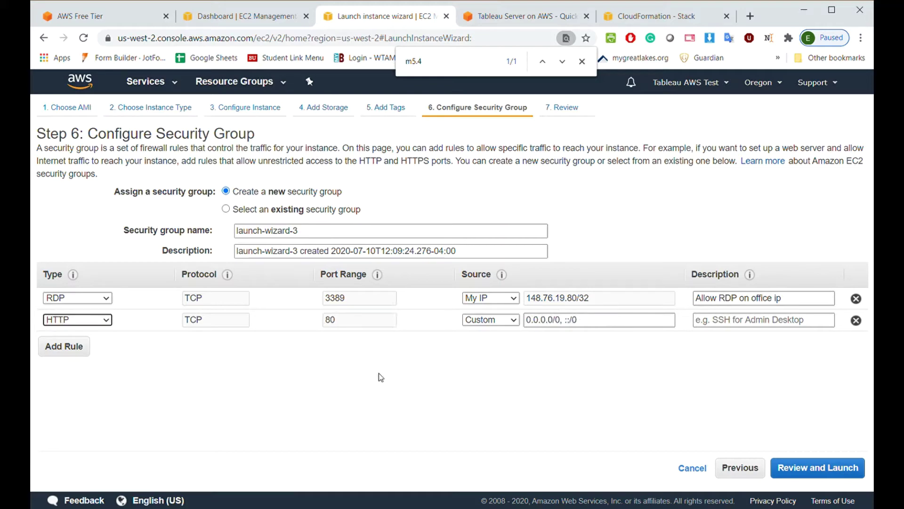
pyautogui.click(492, 360)
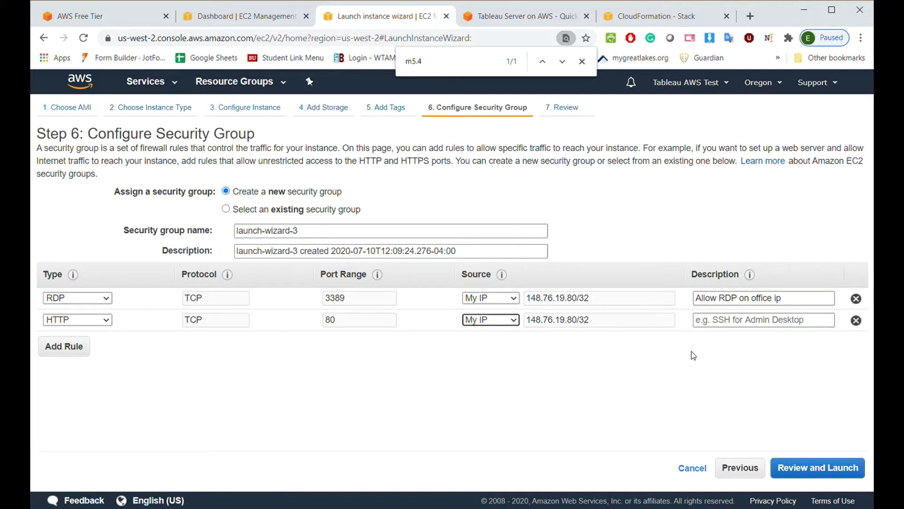
pyautogui.click(774, 326)
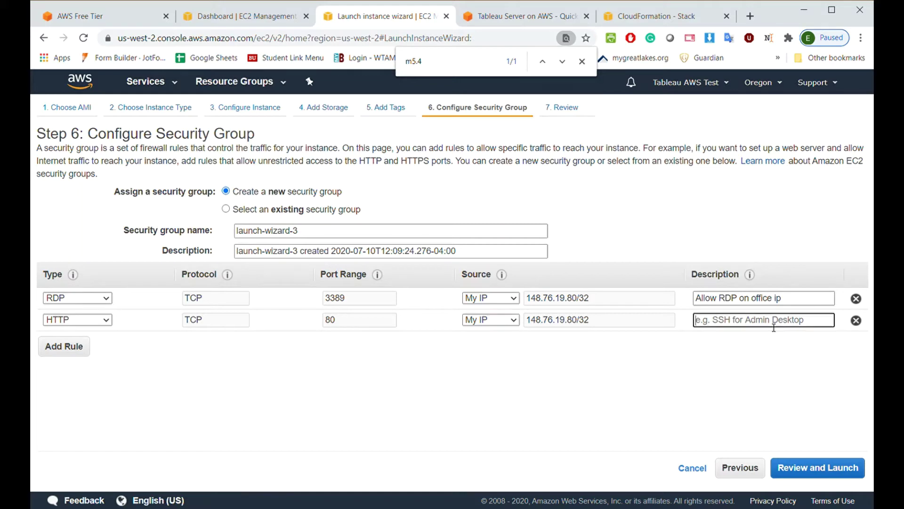
pyautogui.write('Allow ')
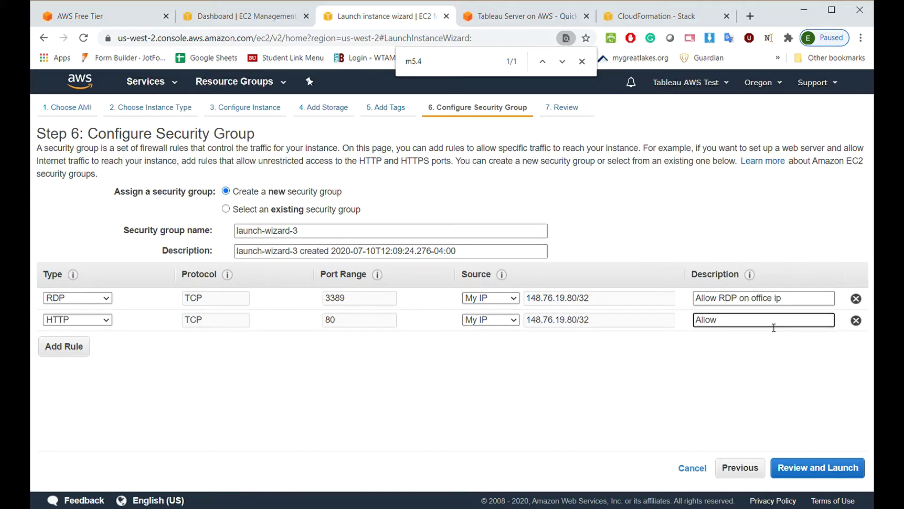
pyautogui.write('HTTP')
pyautogui.write('on office ip')
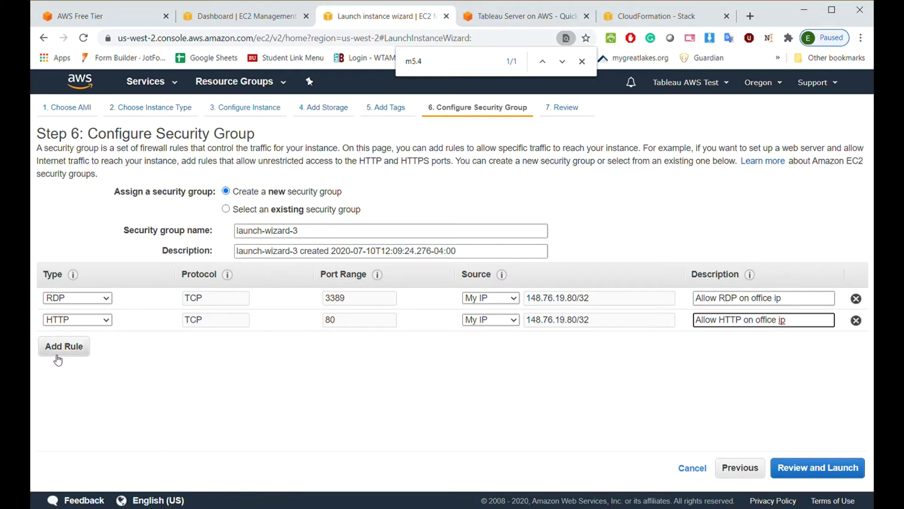
# Add an HTTPS rule from My IP described 'Allow HTTPS on office ip'
pyautogui.click(71, 347)
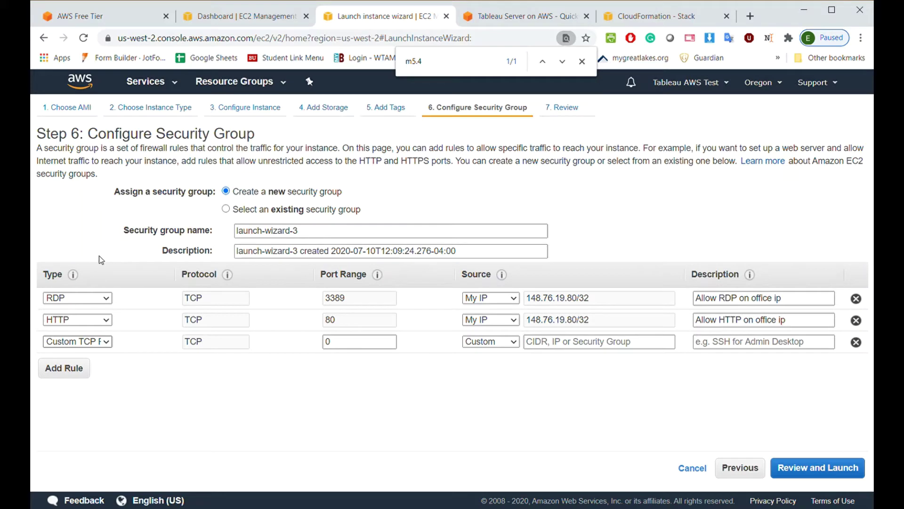
pyautogui.press('h')
pyautogui.press('h')
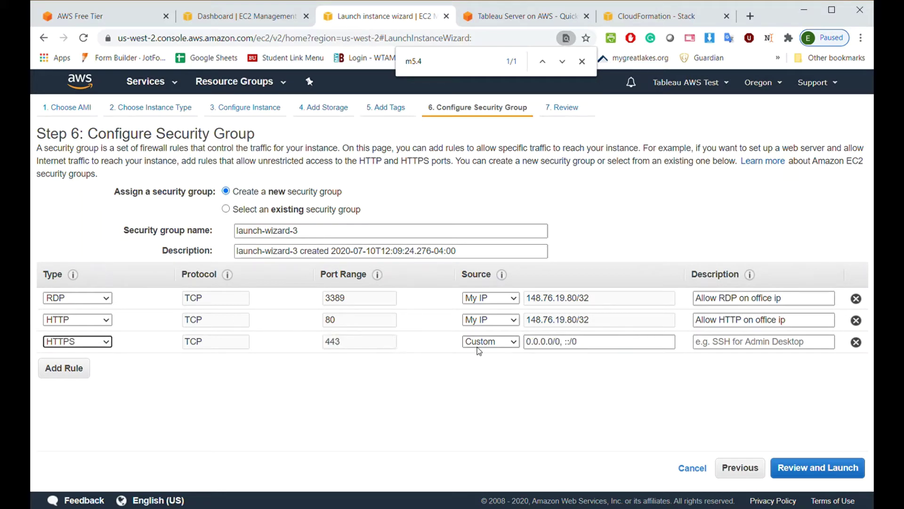
pyautogui.click(514, 343)
pyautogui.click(500, 378)
pyautogui.click(741, 350)
pyautogui.write('Allow ')
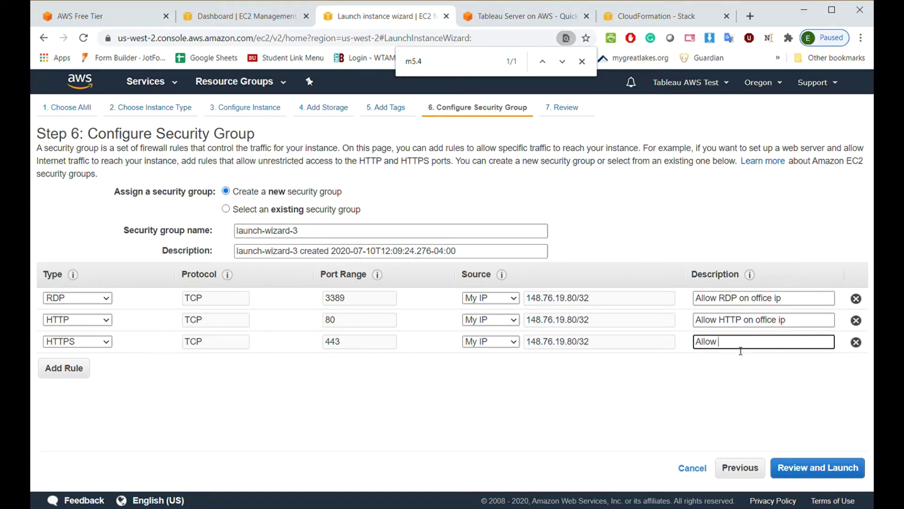
pyautogui.write('HTTPS on office ')
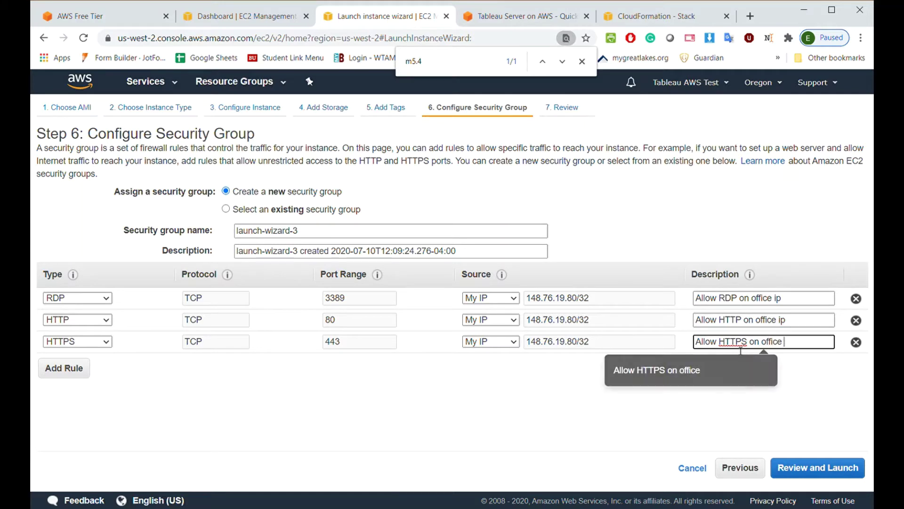
pyautogui.write('ip')
pyautogui.click(514, 427)
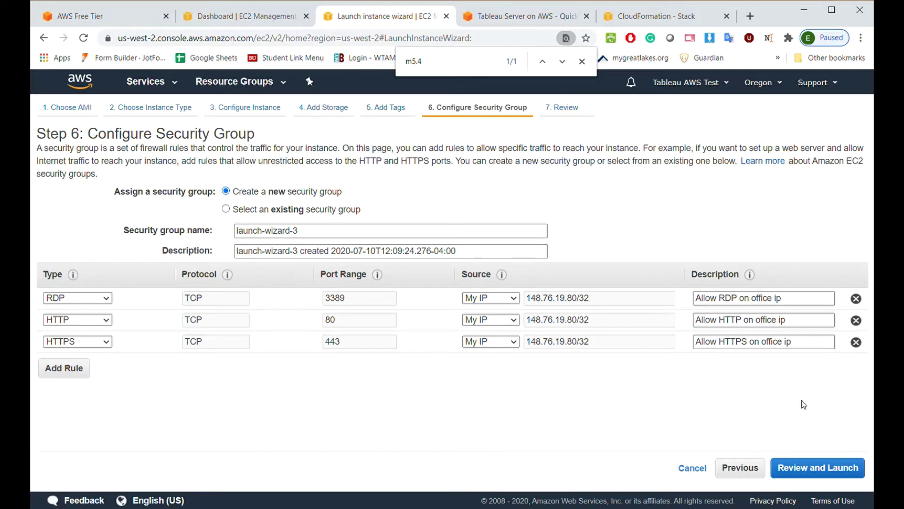
# Review the Step 7 launch summary, then launch to reach the key pair dialog
pyautogui.click(819, 475)
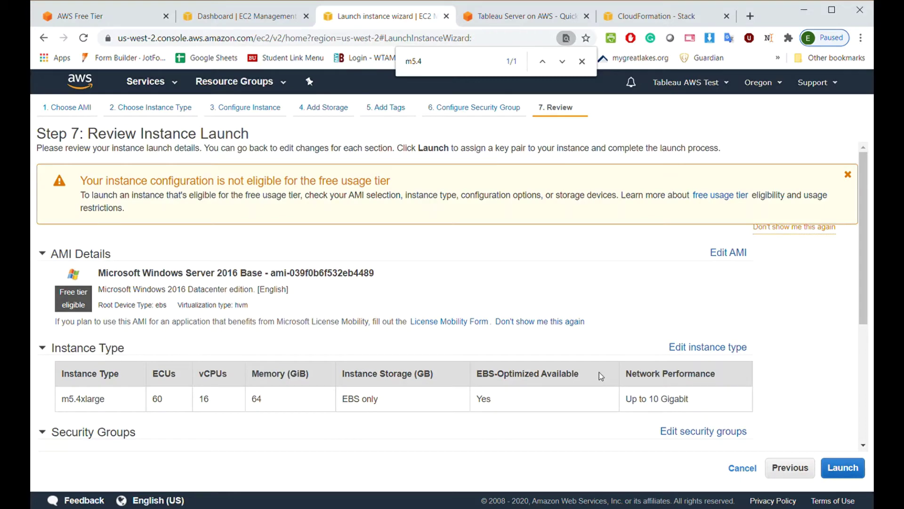
pyautogui.scroll(-1, 479, 261)
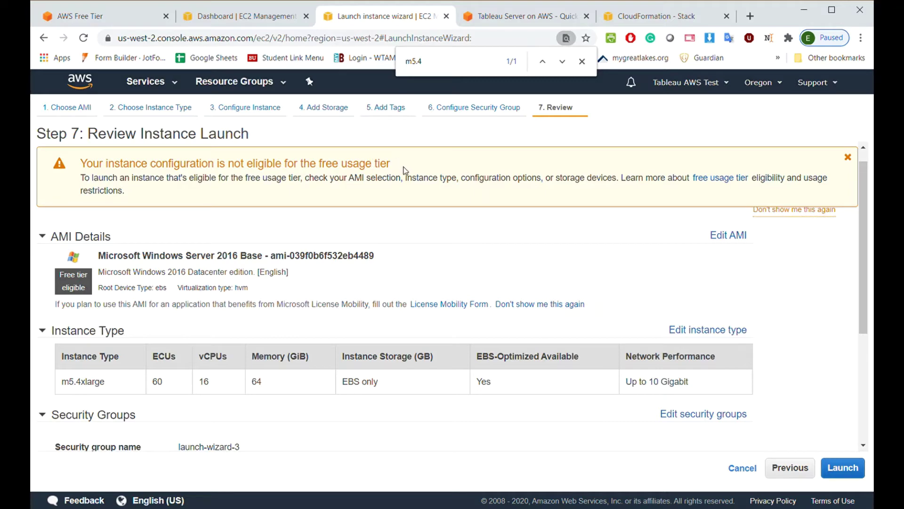
pyautogui.scroll(-3, 414, 197)
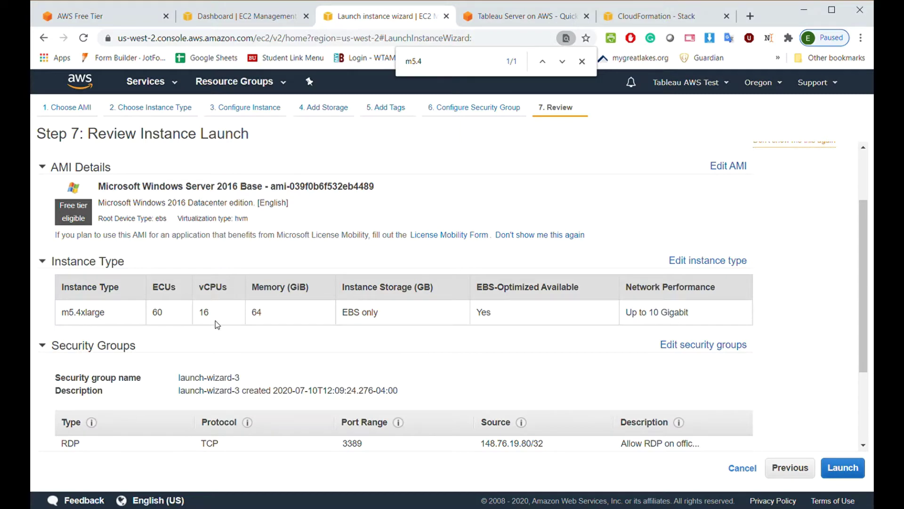
pyautogui.scroll(-1, 217, 323)
pyautogui.scroll(3, 220, 325)
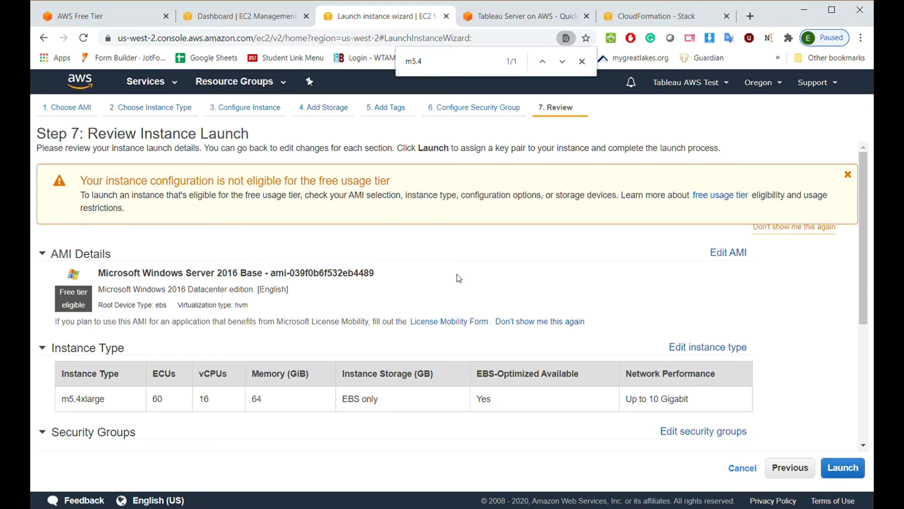
pyautogui.scroll(-3, 426, 273)
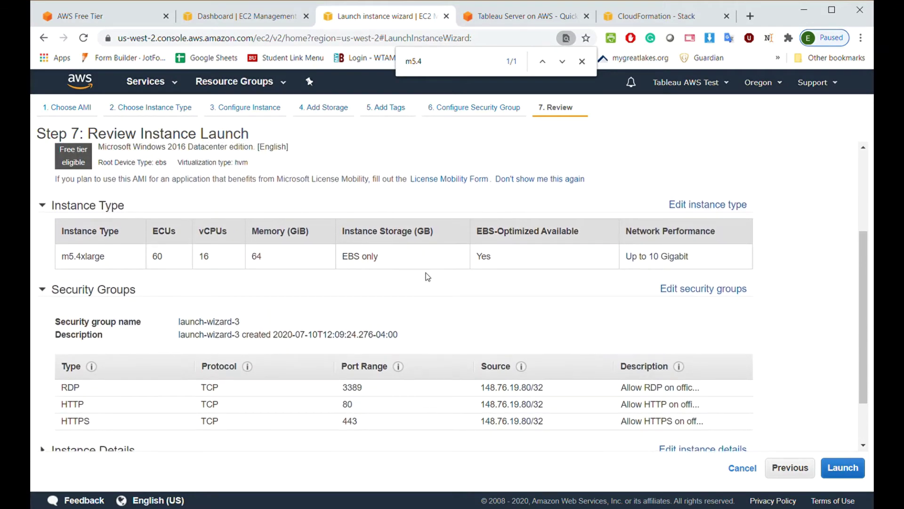
pyautogui.scroll(-1, 428, 277)
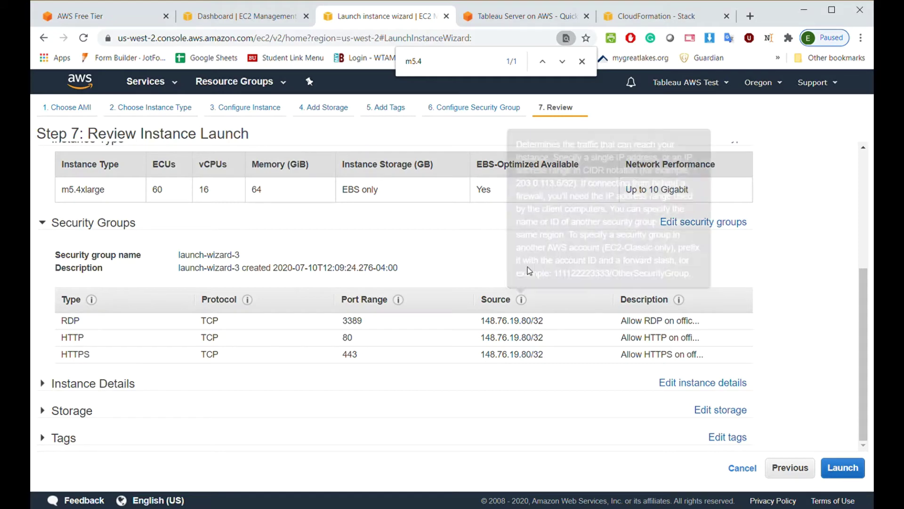
pyautogui.scroll(3, 414, 250)
pyautogui.scroll(-3, 414, 250)
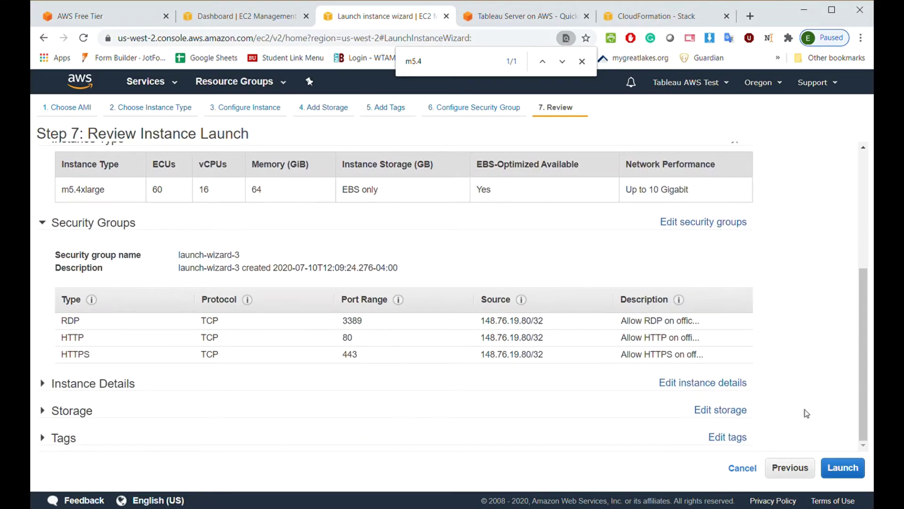
pyautogui.click(853, 473)
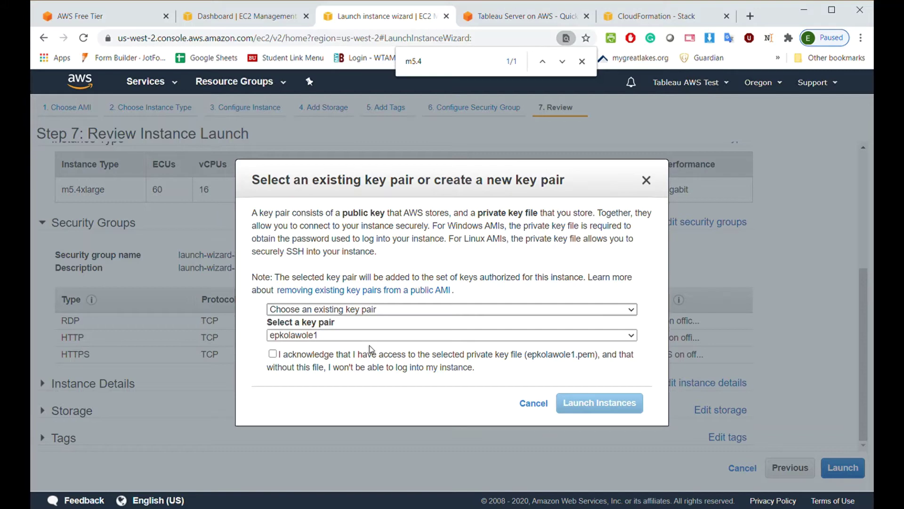
# Acknowledge the private key file and launch the m5.4xlarge instance with the existing key pair
pyautogui.click(386, 325)
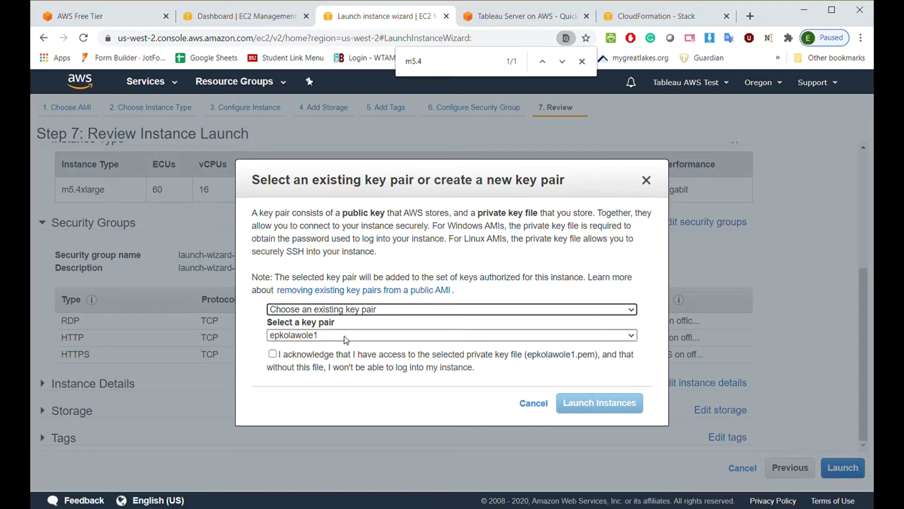
pyautogui.click(273, 355)
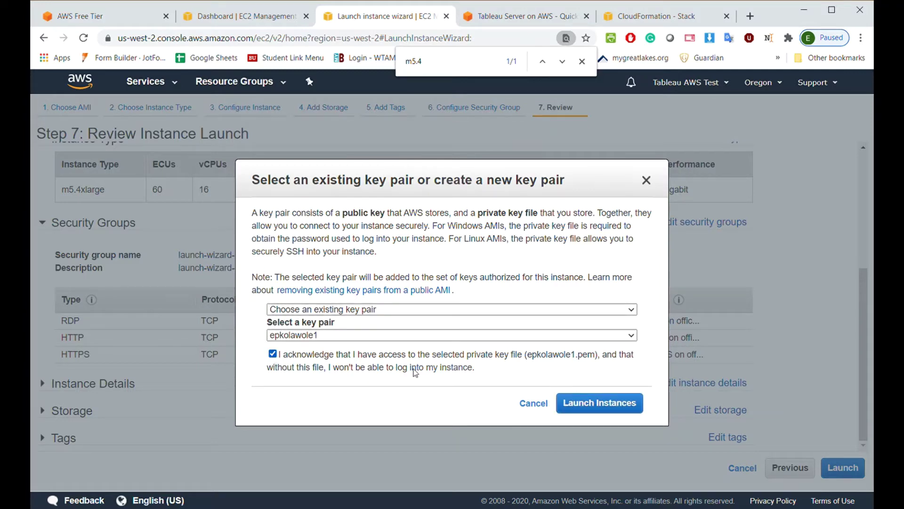
pyautogui.click(607, 410)
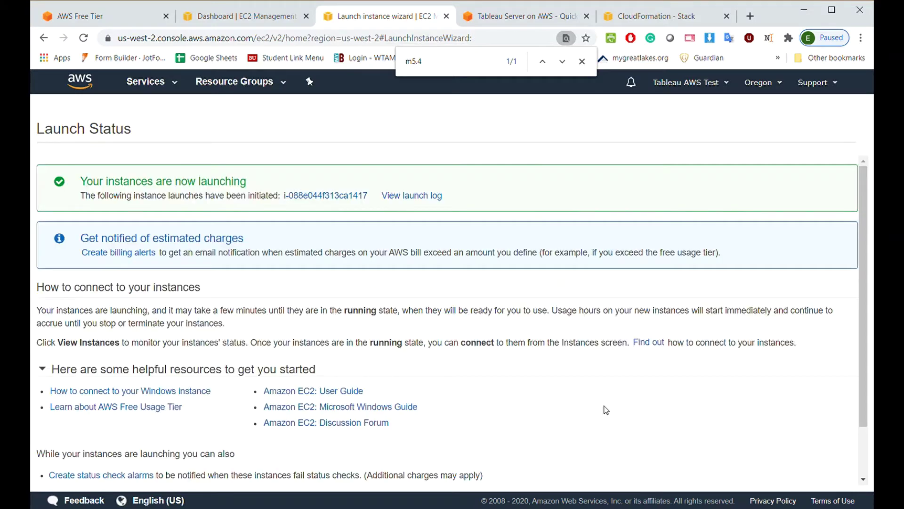
pyautogui.scroll(-1, 444, 344)
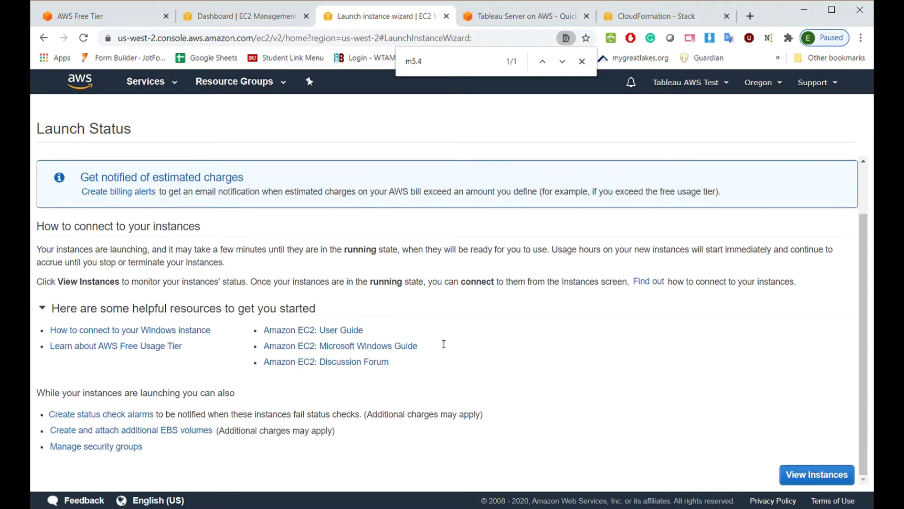
pyautogui.scroll(1, 439, 340)
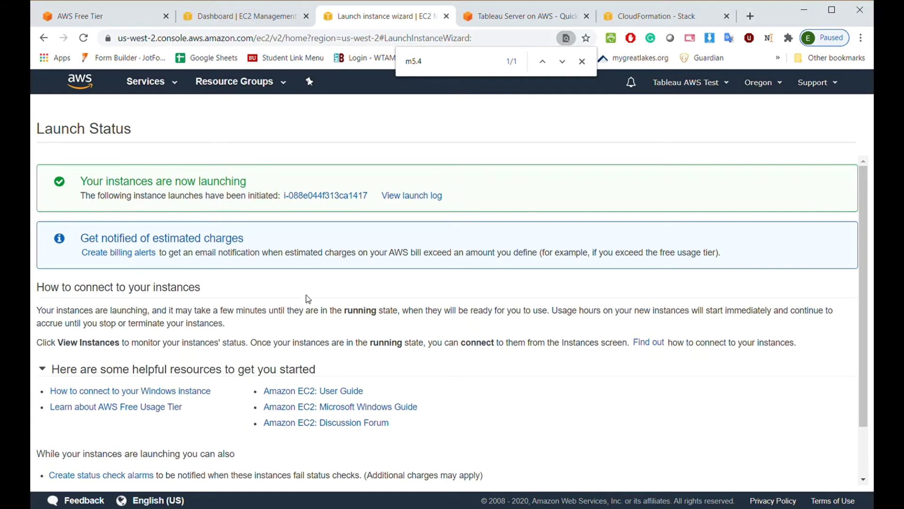
pyautogui.scroll(-1, 308, 296)
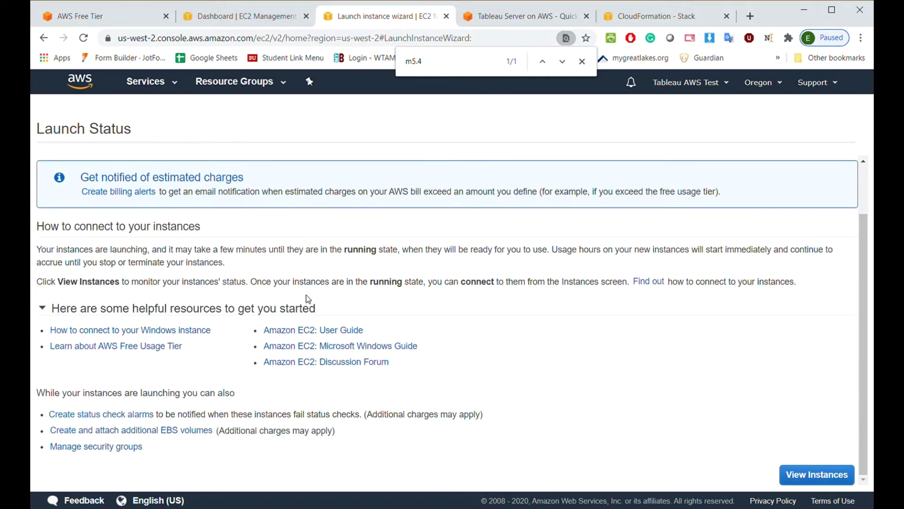
# Go to the instances list and view the new TableauAWSTest instance's status checks
pyautogui.click(822, 475)
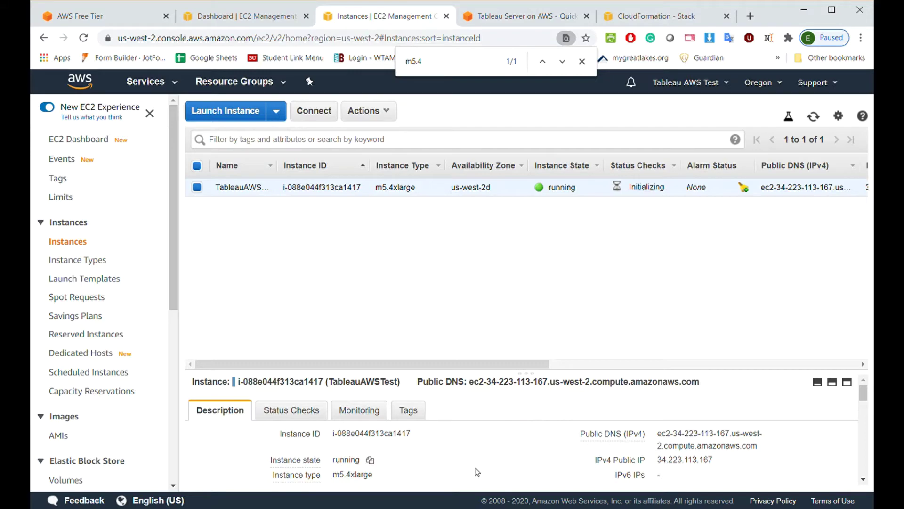
pyautogui.scroll(-5, 477, 471)
pyautogui.scroll(5, 477, 471)
pyautogui.click(282, 413)
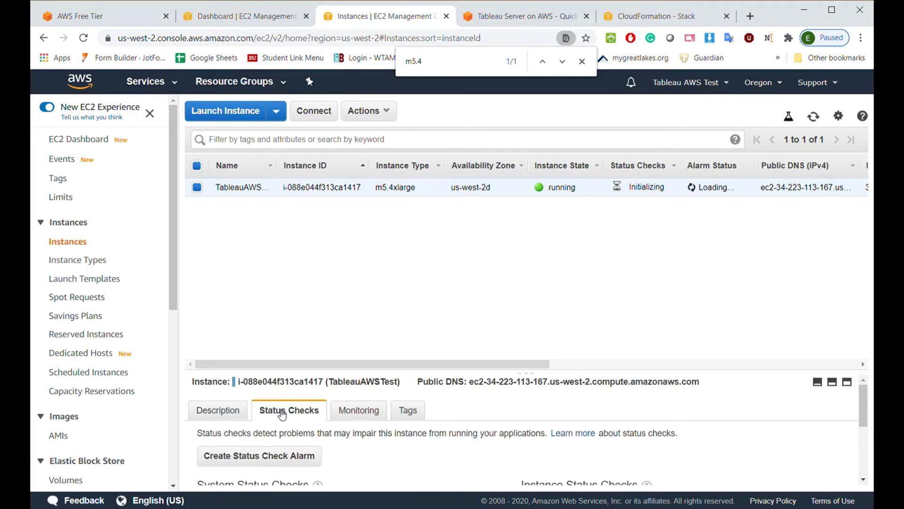
# Review the instance's monitoring metrics in an enlarged details panel
pyautogui.click(352, 411)
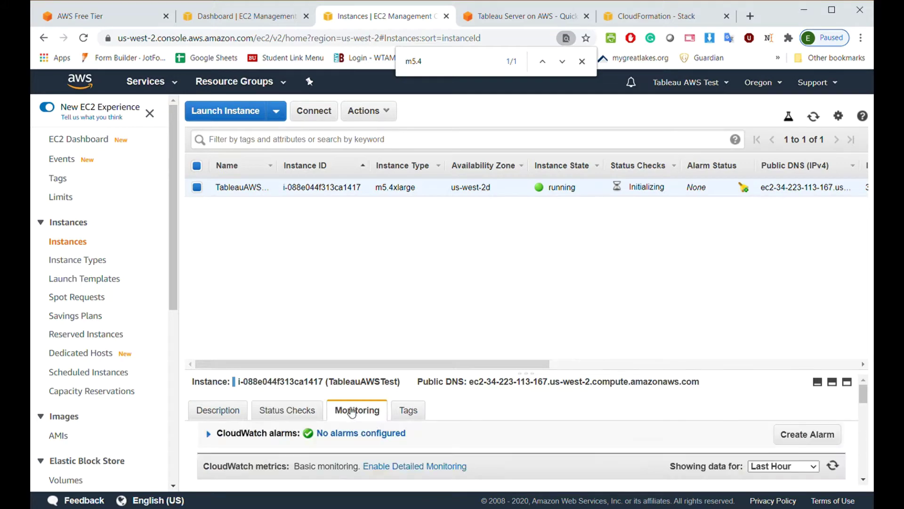
pyautogui.scroll(-3, 352, 413)
pyautogui.scroll(-2, 351, 412)
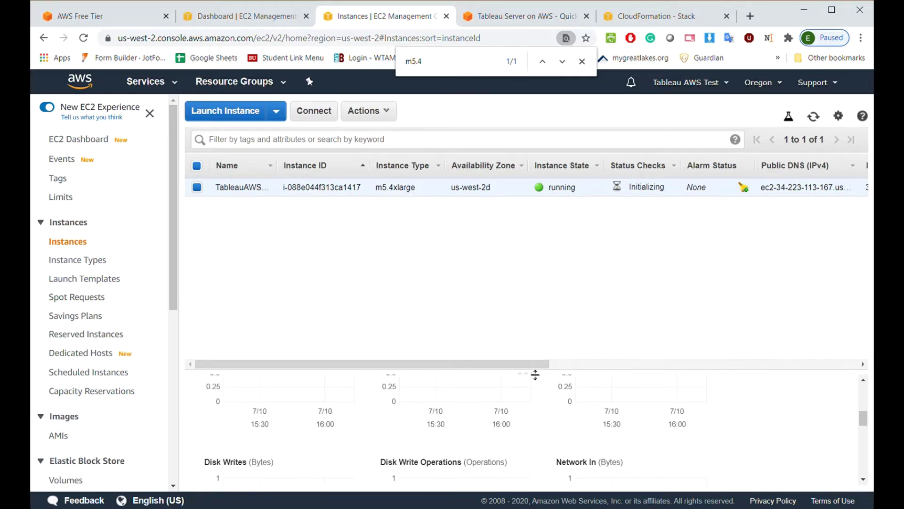
pyautogui.moveTo(535, 372); pyautogui.dragTo(534, 218)
pyautogui.scroll(6, 502, 308)
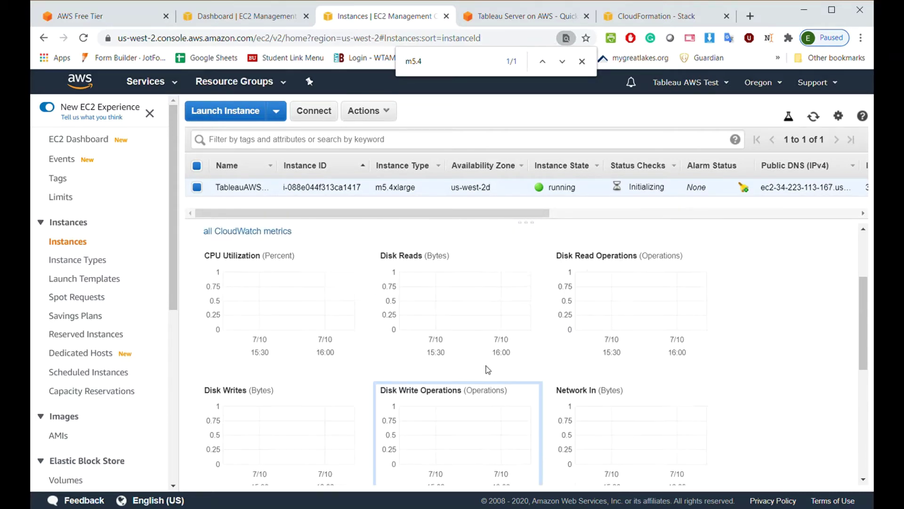
pyautogui.scroll(-4, 488, 369)
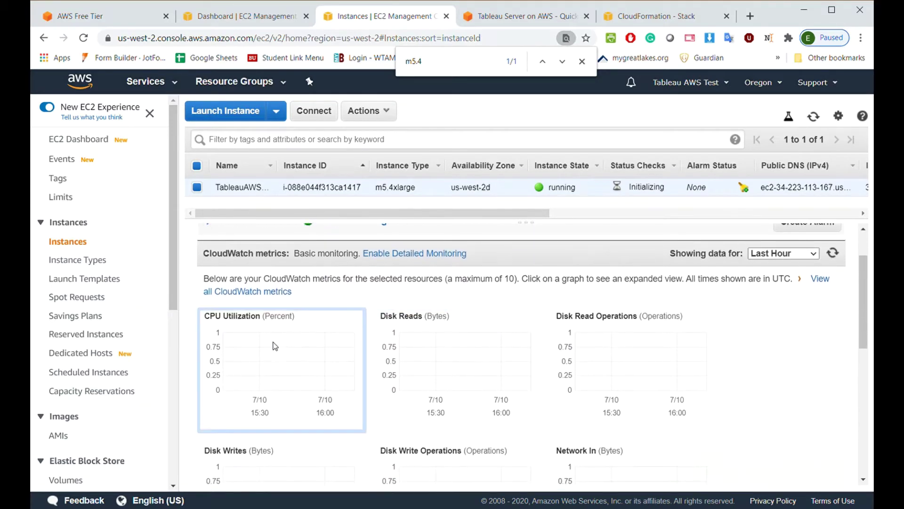
pyautogui.scroll(-2, 439, 346)
pyautogui.scroll(-1, 438, 347)
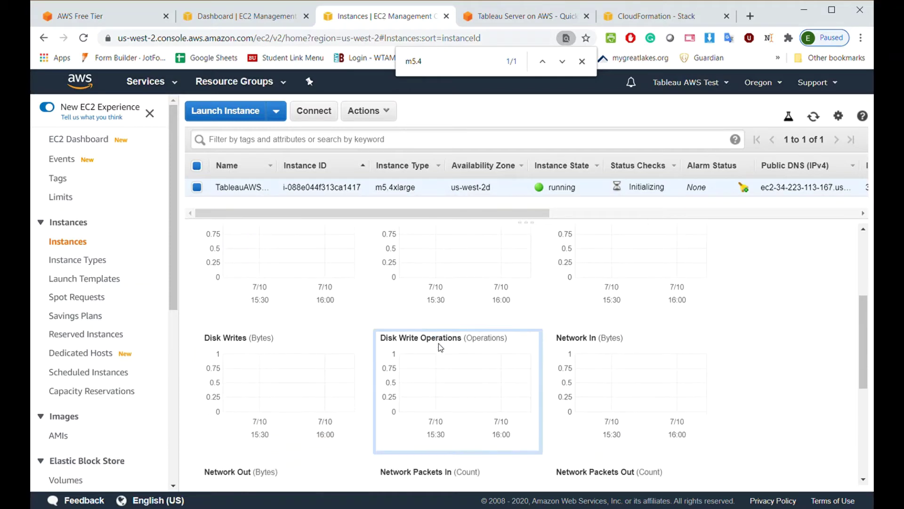
pyautogui.scroll(-3, 452, 363)
pyautogui.scroll(8, 452, 362)
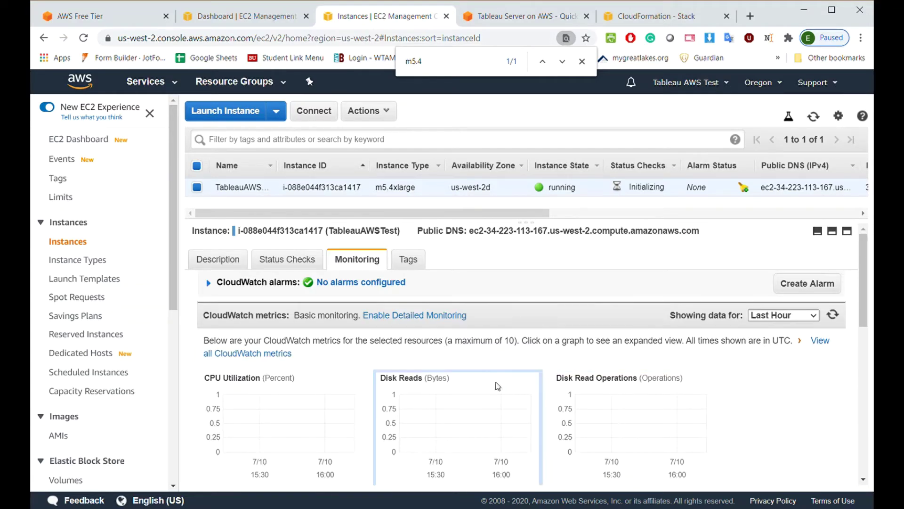
pyautogui.scroll(-5, 466, 421)
pyautogui.scroll(-5, 466, 420)
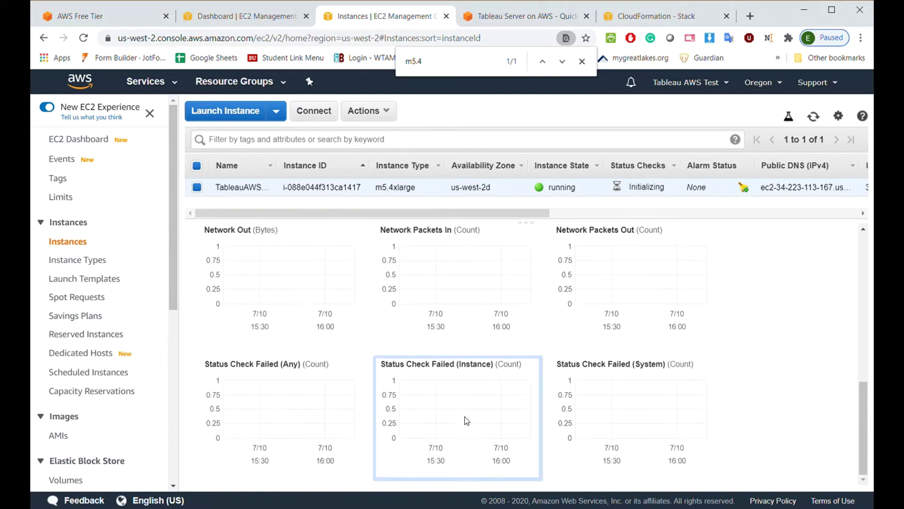
pyautogui.scroll(1, 466, 421)
pyautogui.scroll(-1, 466, 421)
pyautogui.scroll(9, 618, 402)
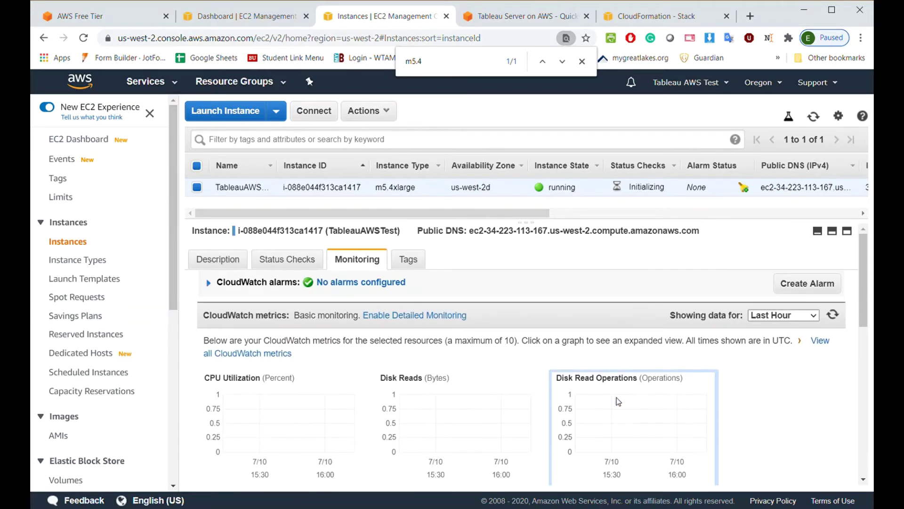
# Check the instance's tags and status checks, then return to its Description details
pyautogui.click(413, 264)
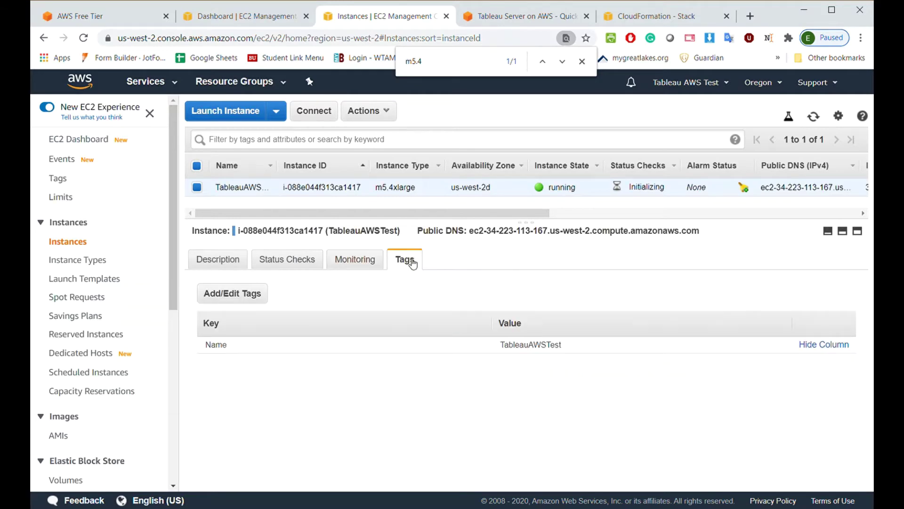
pyautogui.click(314, 264)
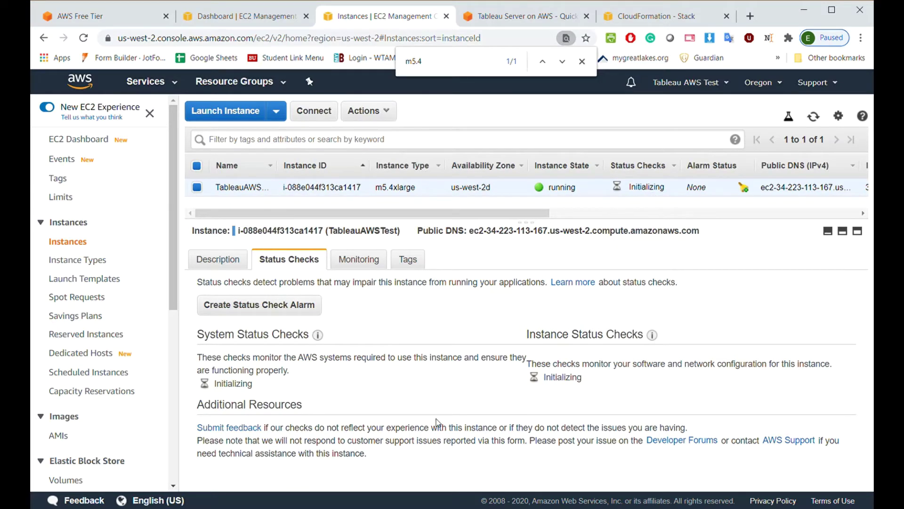
pyautogui.click(221, 261)
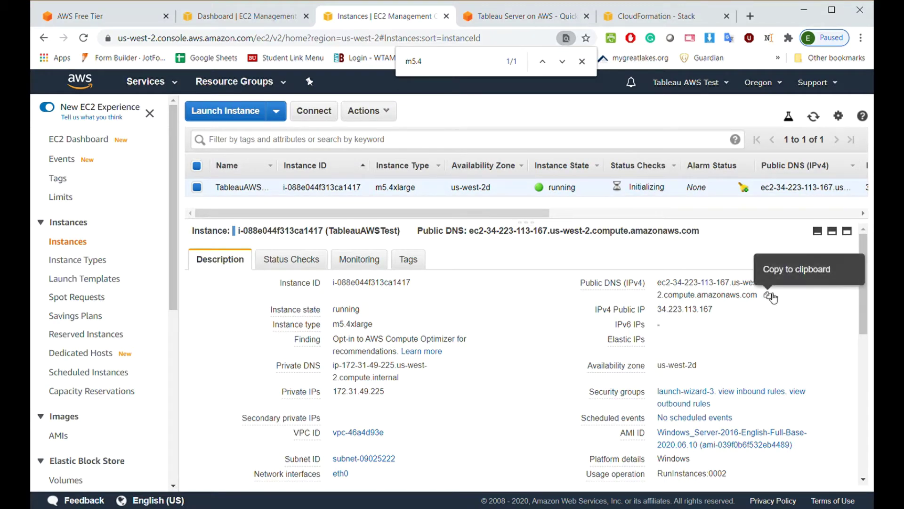
# Copy the TableauAWSTest Public DNS (IPv4) hostname to the clipboard
pyautogui.click(771, 296)
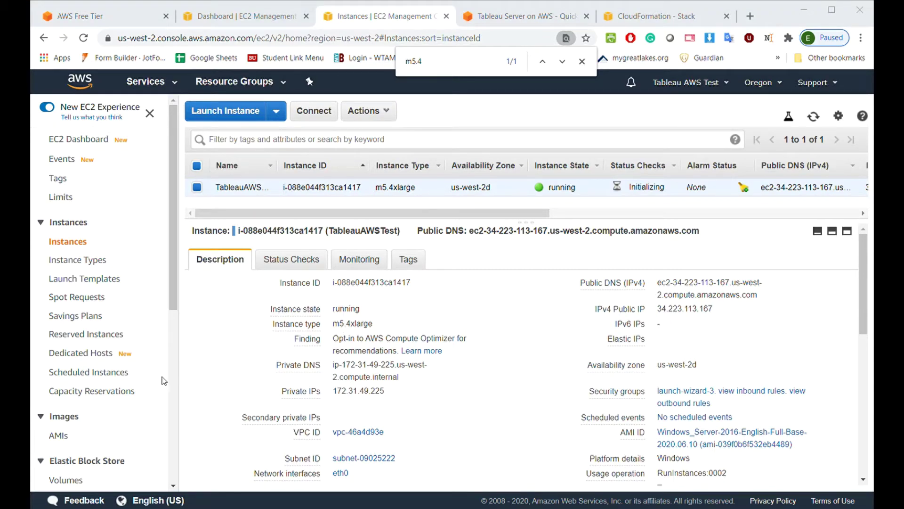
pyautogui.click(197, 366)
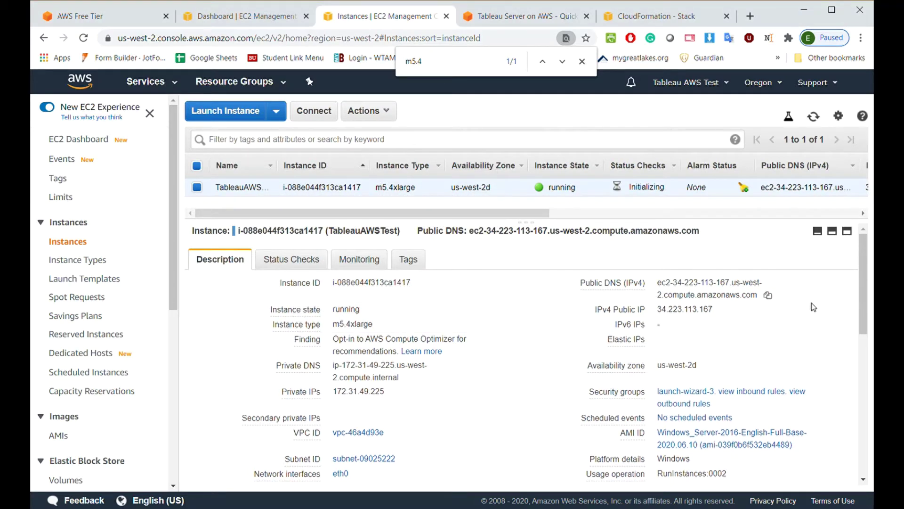
pyautogui.click(769, 297)
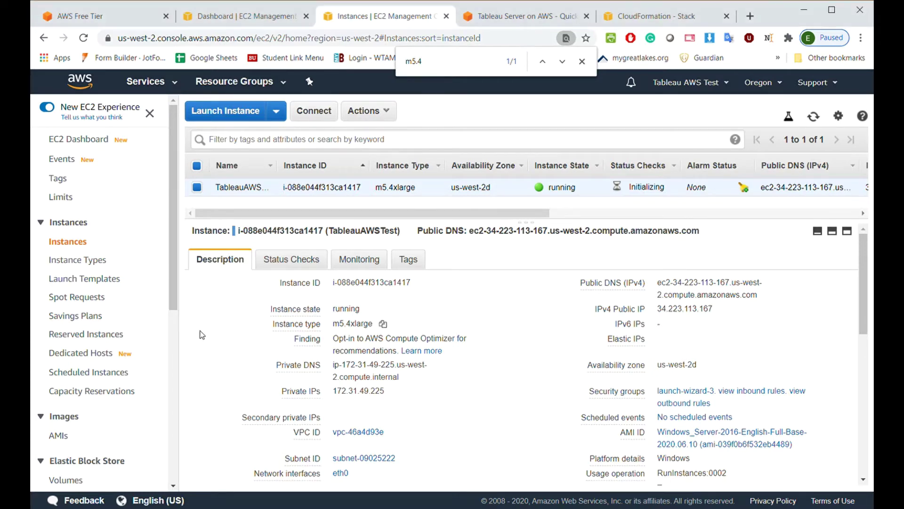
# Close the CloudFormation stack and Tableau Server Quick Start browser tabs
pyautogui.click(648, 15)
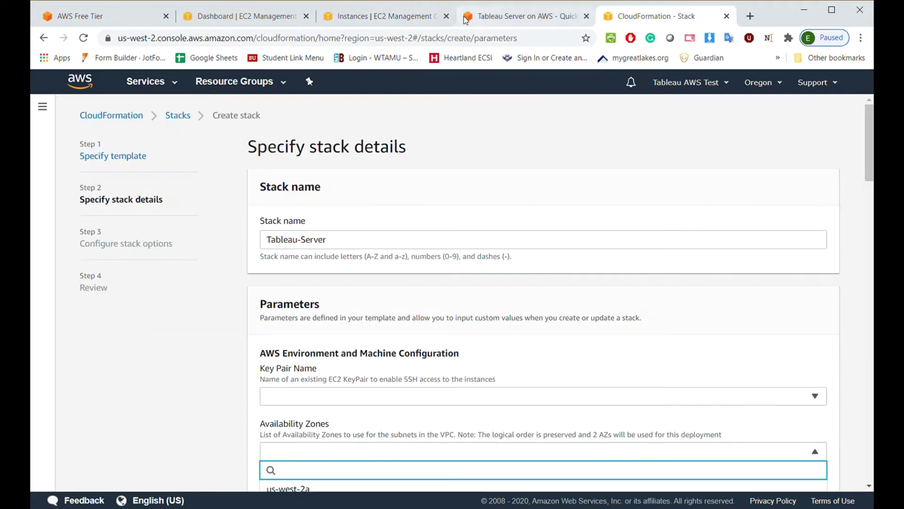
pyautogui.click(727, 16)
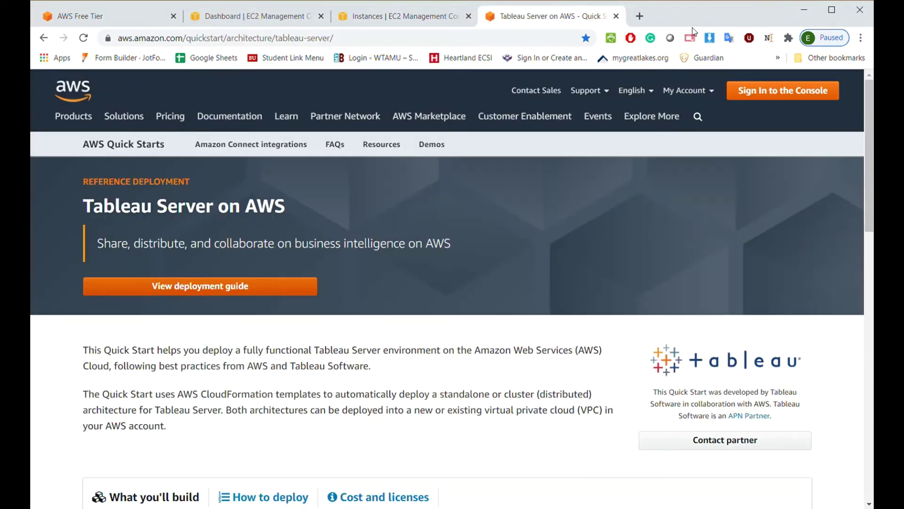
pyautogui.click(616, 16)
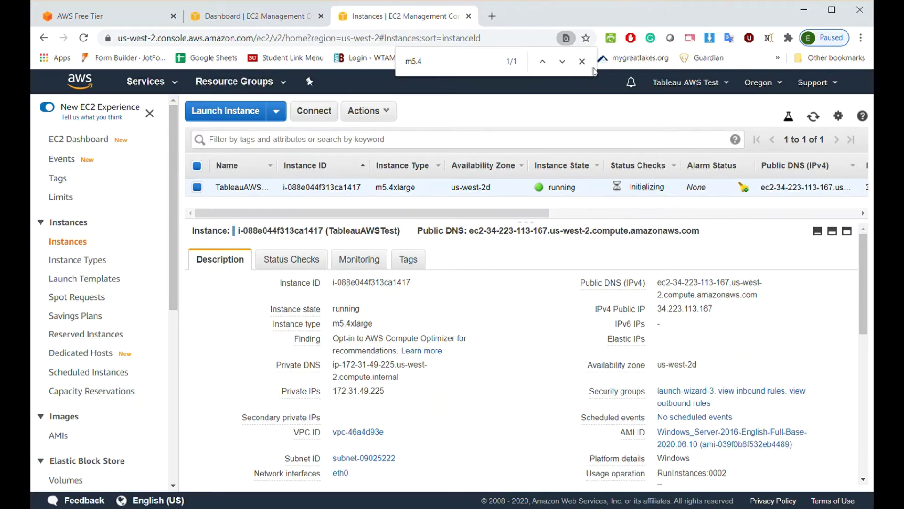
# Try loading the pasted public DNS hostname in a new tab, then close it
pyautogui.click(492, 16)
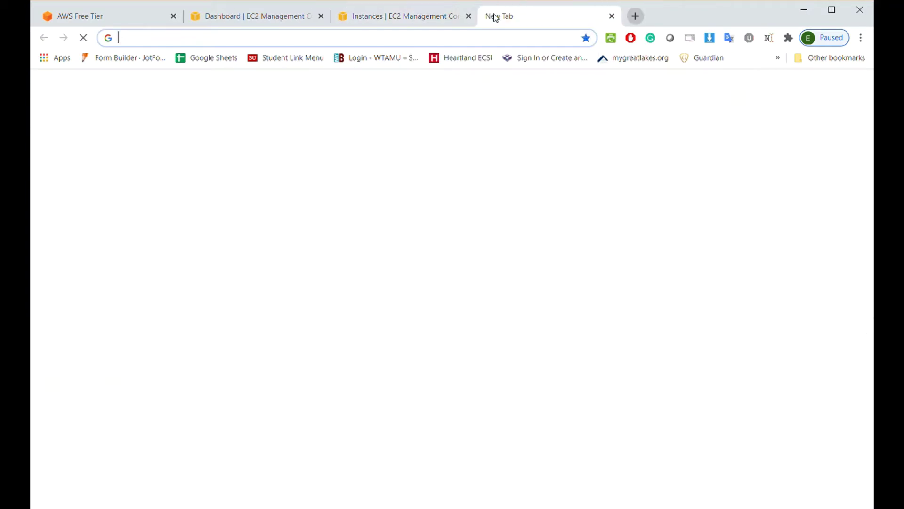
pyautogui.click(476, 45)
pyautogui.hotkey('ctrl', 'v')
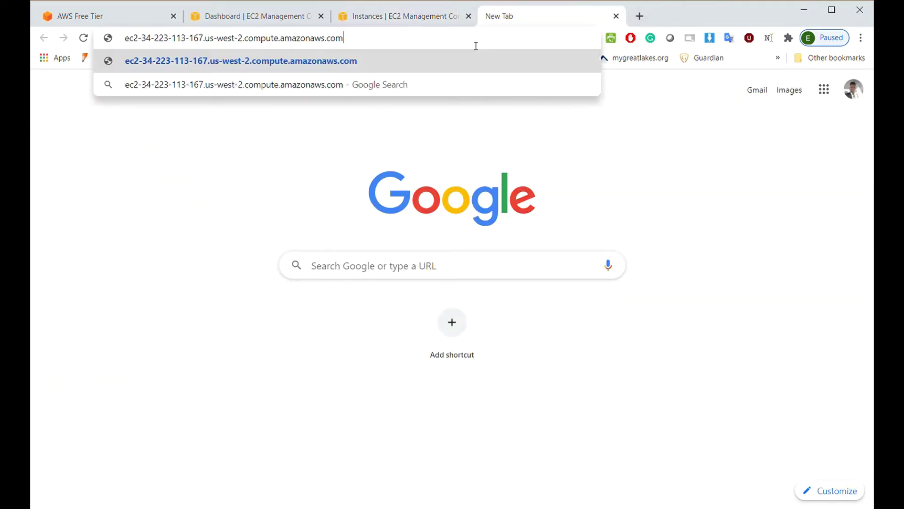
pyautogui.press('Return')
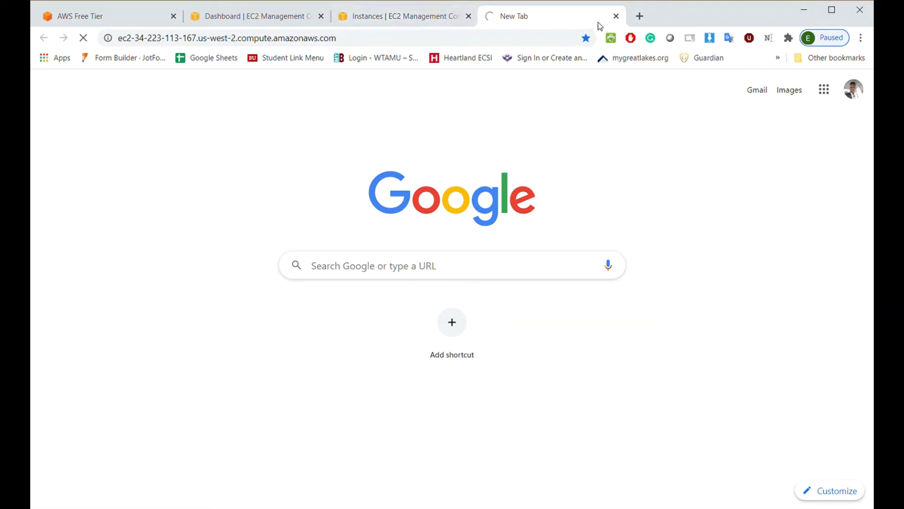
pyautogui.click(616, 16)
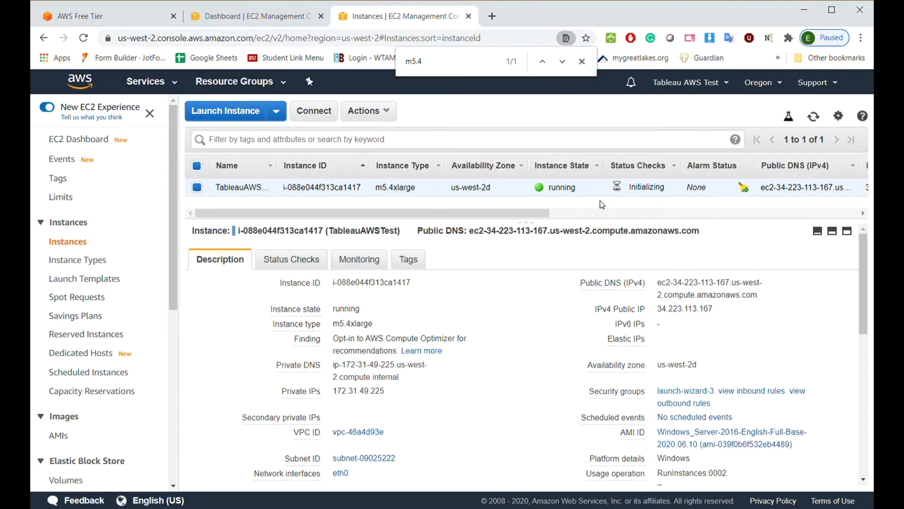
# Refresh the instance list and confirm TableauAWSTest shows 2/2 status checks passed
pyautogui.moveTo(531, 227); pyautogui.dragTo(534, 365)
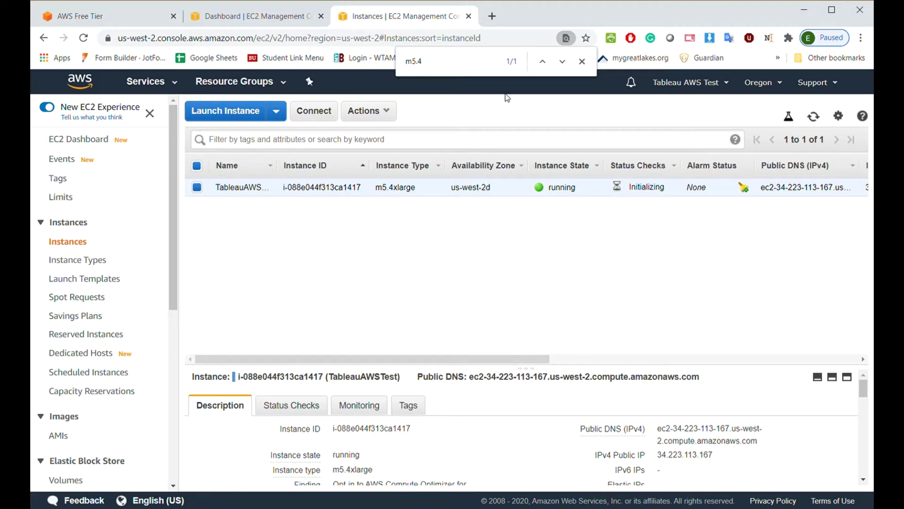
pyautogui.click(583, 63)
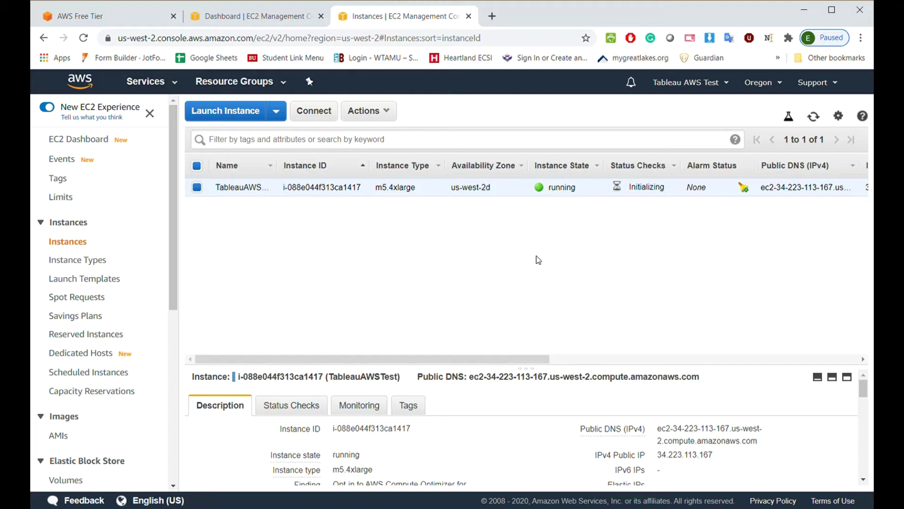
pyautogui.click(815, 118)
pyautogui.click(307, 409)
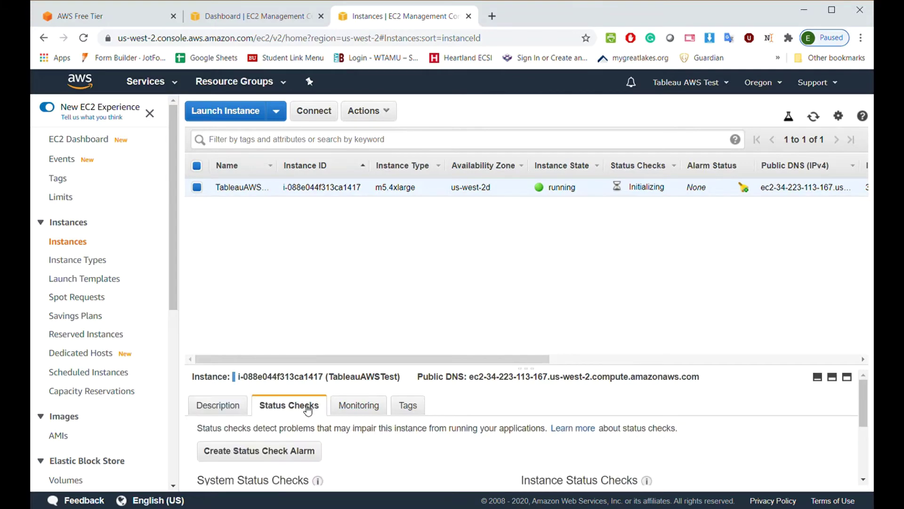
pyautogui.scroll(-3, 434, 427)
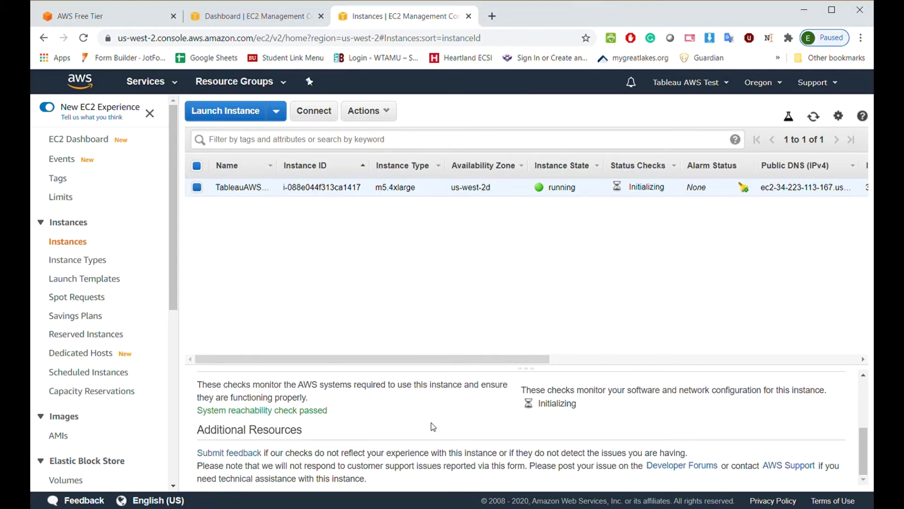
pyautogui.scroll(1, 433, 426)
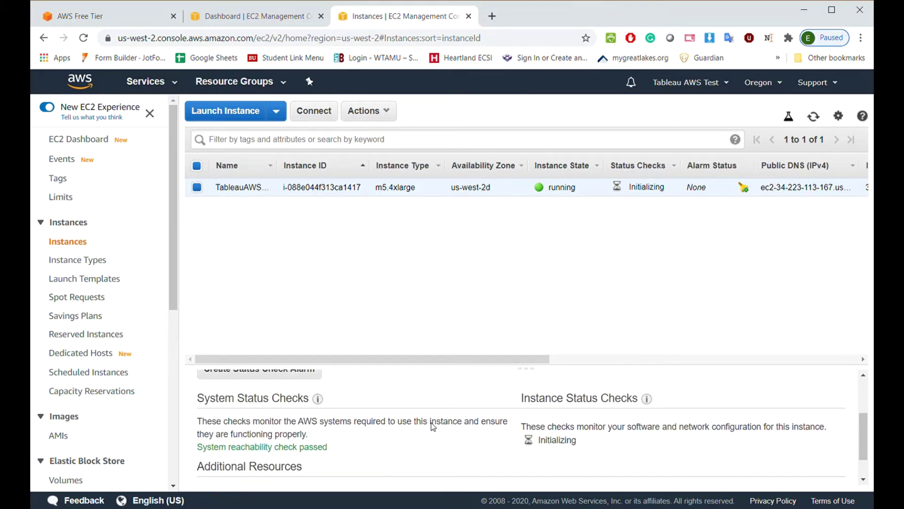
pyautogui.scroll(1, 432, 426)
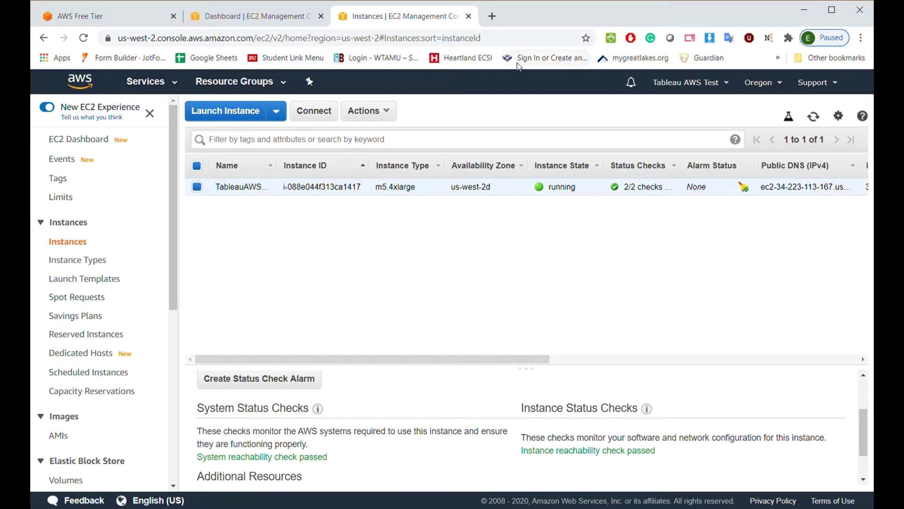
# Load the instance's public DNS in a new tab to see its Windows Server 2016 page
pyautogui.click(492, 17)
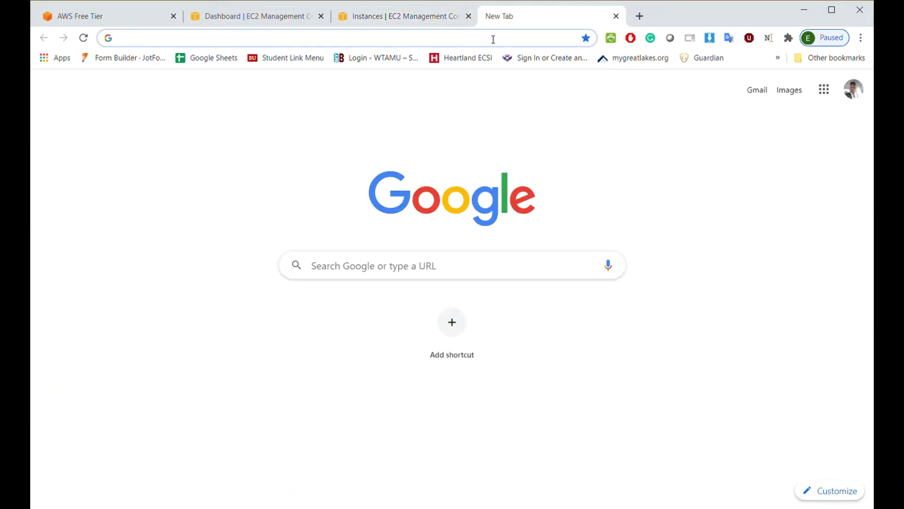
pyautogui.click(493, 37)
pyautogui.hotkey('ctrl', 'v')
pyautogui.press('Return')
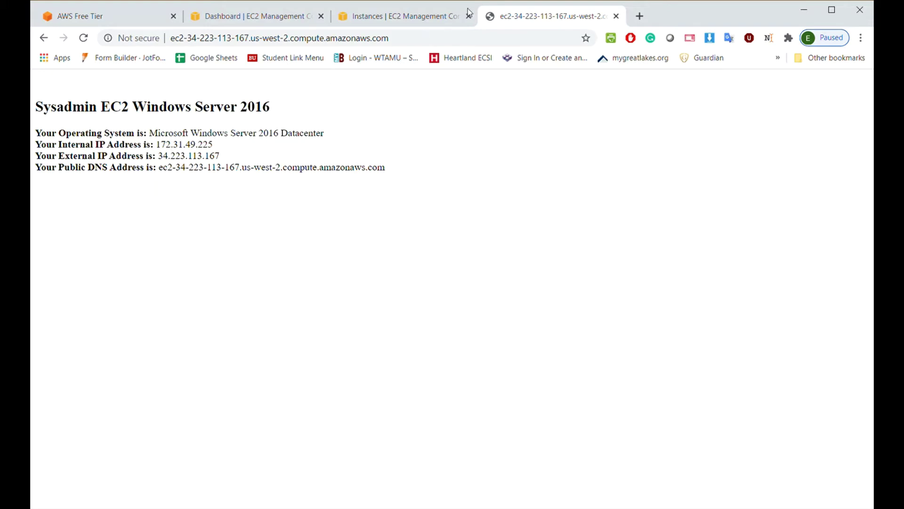
pyautogui.click(408, 21)
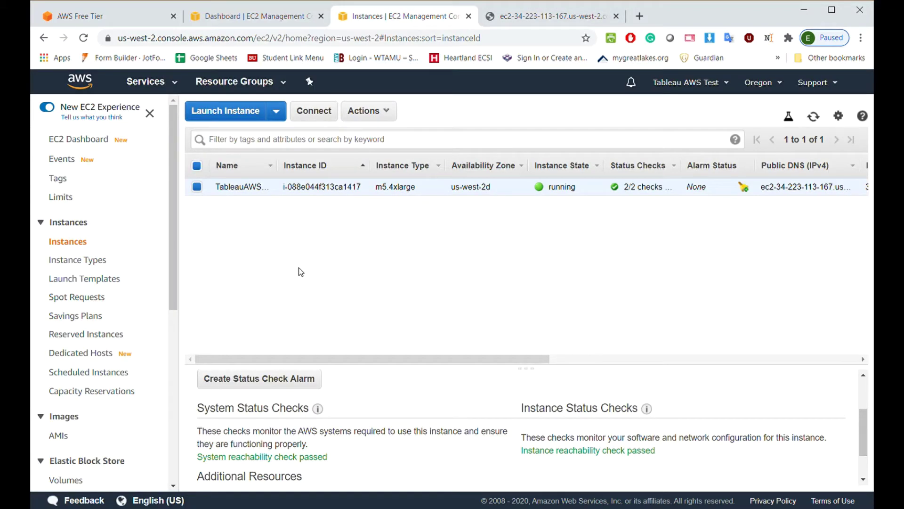
# Open the Connect to your instance dialog for TableauAWSTest after dismissing Get Windows Password
pyautogui.scroll(2, 443, 408)
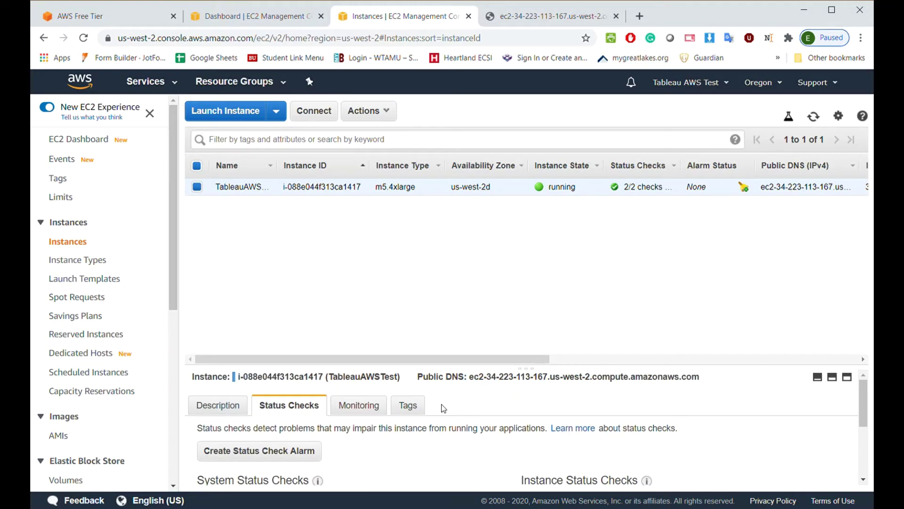
pyautogui.rightClick(253, 192)
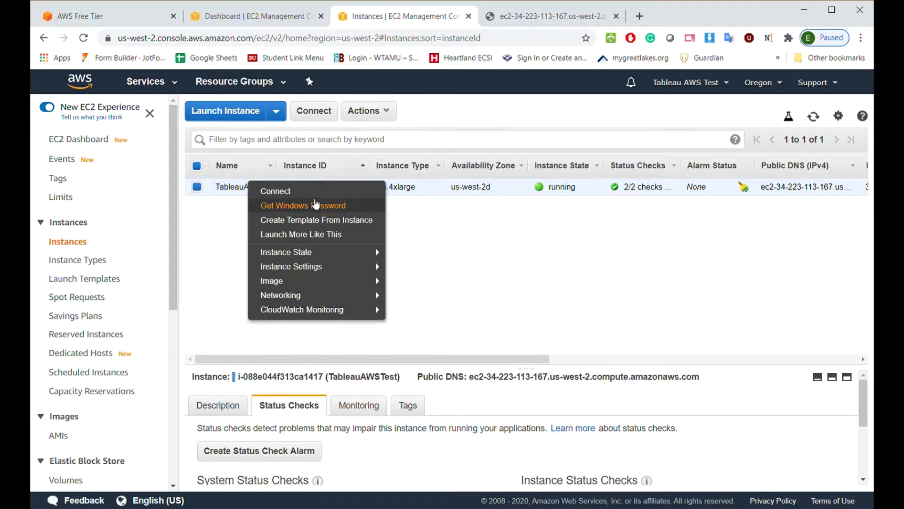
pyautogui.click(327, 207)
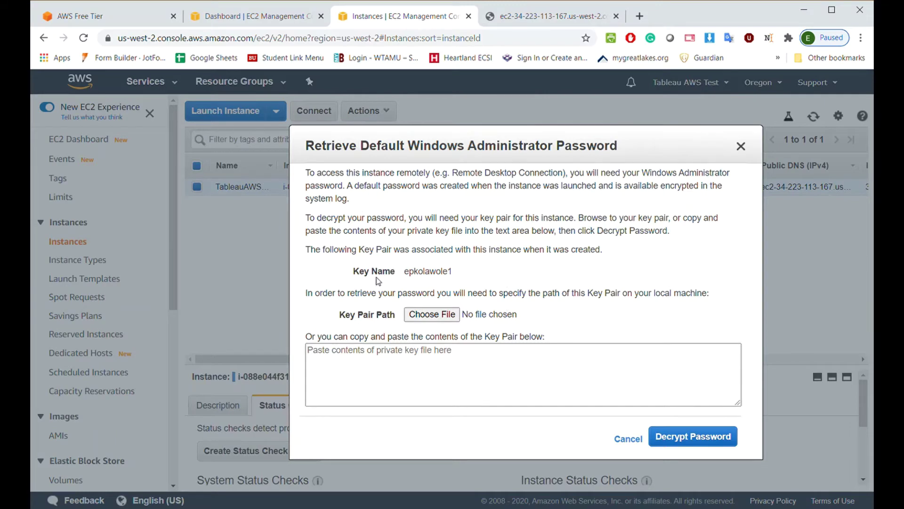
pyautogui.click(741, 146)
pyautogui.rightClick(257, 188)
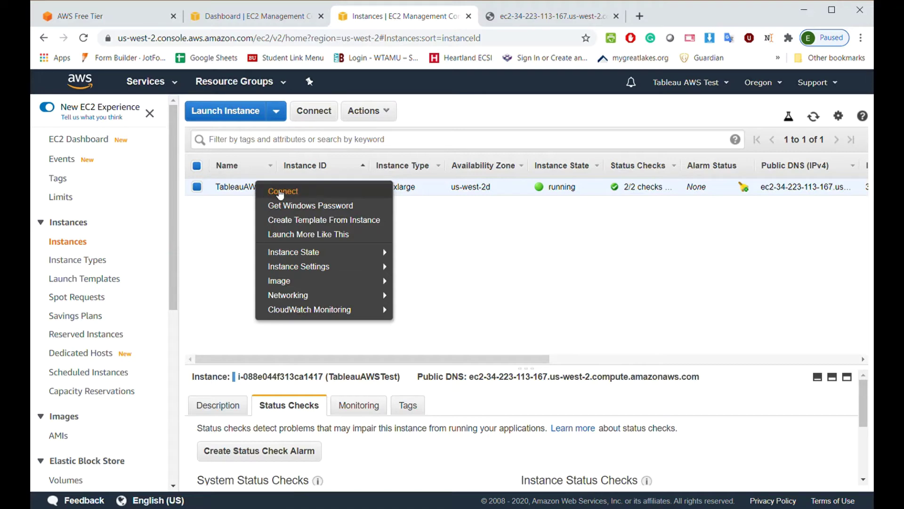
pyautogui.click(283, 193)
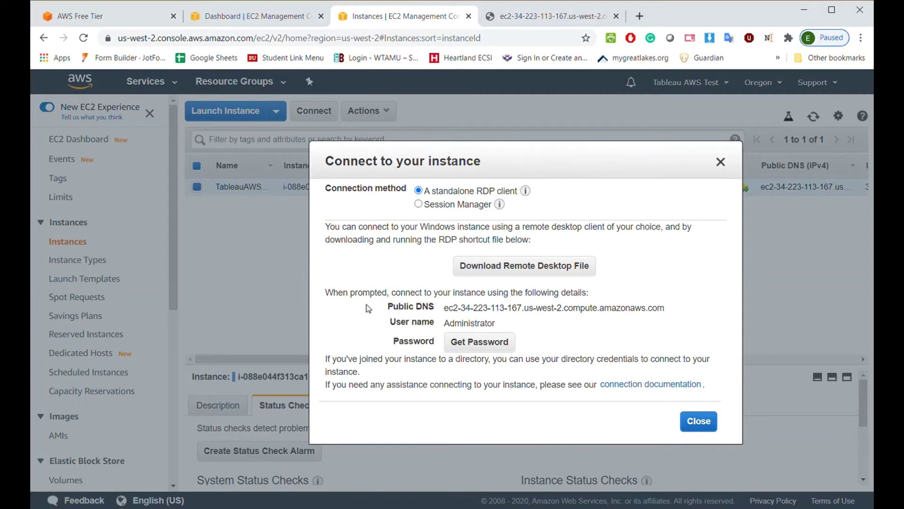
# Decrypt the Administrator password using the .pem key pair file
pyautogui.click(494, 344)
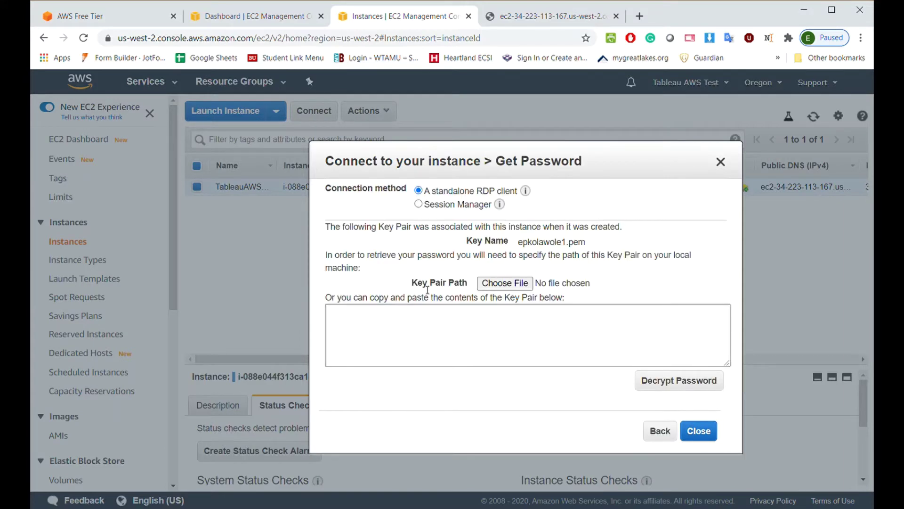
pyautogui.click(521, 285)
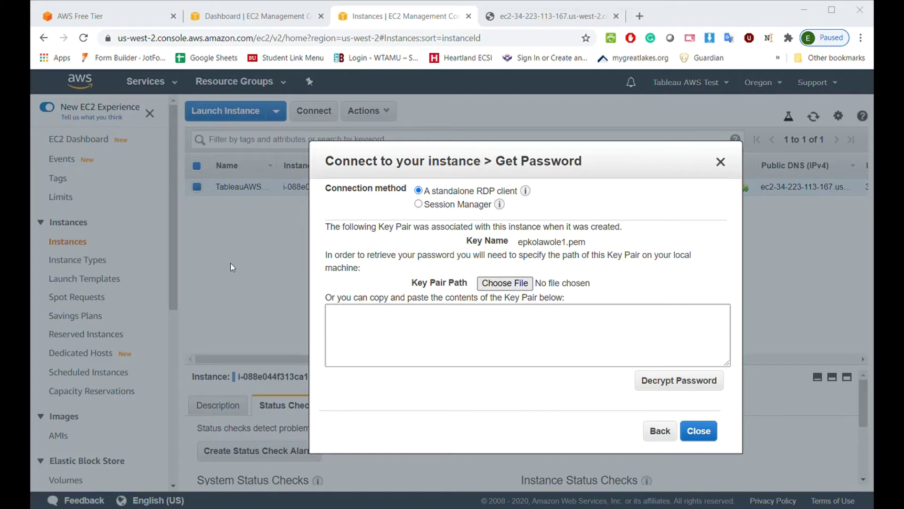
pyautogui.press('Return')
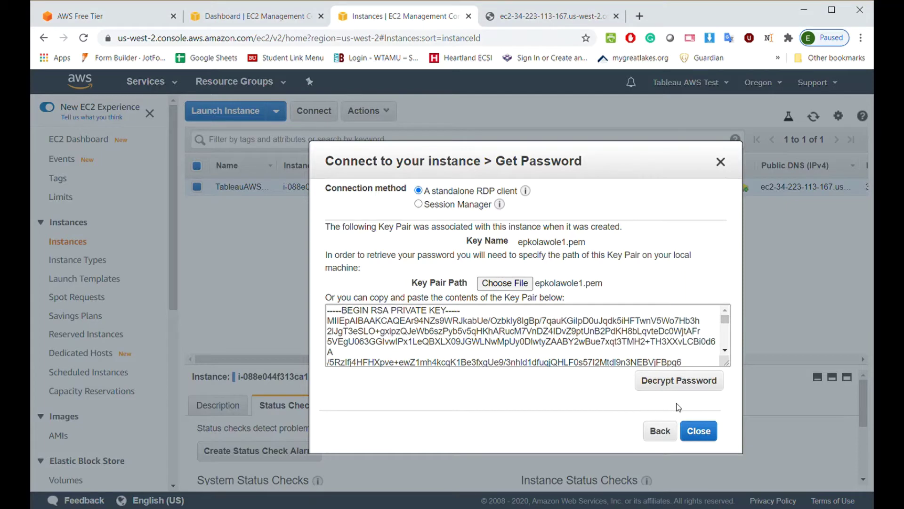
pyautogui.click(709, 391)
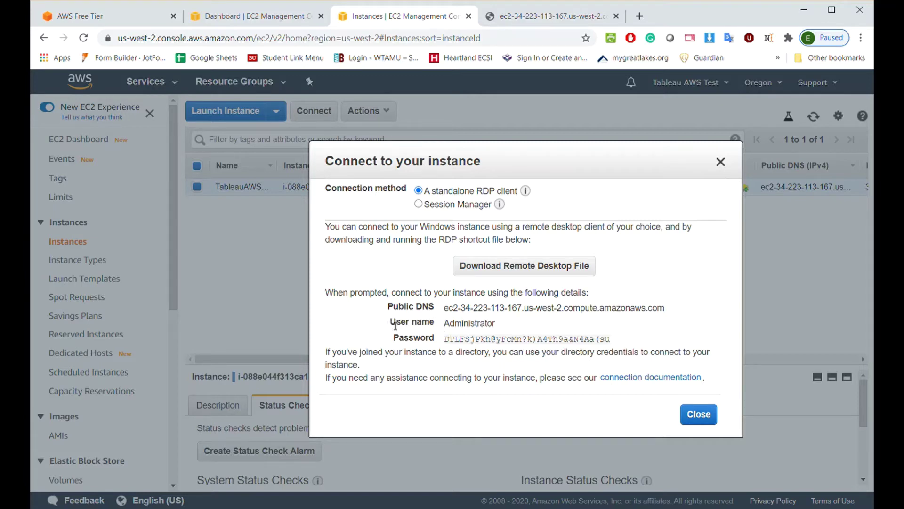
# Select and copy the Administrator user name and password details
pyautogui.moveTo(396, 325); pyautogui.dragTo(634, 341)
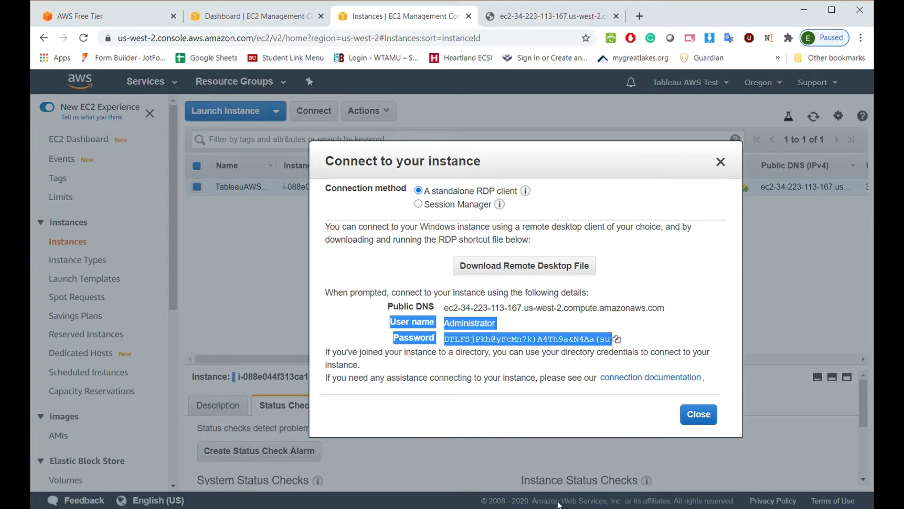
pyautogui.press('super')
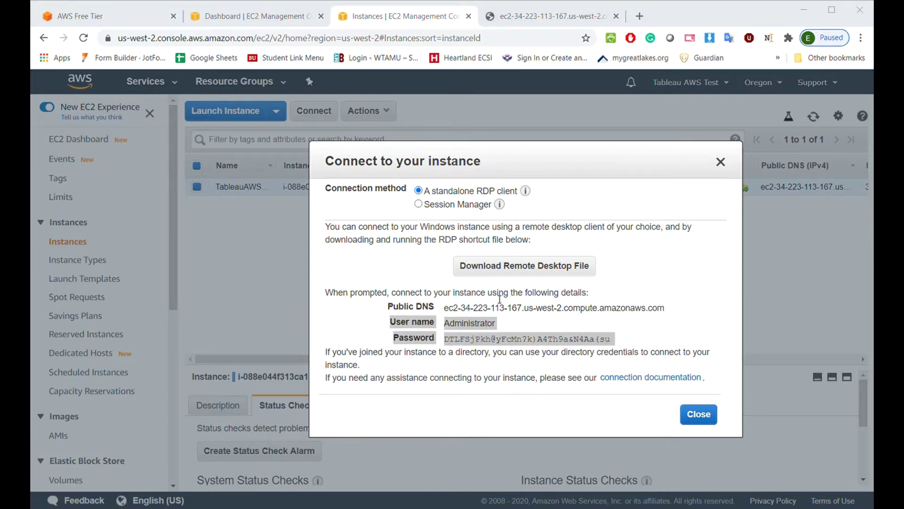
pyautogui.press('super')
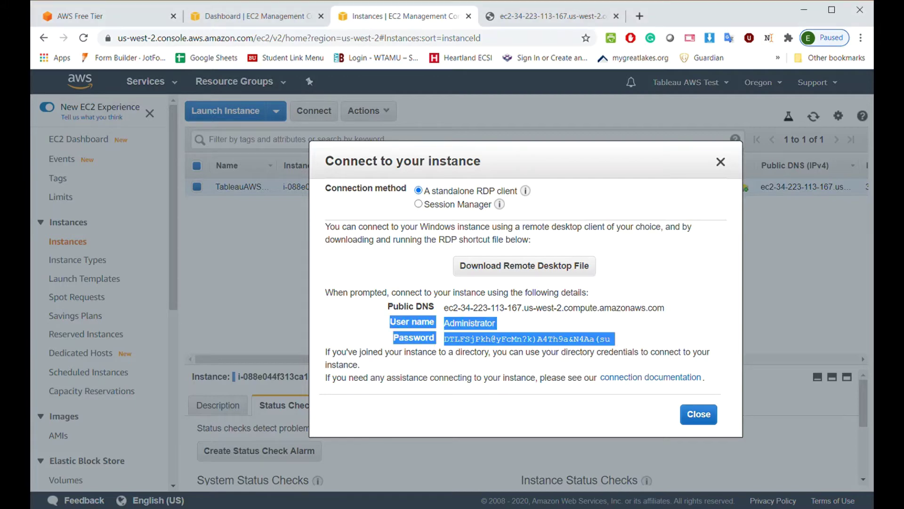
# Copy the password with its copy icon, then close the connection details dialog
pyautogui.click(631, 351)
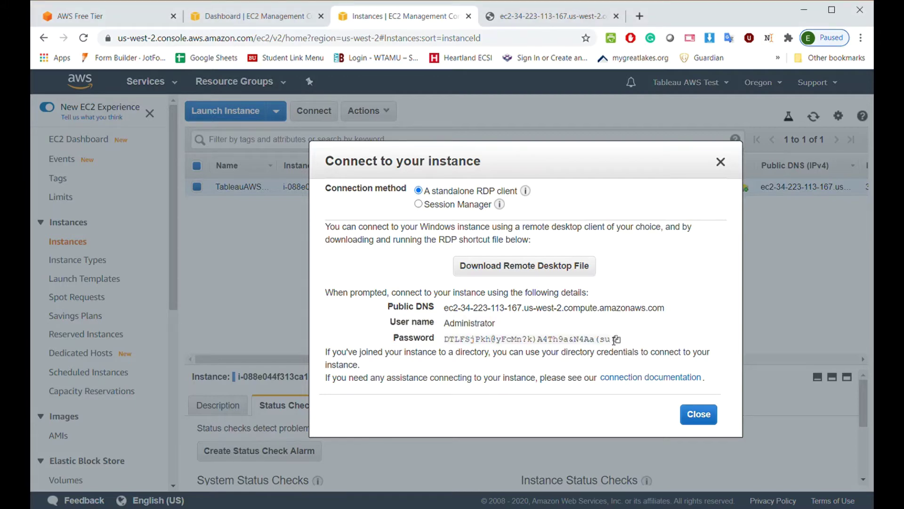
pyautogui.click(615, 339)
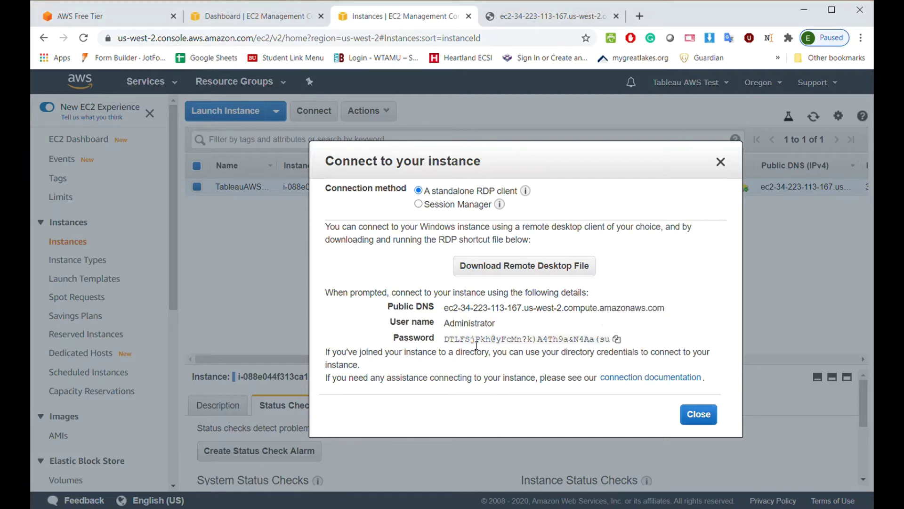
pyautogui.click(621, 342)
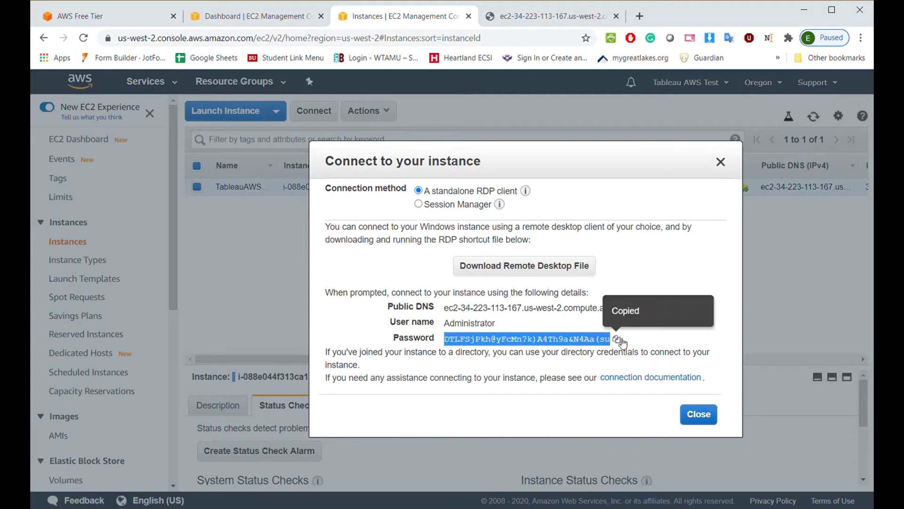
pyautogui.press('super')
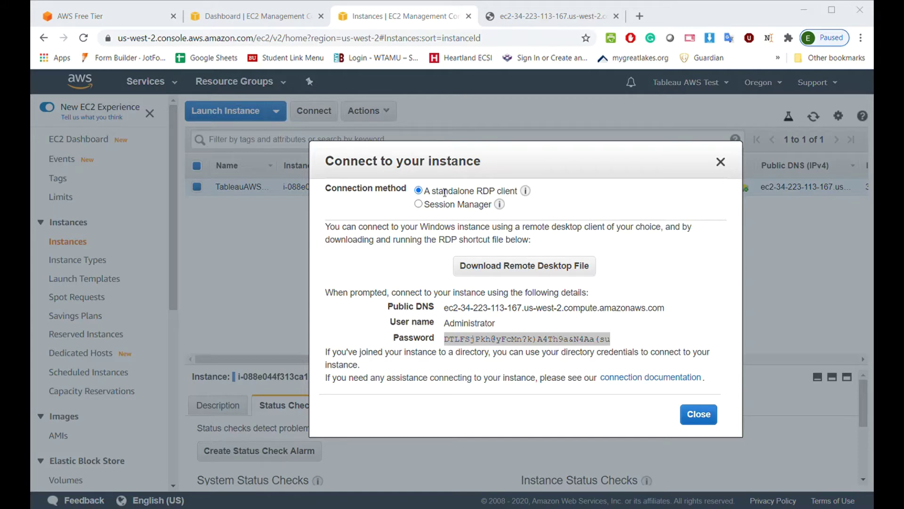
pyautogui.click(203, 305)
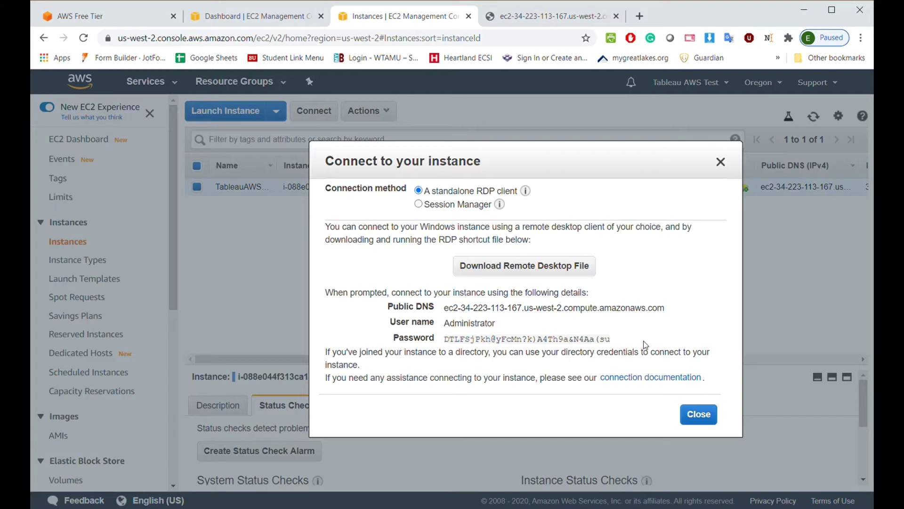
pyautogui.click(699, 415)
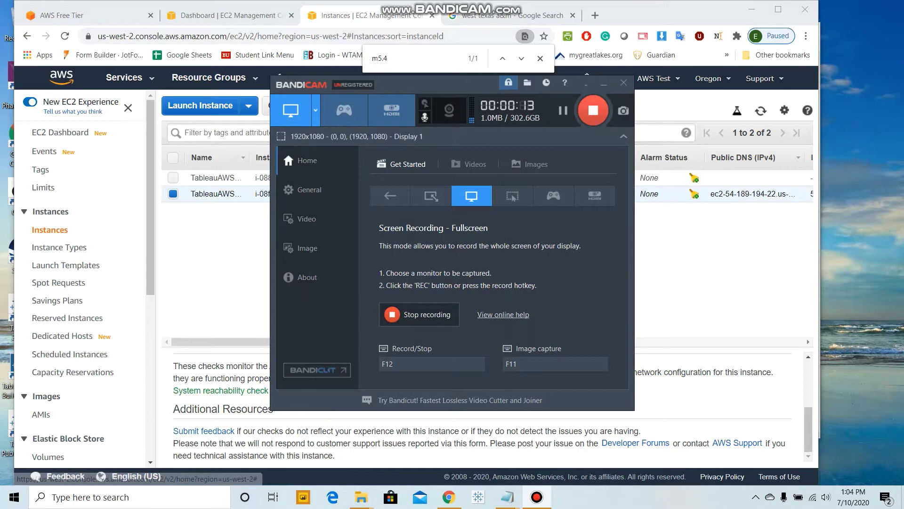
# Minimize Bandicam to show TableauAWSTest running in us-west-2c with 2/2 checks passed
pyautogui.click(603, 83)
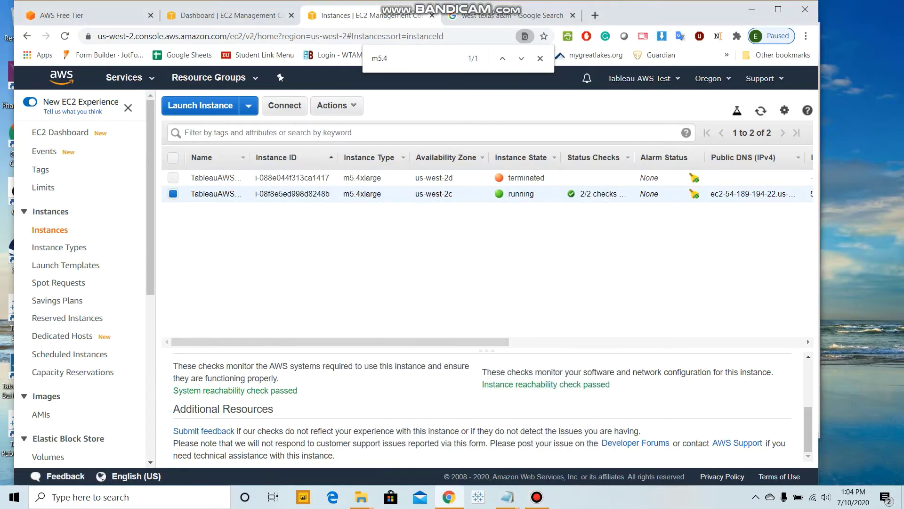
pyautogui.click(537, 497)
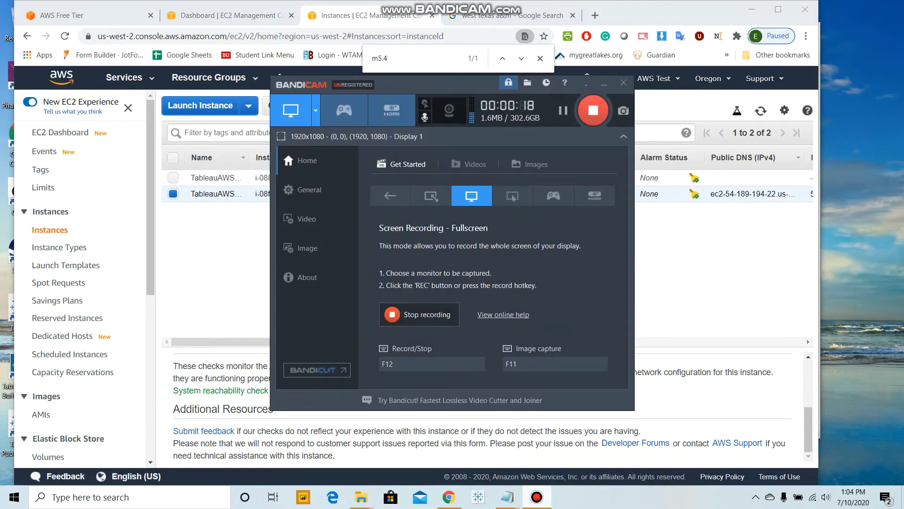
pyautogui.click(537, 497)
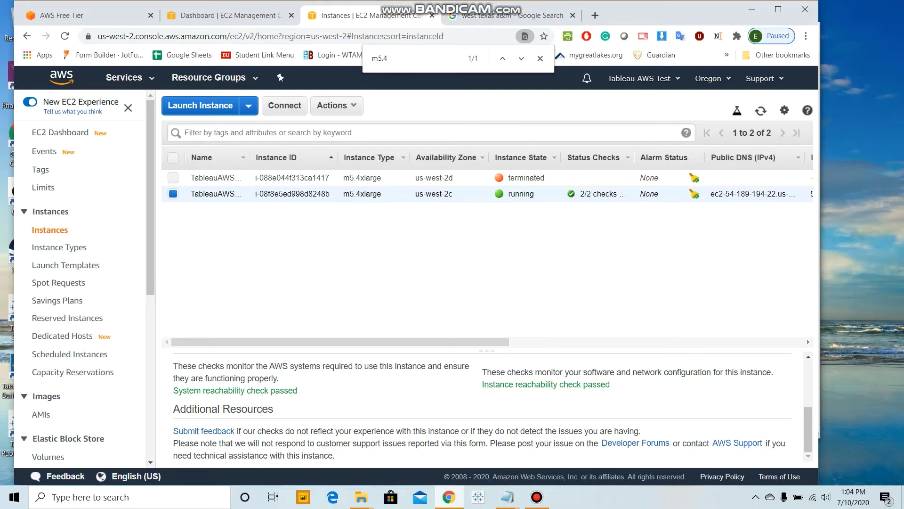
# Decrypt the TableauAWSTest instance's Windows Administrator password using its .pem key file
pyautogui.rightClick(212, 189)
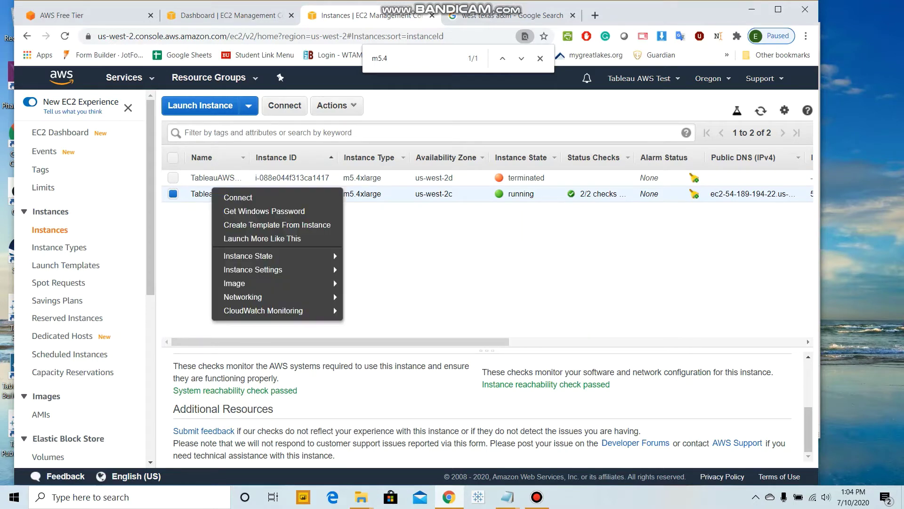
pyautogui.moveTo(283, 256)
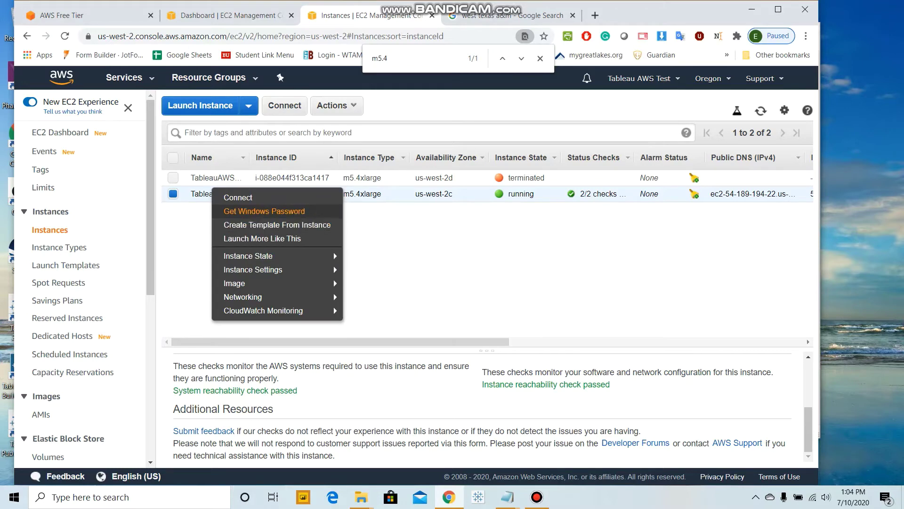
pyautogui.click(263, 211)
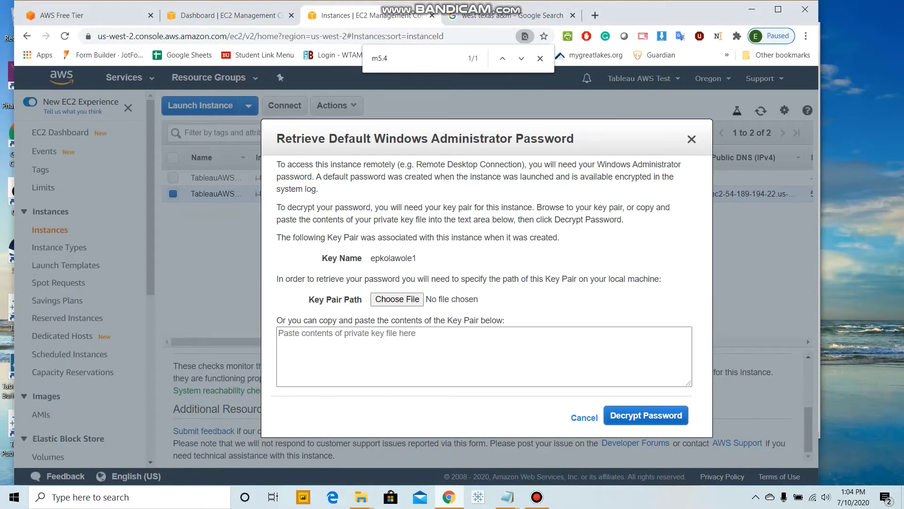
pyautogui.click(397, 299)
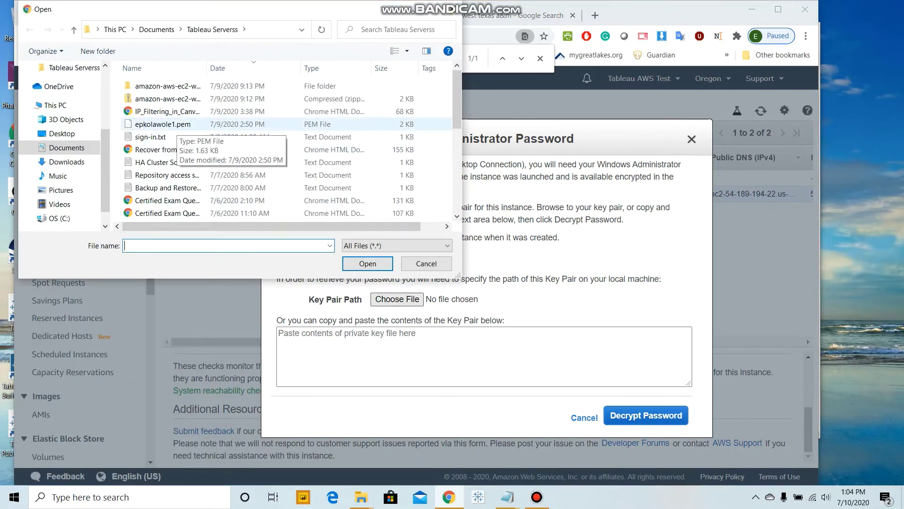
pyautogui.click(163, 124)
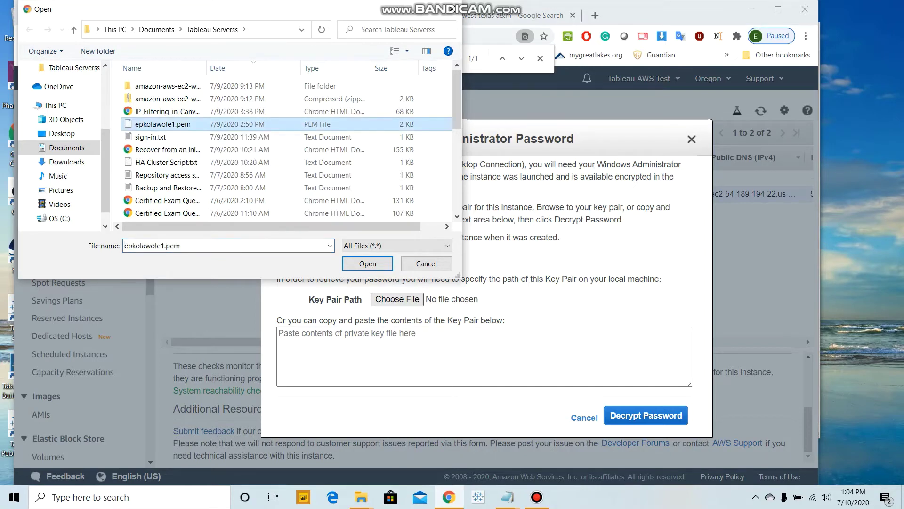
pyautogui.click(368, 263)
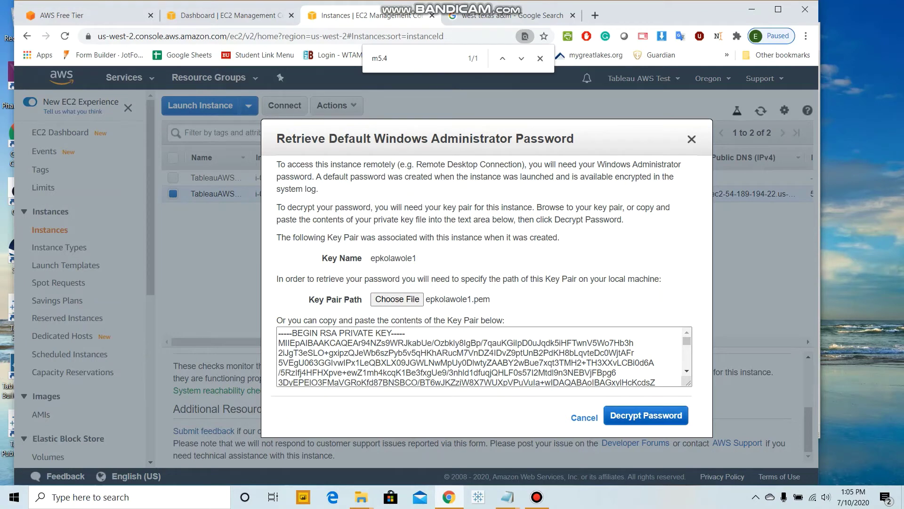
pyautogui.click(646, 415)
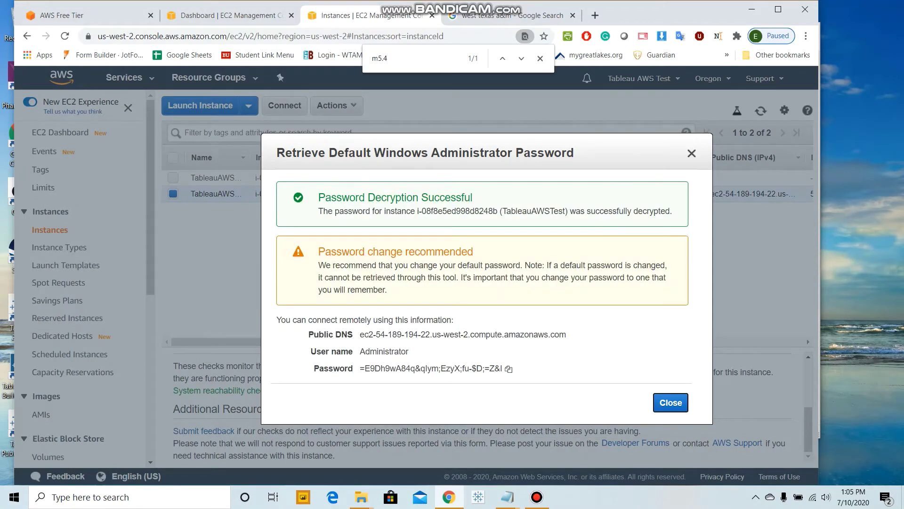
# Paste the DNS, user name and password into an untitled Notepad, trimming the trailing space
pyautogui.moveTo(307, 334); pyautogui.dragTo(504, 369)
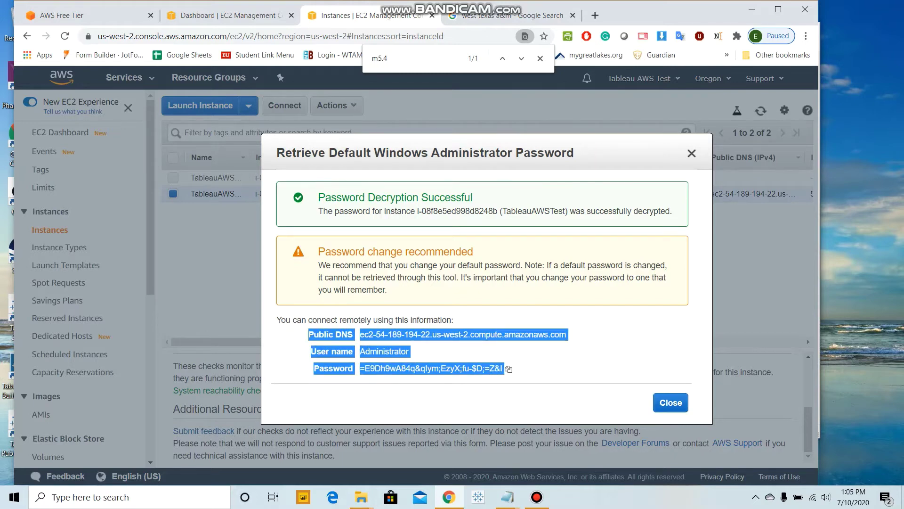
pyautogui.click(507, 497)
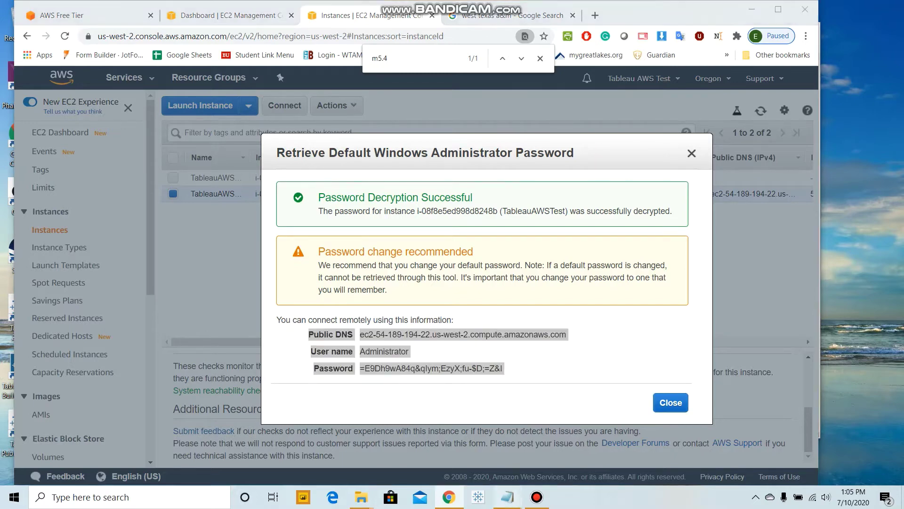
pyautogui.click(569, 434)
pyautogui.hotkey('ctrl', 'v')
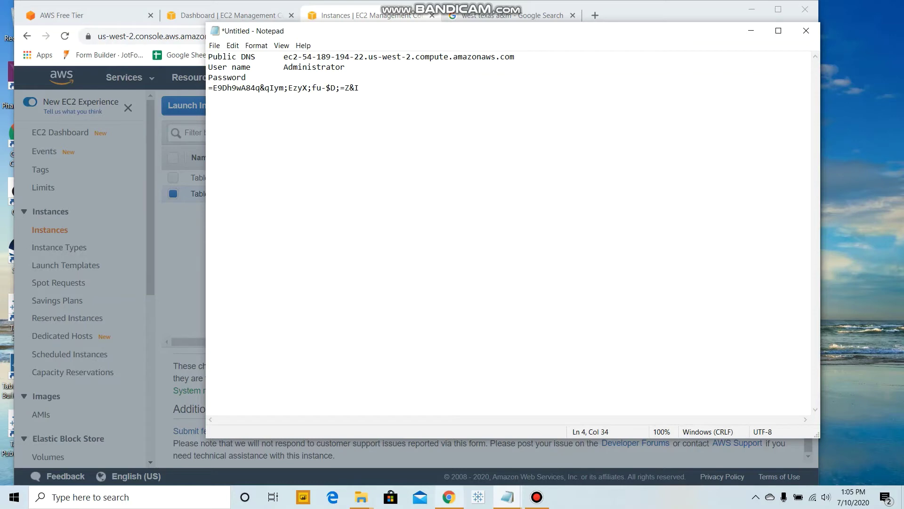
pyautogui.click(449, 497)
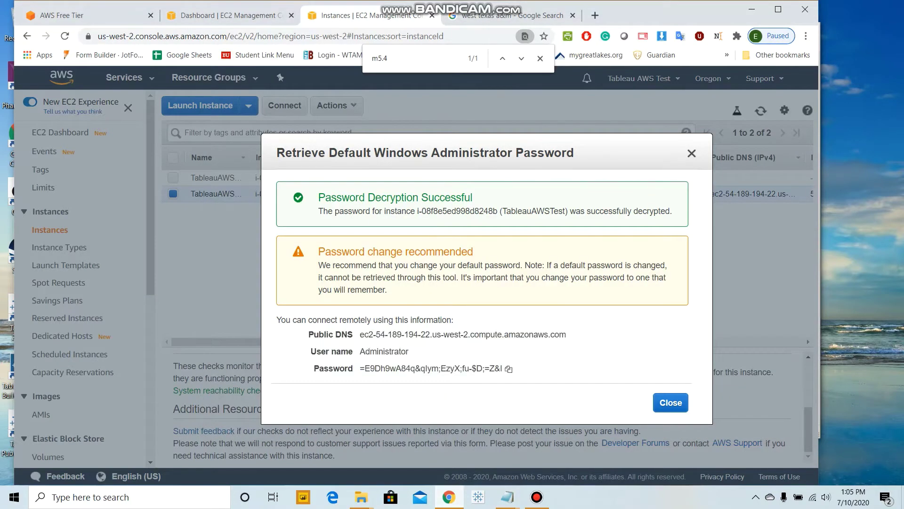
pyautogui.click(509, 369)
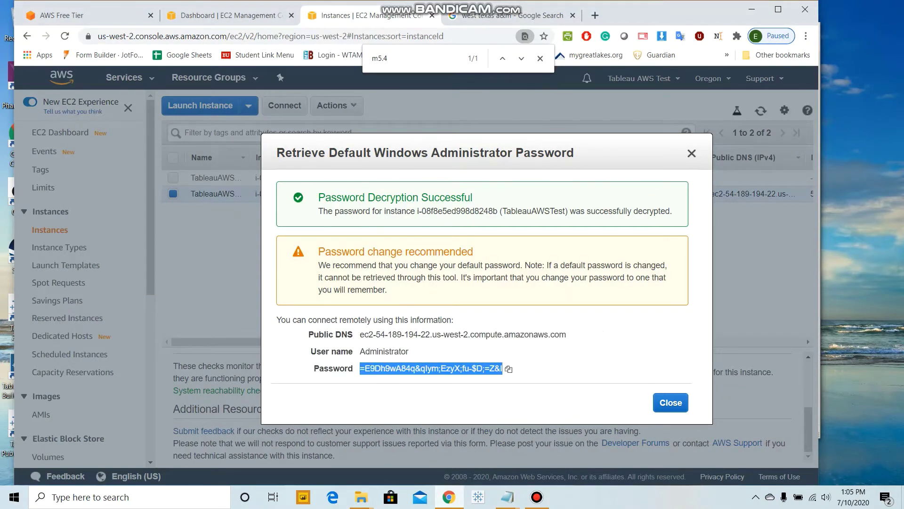
pyautogui.click(508, 497)
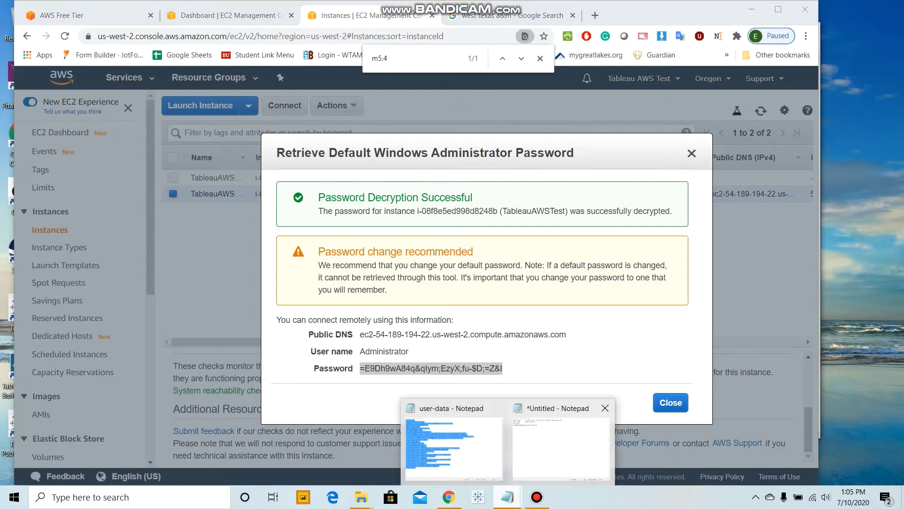
pyautogui.click(562, 443)
pyautogui.press('BackSpace')
pyautogui.hotkey('shift', 'Home')
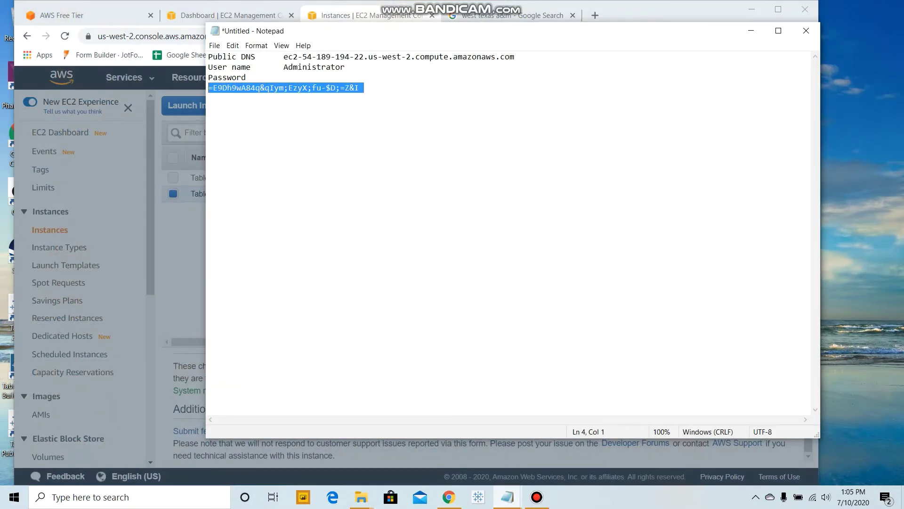
pyautogui.press('End')
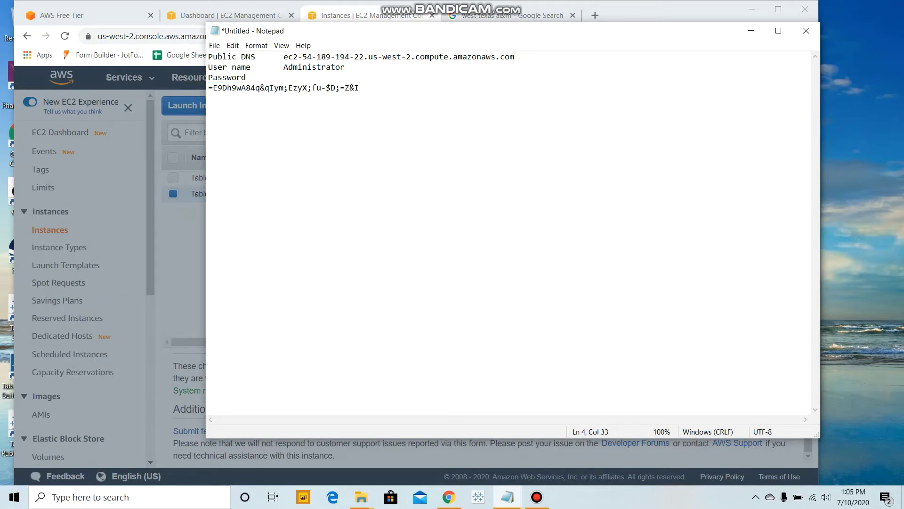
# Select the public DNS hostname in the Notepad notes for copying
pyautogui.click(284, 56)
pyautogui.hotkey('shift', 'Down')
pyautogui.hotkey('shift', 'Down')
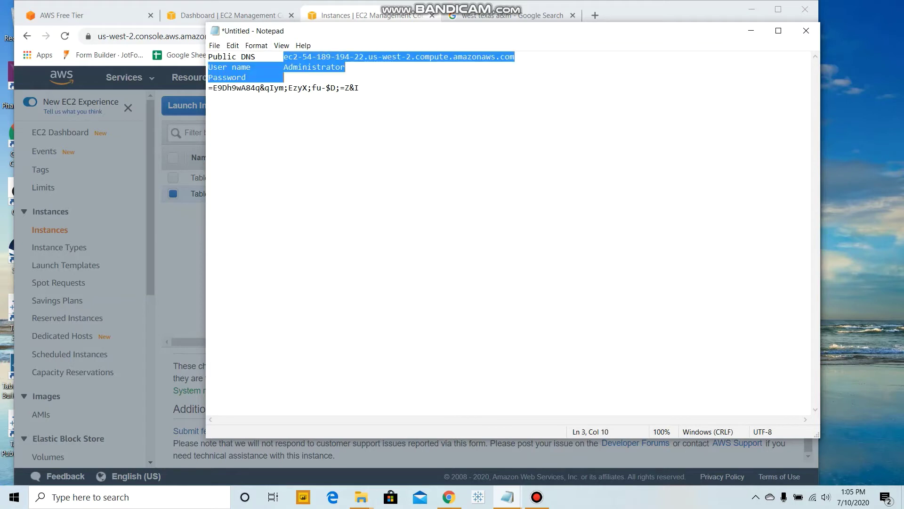
pyautogui.hotkey('shift', 'Up')
pyautogui.hotkey('shift', 'Up')
pyautogui.hotkey('shift', 'End')
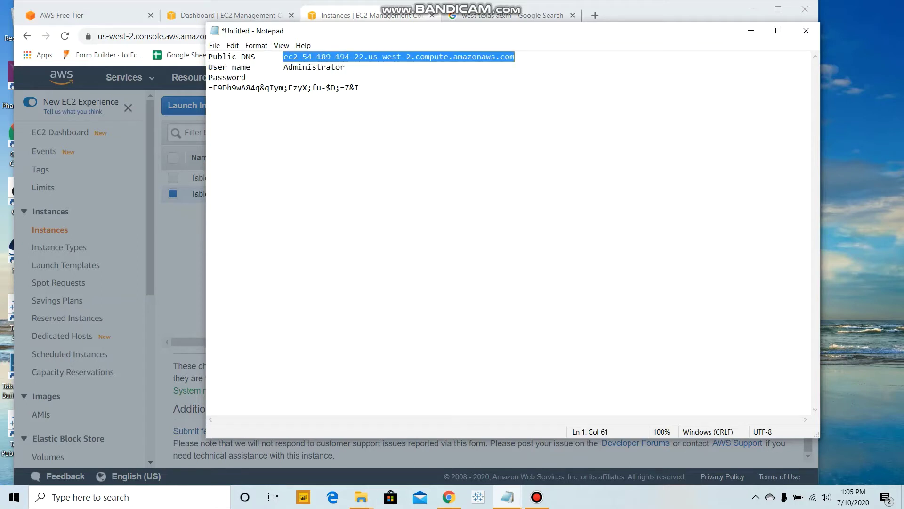
pyautogui.hotkey('alt', 'Tab')
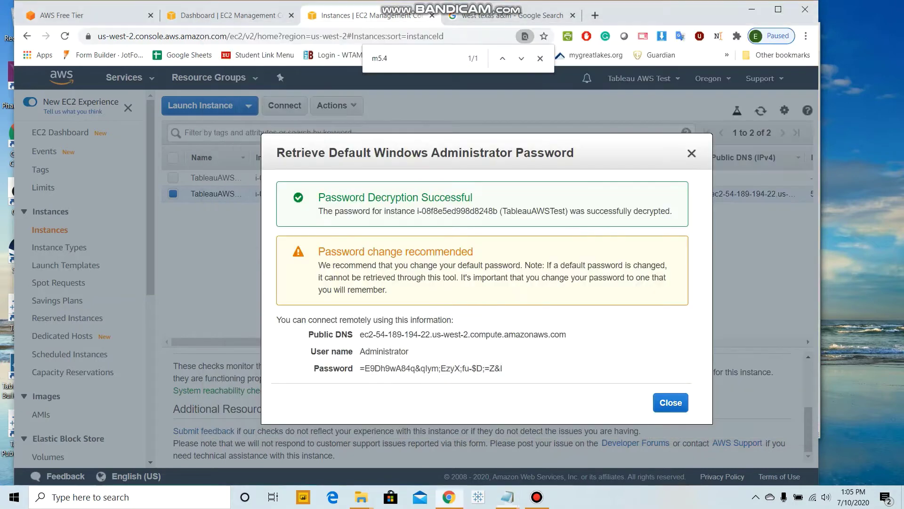
# Close the password dialog and load the public DNS hostname in a new Chrome tab, showing the Sysadmin EC2 page
pyautogui.moveTo(509, 369)
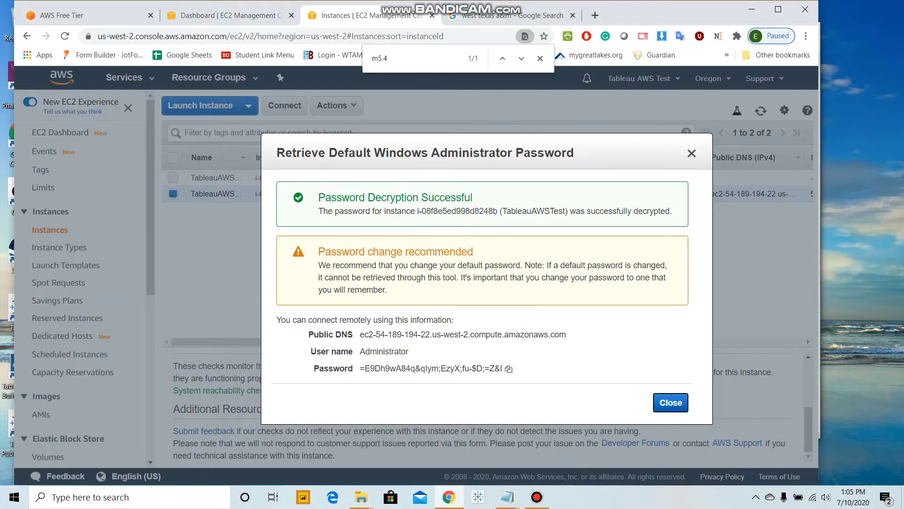
pyautogui.click(670, 403)
pyautogui.click(504, 19)
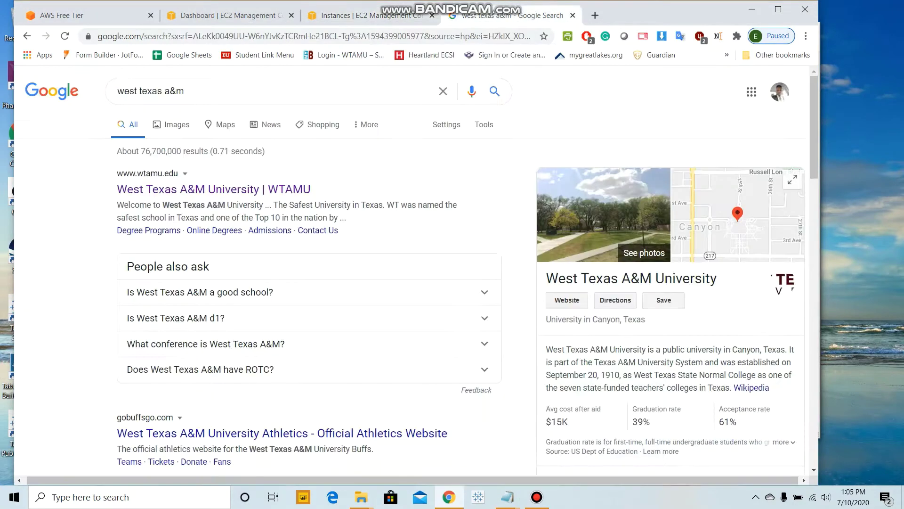
pyautogui.click(595, 15)
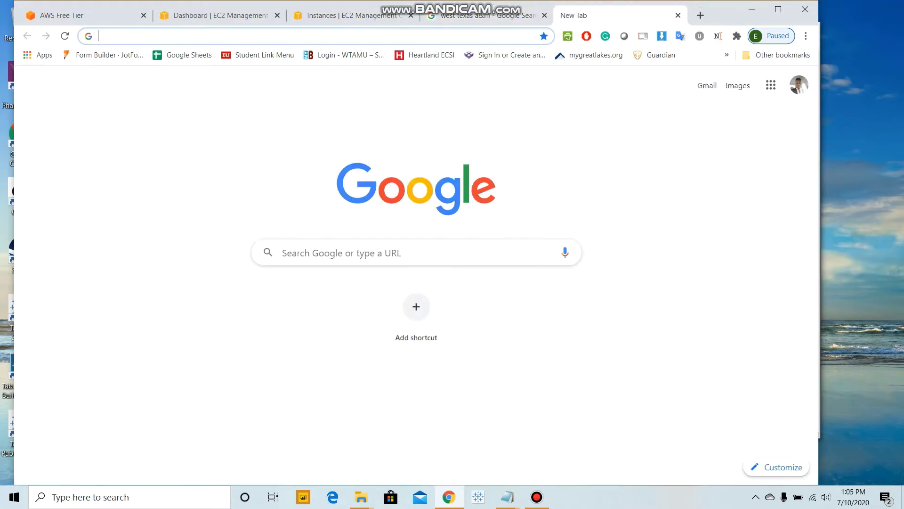
pyautogui.hotkey('ctrl', 'v')
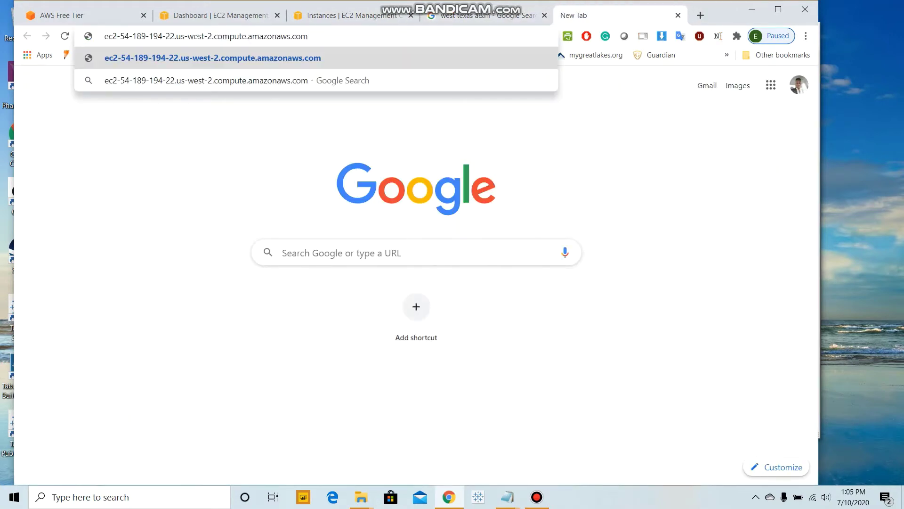
pyautogui.press('Return')
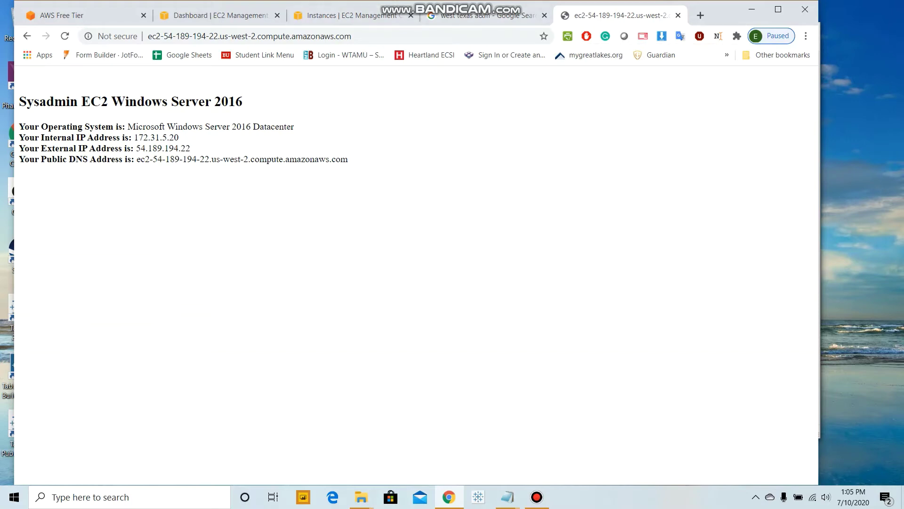
pyautogui.click(351, 15)
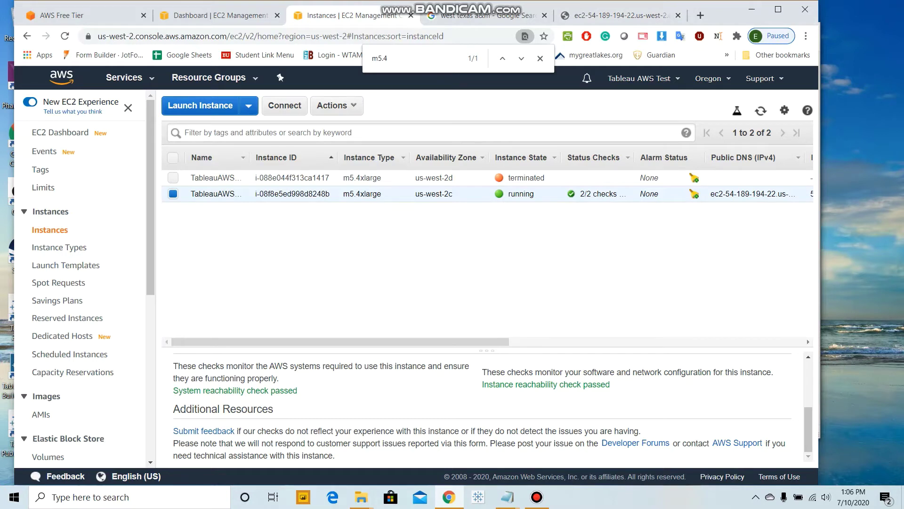
# Check TableauAWSTest's monitoring charts, then its description: m5.4xlarge, us-west-2c, Windows Server 2016 Base
pyautogui.hscroll(1, 488, 188)
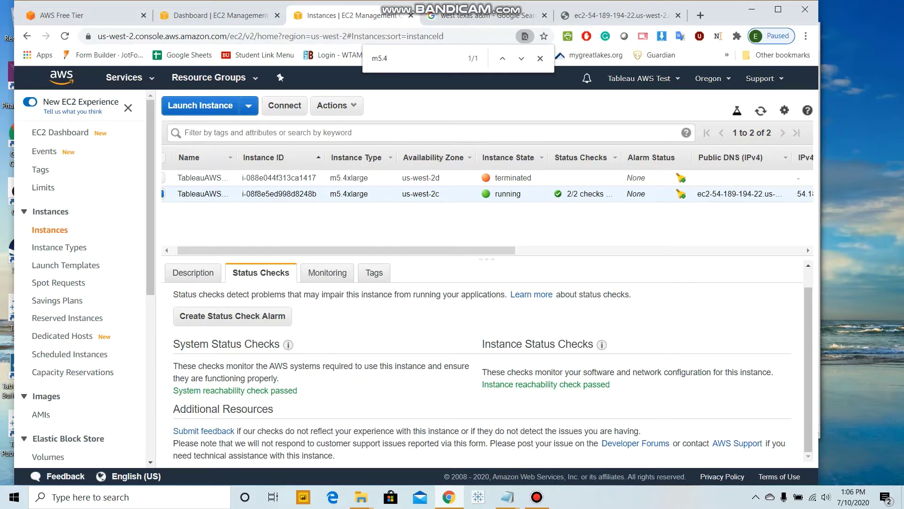
pyautogui.click(328, 273)
pyautogui.scroll(-3, 421, 314)
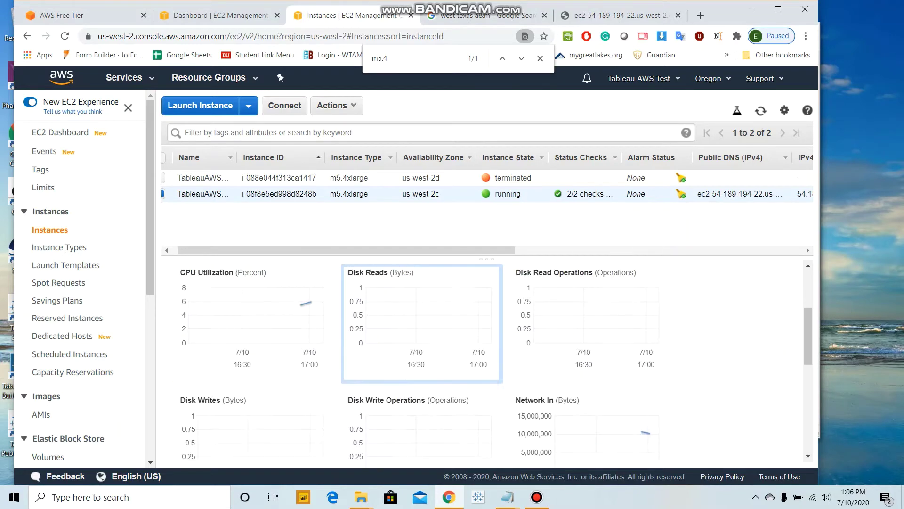
pyautogui.scroll(-3, 421, 313)
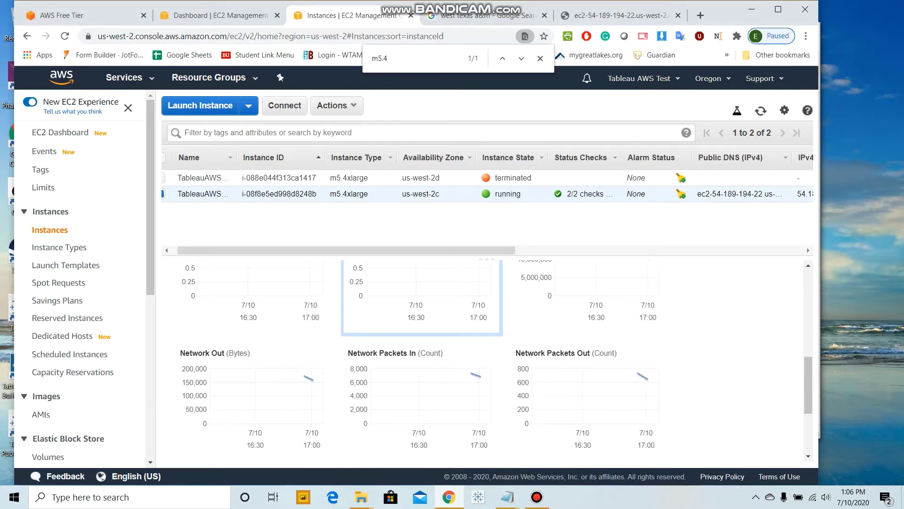
pyautogui.scroll(6, 422, 313)
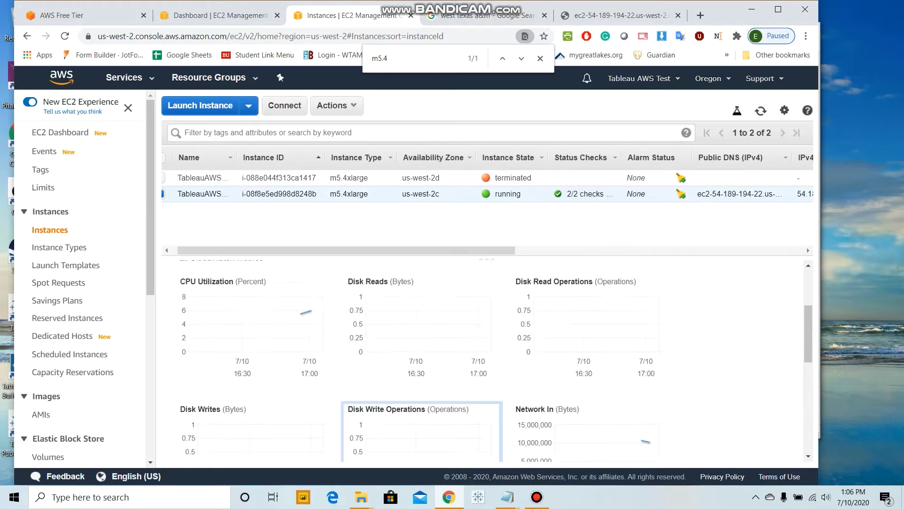
pyautogui.click(193, 293)
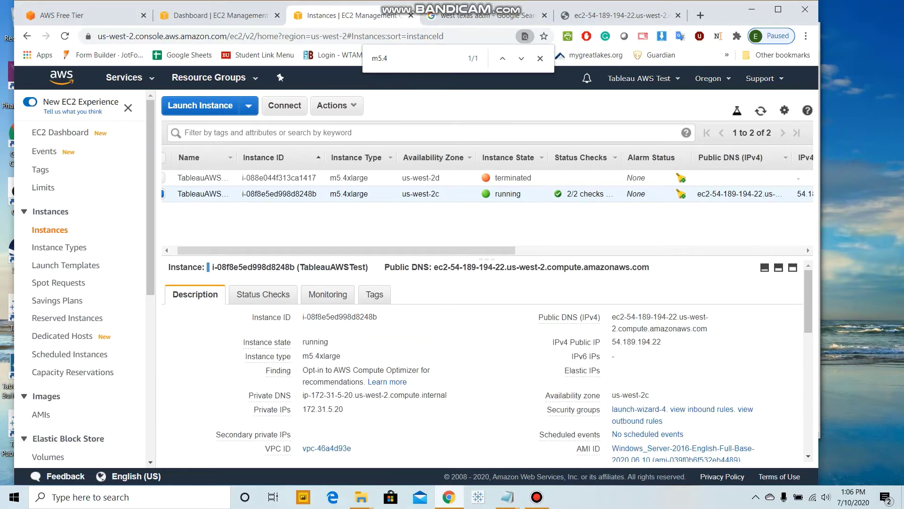
pyautogui.scroll(-2, 330, 409)
pyautogui.scroll(2, 330, 409)
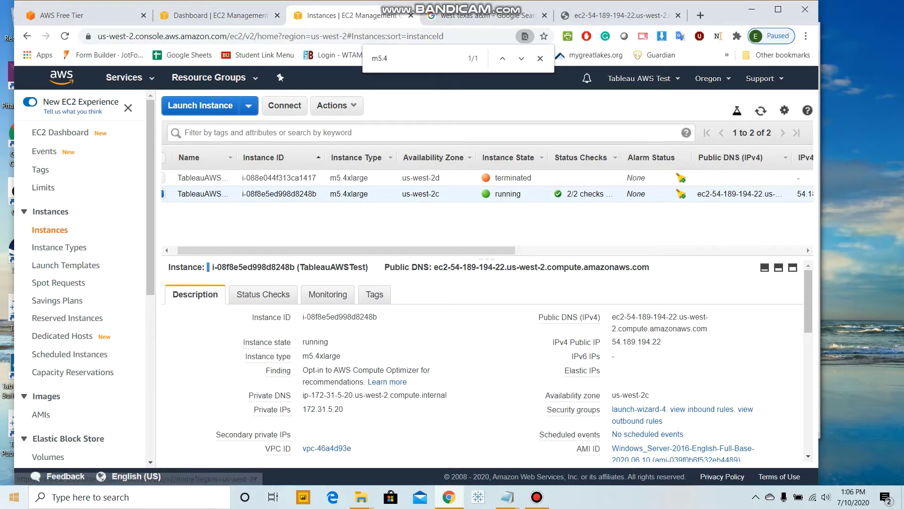
pyautogui.click(537, 497)
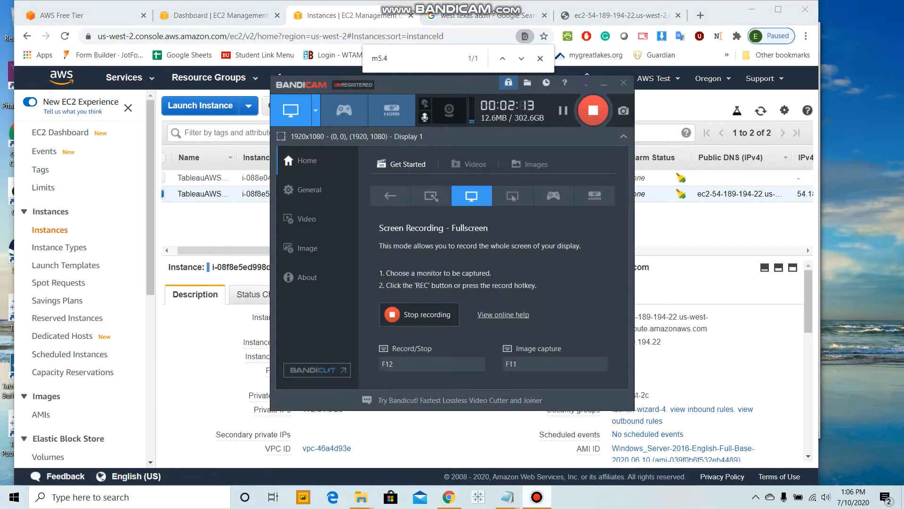
# Launch Remote Desktop Connection and connect to ec2-54-189-194-22.us-west-2.compute.amazonaws.com
pyautogui.click(537, 497)
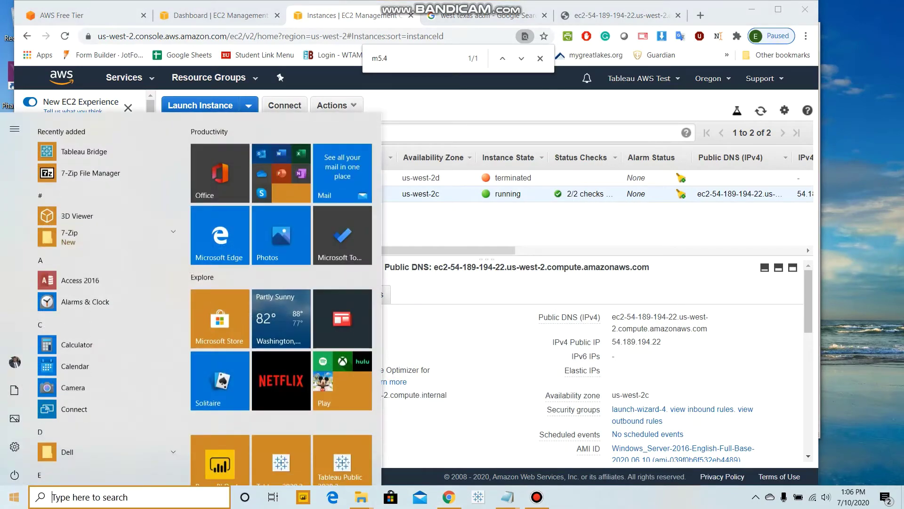
pyautogui.click(53, 497)
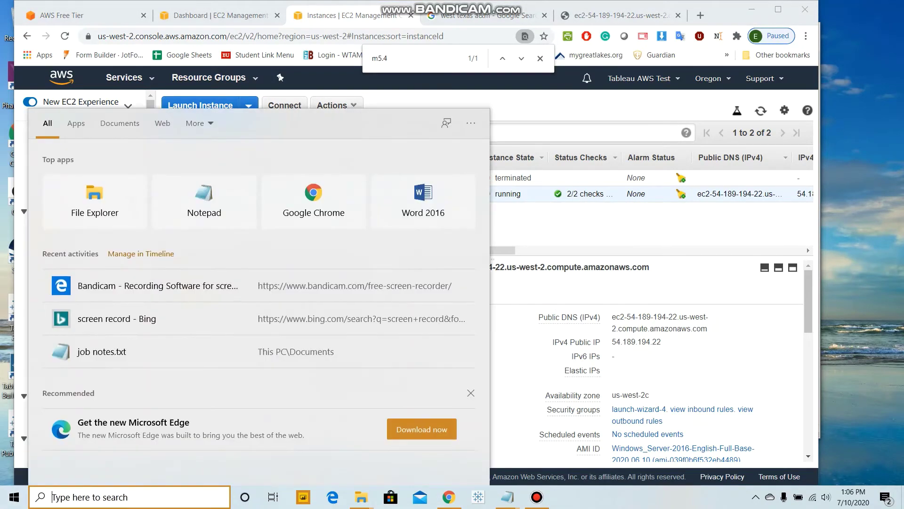
pyautogui.write('rep')
pyautogui.press('BackSpace')
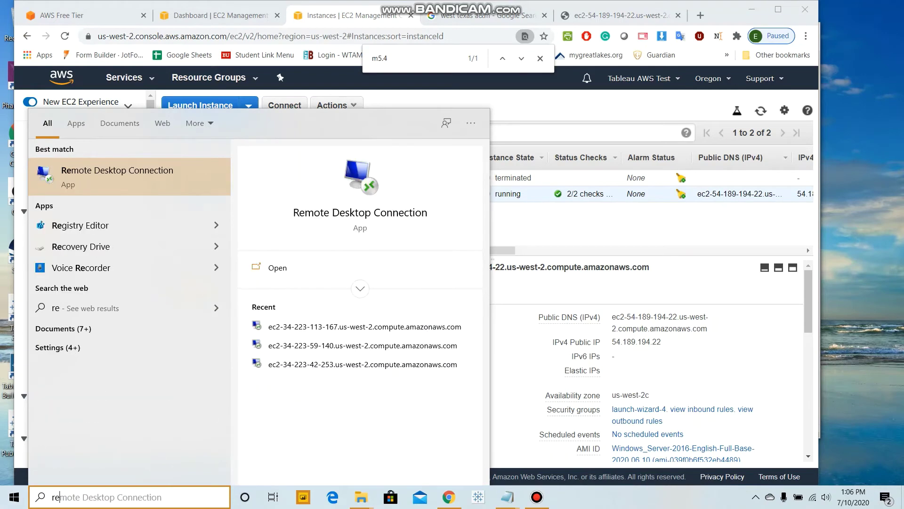
pyautogui.press('Return')
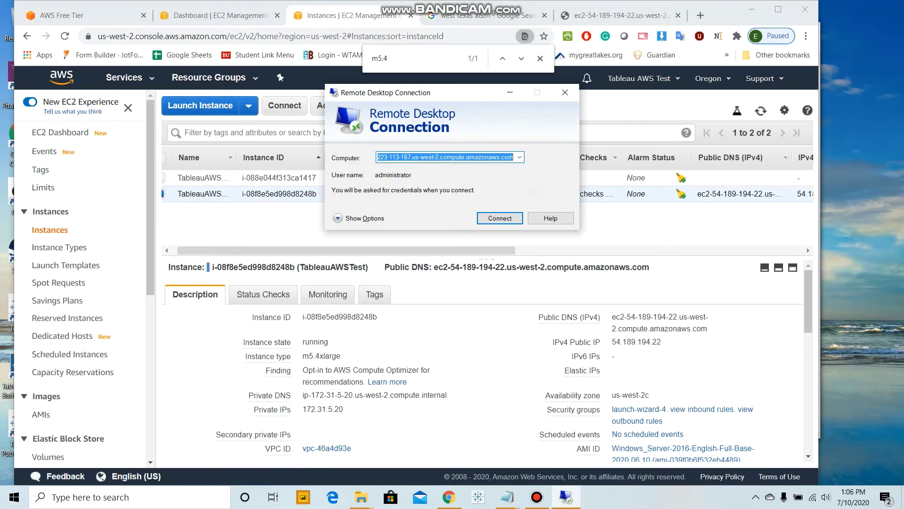
pyautogui.press('BackSpace')
pyautogui.click(508, 497)
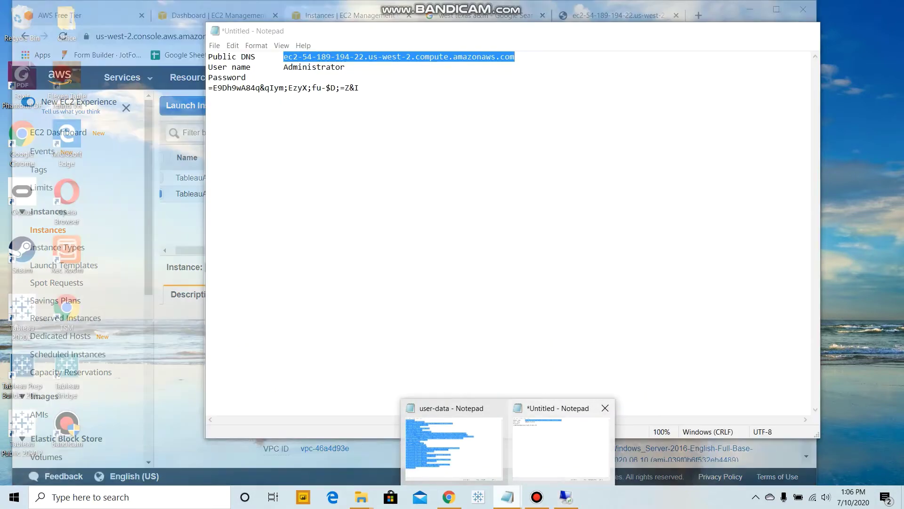
pyautogui.click(560, 448)
pyautogui.click(361, 88)
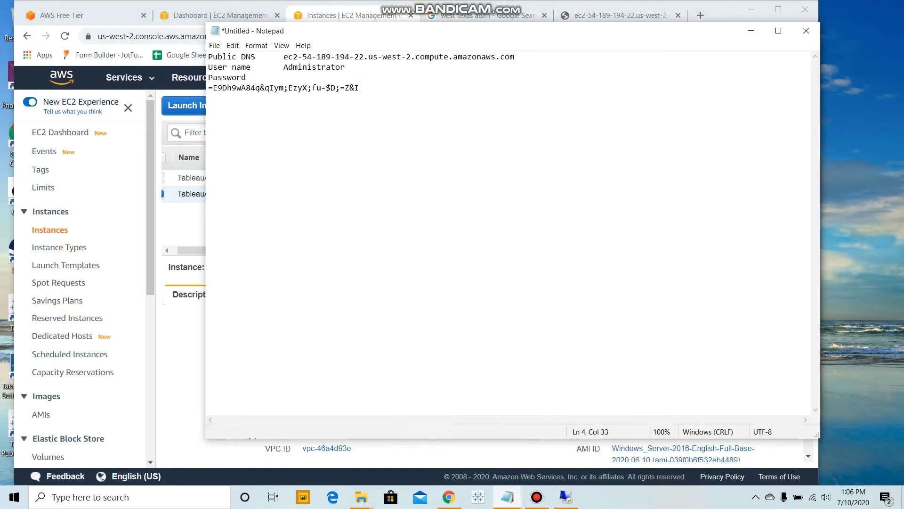
pyautogui.moveTo(283, 57); pyautogui.dragTo(515, 57)
pyautogui.hotkey('ctrl', 'c')
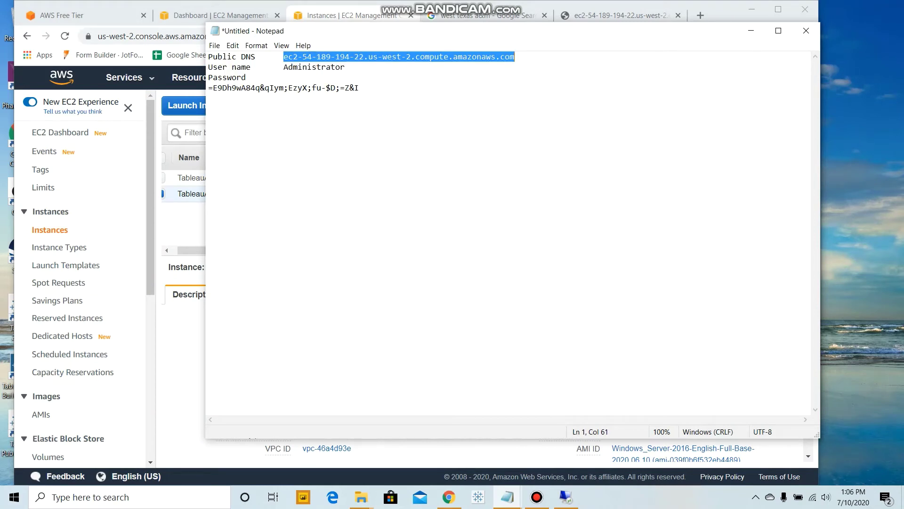
pyautogui.click(565, 497)
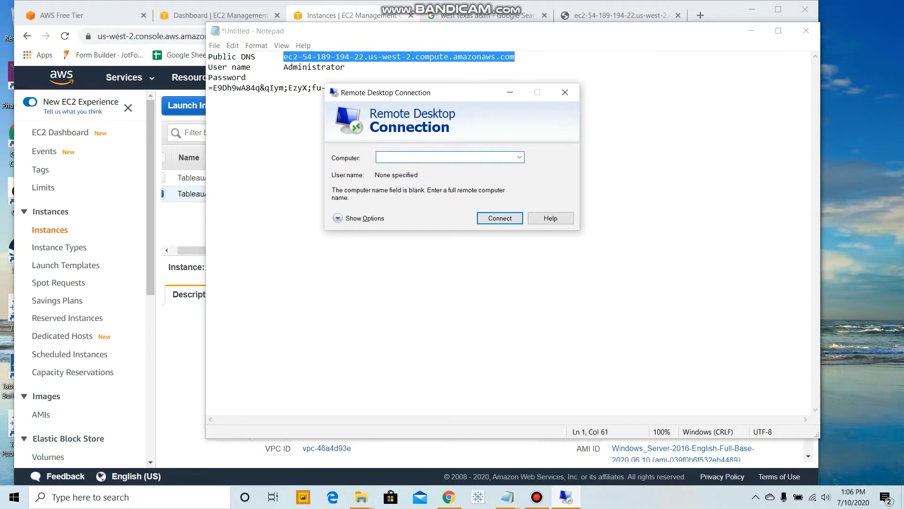
pyautogui.hotkey('ctrl', 'v')
pyautogui.press('Return')
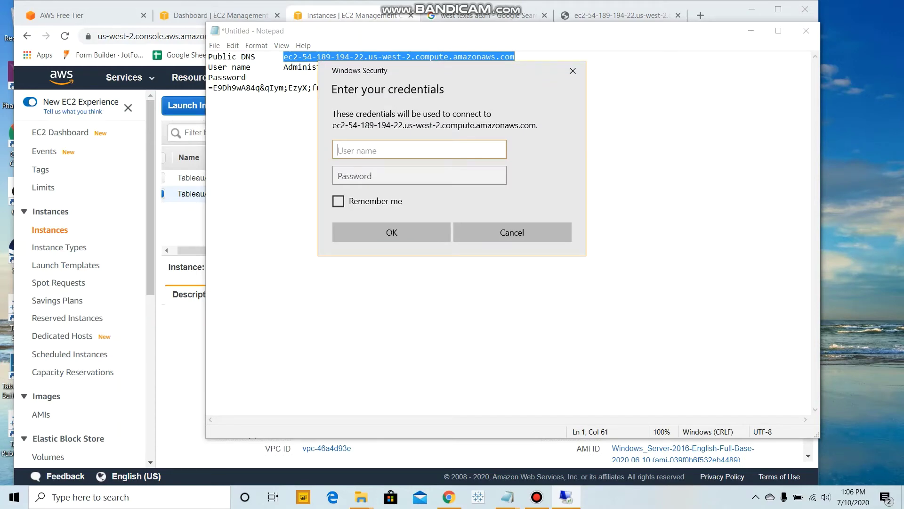
# Sign in as administrator using the password from the notes and accept the certificate warning
pyautogui.write('administrator')
pyautogui.press('Tab')
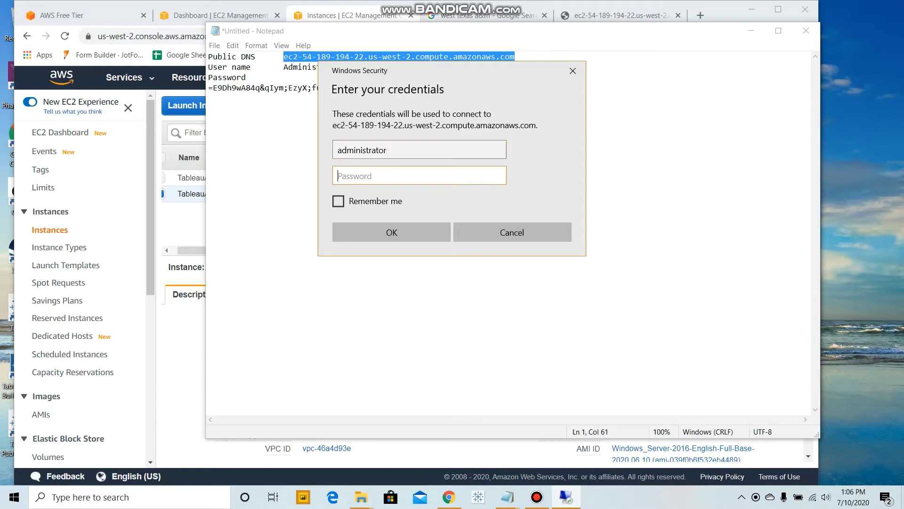
pyautogui.moveTo(508, 496)
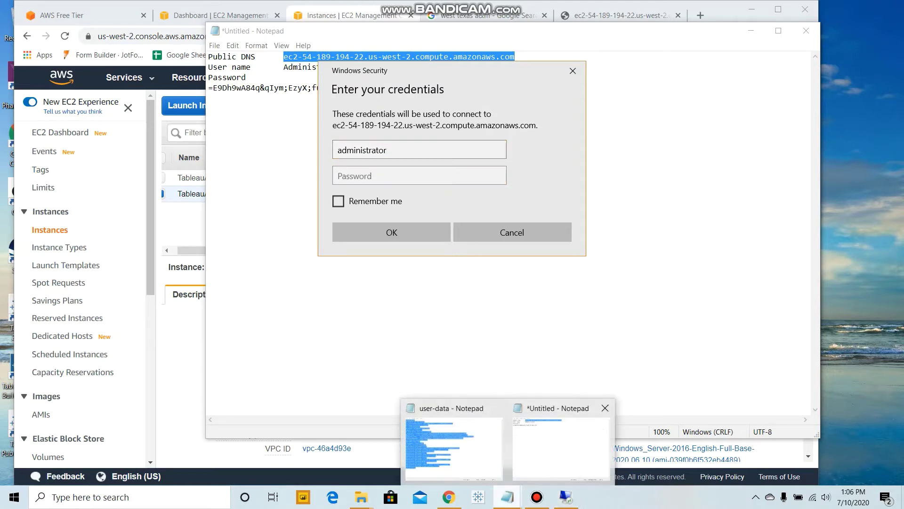
pyautogui.click(561, 448)
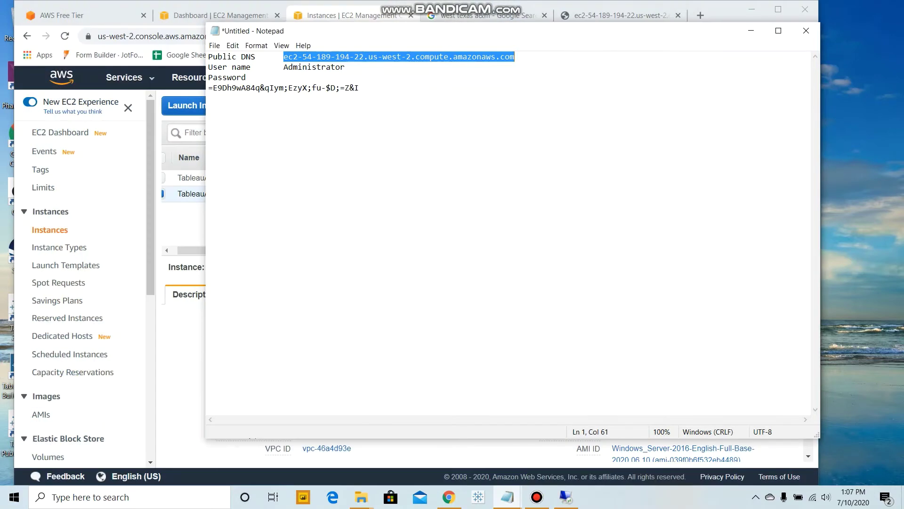
pyautogui.click(359, 88)
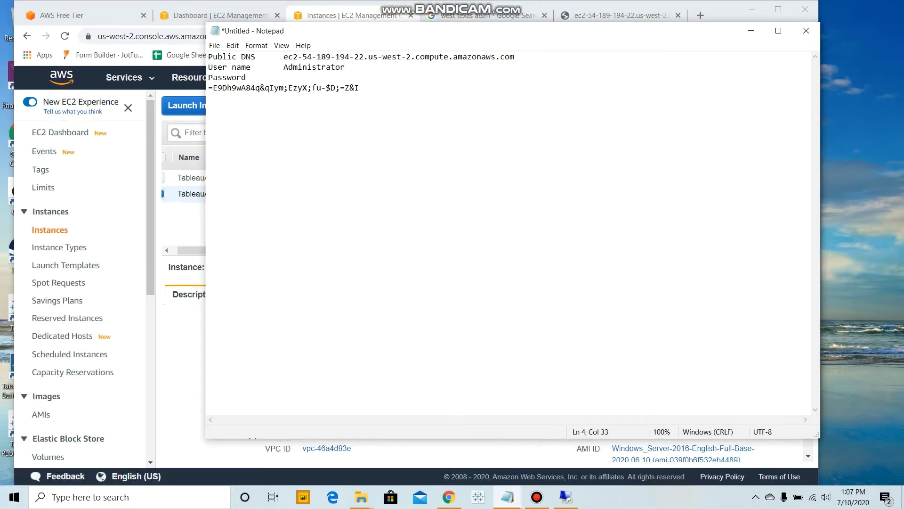
pyautogui.moveTo(208, 88); pyautogui.dragTo(360, 88)
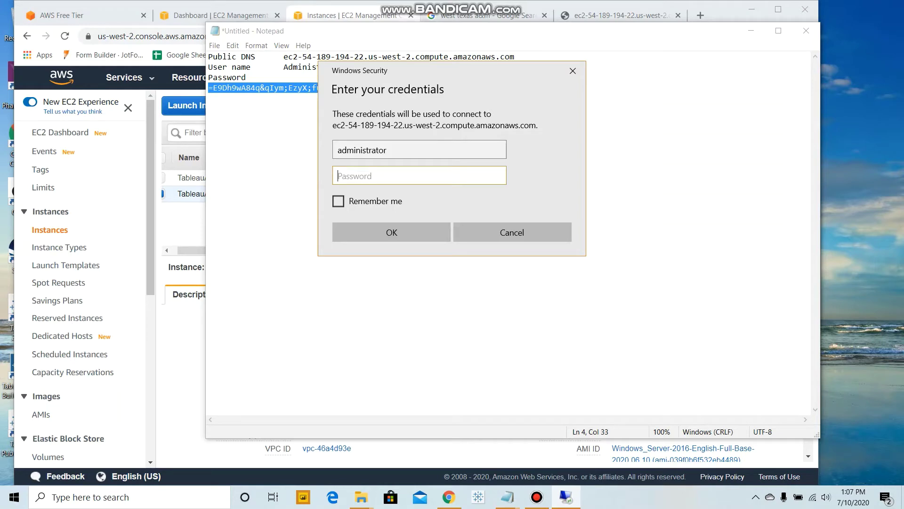
pyautogui.hotkey('ctrl', 'v')
pyautogui.press('Return')
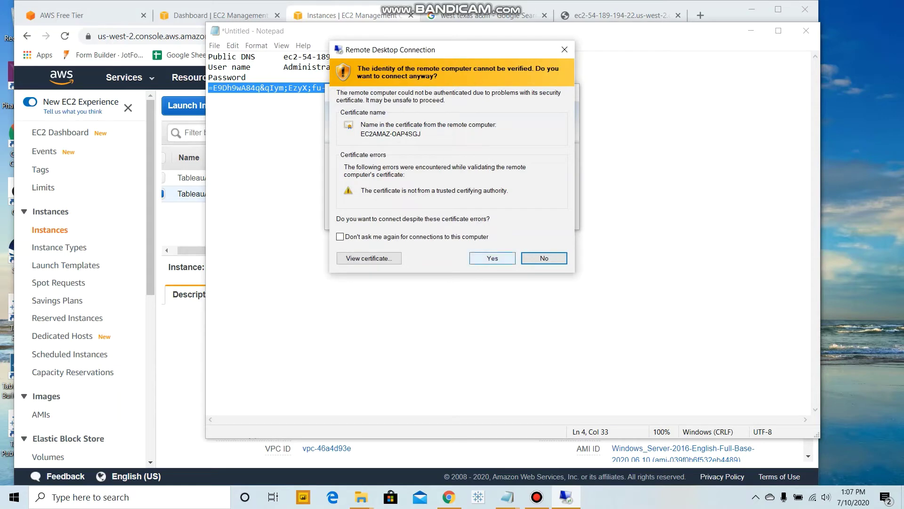
pyautogui.click(492, 258)
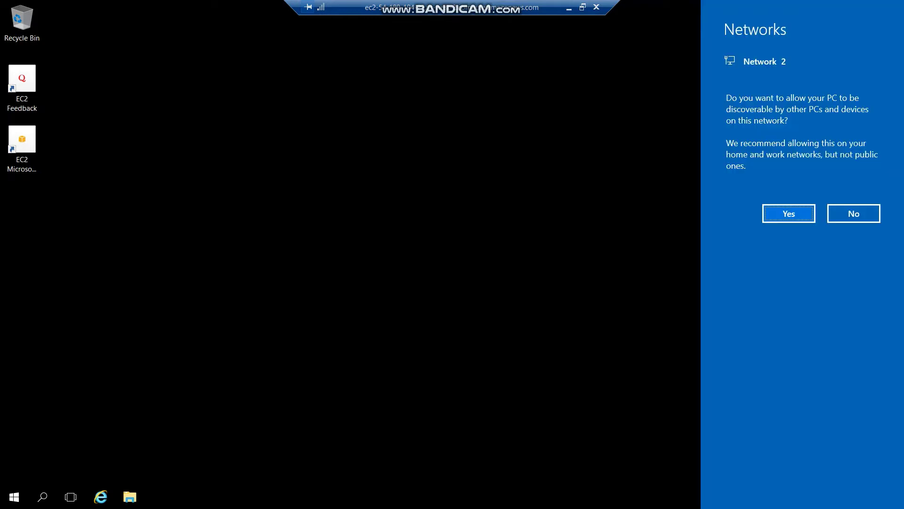
# Dismiss the network discovery prompt, refresh the remote desktop and try searching for 'password'
pyautogui.press('Return')
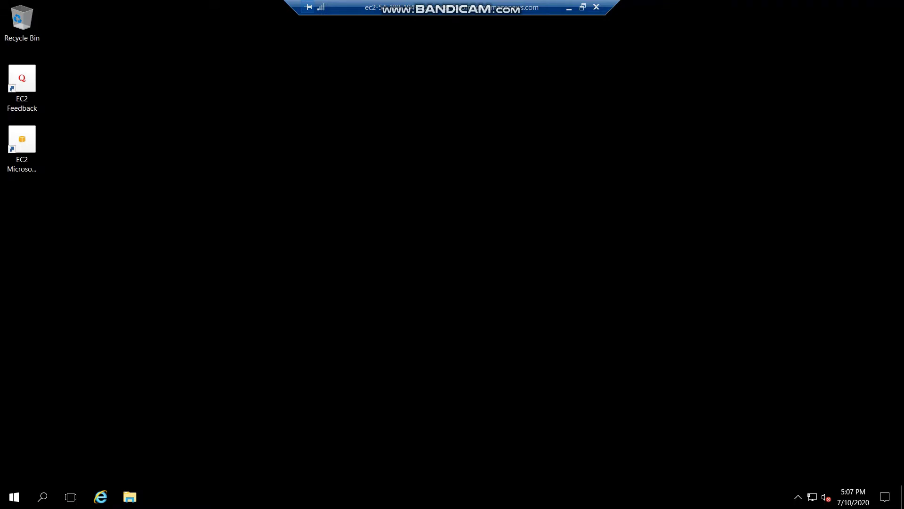
pyautogui.rightClick(466, 213)
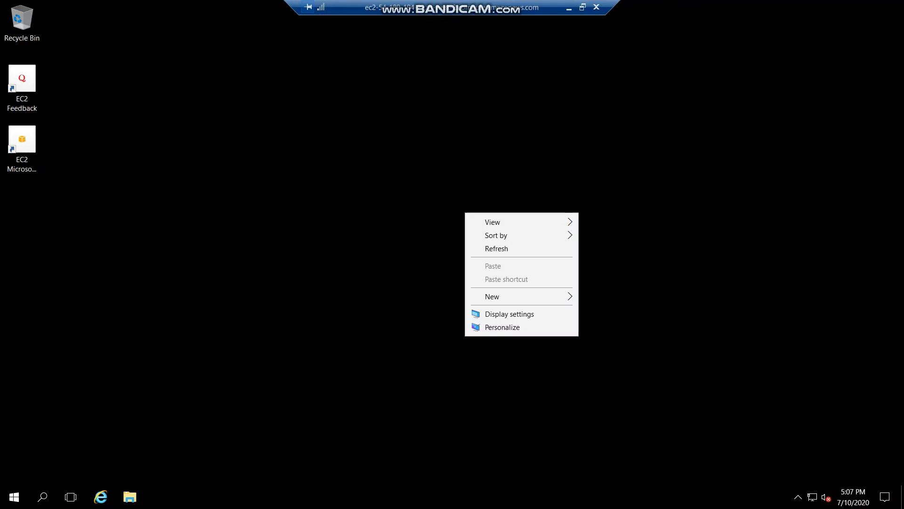
pyautogui.click(496, 248)
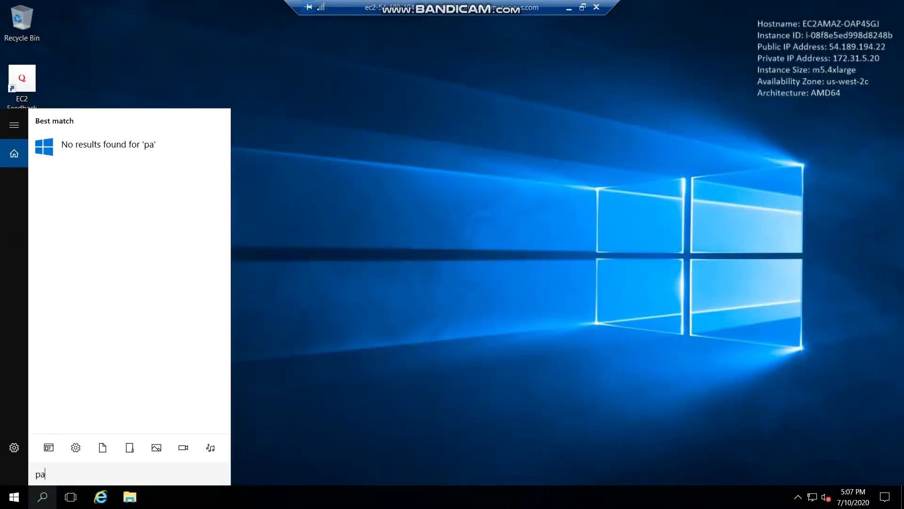
pyautogui.write('ssword')
pyautogui.press('BackSpace')
pyautogui.press('BackSpace')
pyautogui.press('BackSpace')
pyautogui.press('BackSpace')
pyautogui.press('BackSpace')
pyautogui.press('BackSpace')
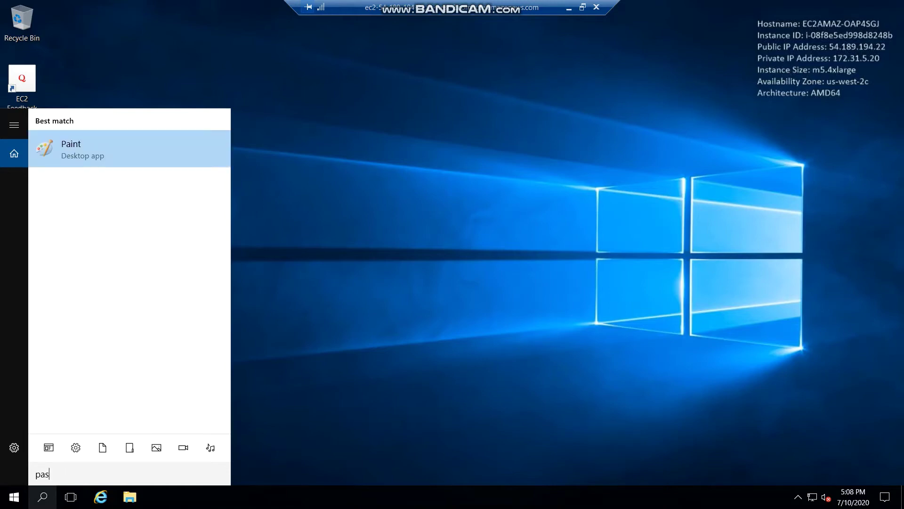
pyautogui.write('s')
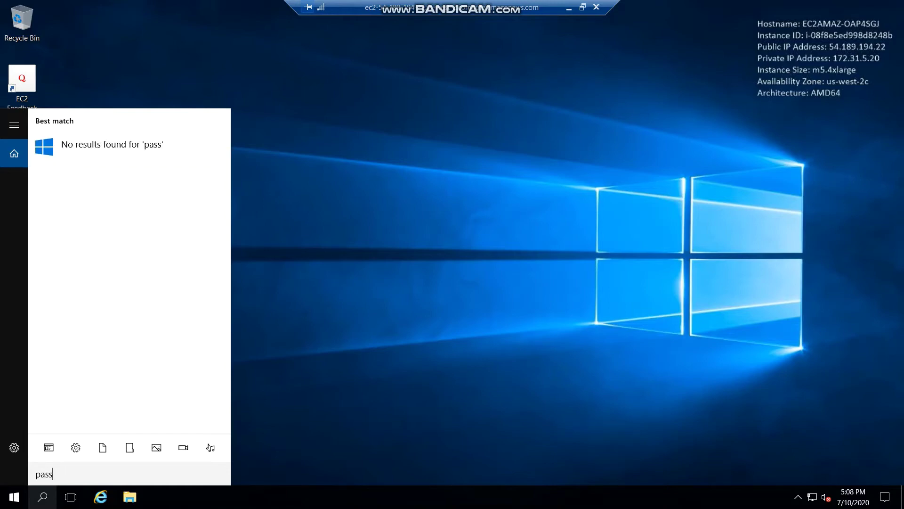
pyautogui.press('BackSpace')
pyautogui.press('BackSpace')
pyautogui.press('BackSpace')
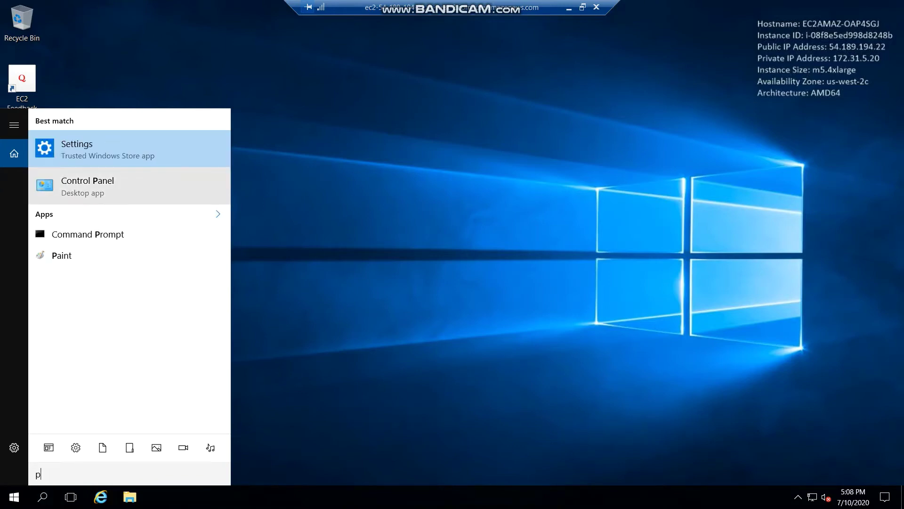
# Look at Control Panel's User Accounts, close it, then search Windows for 'sett'
pyautogui.click(88, 185)
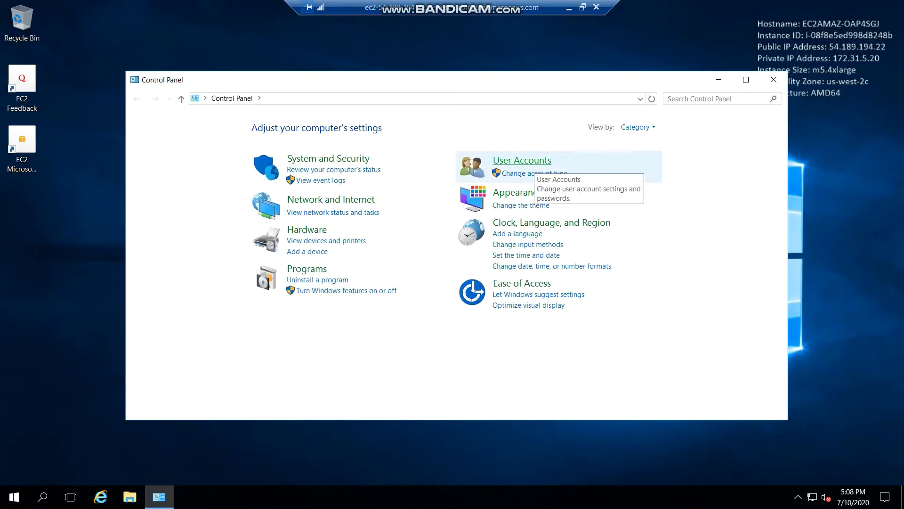
pyautogui.click(522, 160)
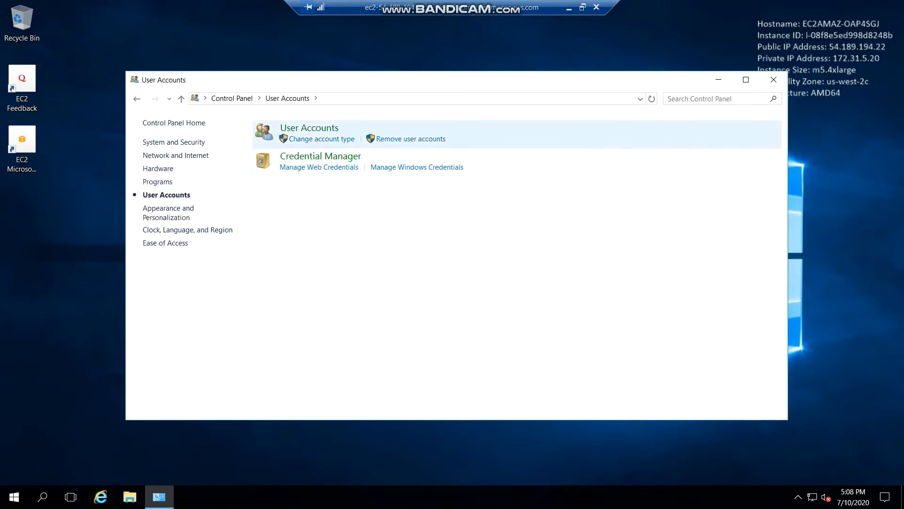
pyautogui.click(773, 80)
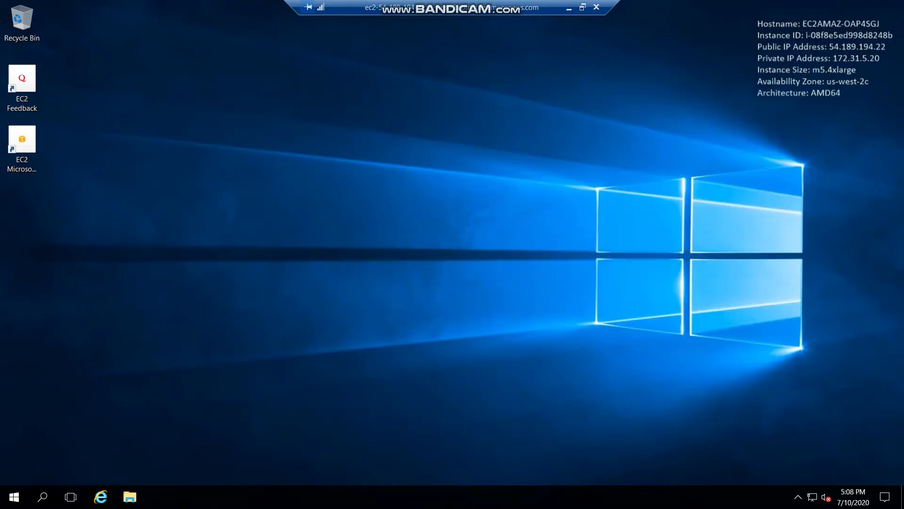
pyautogui.click(42, 497)
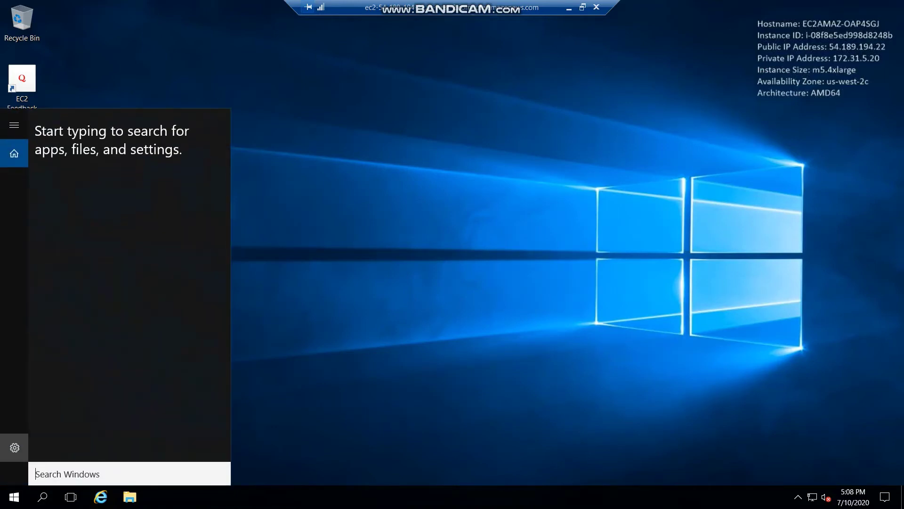
pyautogui.click(14, 447)
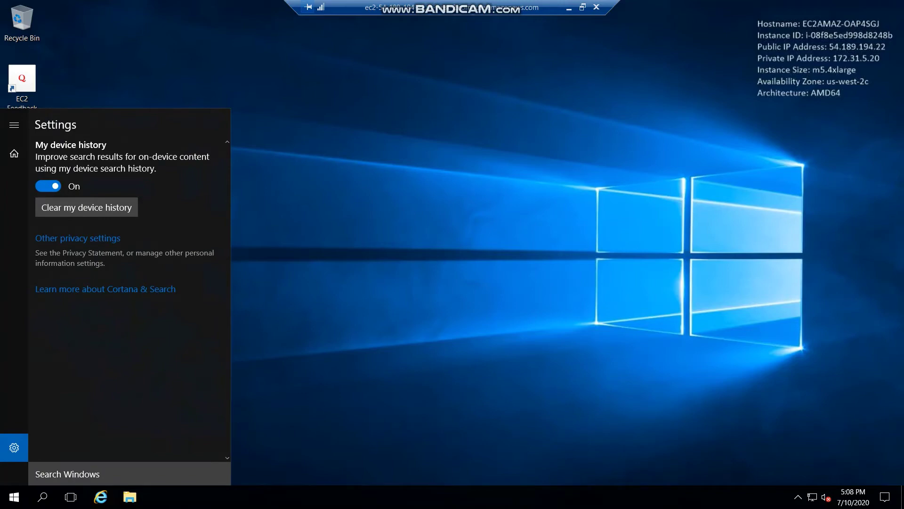
pyautogui.click(43, 497)
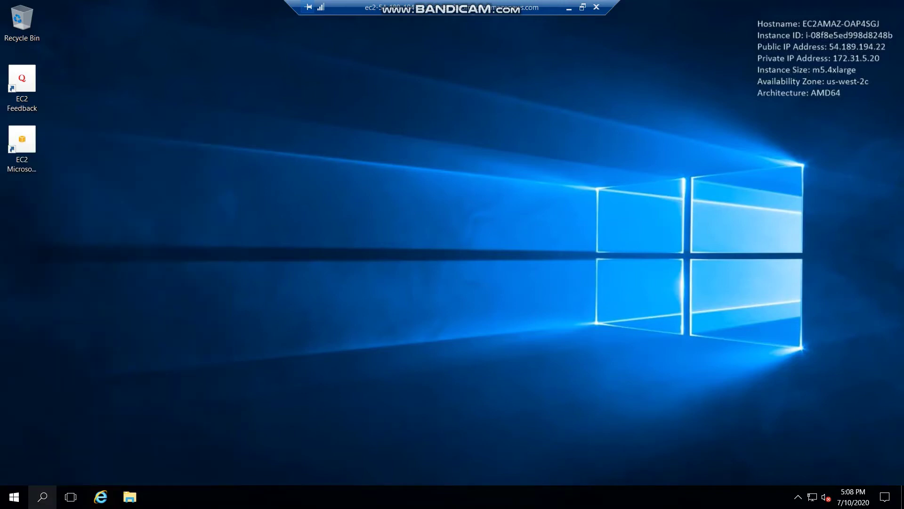
pyautogui.click(43, 497)
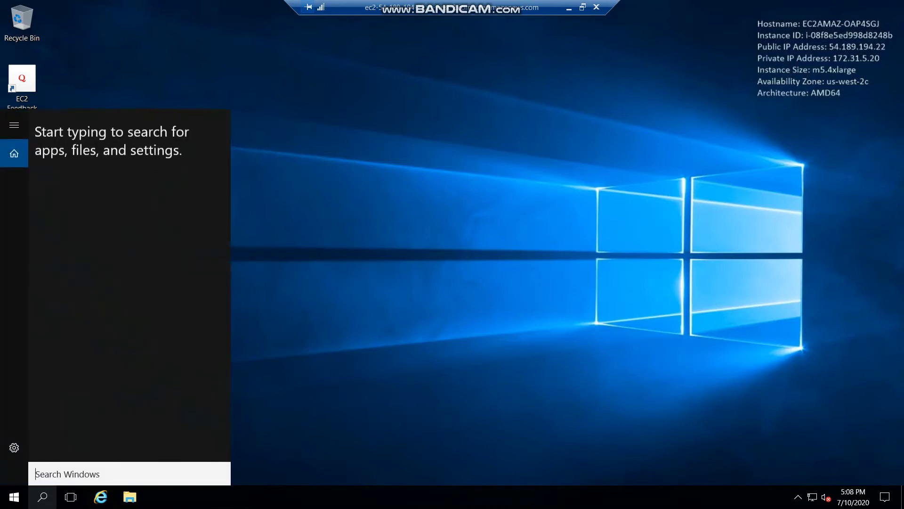
pyautogui.write('pass')
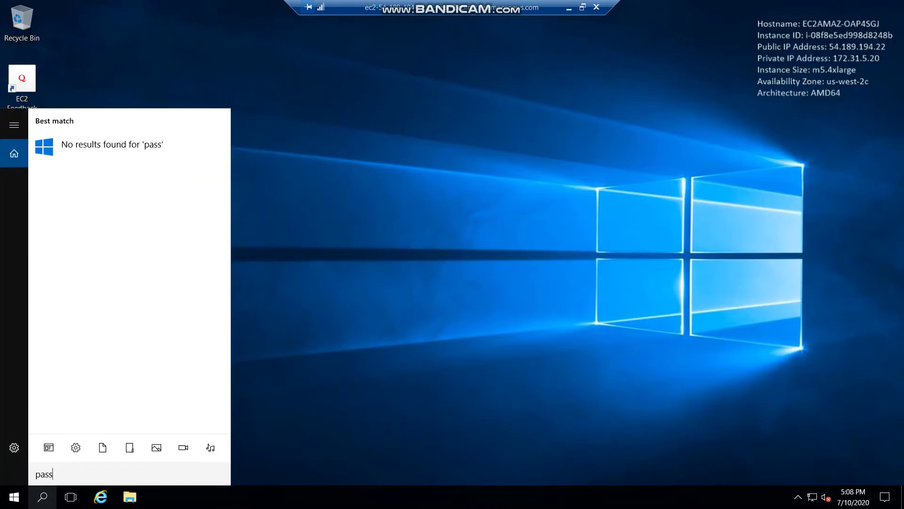
pyautogui.write('word')
pyautogui.press('BackSpace')
pyautogui.press('BackSpace')
pyautogui.press('BackSpace')
pyautogui.press('BackSpace')
pyautogui.press('BackSpace')
pyautogui.press('BackSpace')
pyautogui.press('BackSpace')
pyautogui.press('BackSpace')
pyautogui.write('sett')
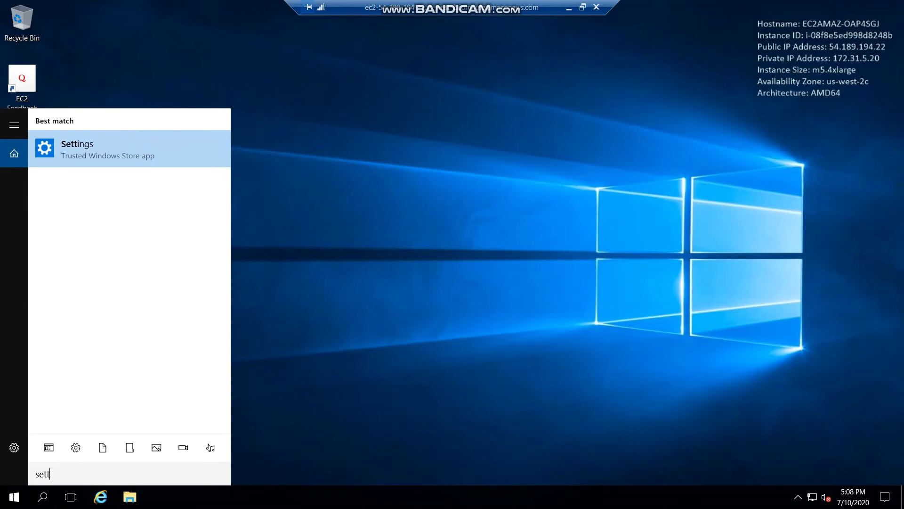
# Go to Settings > Accounts > Sign-in options and start a password change with the current password
pyautogui.press('Return')
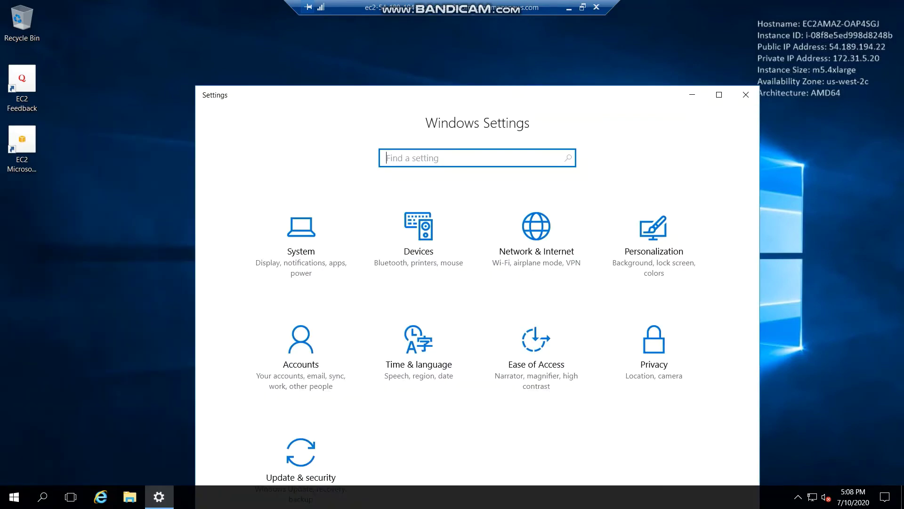
pyautogui.scroll(-1, 537, 248)
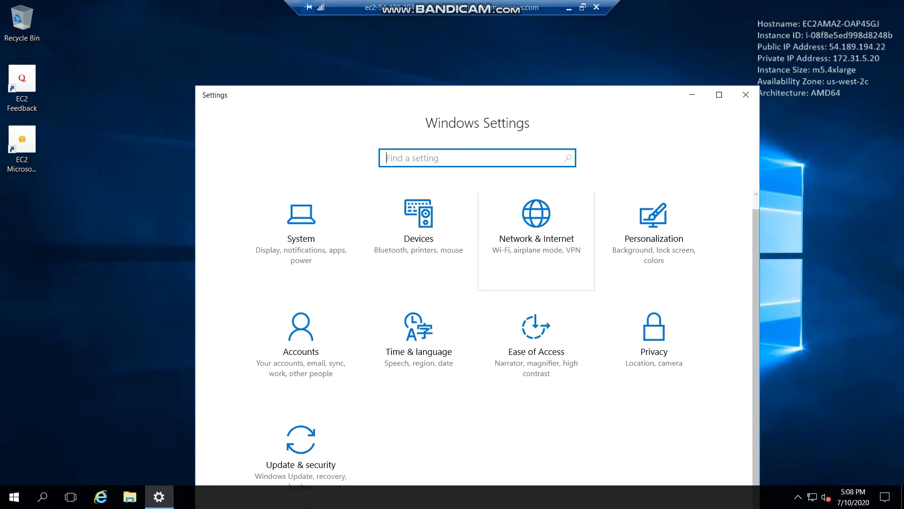
pyautogui.click(300, 339)
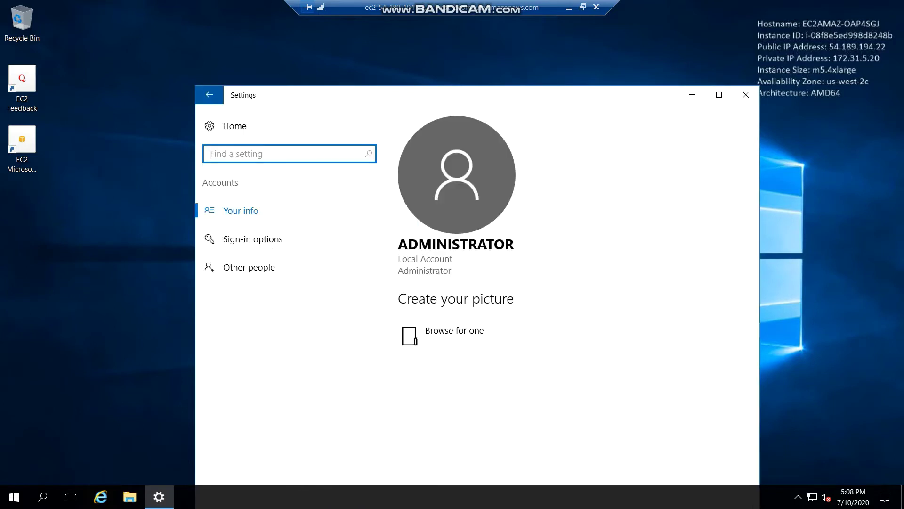
pyautogui.click(253, 238)
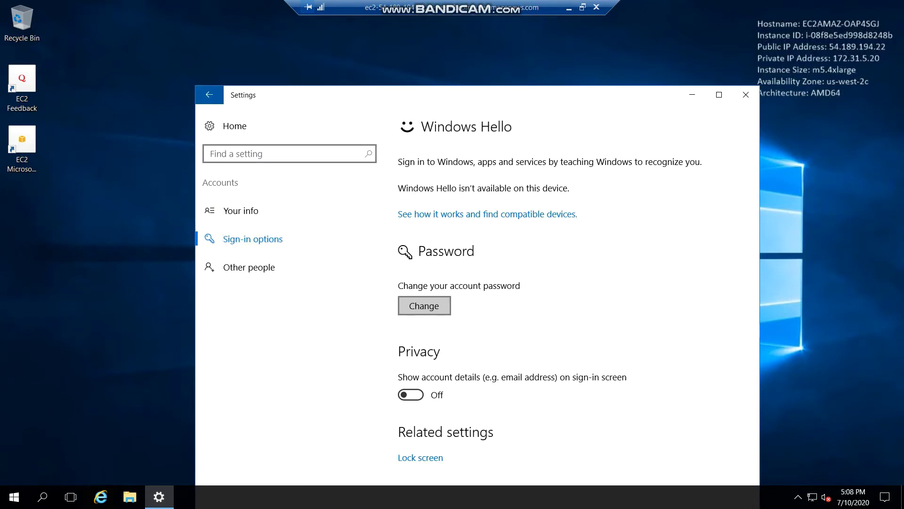
pyautogui.click(424, 305)
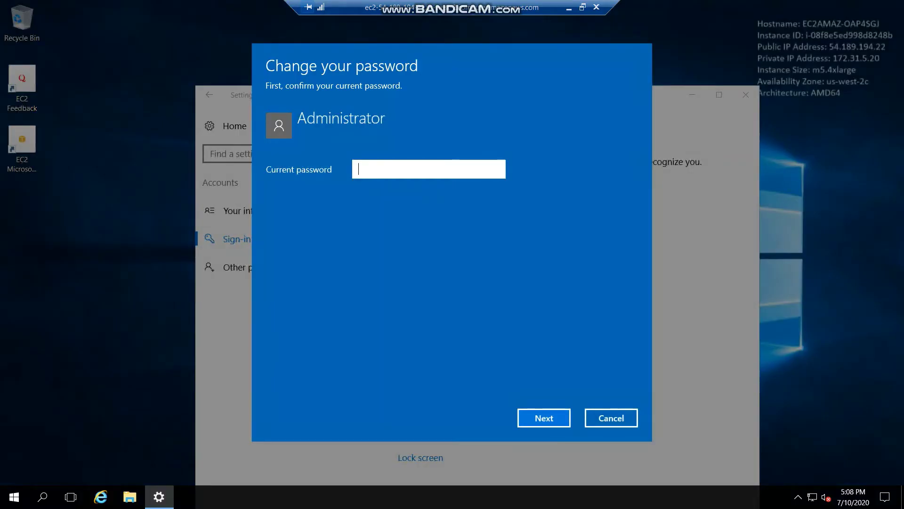
pyautogui.hotkey('ctrl', 'v')
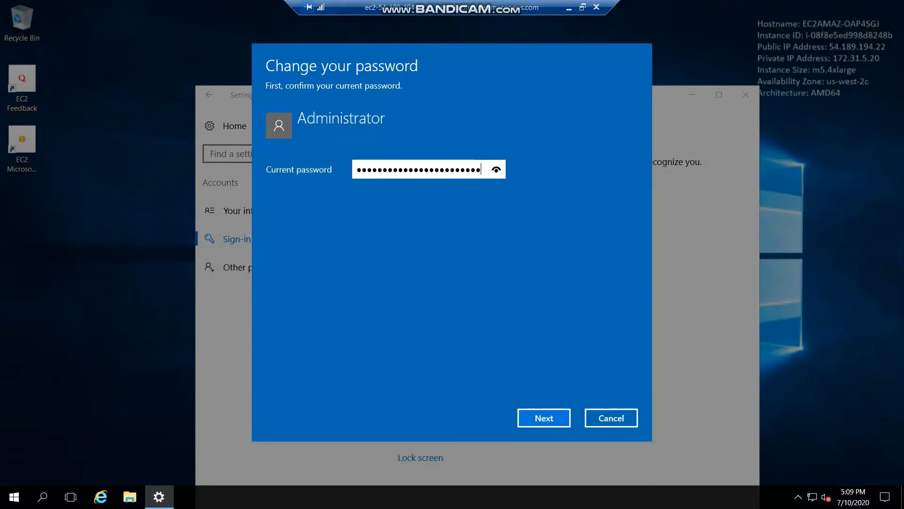
pyautogui.press('Return')
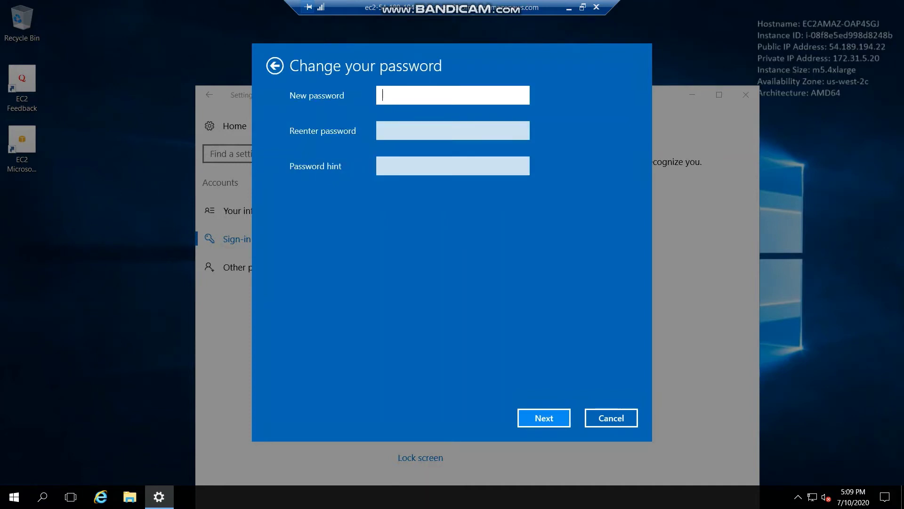
# Enter and confirm the new password with hint 'admin', finish, and close Settings
pyautogui.write('************')
pyautogui.click(453, 130)
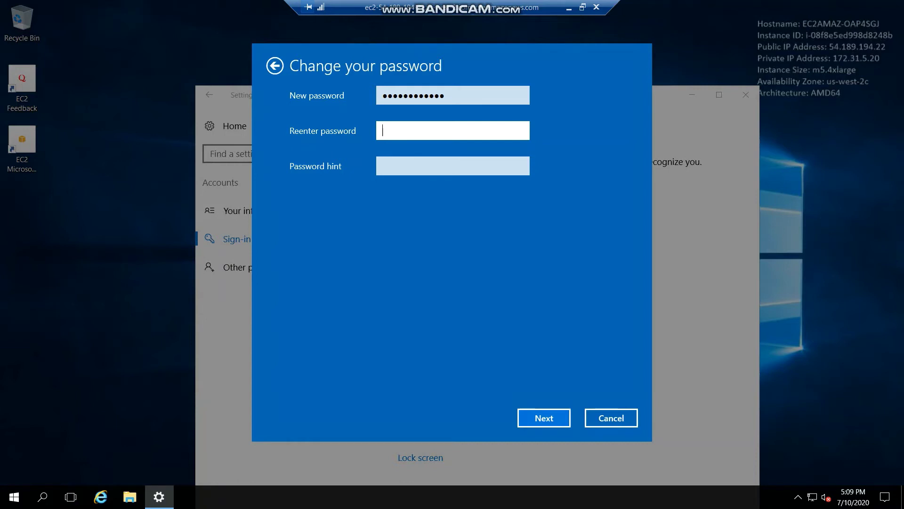
pyautogui.write('************')
pyautogui.click(383, 166)
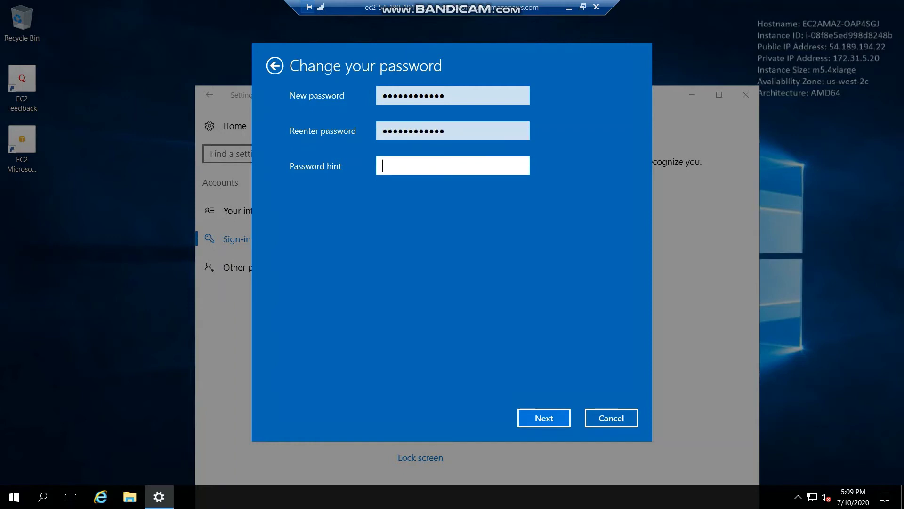
pyautogui.write('admin')
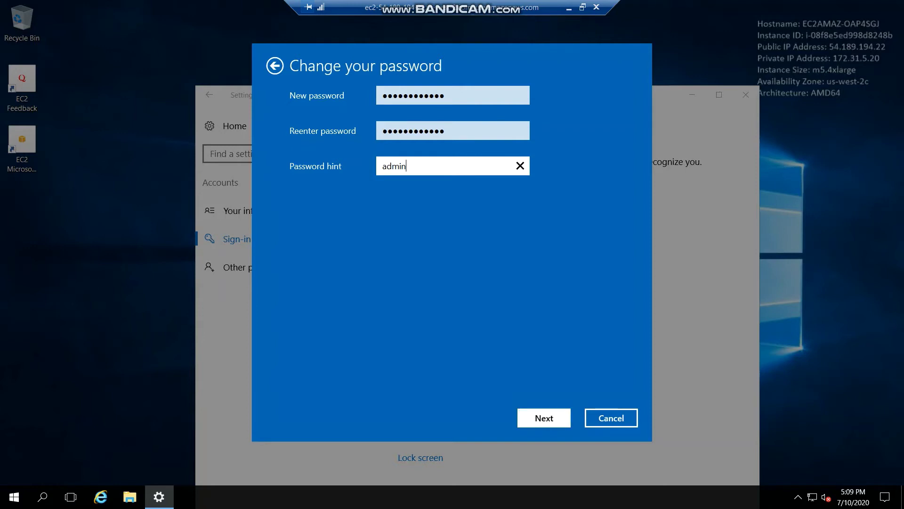
pyautogui.press('Return')
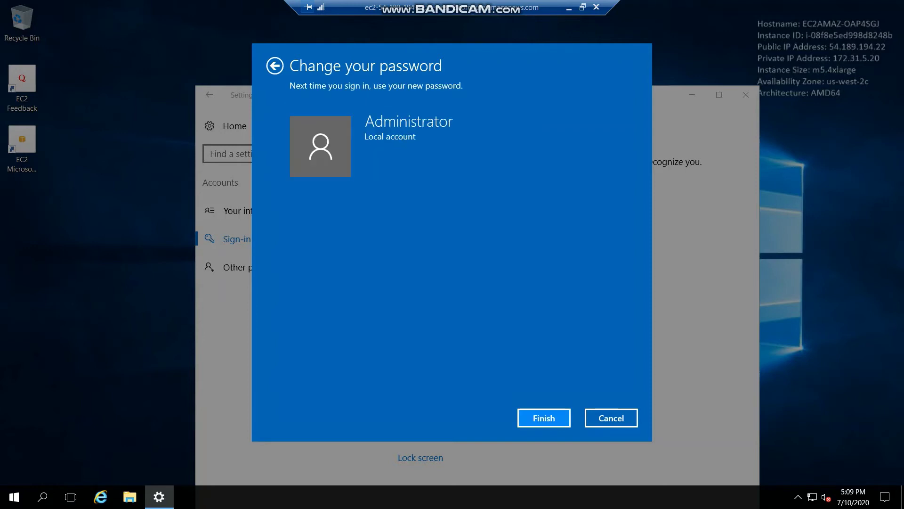
pyautogui.press('Return')
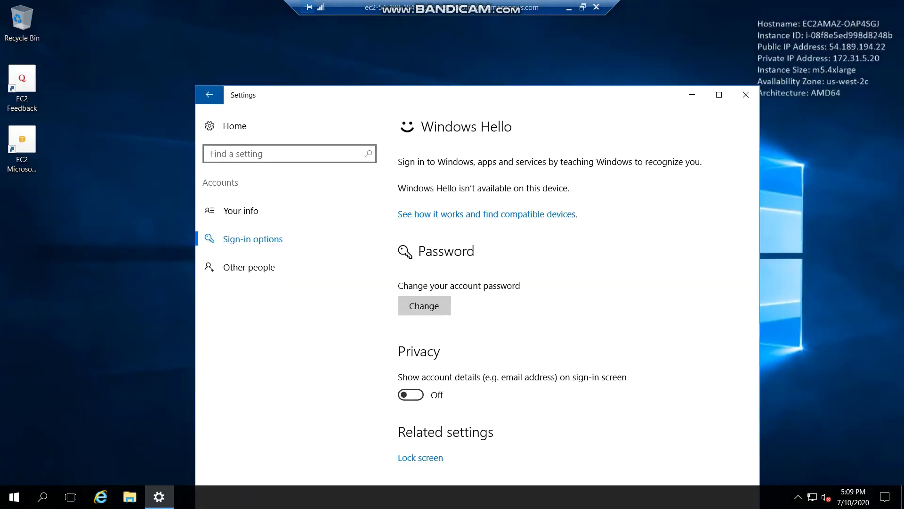
pyautogui.click(746, 95)
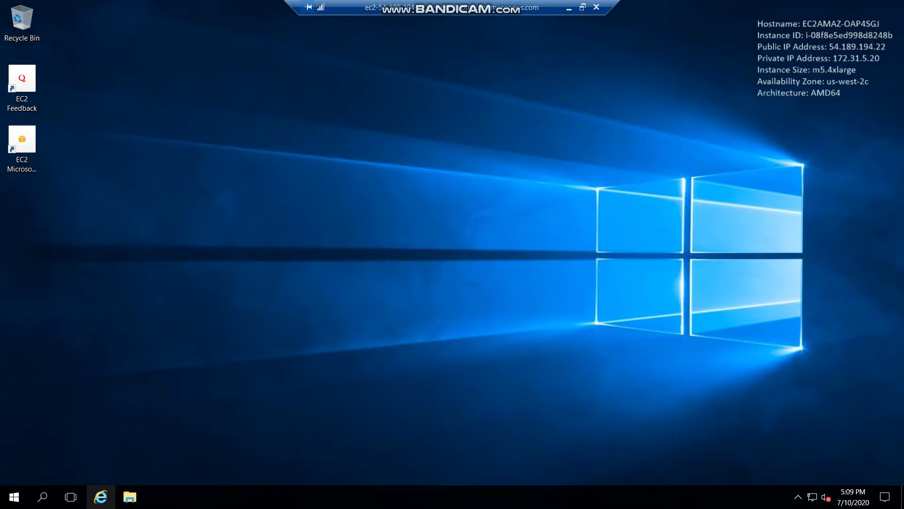
# Launch Internet Explorer with recommended settings, maximized, with the menu bar shown
pyautogui.click(100, 497)
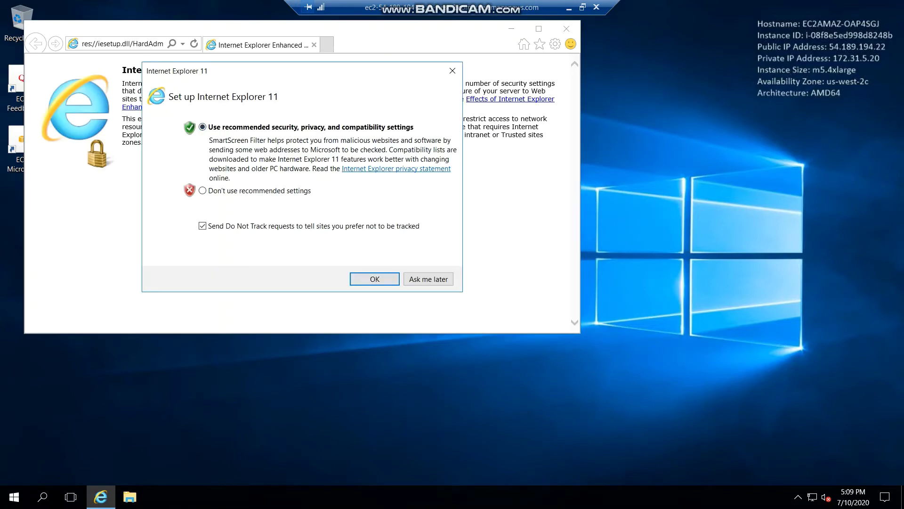
pyautogui.press('Return')
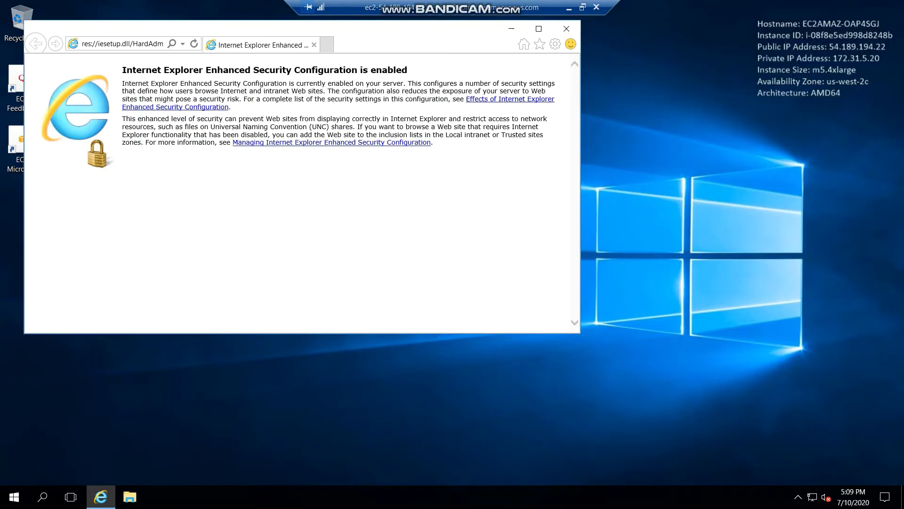
pyautogui.click(538, 28)
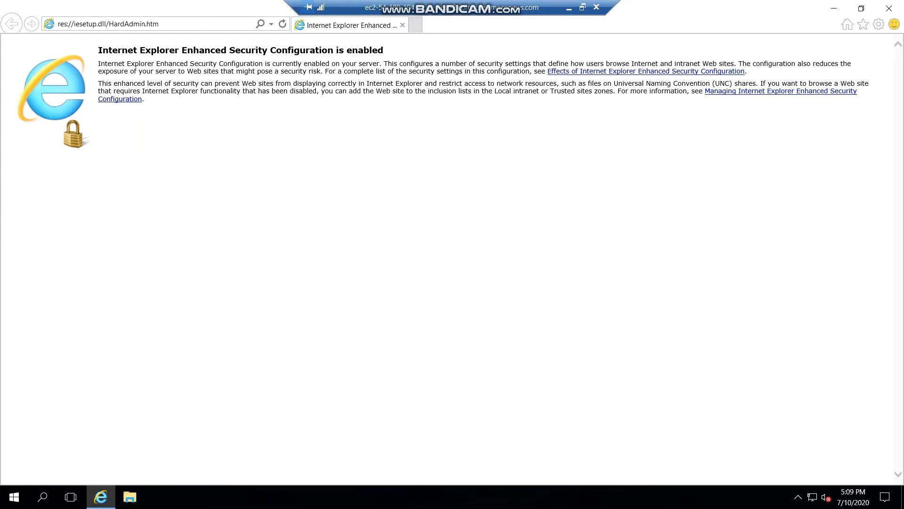
pyautogui.rightClick(446, 27)
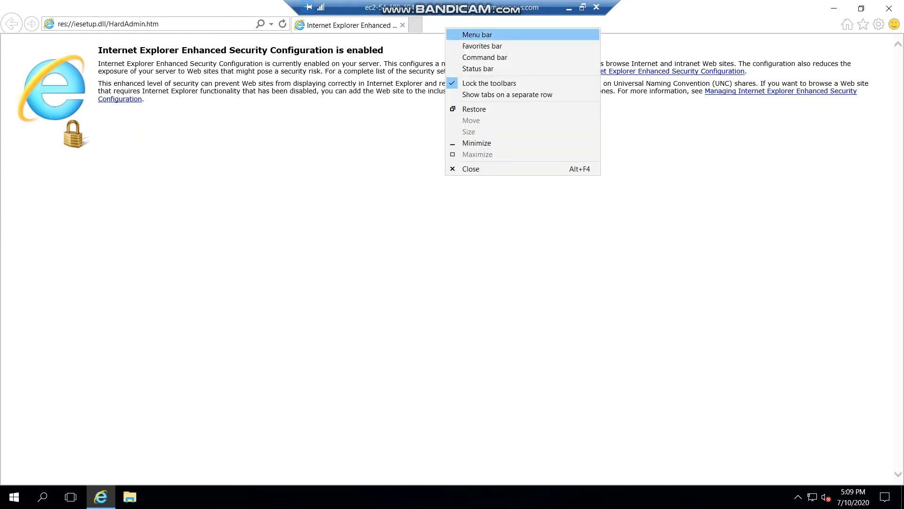
pyautogui.press('Return')
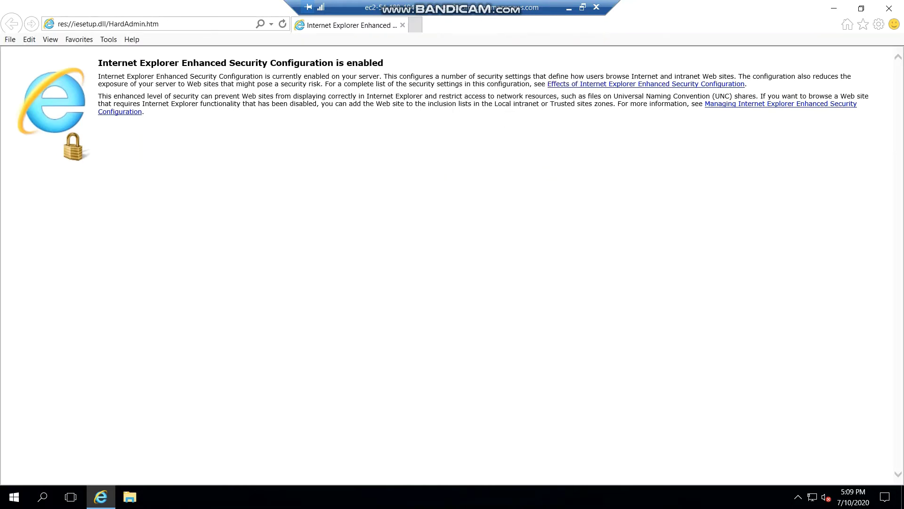
# Enable File download and Font download in the Internet zone's custom security level
pyautogui.hotkey('alt', 't')
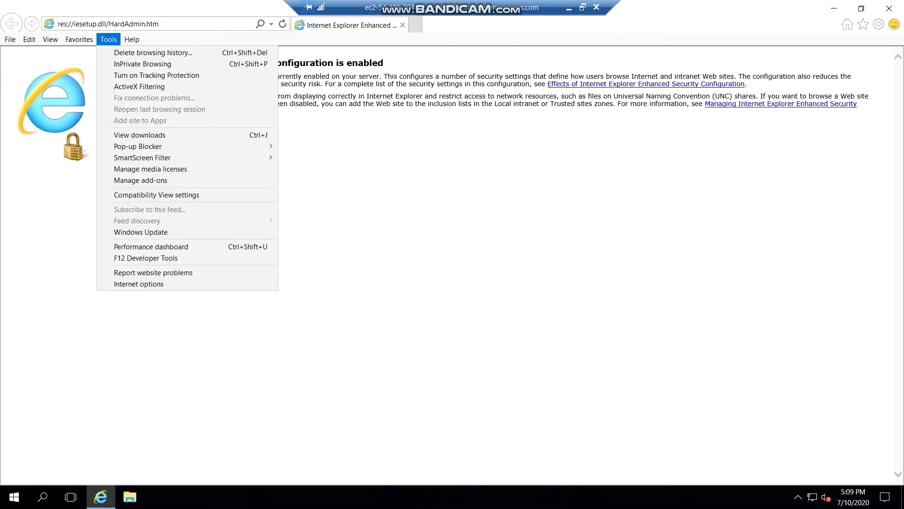
pyautogui.press('Up')
pyautogui.press('Up')
pyautogui.press('Down')
pyautogui.press('Return')
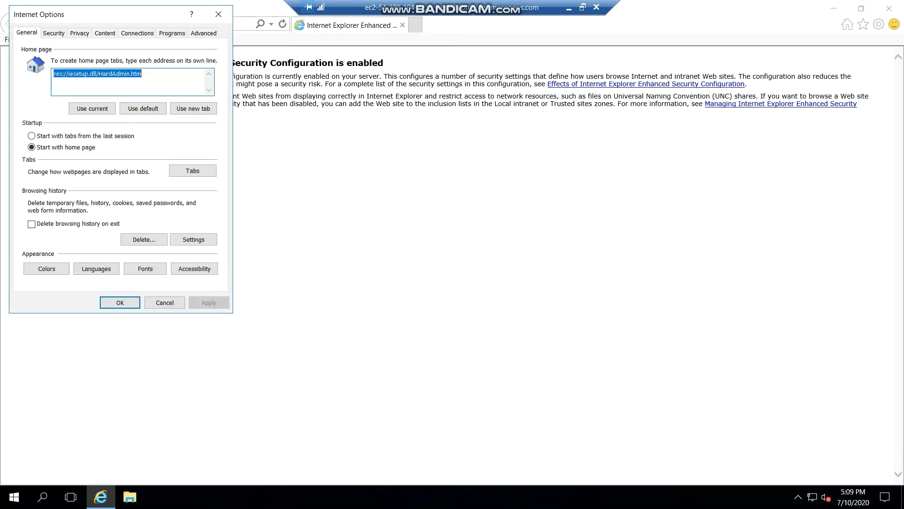
pyautogui.hotkey('ctrl', 'Tab')
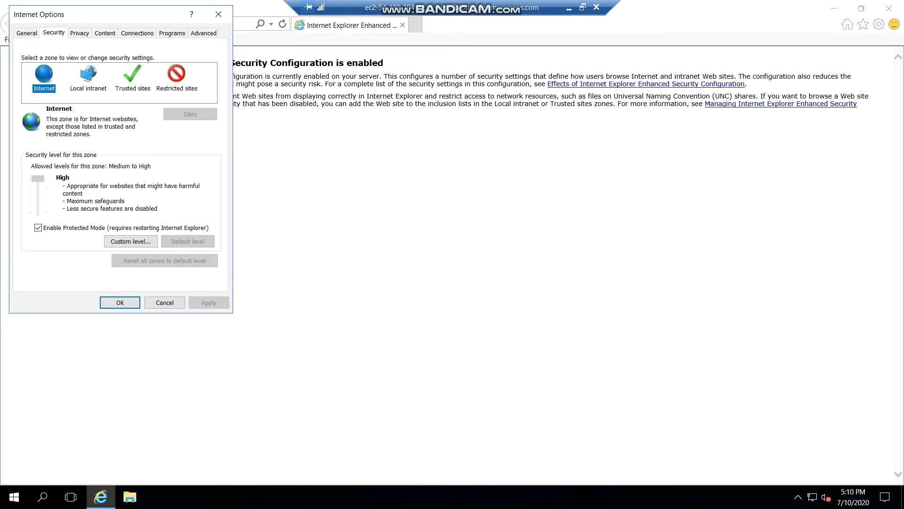
pyautogui.hotkey('alt', 'c')
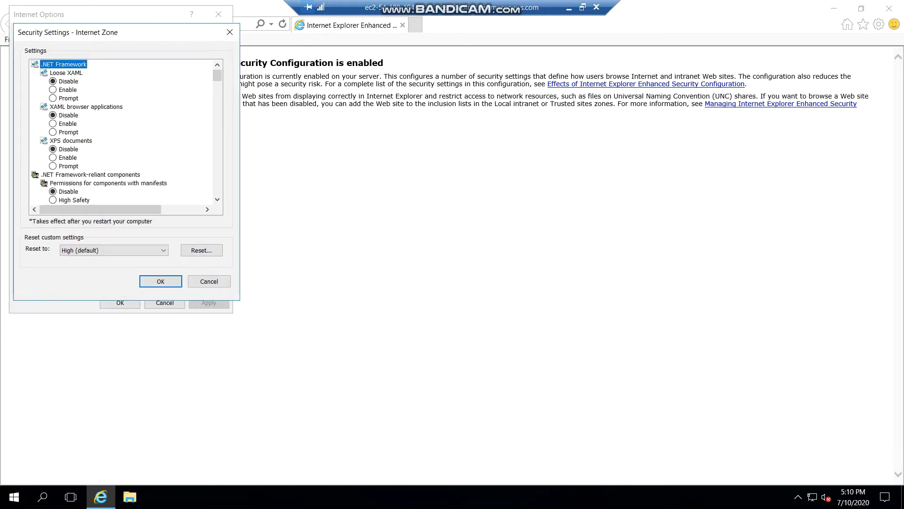
pyautogui.scroll(-5, 125, 132)
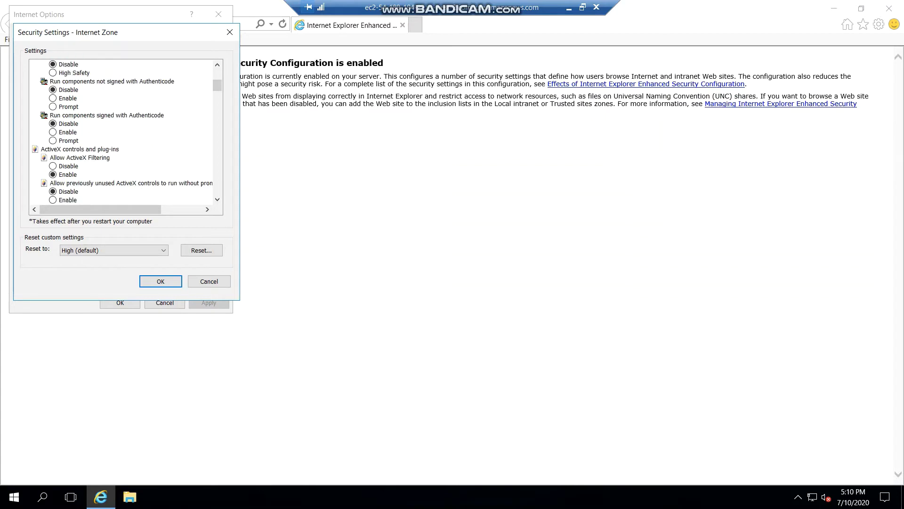
pyautogui.scroll(-15, 124, 132)
pyautogui.scroll(-10, 124, 132)
pyautogui.scroll(-10, 125, 132)
pyautogui.scroll(-4, 124, 132)
pyautogui.scroll(9, 125, 132)
pyautogui.scroll(10, 125, 132)
pyautogui.scroll(6, 125, 131)
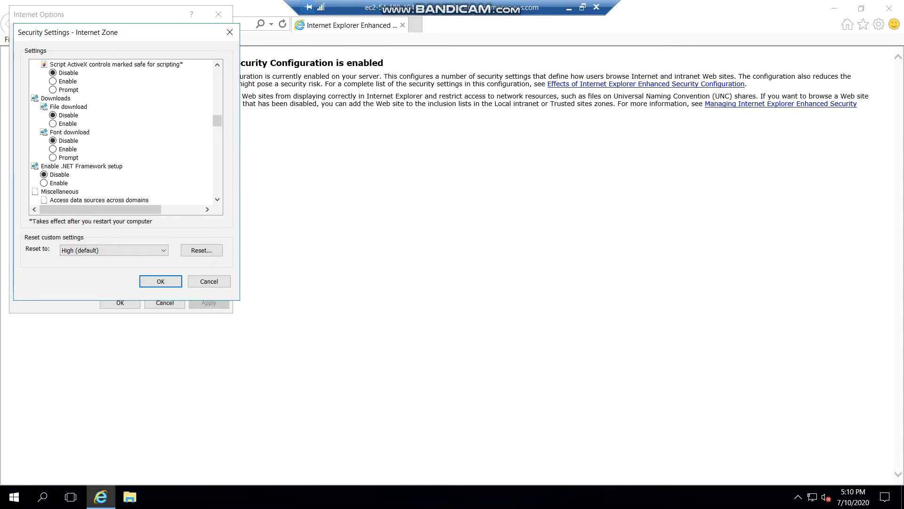
pyautogui.click(53, 124)
pyautogui.click(53, 149)
pyautogui.click(161, 281)
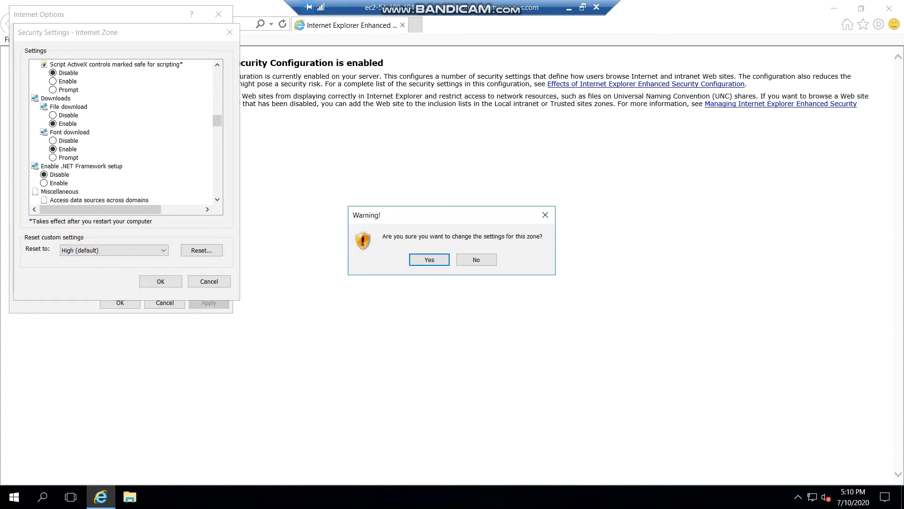
pyautogui.press('Return')
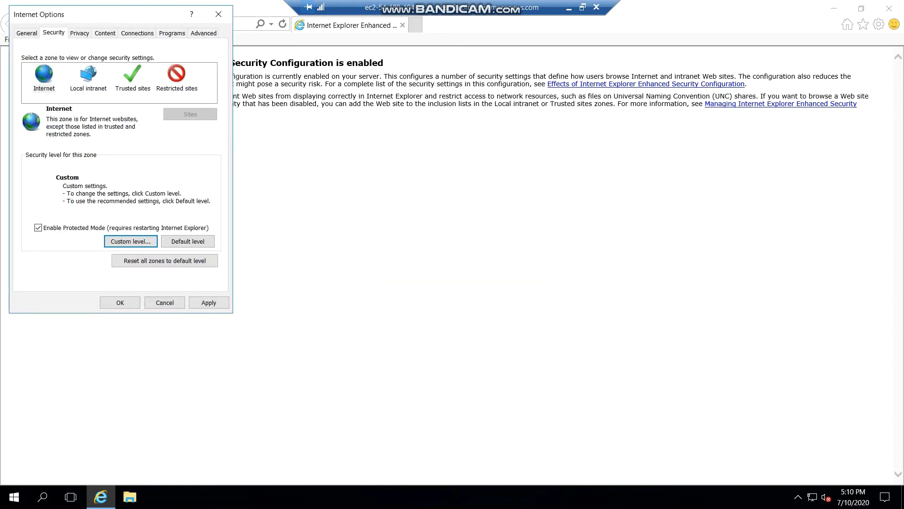
pyautogui.click(120, 303)
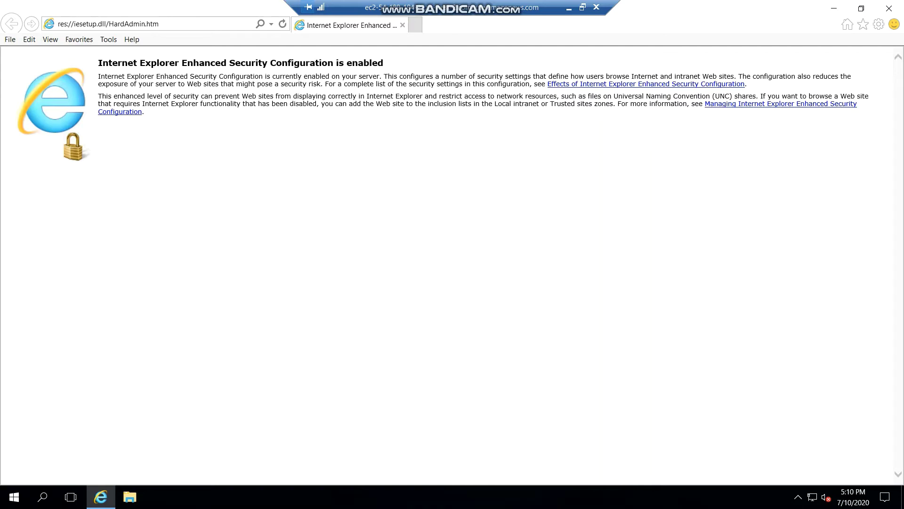
# Go to google.com, accept the security alert, and add google.com to Trusted sites
pyautogui.click(108, 23)
pyautogui.write('goo')
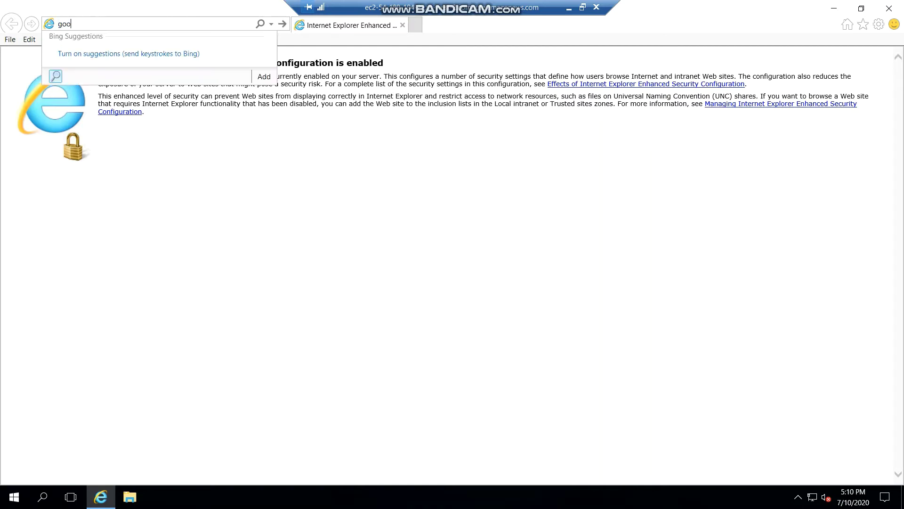
pyautogui.write('gle.com')
pyautogui.press('Return')
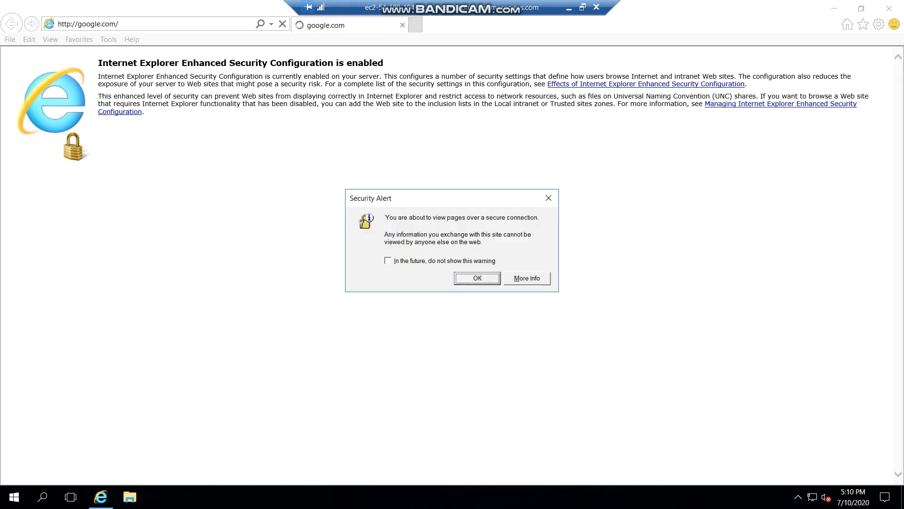
pyautogui.press('Return')
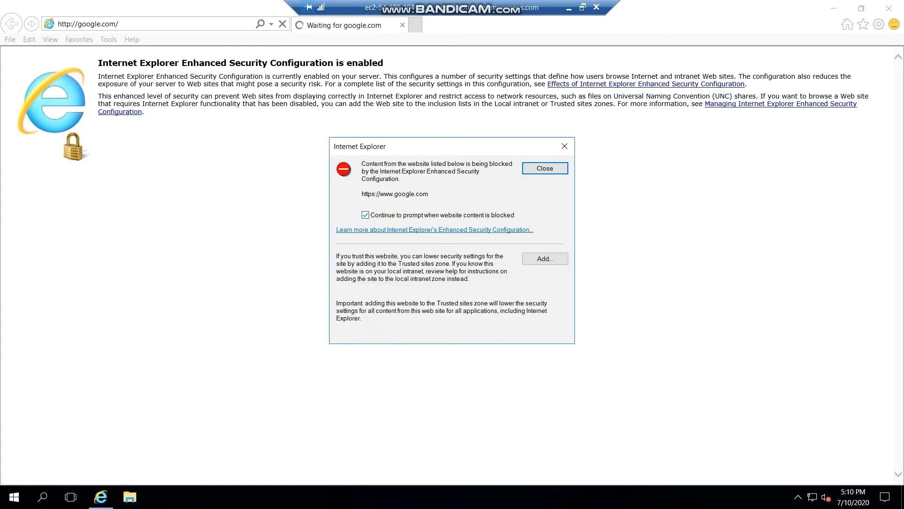
pyautogui.hotkey('alt', 'a')
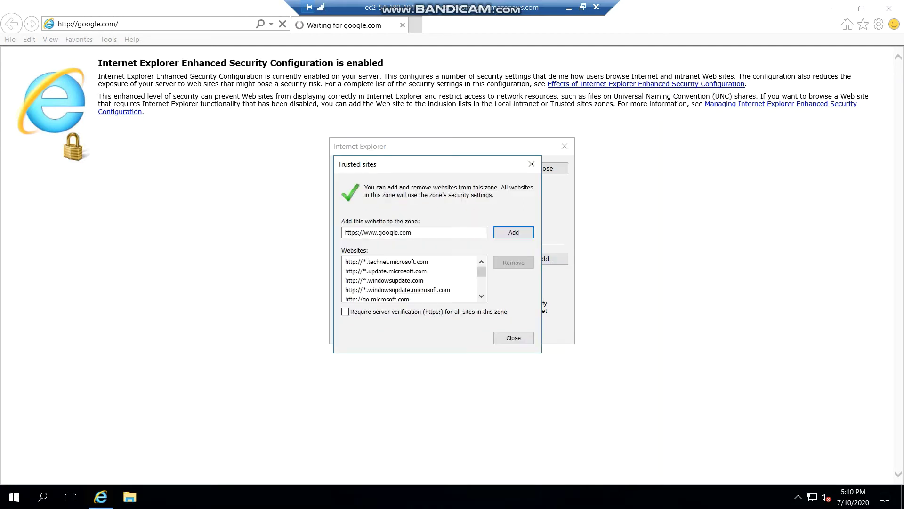
pyautogui.press('Return')
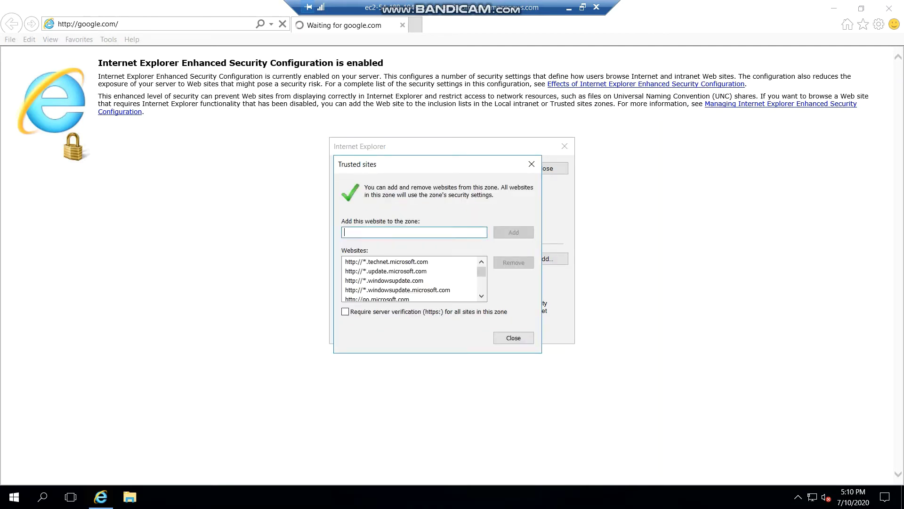
pyautogui.press('Escape')
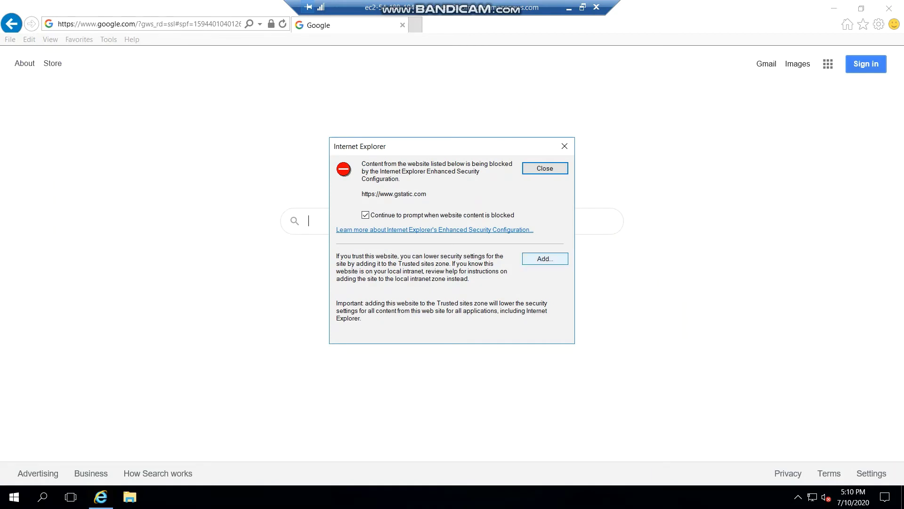
# Add gstatic.com, apis.google.com and ogs.google.com to Trusted sites
pyautogui.hotkey('alt', 'a')
pyautogui.press('Return')
pyautogui.press('Escape')
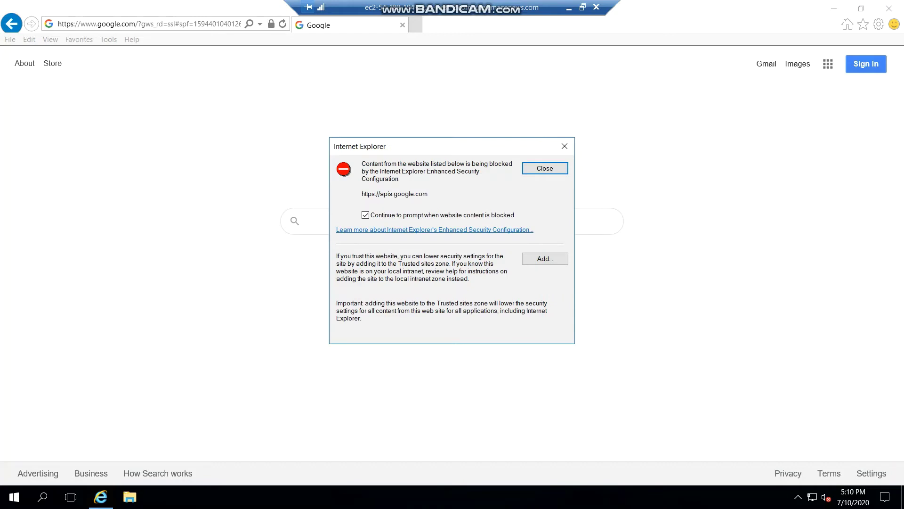
pyautogui.hotkey('alt', 'a')
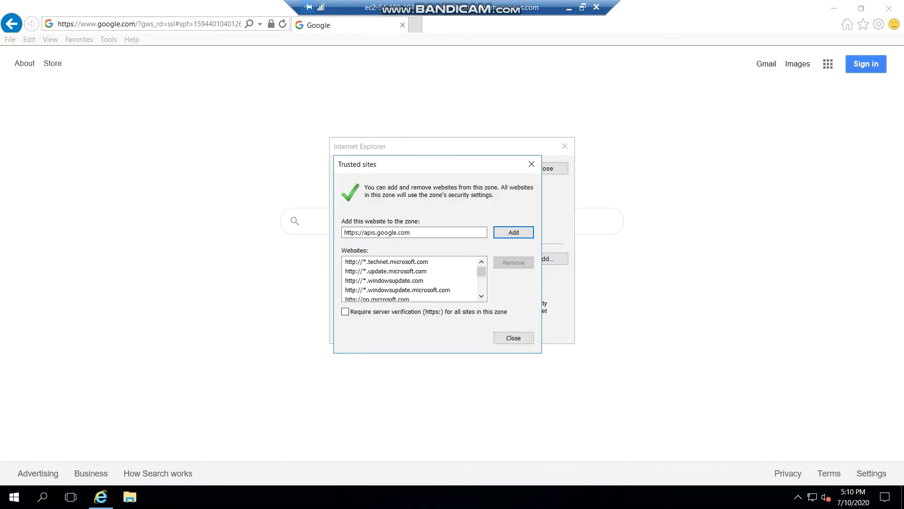
pyautogui.press('Return')
pyautogui.press('Escape')
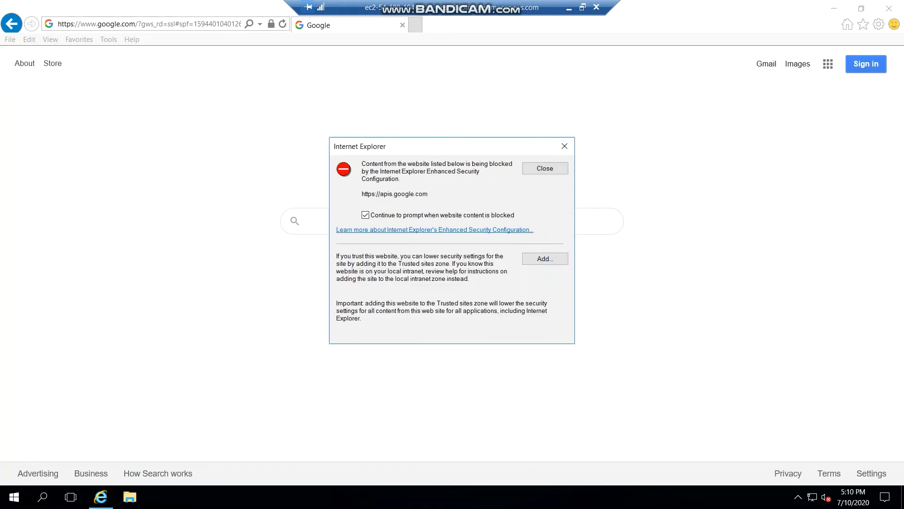
pyautogui.press('Tab')
pyautogui.press('Return')
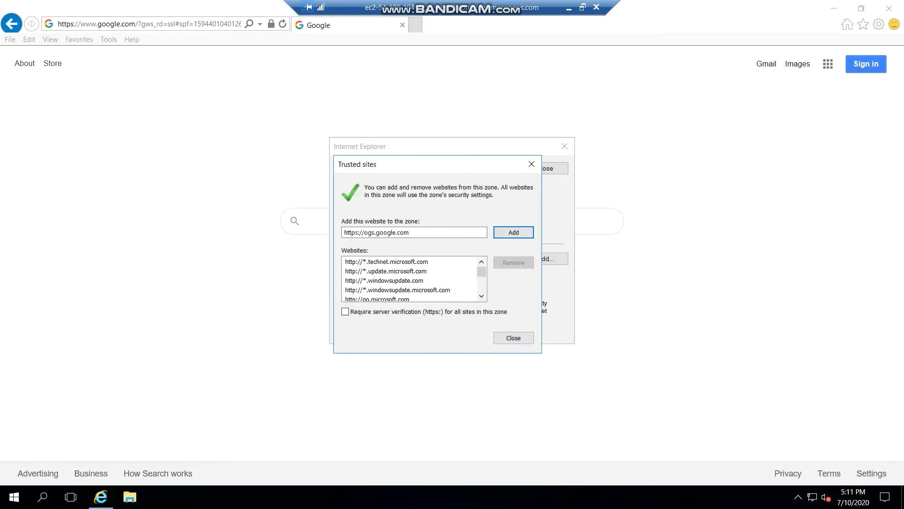
pyautogui.press('Return')
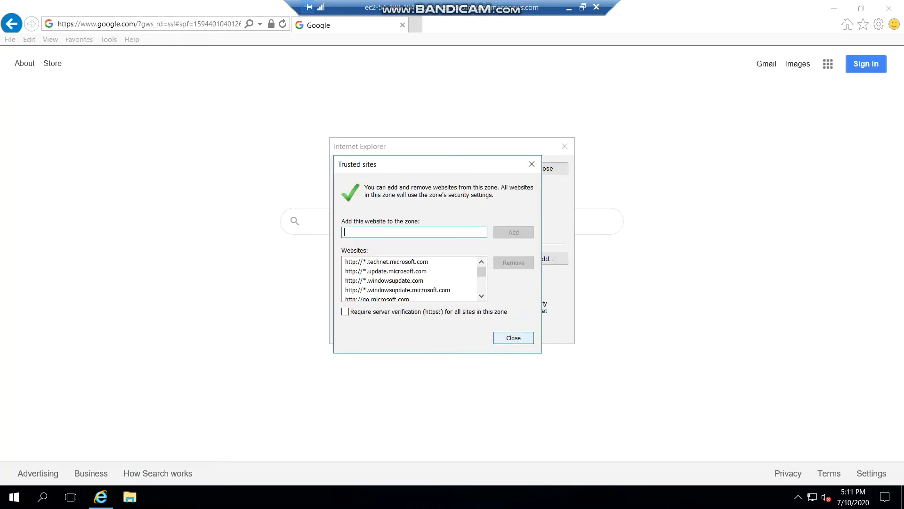
pyautogui.press('Return')
pyautogui.press('Escape')
# Decline to trust about:blank and dismiss its blocked-content warning
pyautogui.press('Tab')
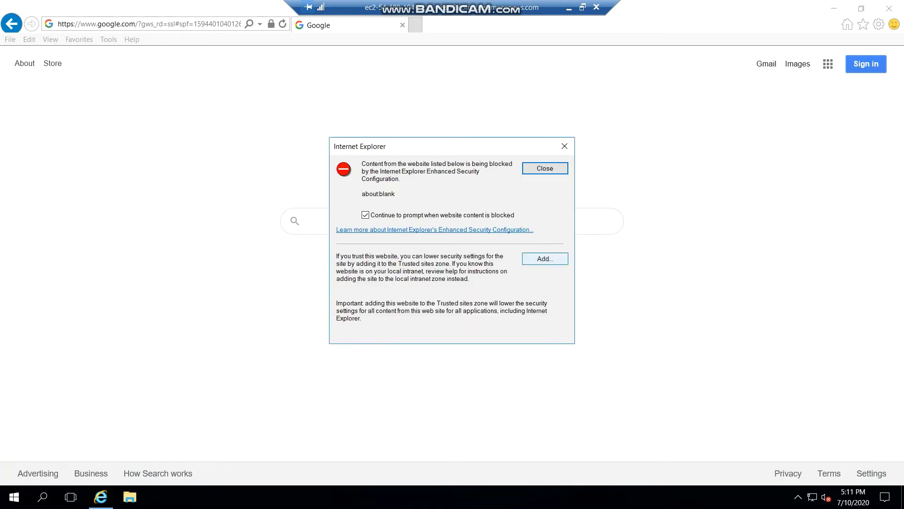
pyautogui.press('Return')
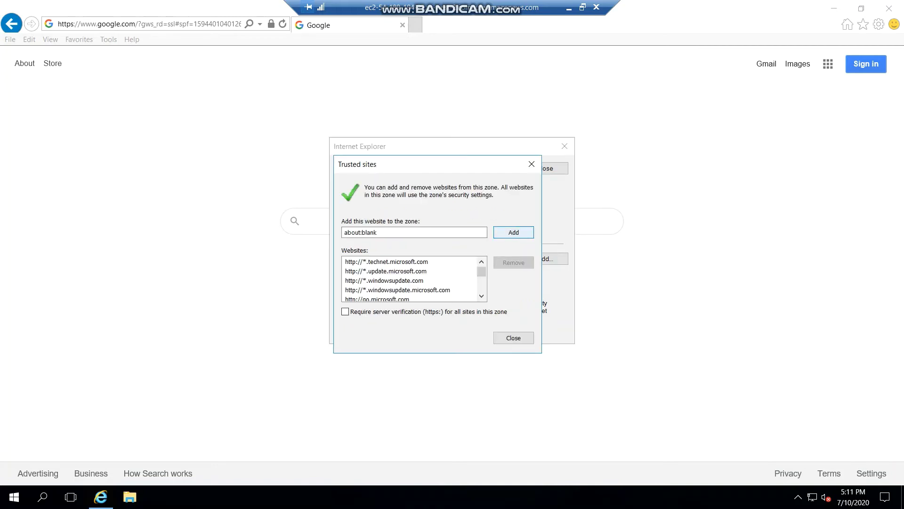
pyautogui.click(531, 164)
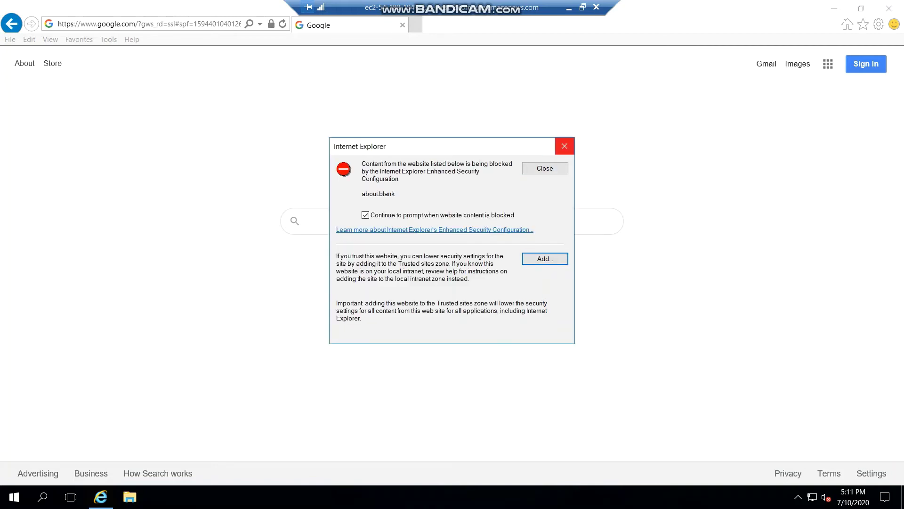
pyautogui.click(564, 146)
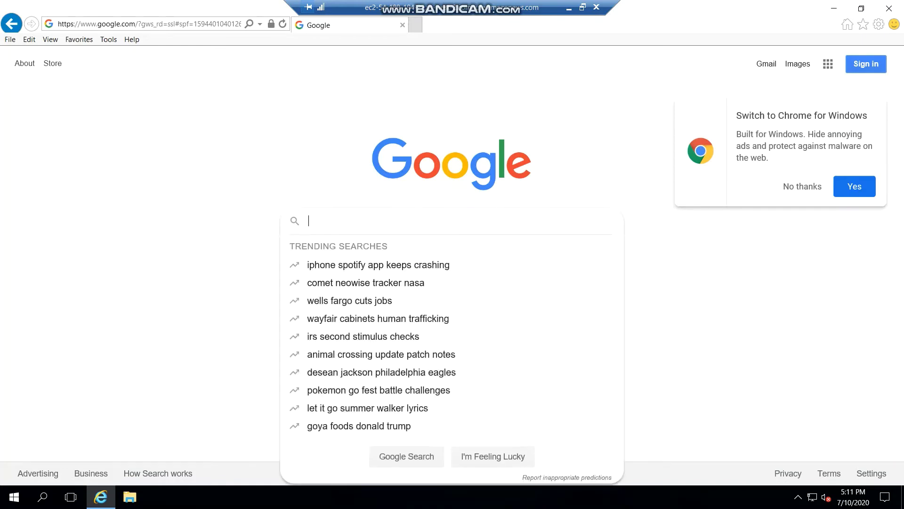
# Search Google for 'chrome download' and open the Download Now result for Chrome
pyautogui.write('chrome ')
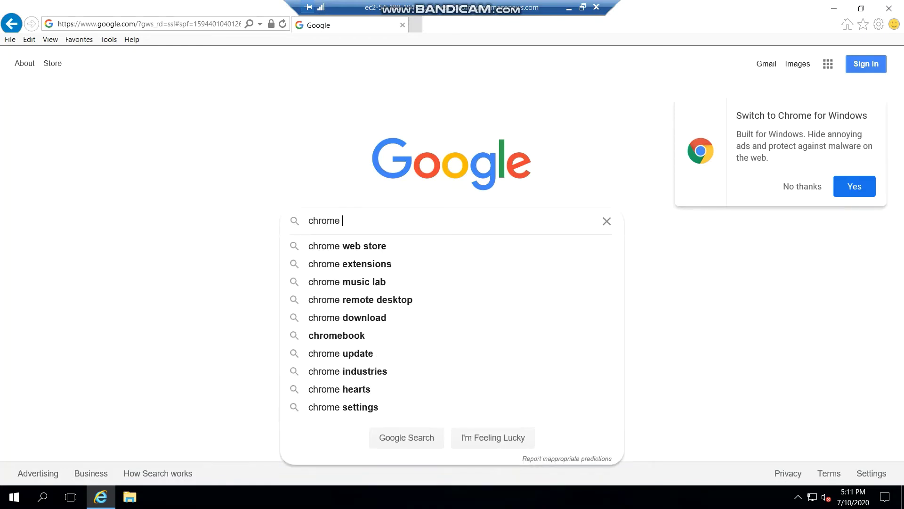
pyautogui.write('download')
pyautogui.press('Return')
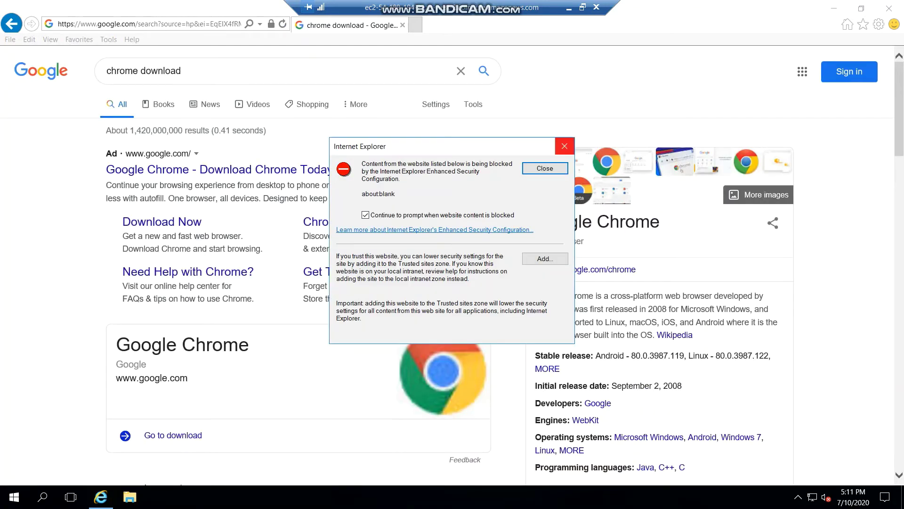
pyautogui.press('Return')
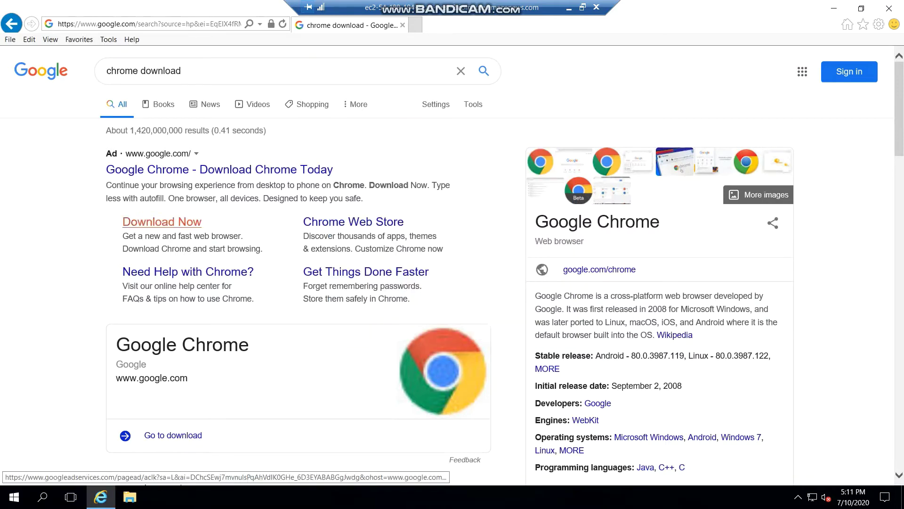
pyautogui.click(162, 222)
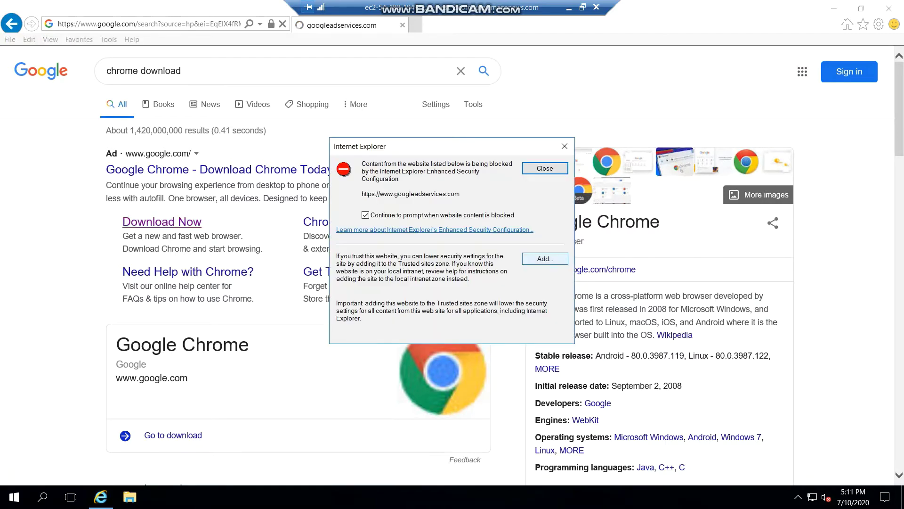
# Add googleadservices.com to Trusted sites and agree to leave the secure connection
pyautogui.click(545, 258)
pyautogui.click(513, 232)
pyautogui.click(513, 338)
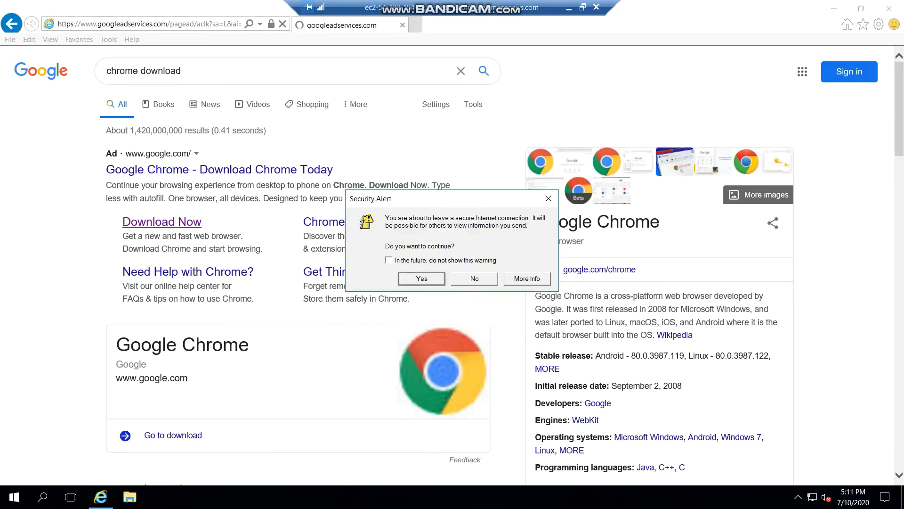
pyautogui.press('Return')
pyautogui.press('Return')
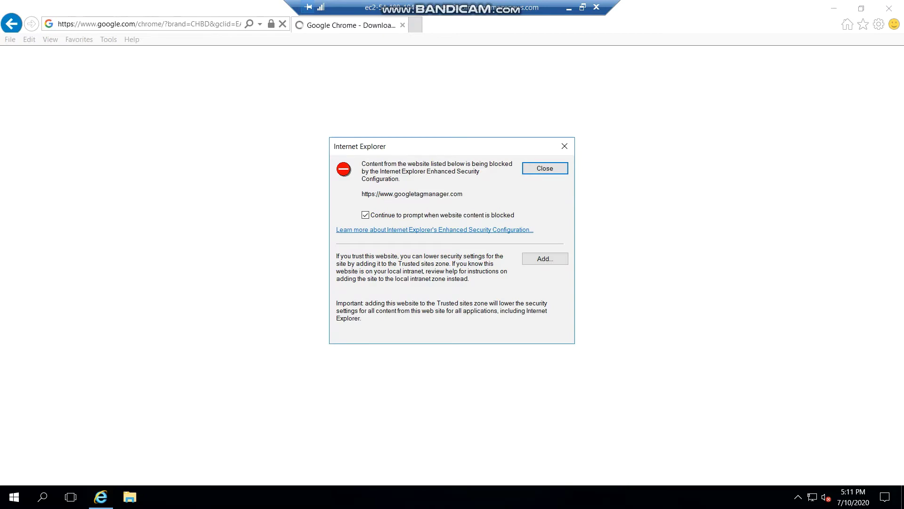
# Add googletagmanager.com and google-analytics.com to Trusted sites so the Chrome page shows
pyautogui.click(544, 258)
pyautogui.click(513, 232)
pyautogui.click(514, 337)
pyautogui.click(545, 259)
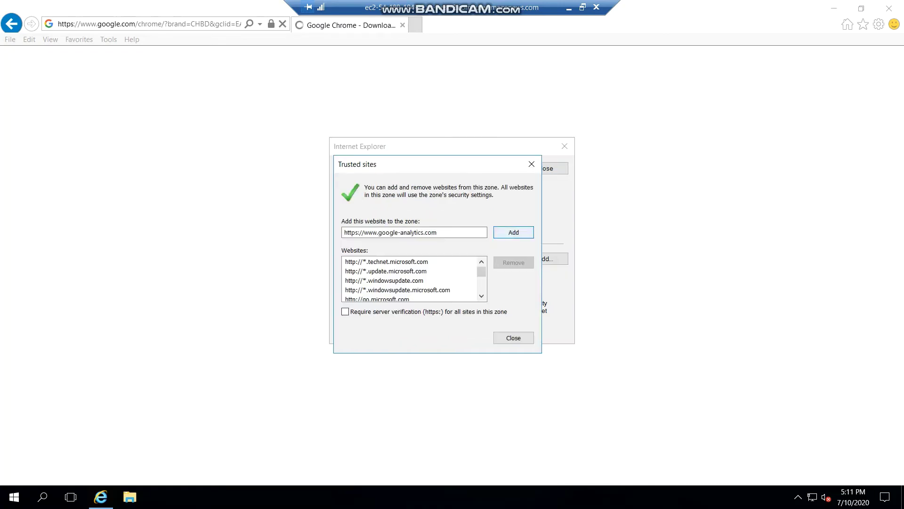
pyautogui.press('Return')
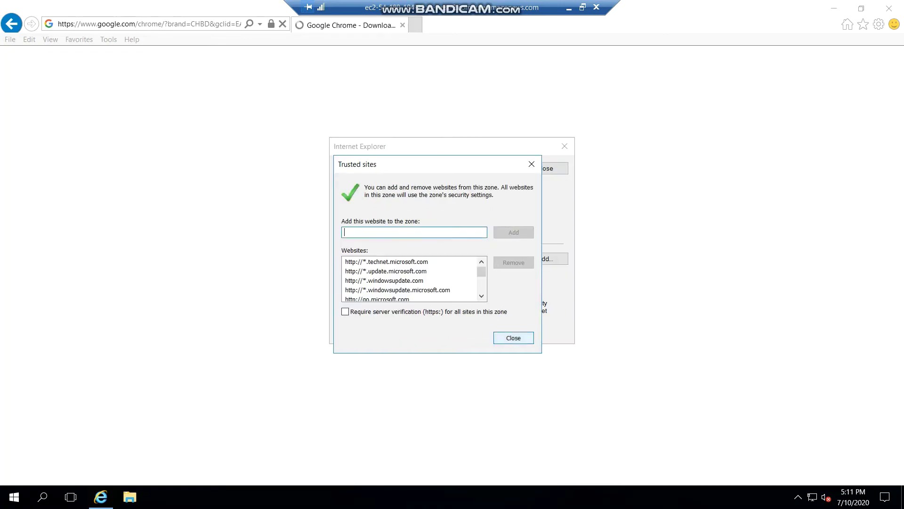
pyautogui.press('Escape')
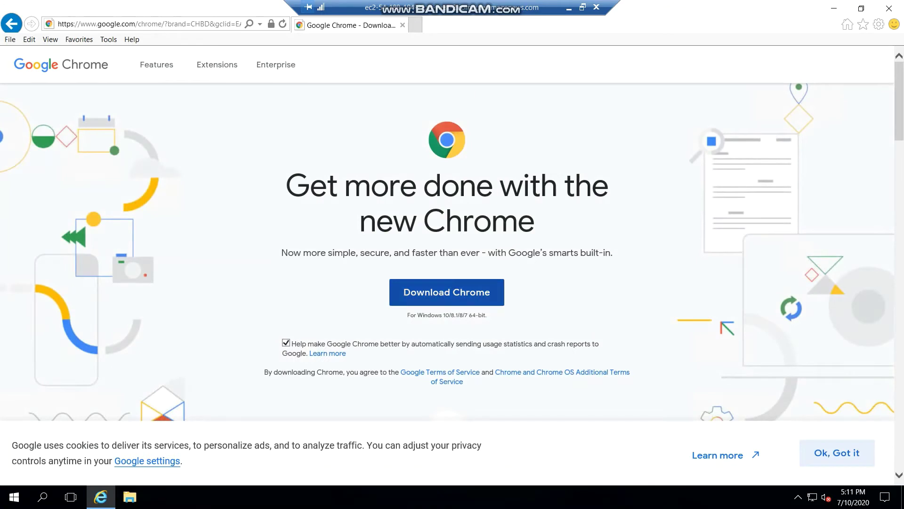
# Download, save and run ChromeSetup.exe, then return to the remote session showing Chrome's welcome page
pyautogui.click(446, 292)
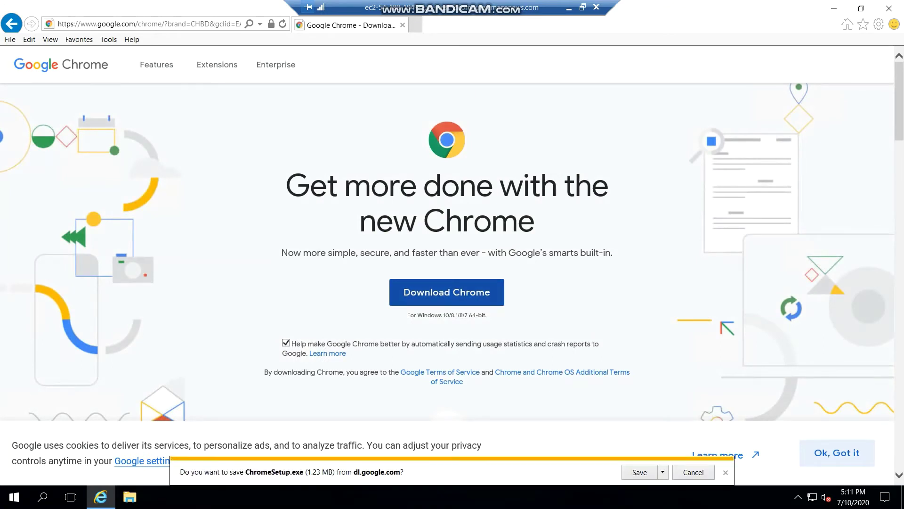
pyautogui.click(631, 472)
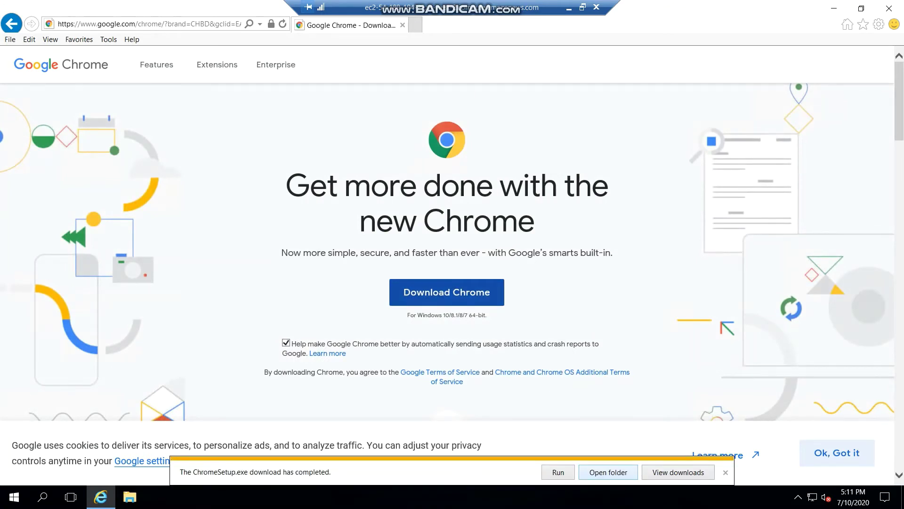
pyautogui.click(558, 472)
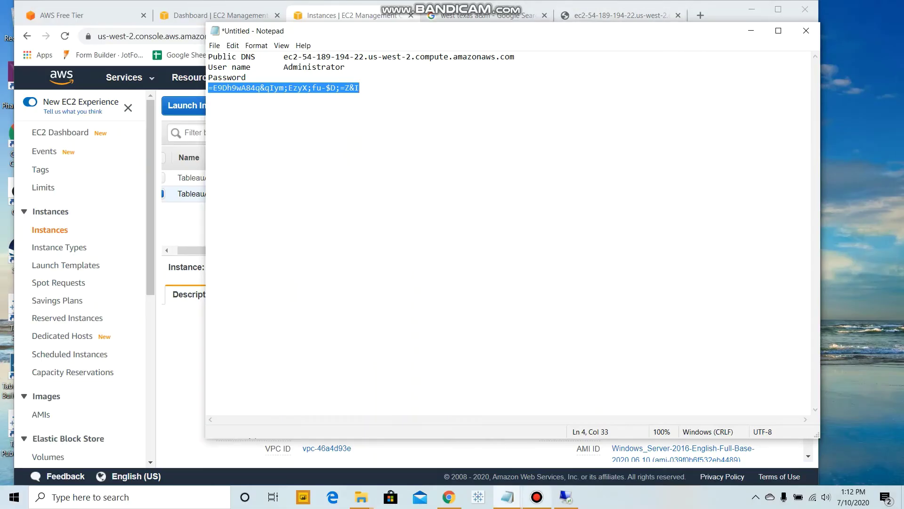
pyautogui.click(537, 497)
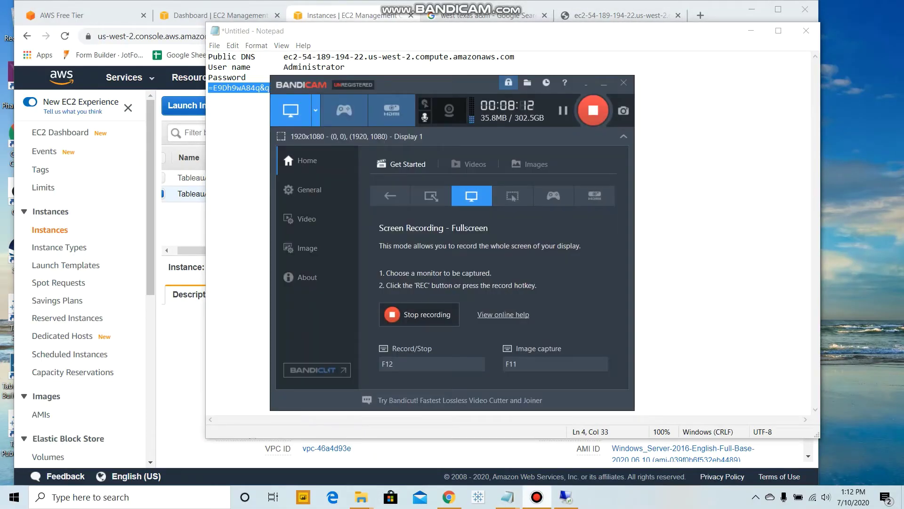
pyautogui.click(537, 497)
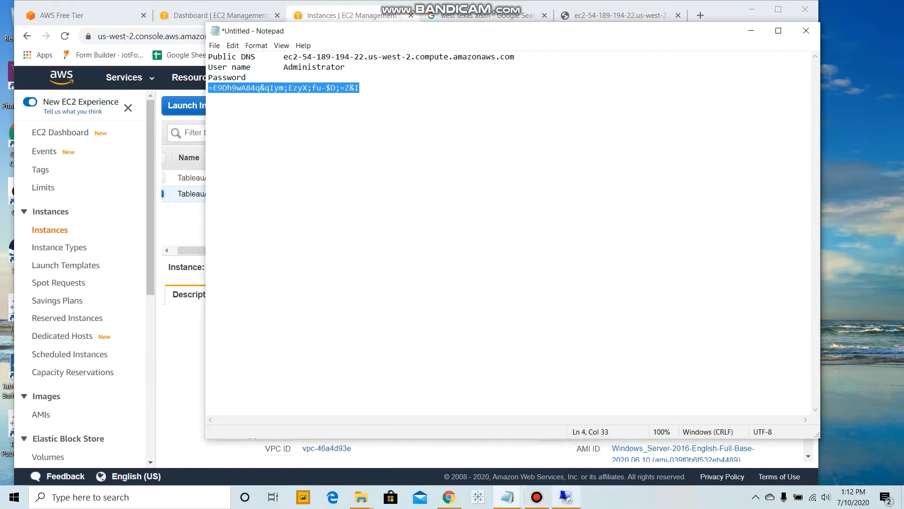
pyautogui.click(566, 497)
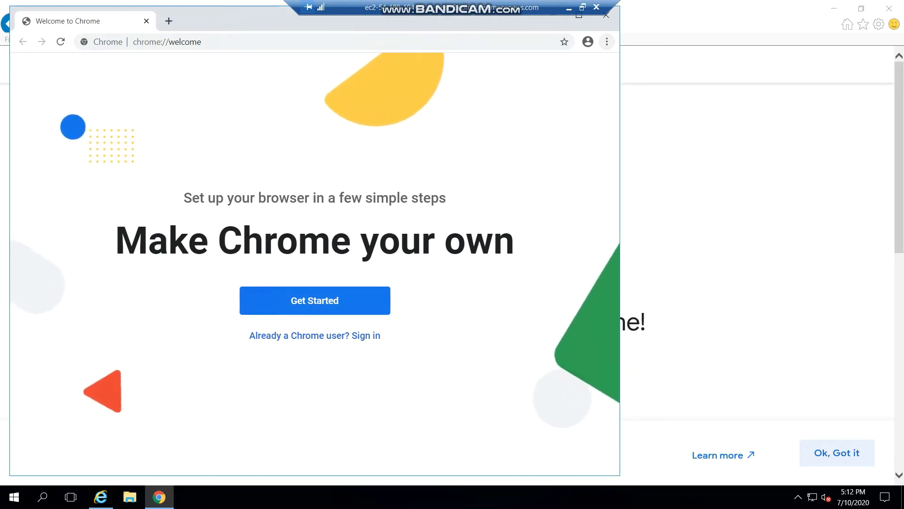
# From Chrome's settings, choose Google Chrome as the Web browser in Windows Default apps
pyautogui.click(607, 42)
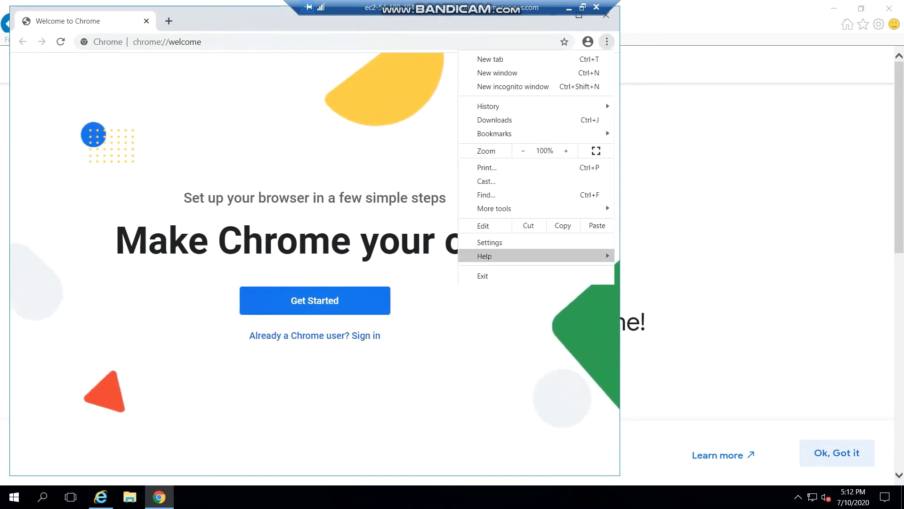
pyautogui.click(490, 242)
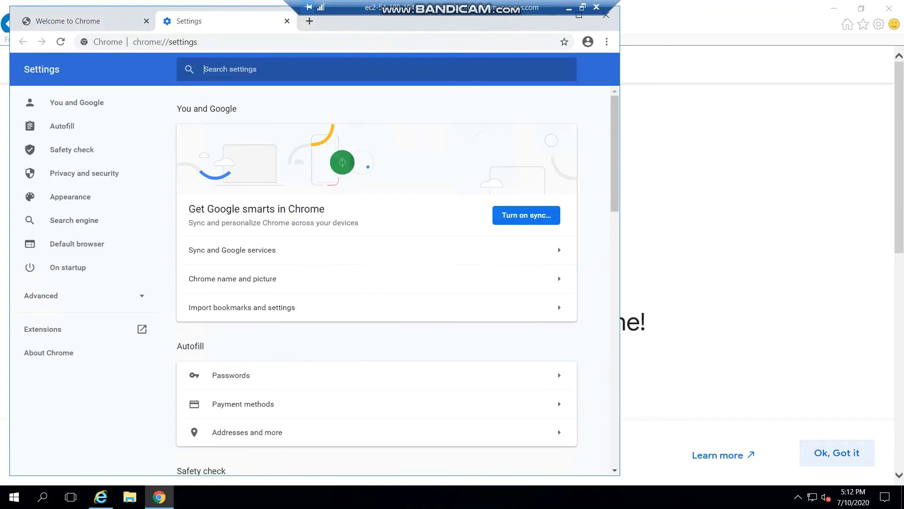
pyautogui.write('def')
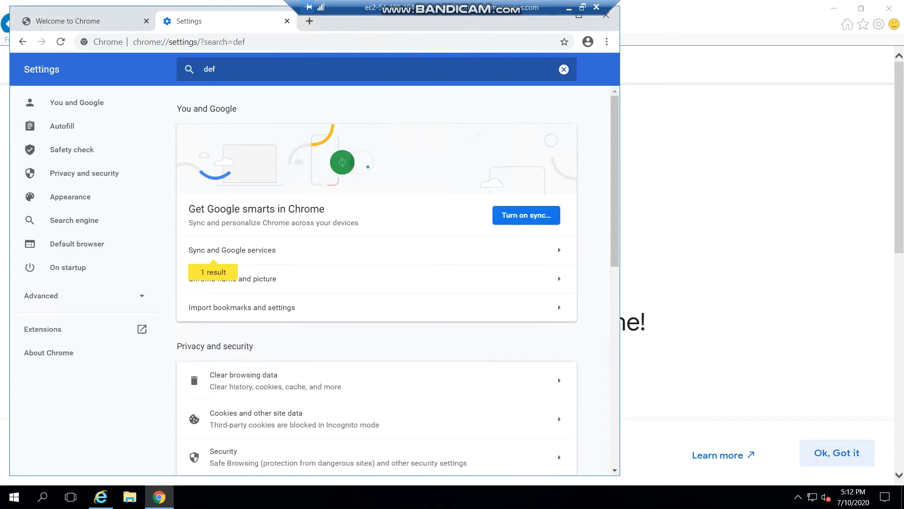
pyautogui.scroll(-3, 377, 280)
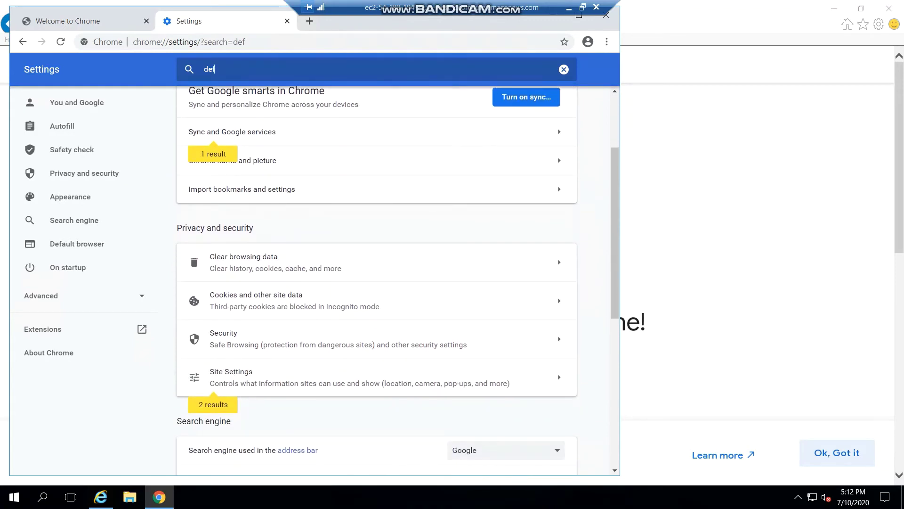
pyautogui.scroll(-5, 377, 280)
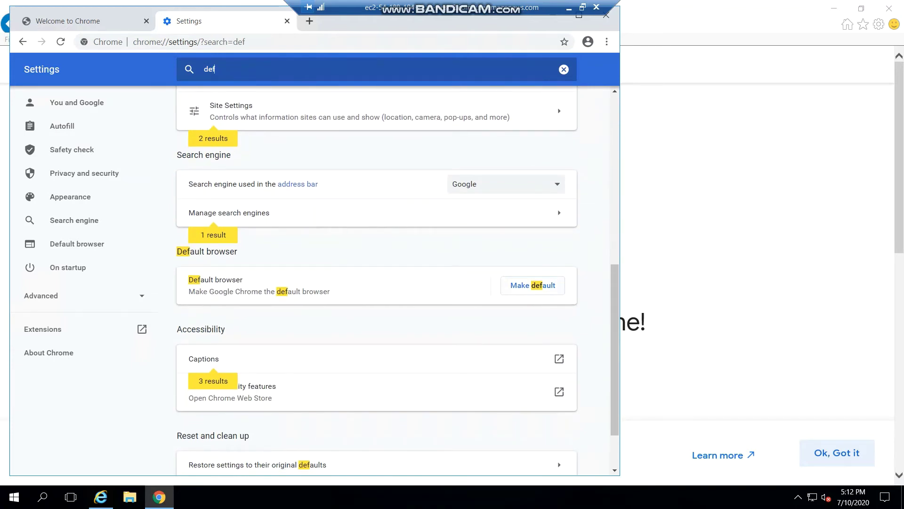
pyautogui.click(533, 284)
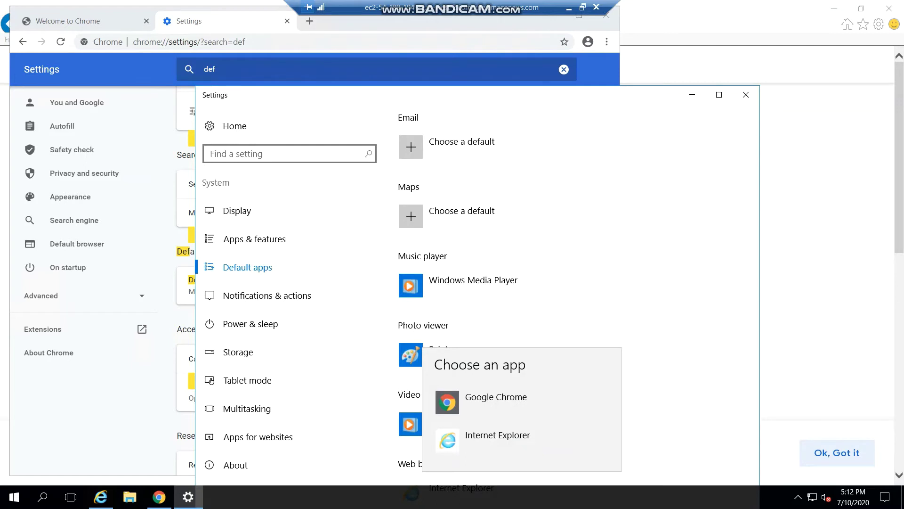
pyautogui.click(519, 402)
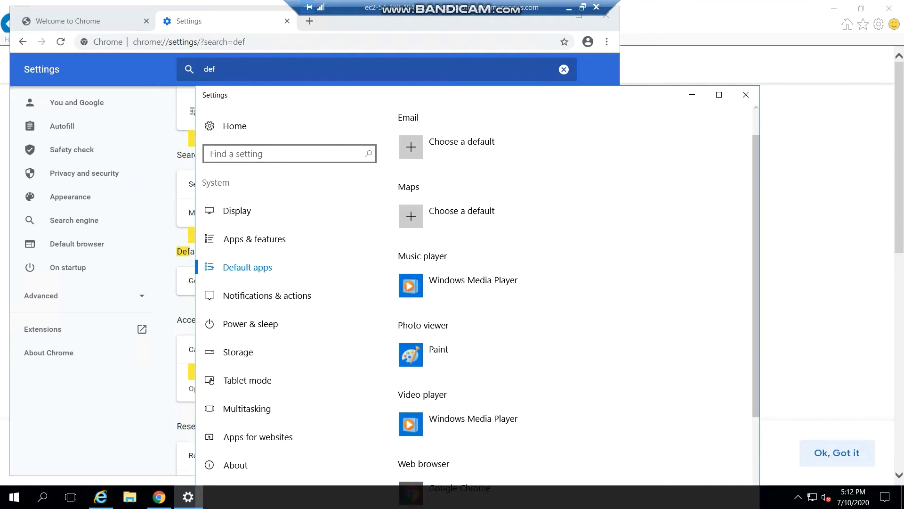
pyautogui.click(746, 95)
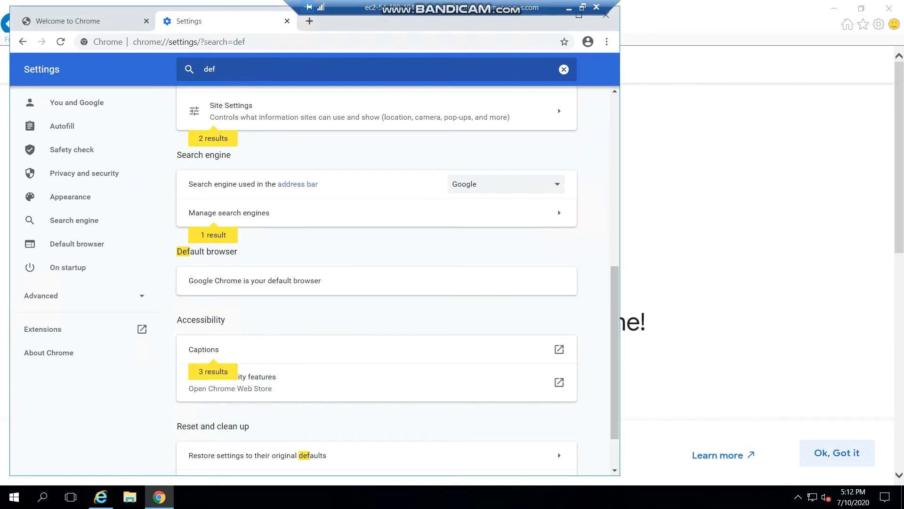
# Go to google.com, dismissing the blocked-content security warning
pyautogui.click(189, 42)
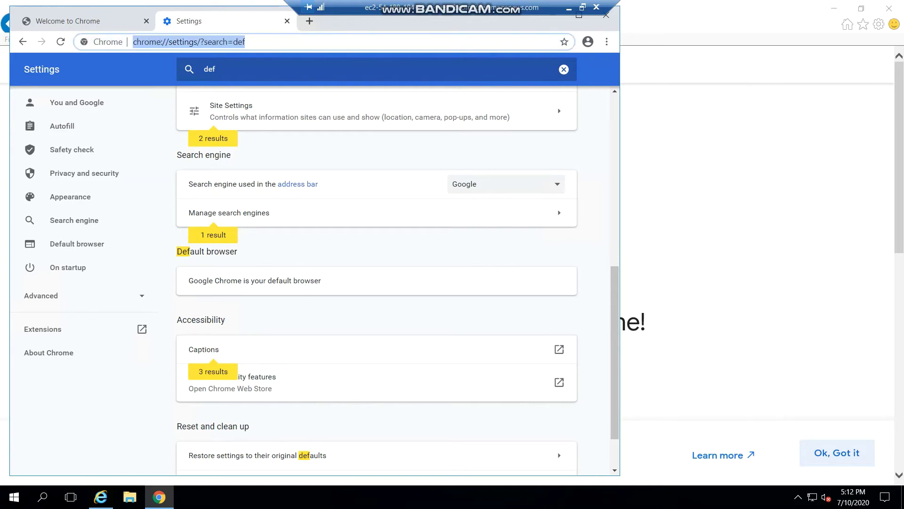
pyautogui.write('goo')
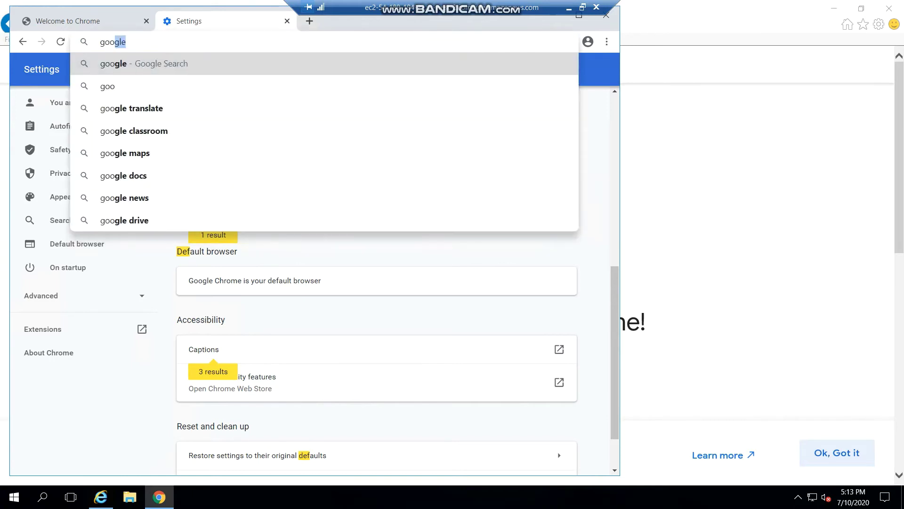
pyautogui.write('gle.com')
pyautogui.press('Return')
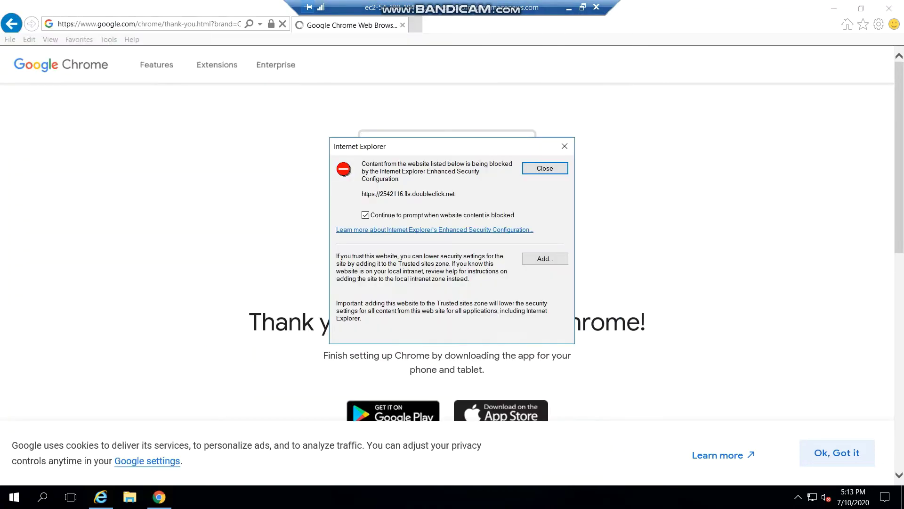
pyautogui.click(564, 146)
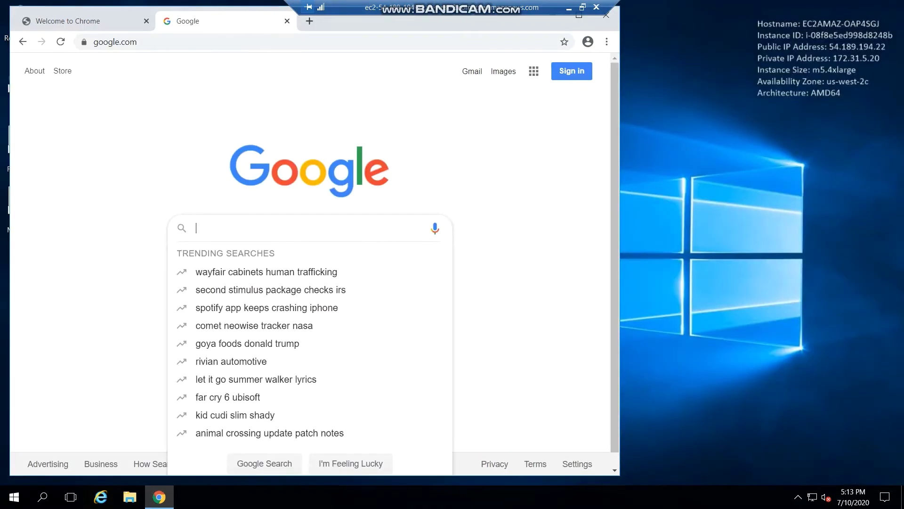
# Search 'tableau server download' and open the '2020.2 Released May 6, 2020' result
pyautogui.write('table')
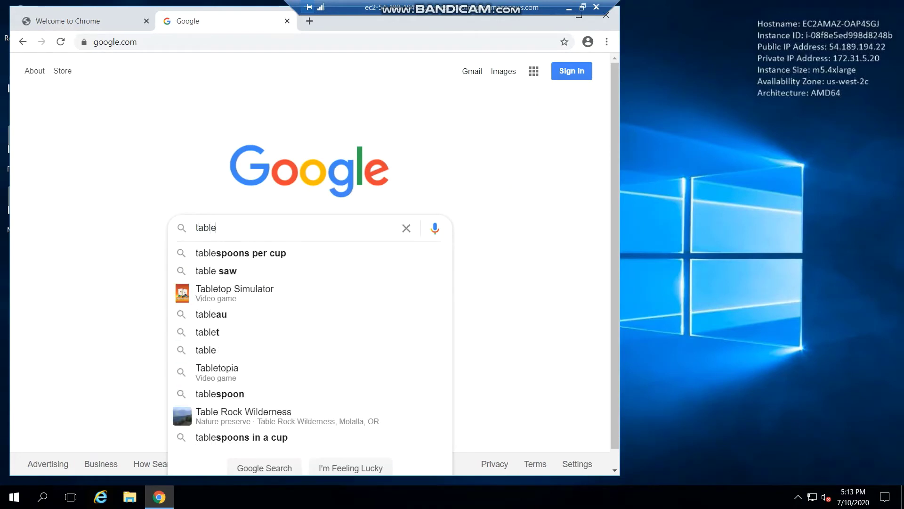
pyautogui.write('au ')
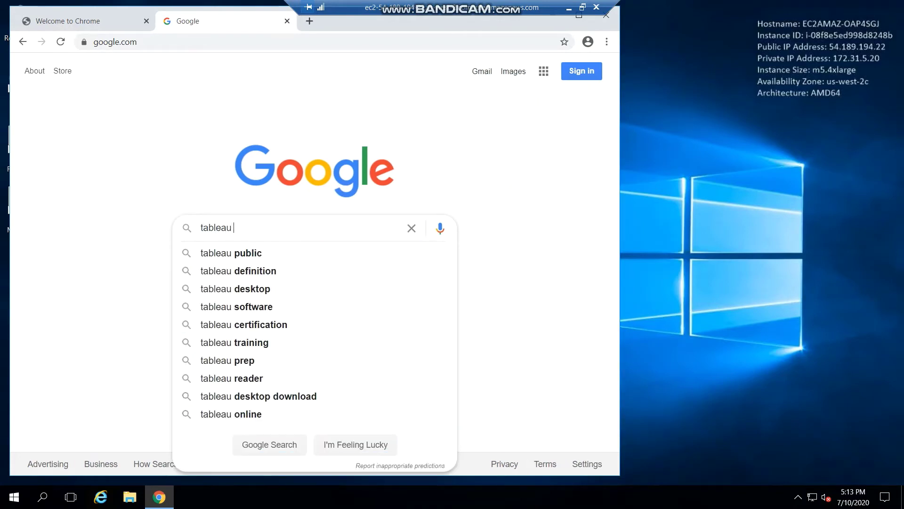
pyautogui.write('server')
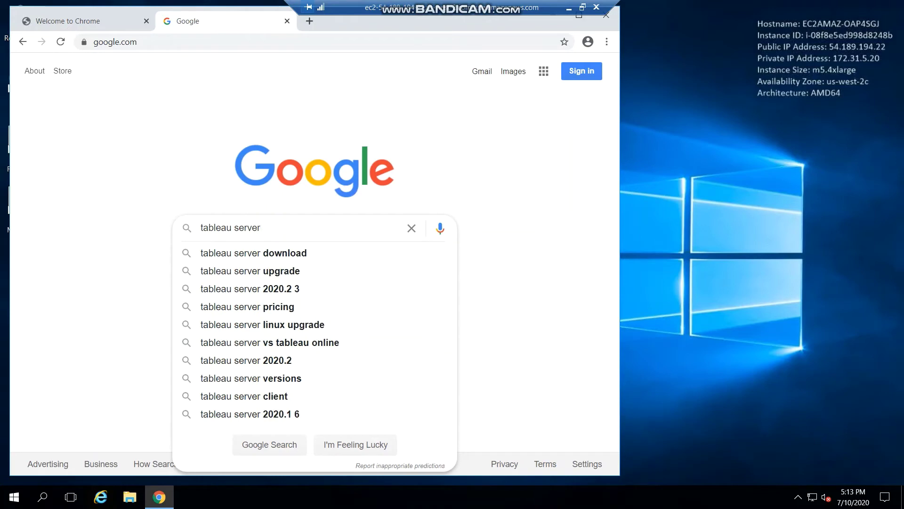
pyautogui.press('Down')
pyautogui.press('Return')
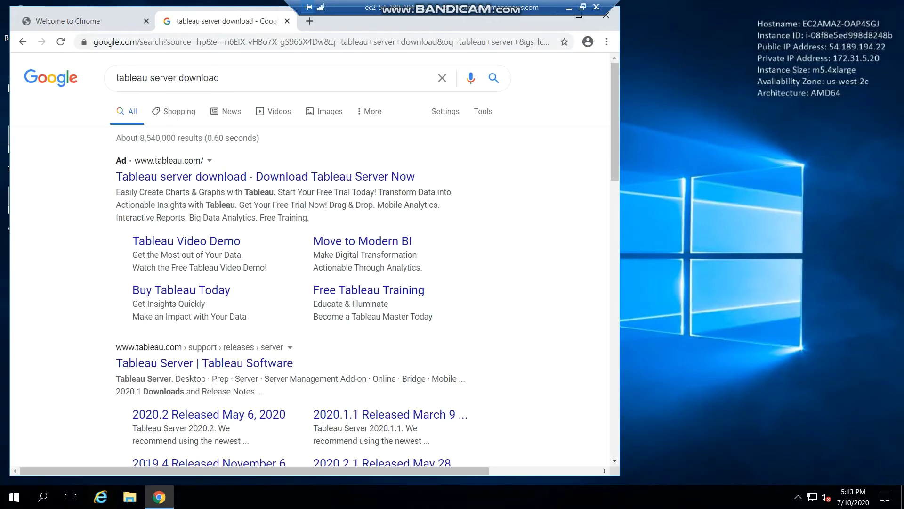
pyautogui.scroll(-6, 311, 273)
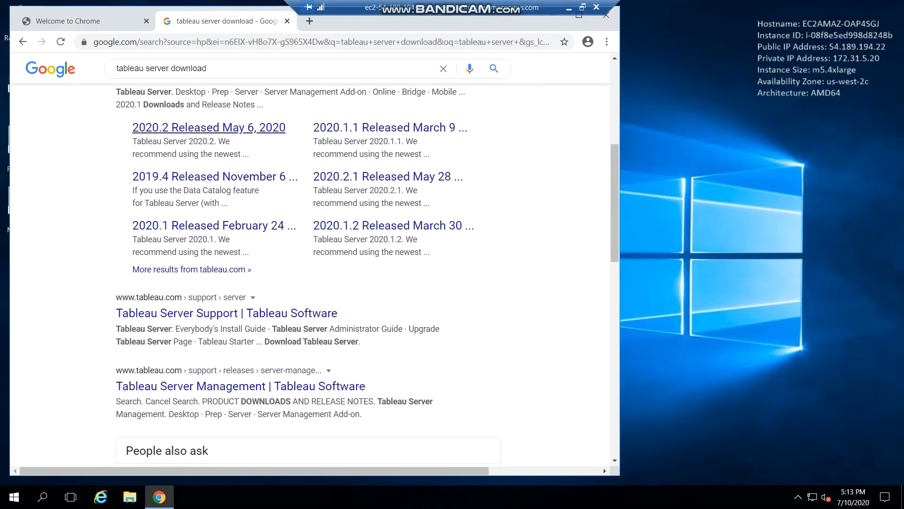
pyautogui.click(208, 128)
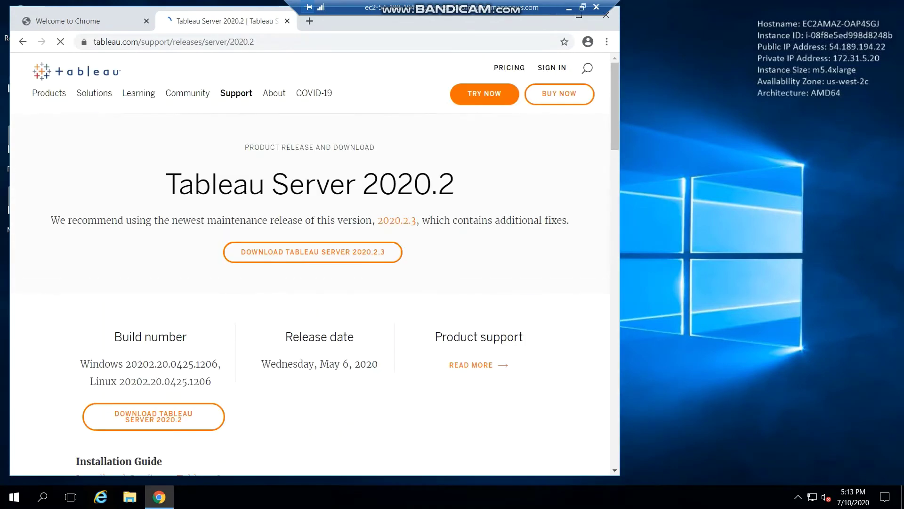
pyautogui.scroll(-6, 154, 304)
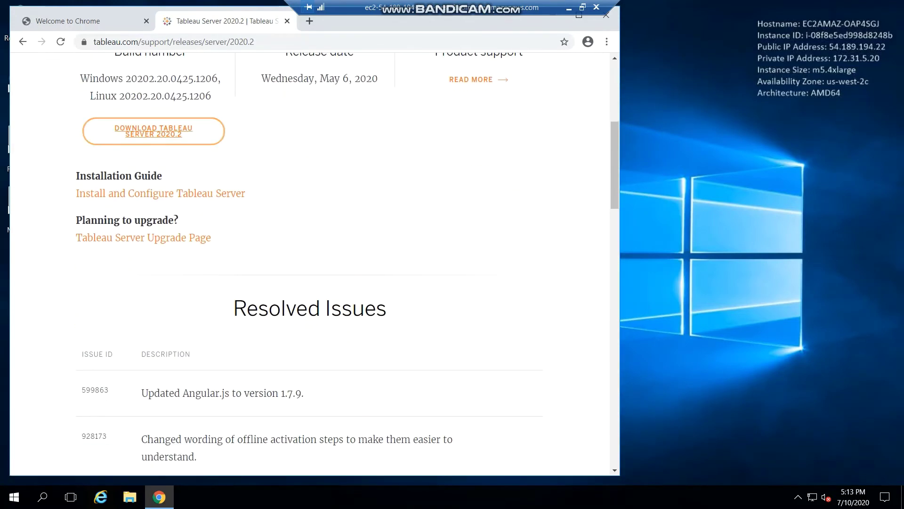
pyautogui.scroll(4, 154, 305)
pyautogui.scroll(2, 154, 304)
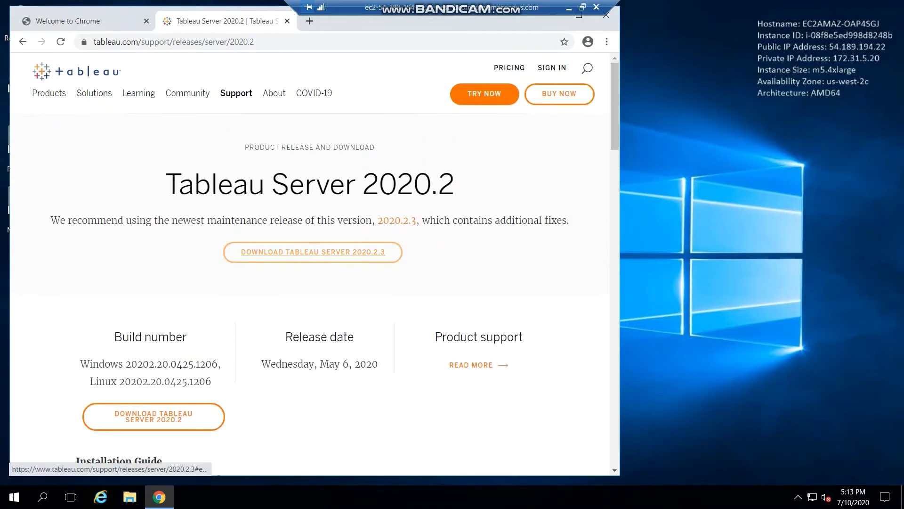
# Download TableauServer-64bit-2020-2-3.exe from the 2020.2.3 files and open the finished download
pyautogui.click(313, 252)
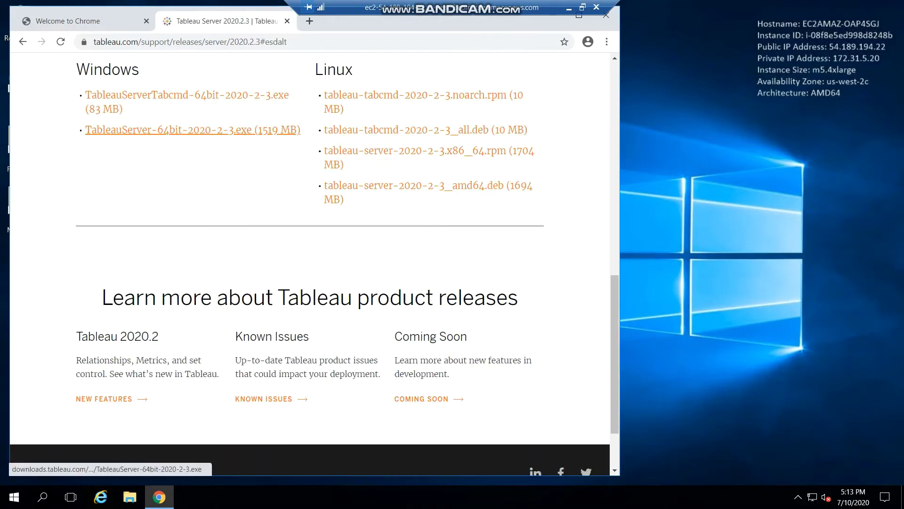
pyautogui.click(192, 129)
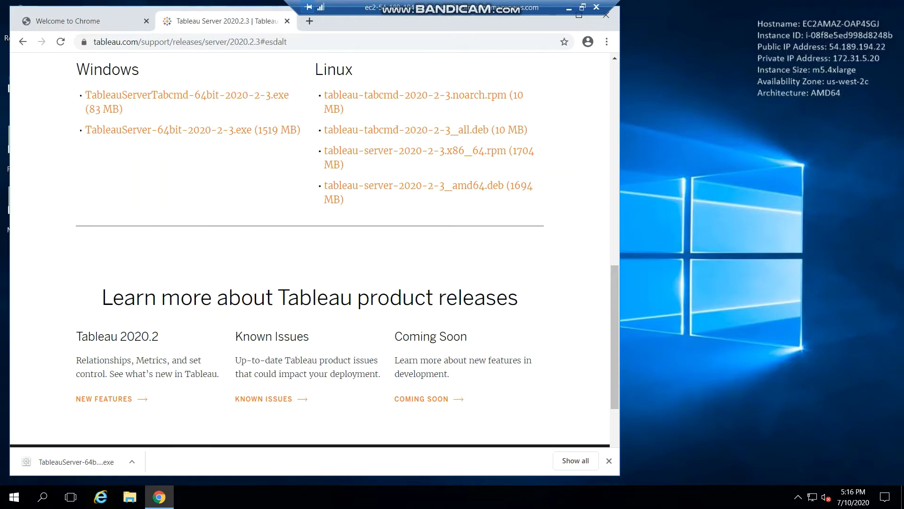
pyautogui.scroll(1, 310, 254)
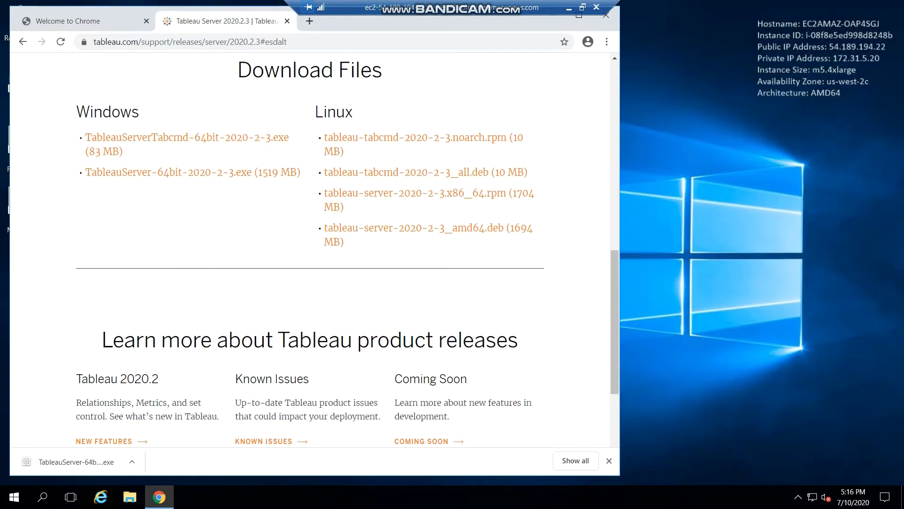
pyautogui.scroll(7, 310, 254)
pyautogui.scroll(-5, 310, 255)
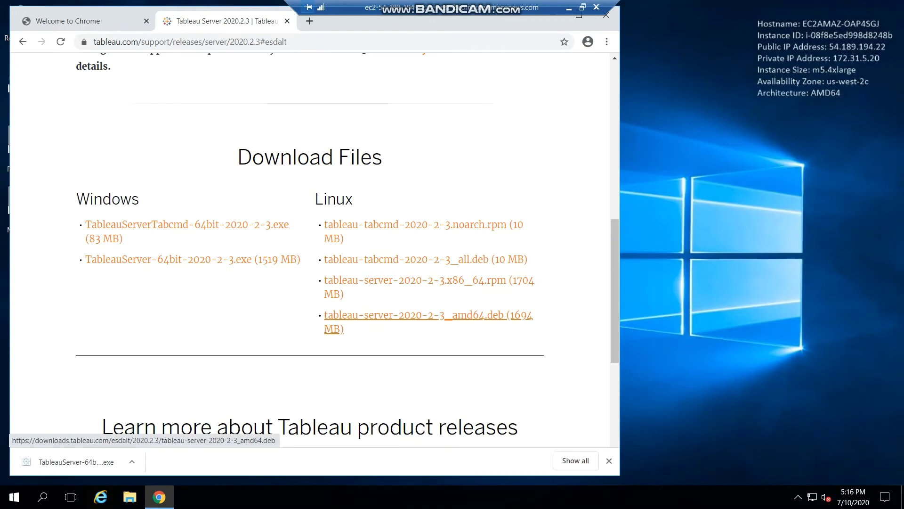
pyautogui.scroll(-2, 429, 315)
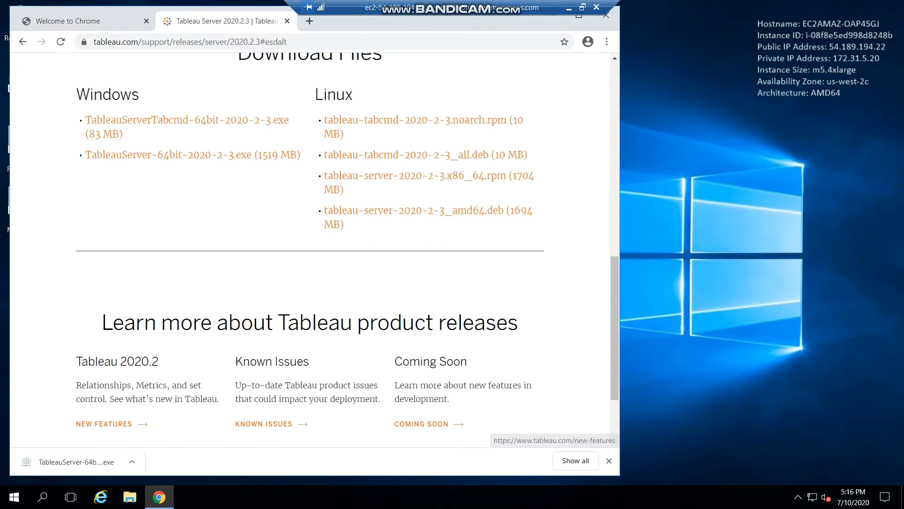
pyautogui.click(75, 462)
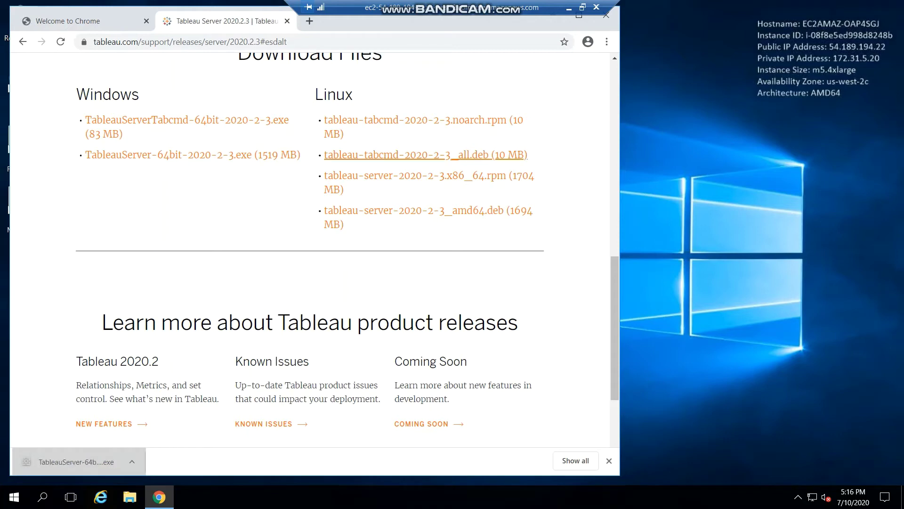
# Allow the Tableau Server installer to run from its security warning
pyautogui.press('super+d')
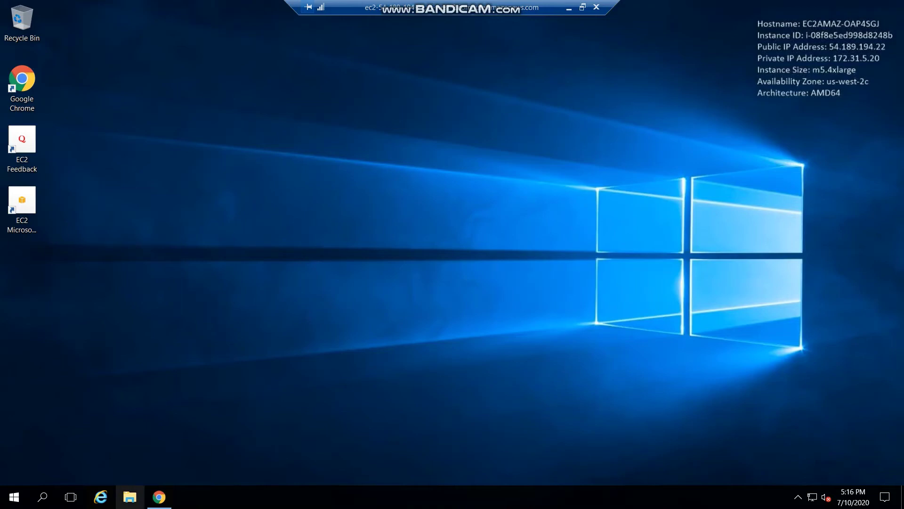
pyautogui.click(130, 497)
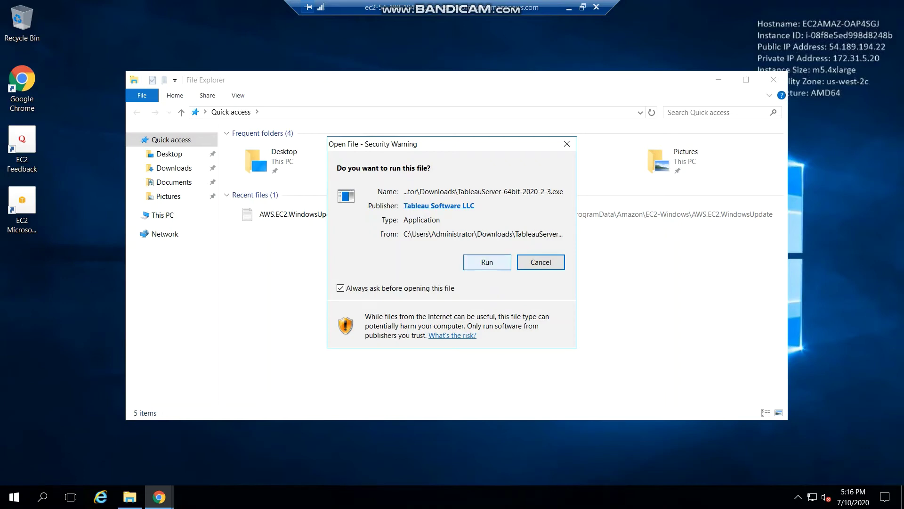
pyautogui.click(487, 261)
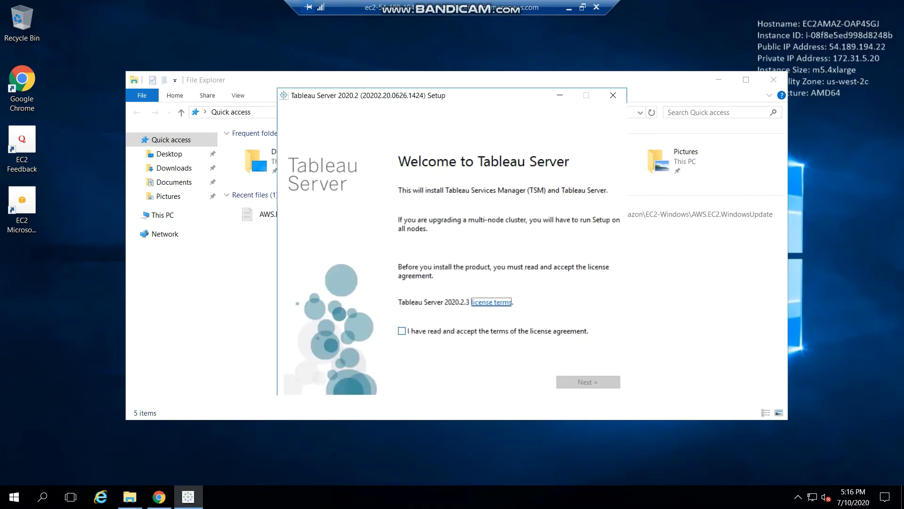
# Accept the license agreement and keep the default C:\Program Files\Tableau\Tableau Server location
pyautogui.press('Tab')
pyautogui.press('space')
pyautogui.press('Tab')
pyautogui.press('Return')
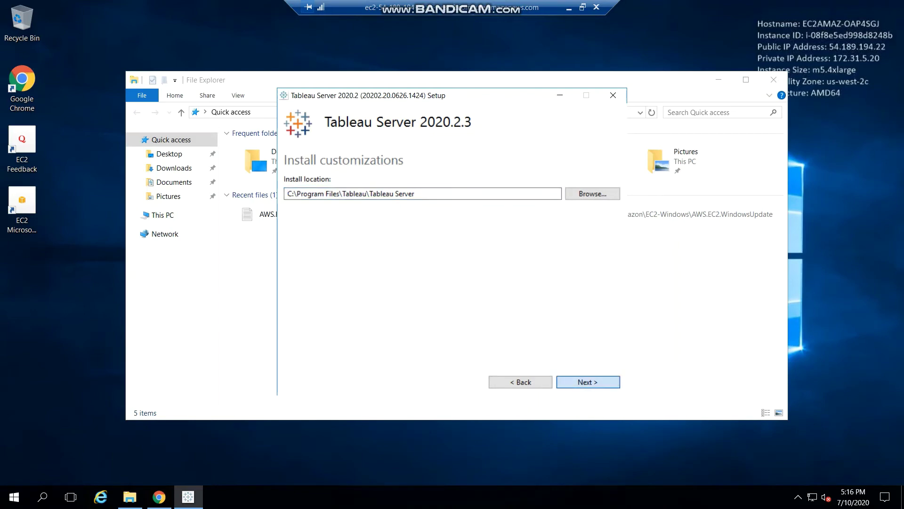
pyautogui.press('Return')
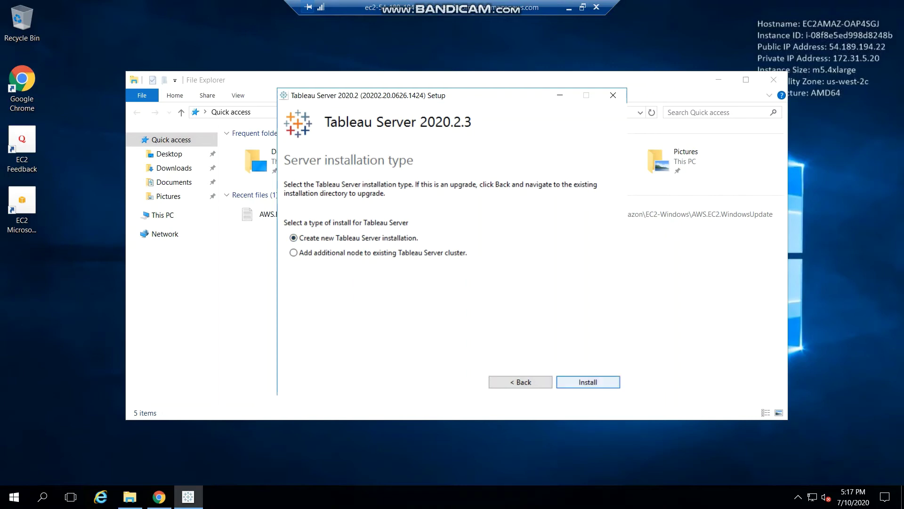
# Choose a new Tableau Server installation and let it install
pyautogui.press('Return')
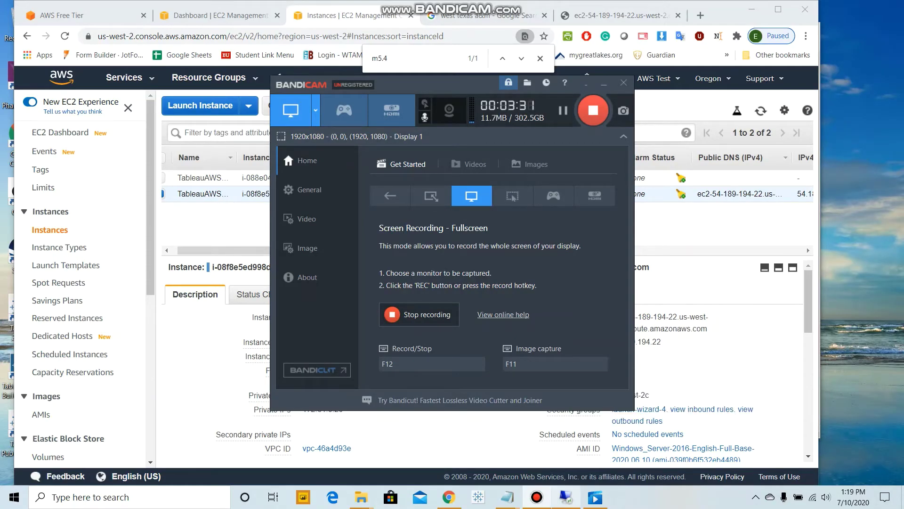
pyautogui.hotkey('alt', 'Tab')
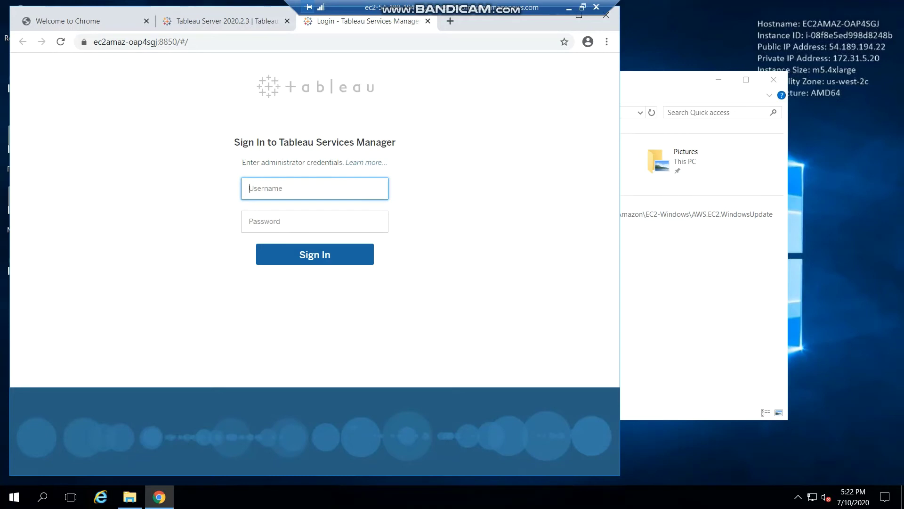
# Sign in to TSM as 'administrator' with the account password
pyautogui.write('administrator')
pyautogui.click(264, 222)
pyautogui.write('••••••••••')
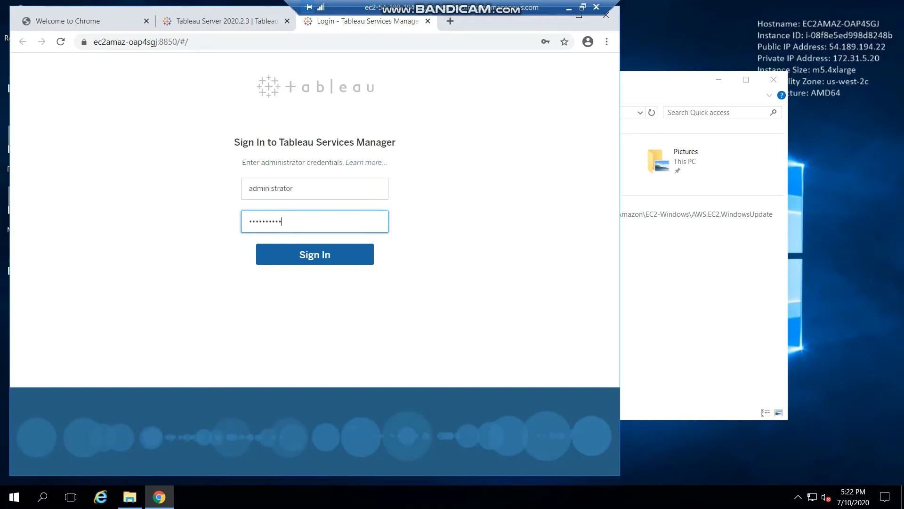
pyautogui.write('••')
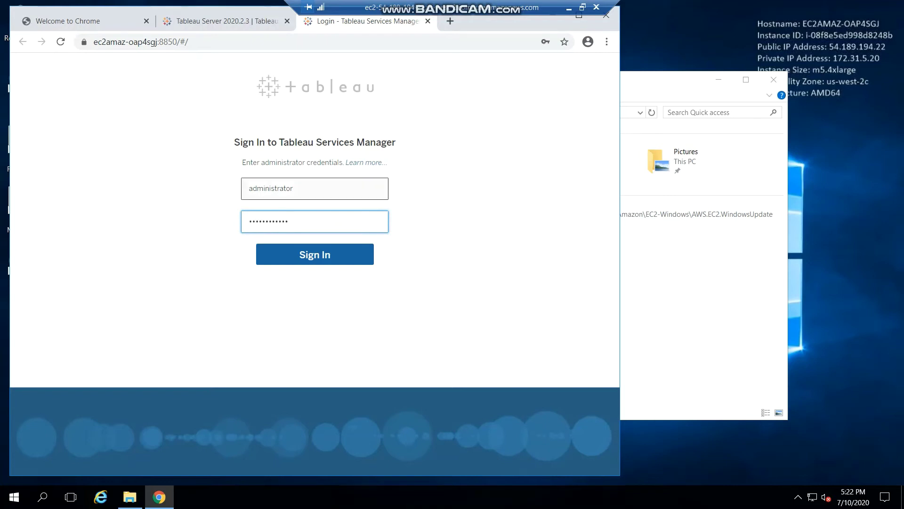
pyautogui.click(315, 254)
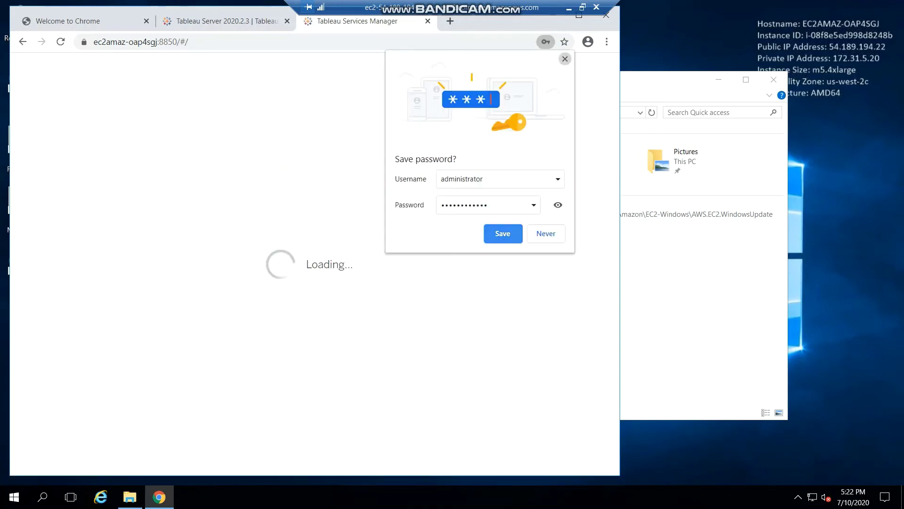
# Dismiss Chrome's save-password offer and start the Tableau Server trial on the Activate page
pyautogui.click(565, 58)
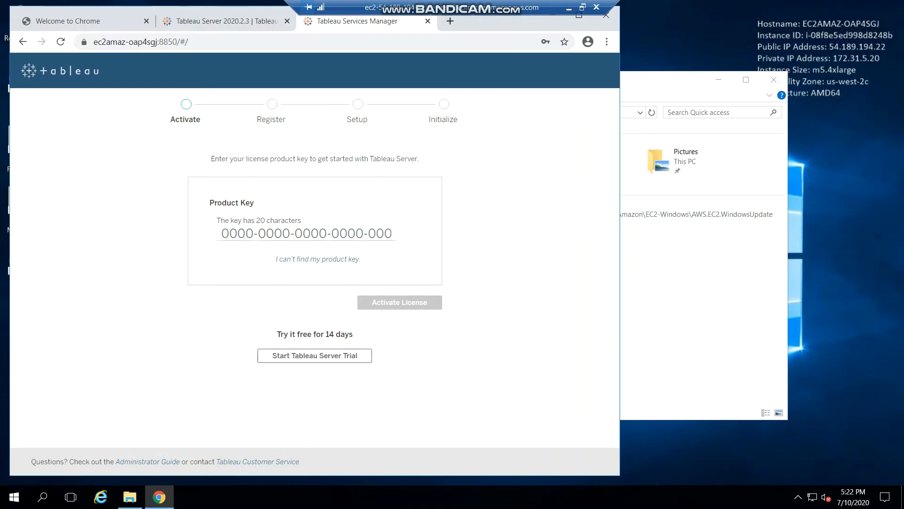
pyautogui.click(315, 355)
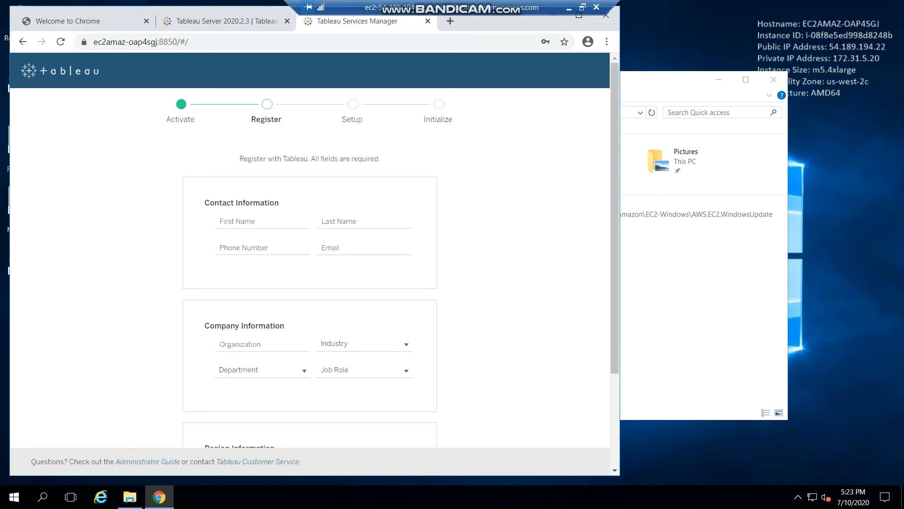
# Enter the registrant's first name, last name, phone number and e-mail address in the form
pyautogui.click(261, 221)
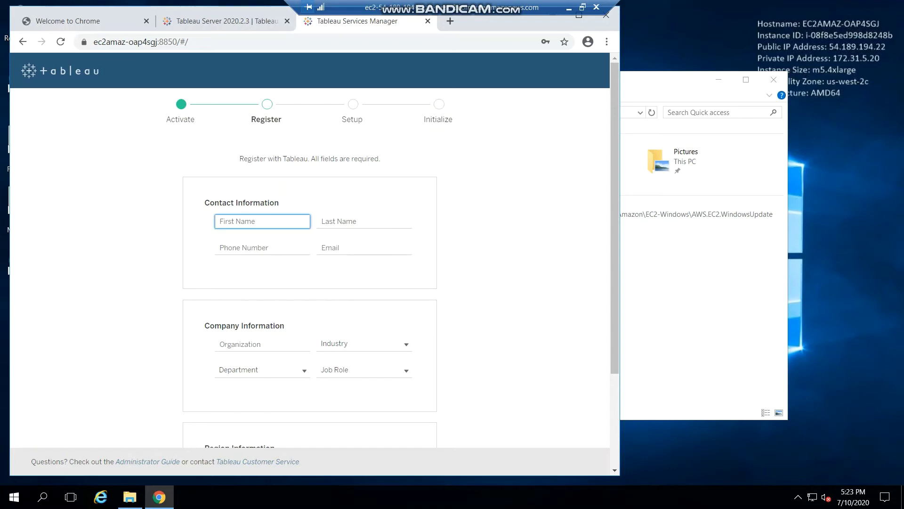
pyautogui.write('Emman')
pyautogui.press('BackSpace')
pyautogui.press('BackSpace')
pyautogui.press('BackSpace')
pyautogui.press('BackSpace')
pyautogui.press('BackSpace')
pyautogui.press('Tab')
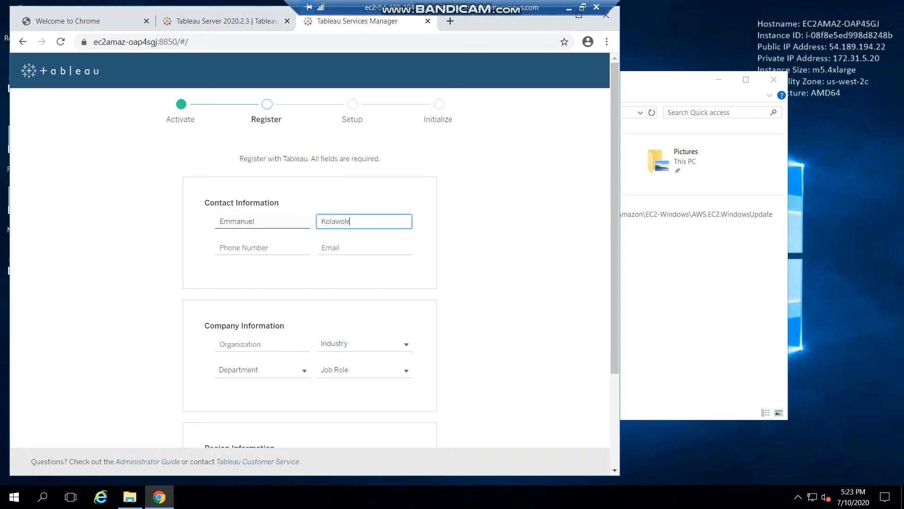
pyautogui.press('Tab')
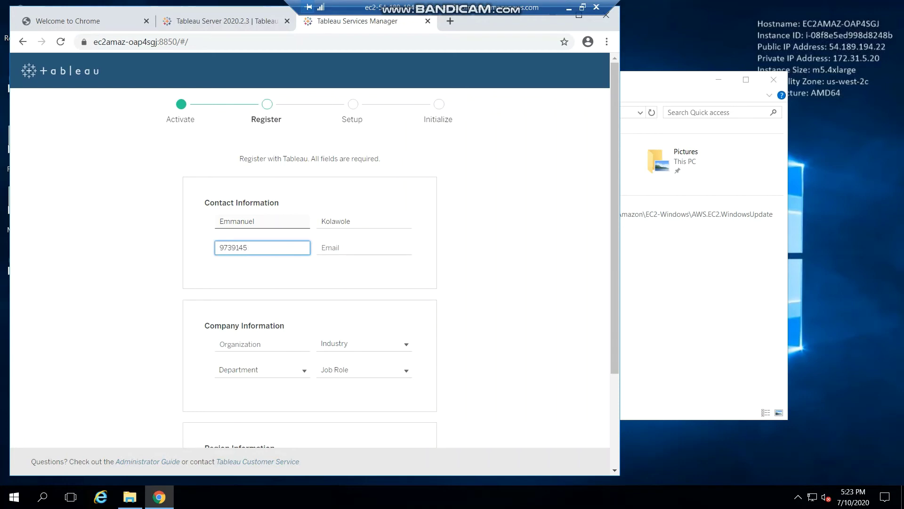
pyautogui.press('Tab')
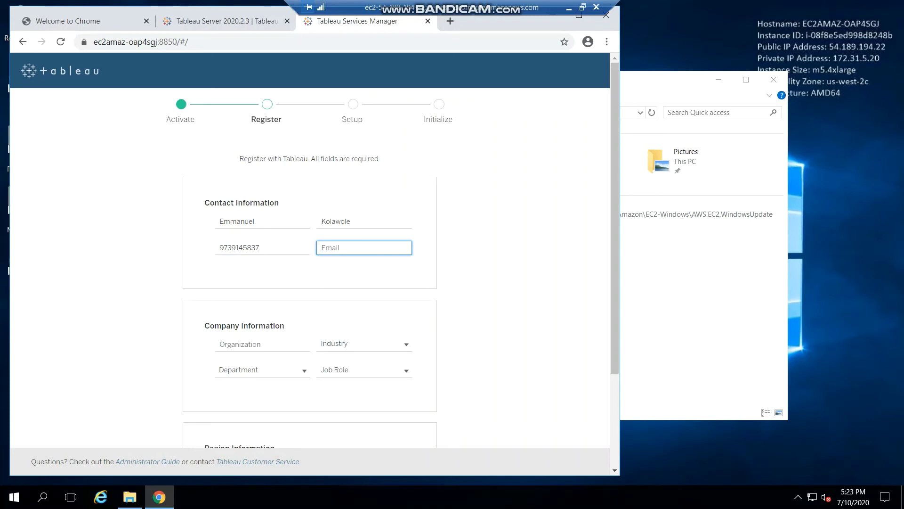
pyautogui.scroll(-3, 310, 283)
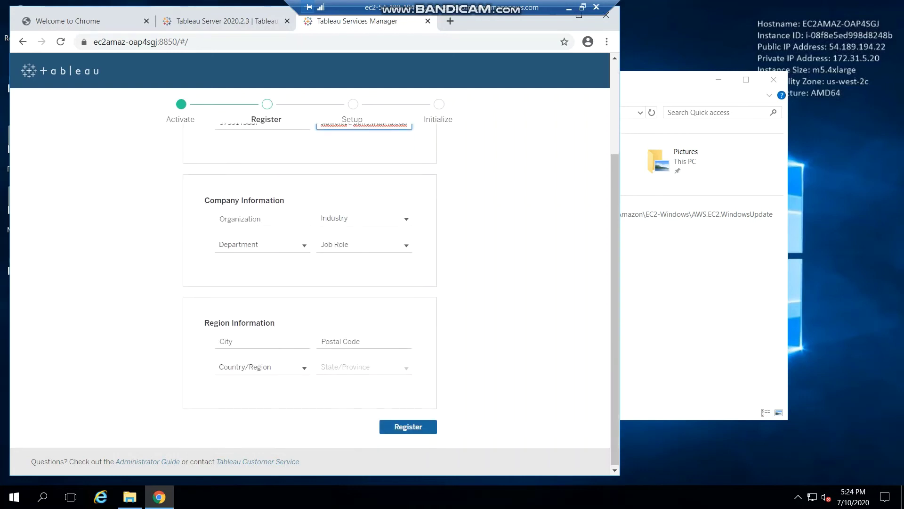
# Enter 'West Texas A&M University' as the organization name, fixing the capitalization typo
pyautogui.click(263, 218)
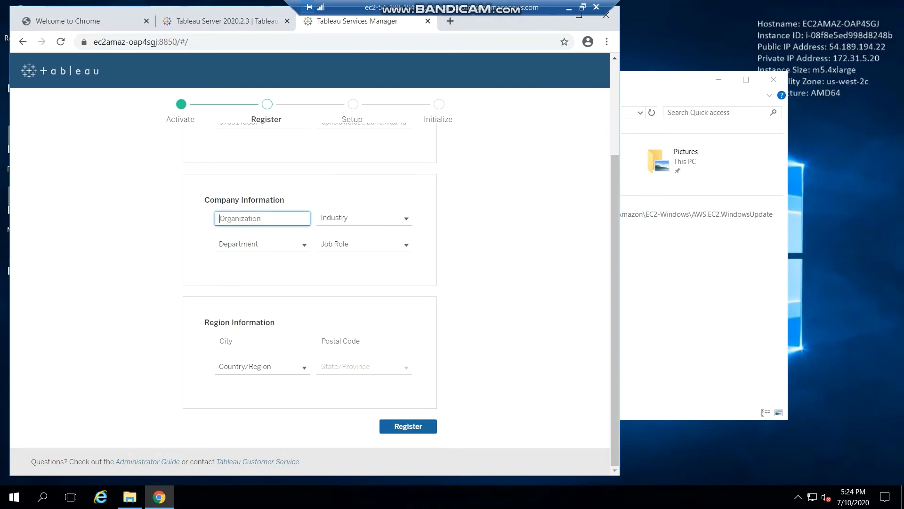
pyautogui.write('West Texas A&M UNiversity')
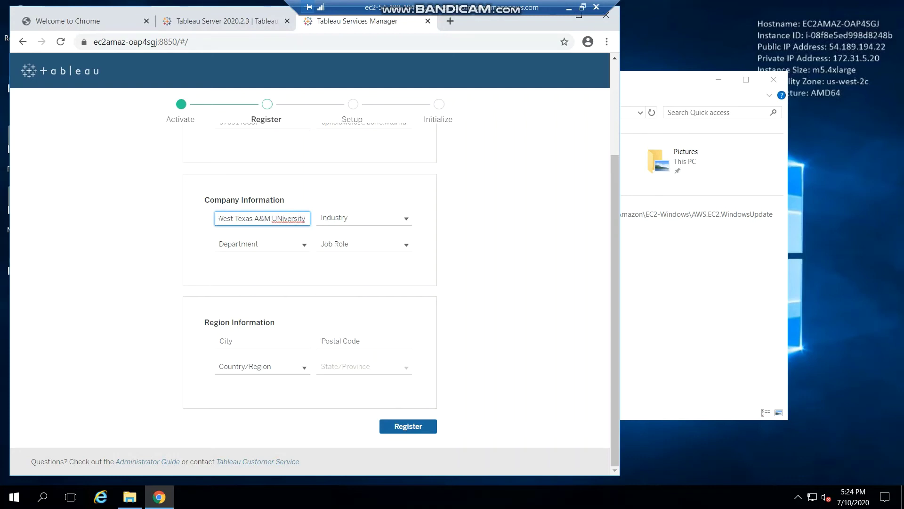
pyautogui.press('BackSpace')
pyautogui.write('n')
# Choose Education as industry, IT as department and Student as job role
pyautogui.press('Tab')
pyautogui.press('Down')
pyautogui.press('Down')
pyautogui.press('Down')
pyautogui.press('Down')
pyautogui.press('Down')
pyautogui.press('Down')
pyautogui.press('Down')
pyautogui.press('Down')
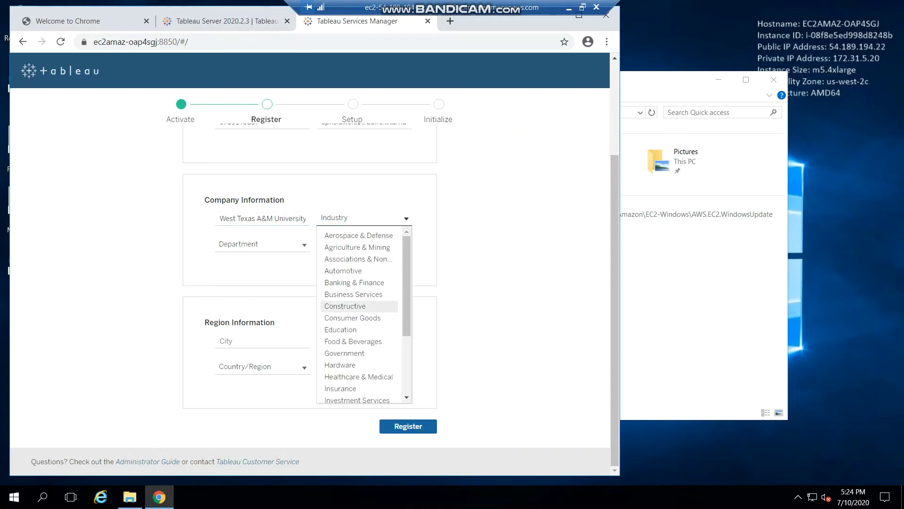
pyautogui.press('Return')
pyautogui.press('Tab')
pyautogui.press('Down')
pyautogui.press('Down')
pyautogui.press('Down')
pyautogui.press('Down')
pyautogui.press('Return')
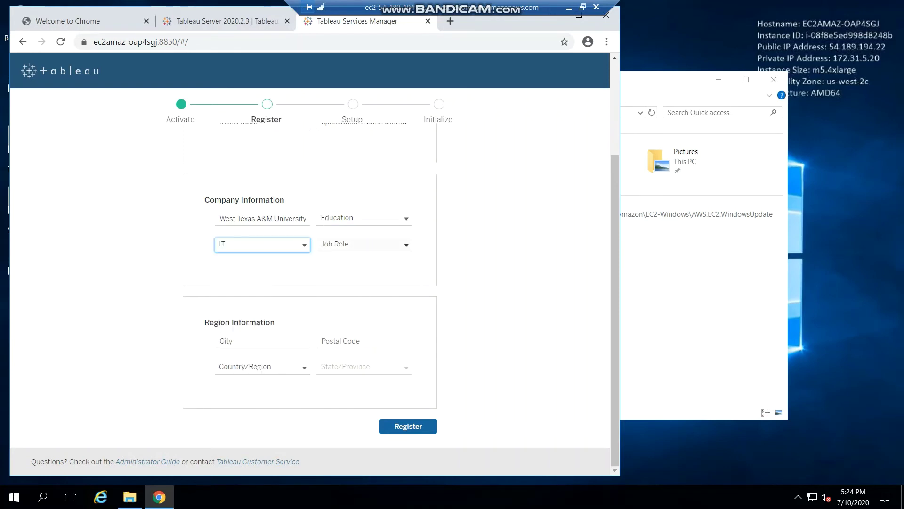
pyautogui.press('Tab')
pyautogui.press('s')
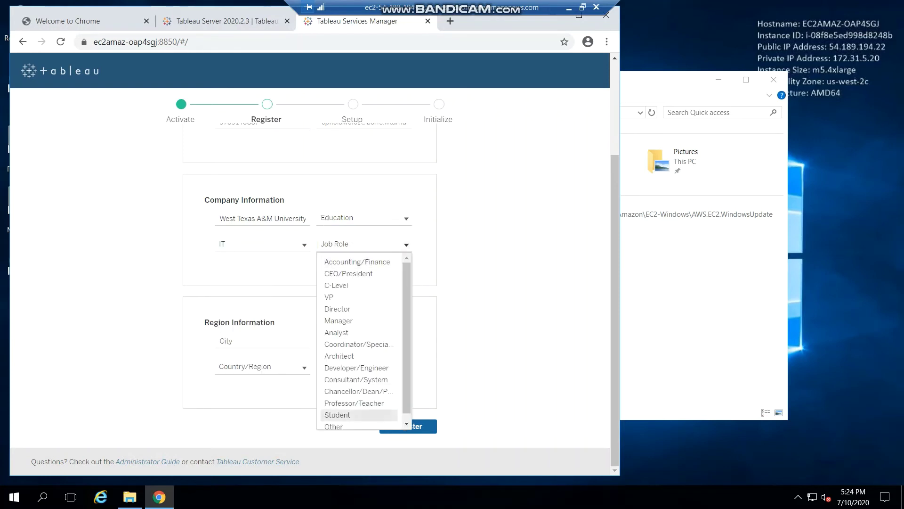
pyautogui.press('Return')
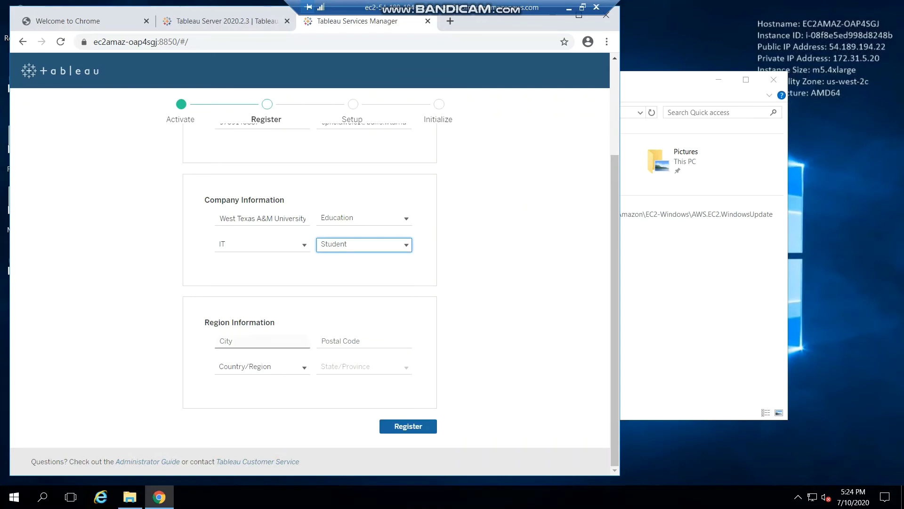
# Fill in the city as Canyon
pyautogui.press('Tab')
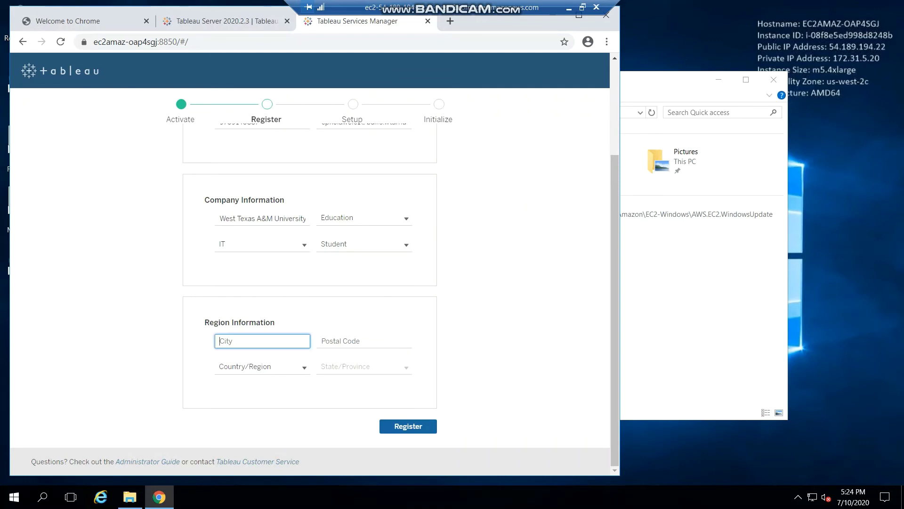
pyautogui.write('Car')
pyautogui.write('yon')
pyautogui.press('Tab')
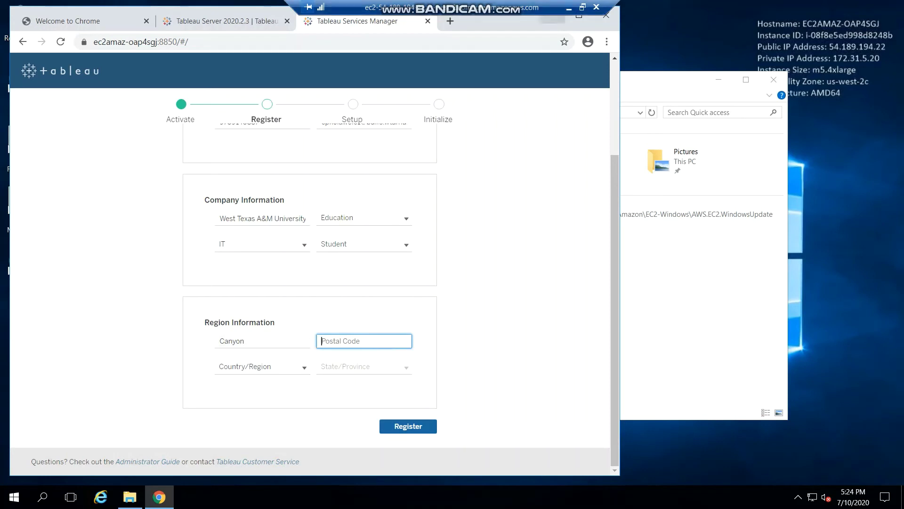
pyautogui.click(569, 8)
pyautogui.hotkey('ctrl', 'Tab')
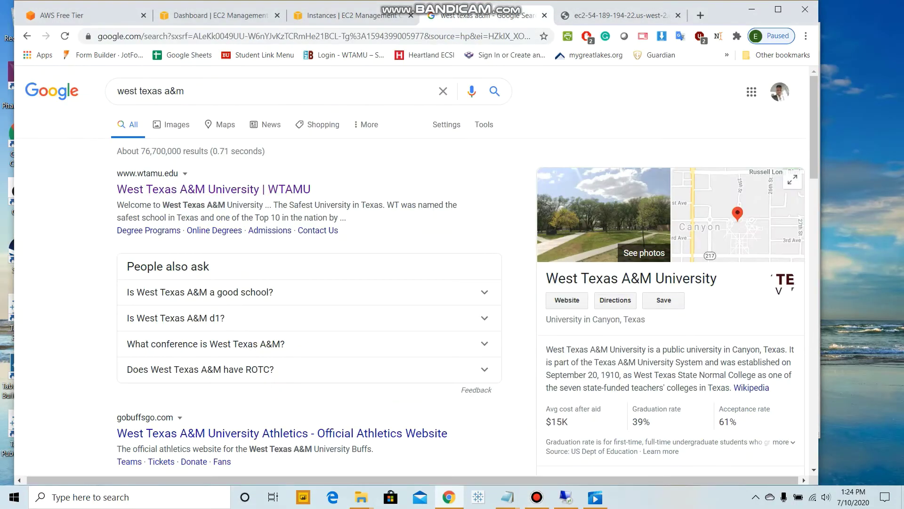
pyautogui.scroll(-5, 415, 283)
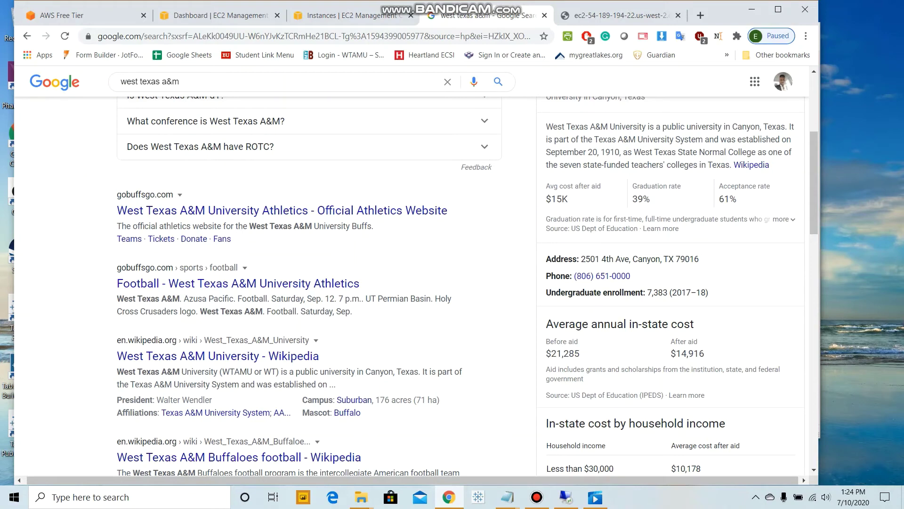
pyautogui.click(537, 497)
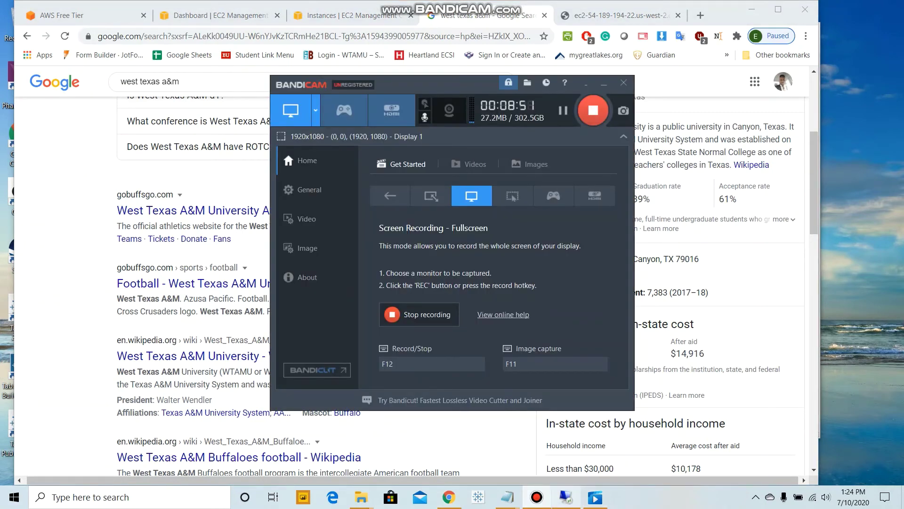
pyautogui.hotkey('alt', 'Tab')
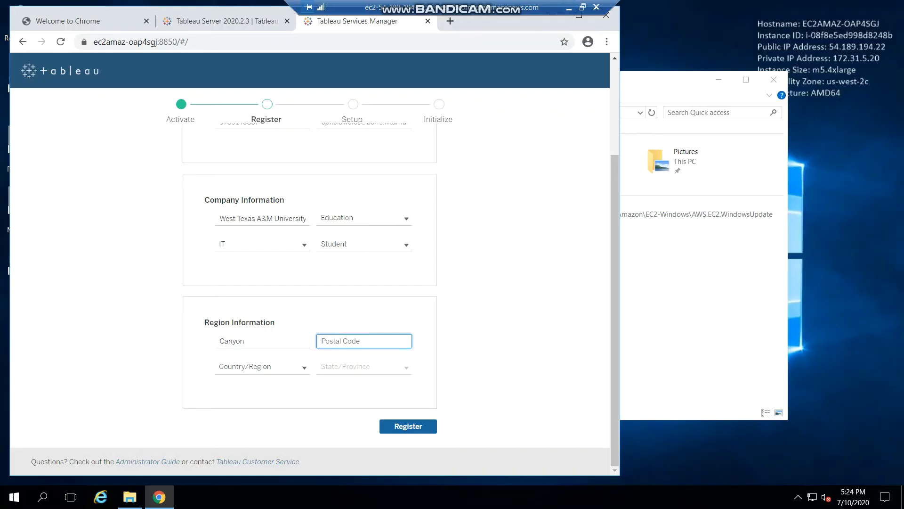
# Enter postal code 79016, select United States and Texas, and submit the registration
pyautogui.write('79016')
pyautogui.click(262, 367)
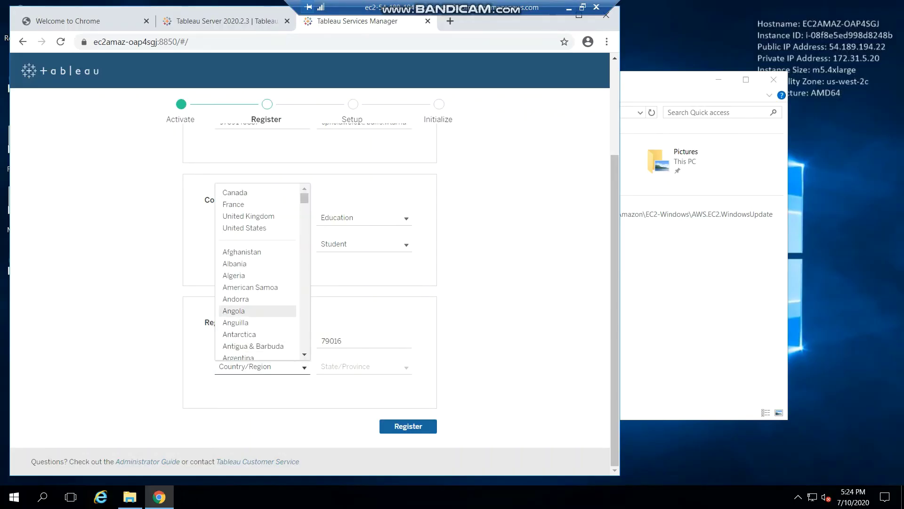
pyautogui.click(245, 227)
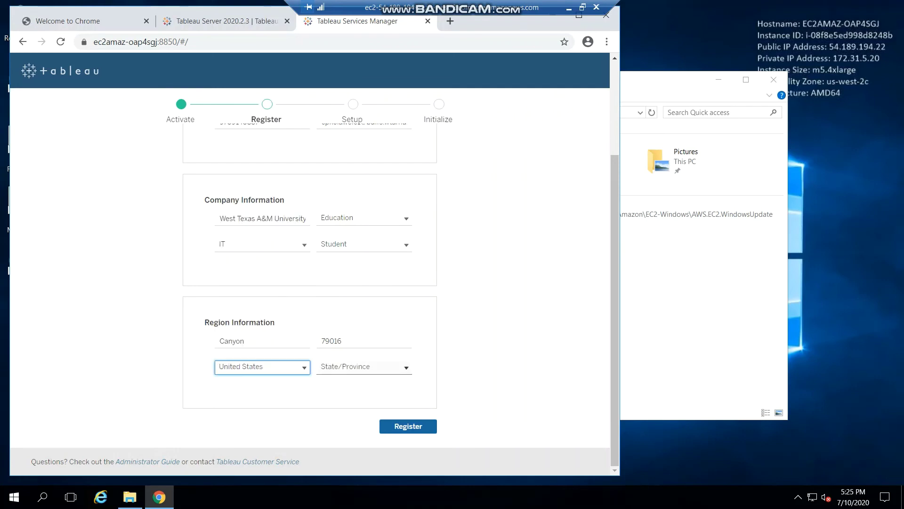
pyautogui.click(364, 366)
pyautogui.scroll(-10, 360, 268)
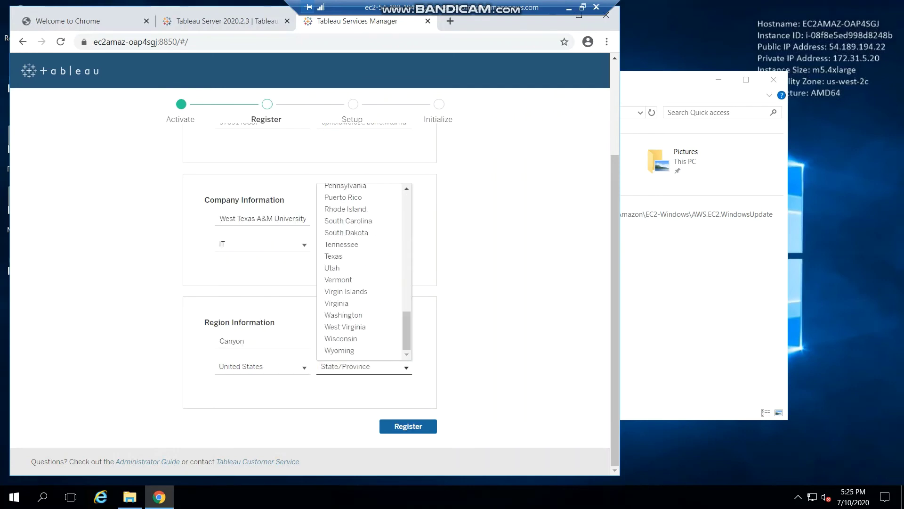
pyautogui.click(333, 255)
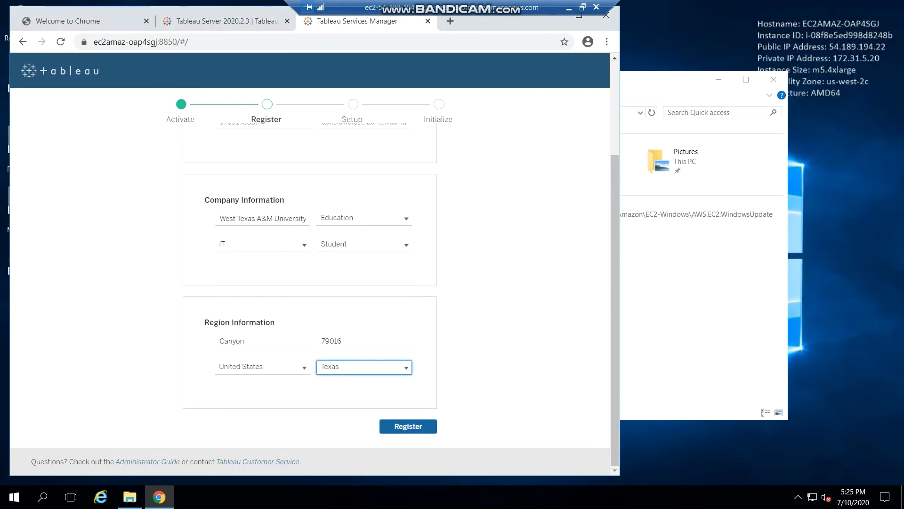
pyautogui.press('Return')
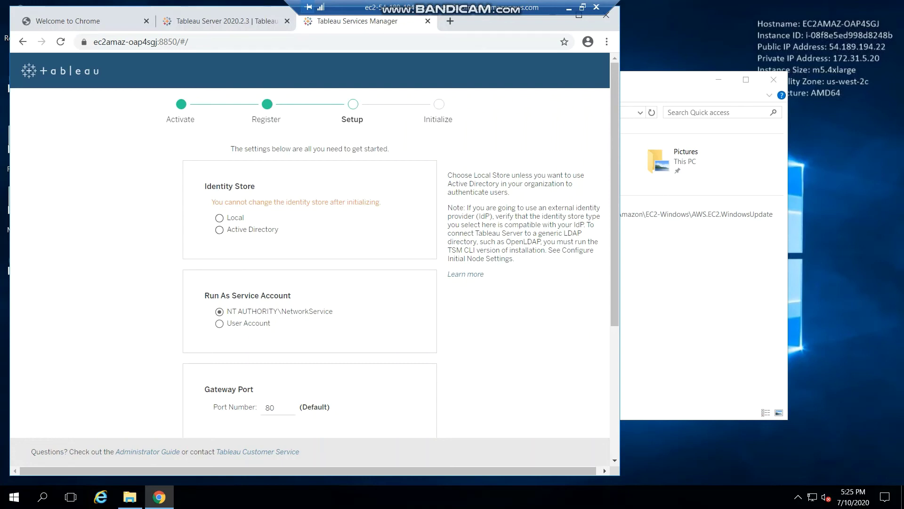
# Scroll down the Setup page to the Initialize button
pyautogui.scroll(-5, 603, 468)
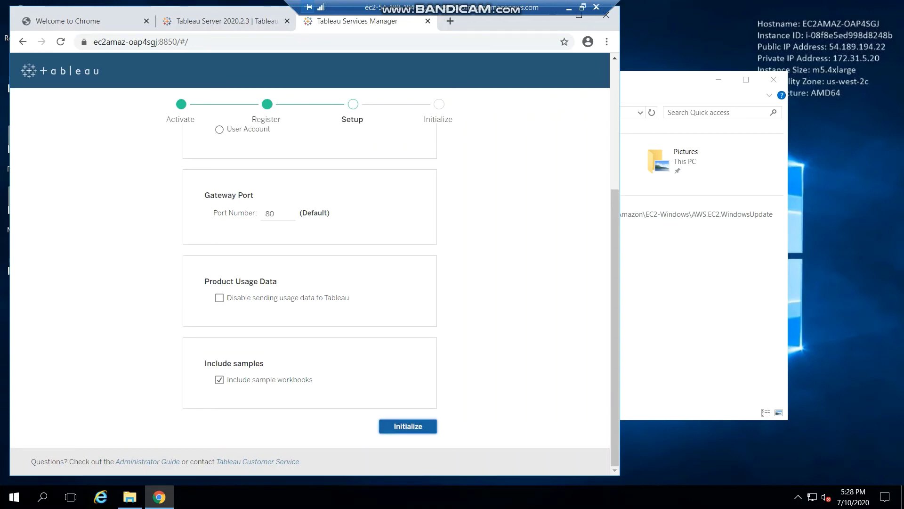
# Start initializing Tableau Server from the Setup page
pyautogui.press('Return')
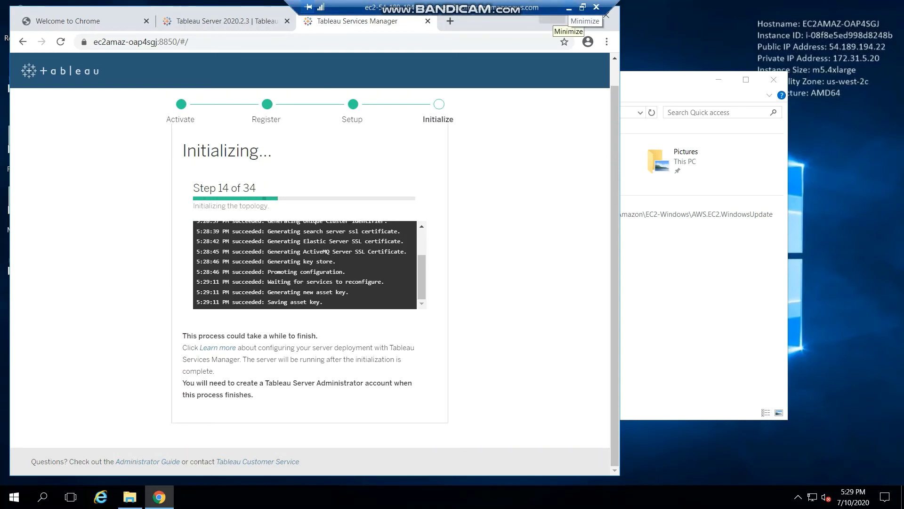
# Leave the remote session, stop the screen recording, and continue once initialization completes
pyautogui.click(569, 8)
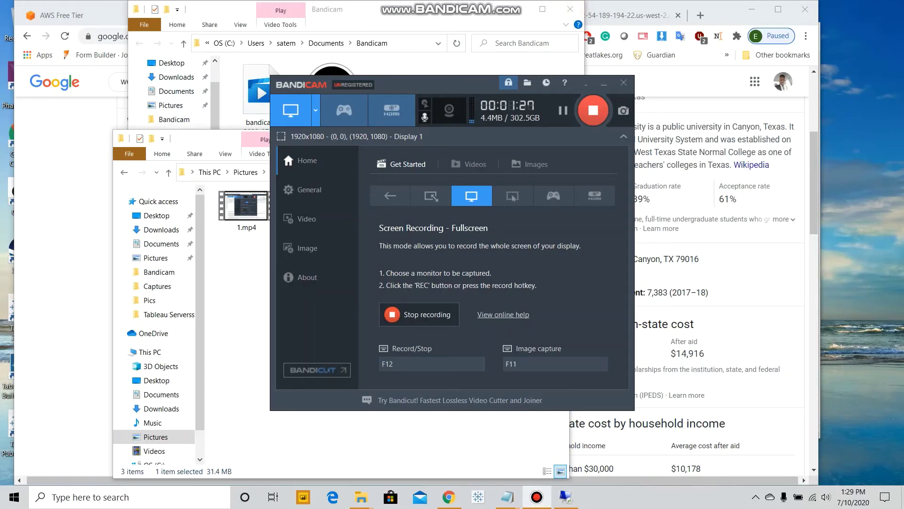
pyautogui.click(426, 315)
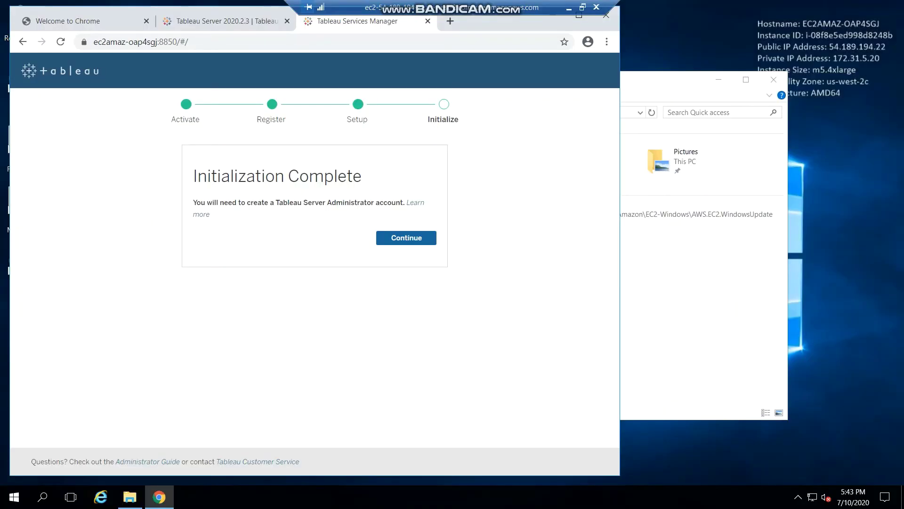
pyautogui.click(407, 237)
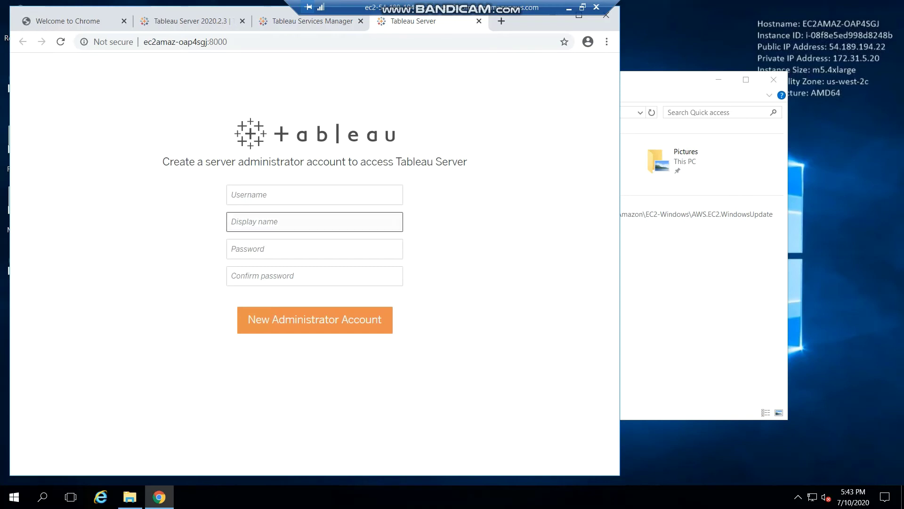
# Enter admin as both the administrator username and display name
pyautogui.click(263, 194)
pyautogui.write('satem')
pyautogui.press('Tab')
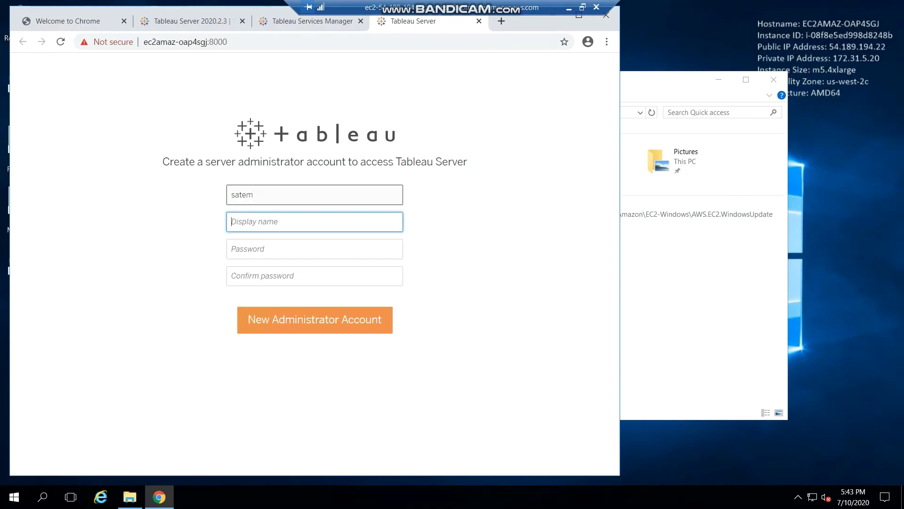
pyautogui.click(263, 194)
pyautogui.hotkey('ctrl', 'a')
pyautogui.write('admin')
pyautogui.press('Tab')
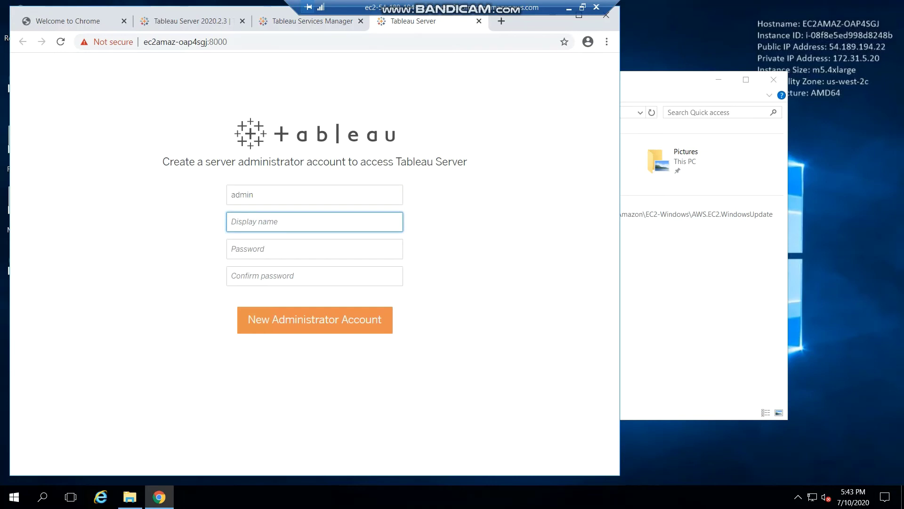
pyautogui.write('admin')
# Set the password, create the administrator account, and expand the side navigation
pyautogui.press('Tab')
pyautogui.write('••••••••••••')
pyautogui.press('Tab')
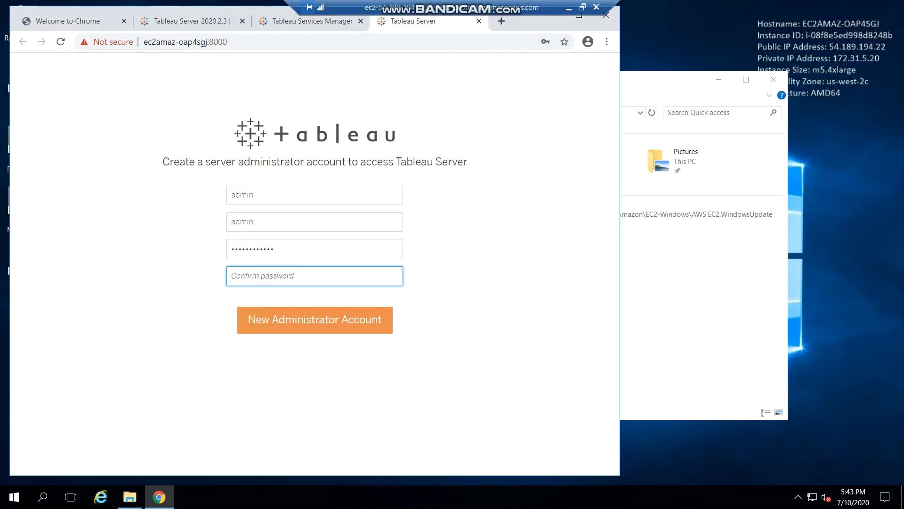
pyautogui.write('••••••••••••')
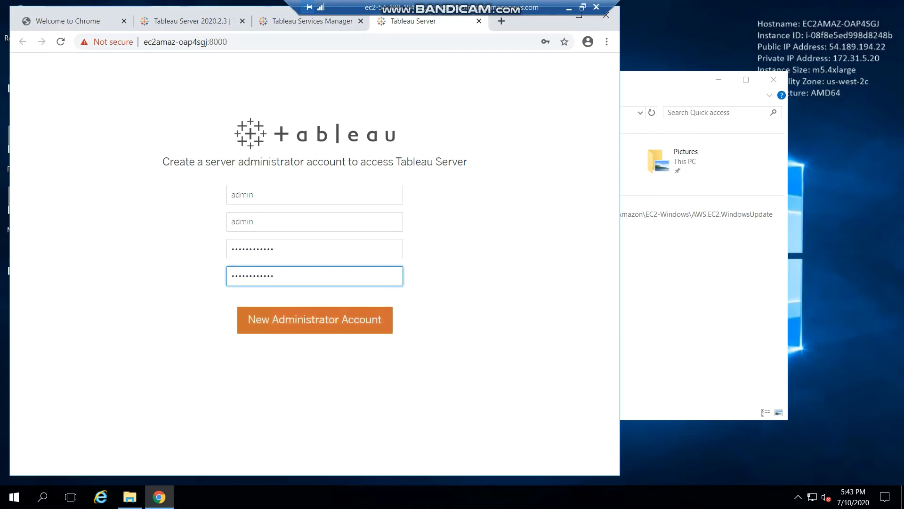
pyautogui.click(315, 320)
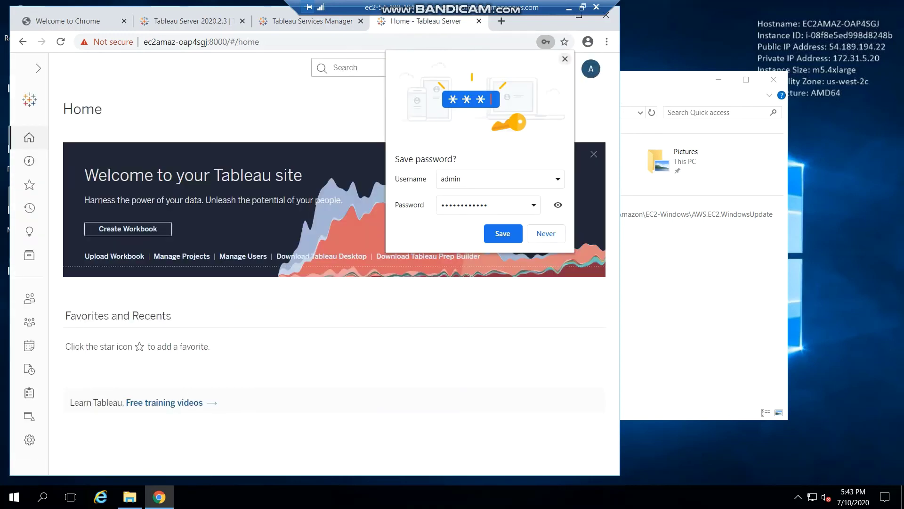
pyautogui.press('Return')
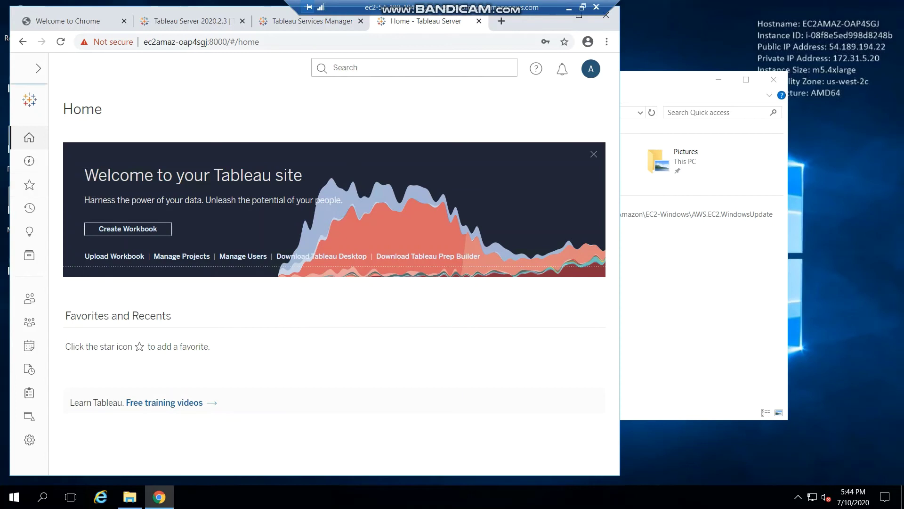
pyautogui.click(39, 69)
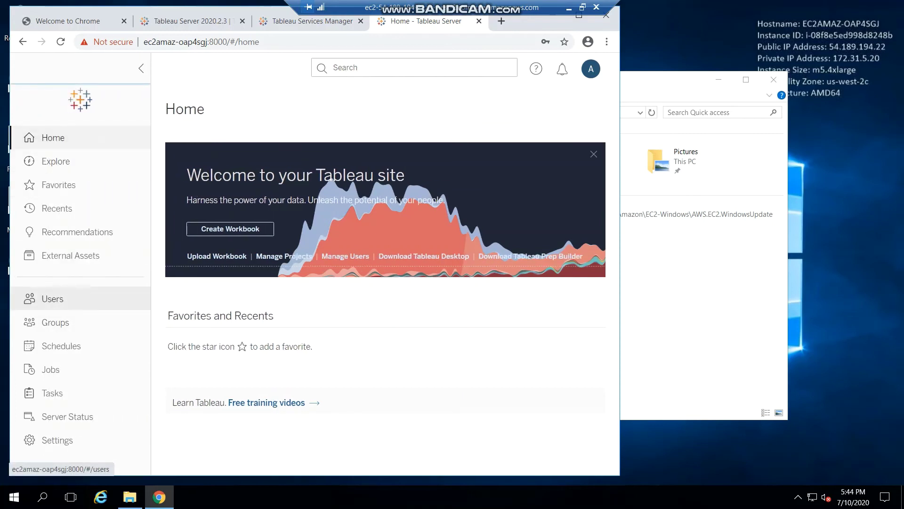
# Visit the Users and Groups pages, backing out of Add Users and Add Group
pyautogui.click(52, 299)
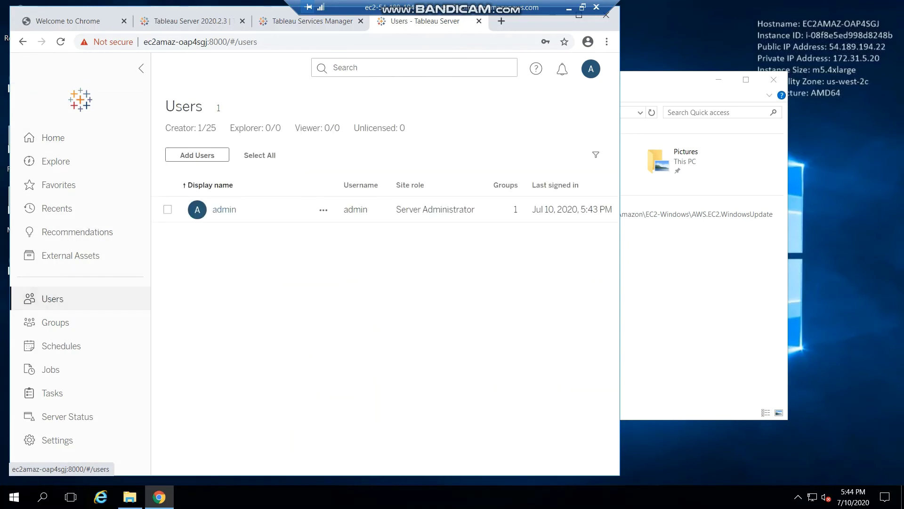
pyautogui.click(197, 155)
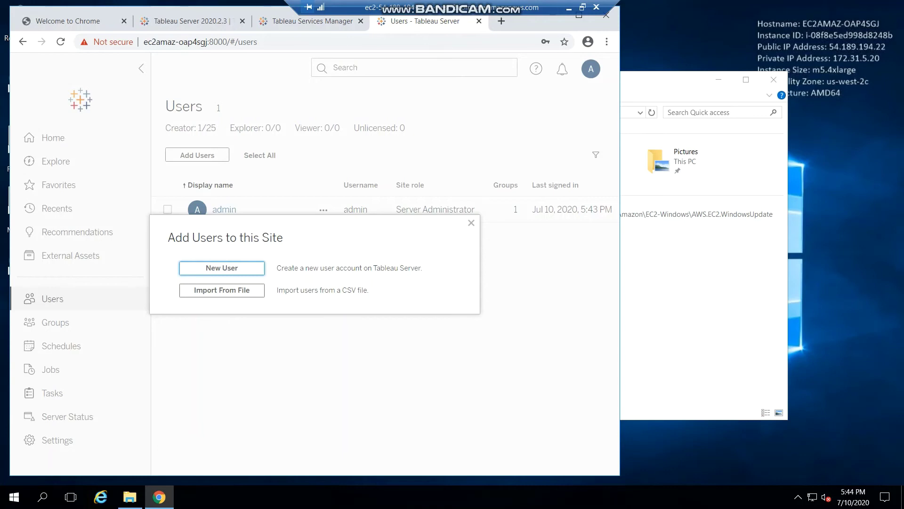
pyautogui.press('Escape')
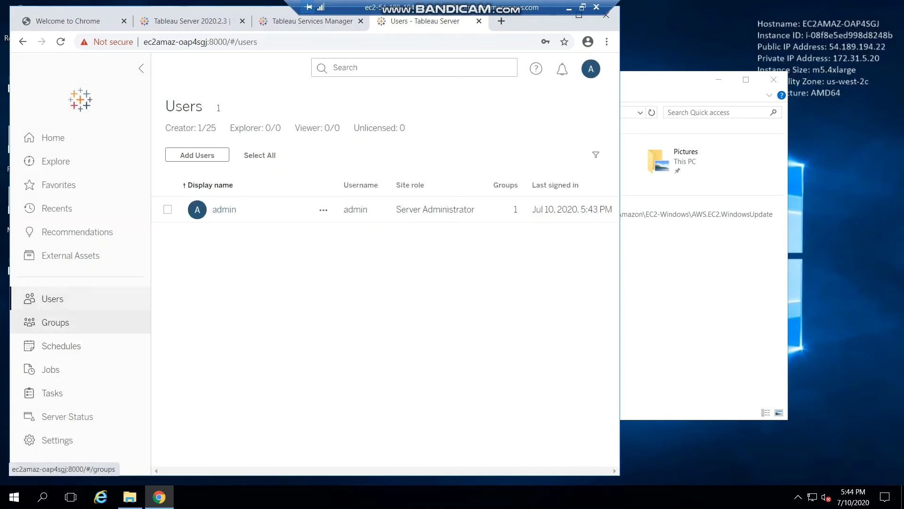
pyautogui.click(55, 323)
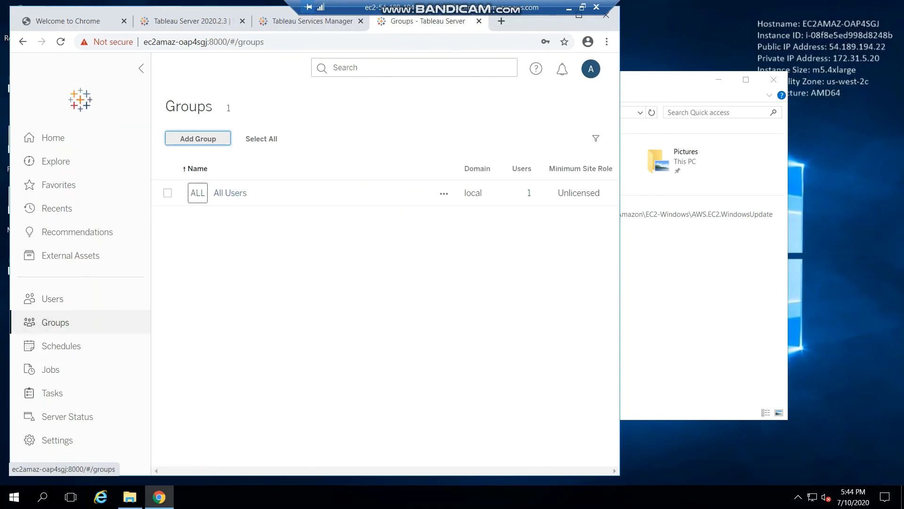
pyautogui.click(198, 139)
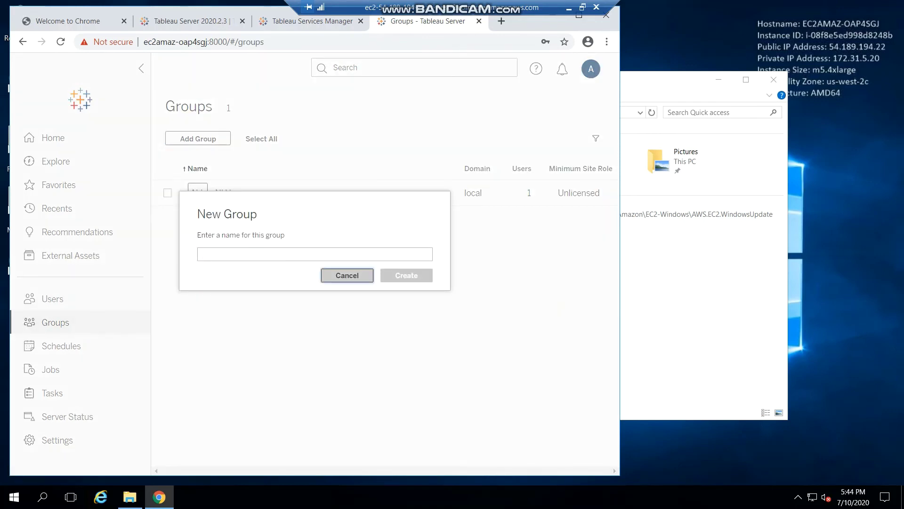
pyautogui.click(347, 275)
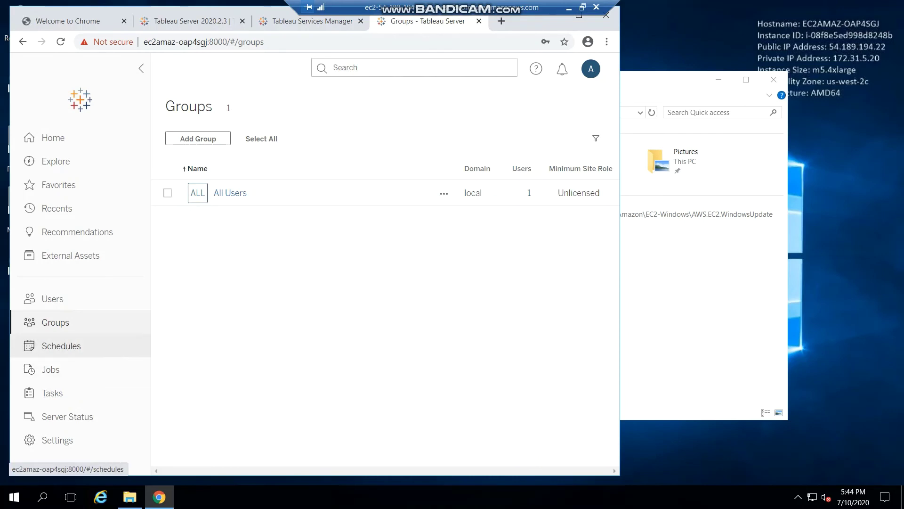
# Look through Schedules, Jobs and Tasks, then open the Tableau Samples project in Explore
pyautogui.click(62, 346)
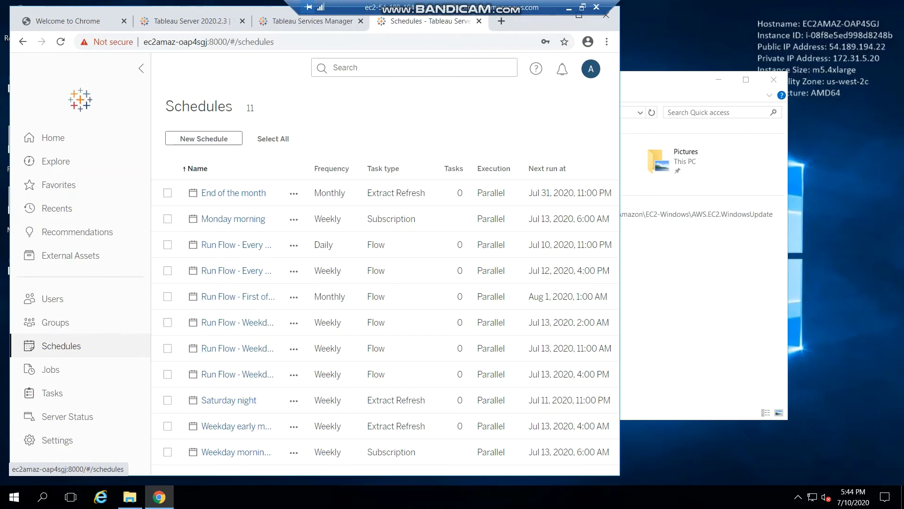
pyautogui.click(50, 369)
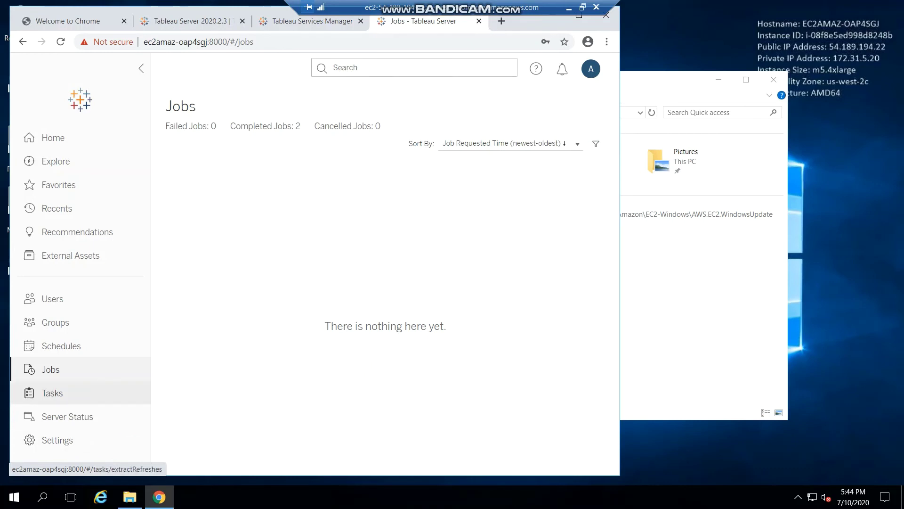
pyautogui.click(52, 393)
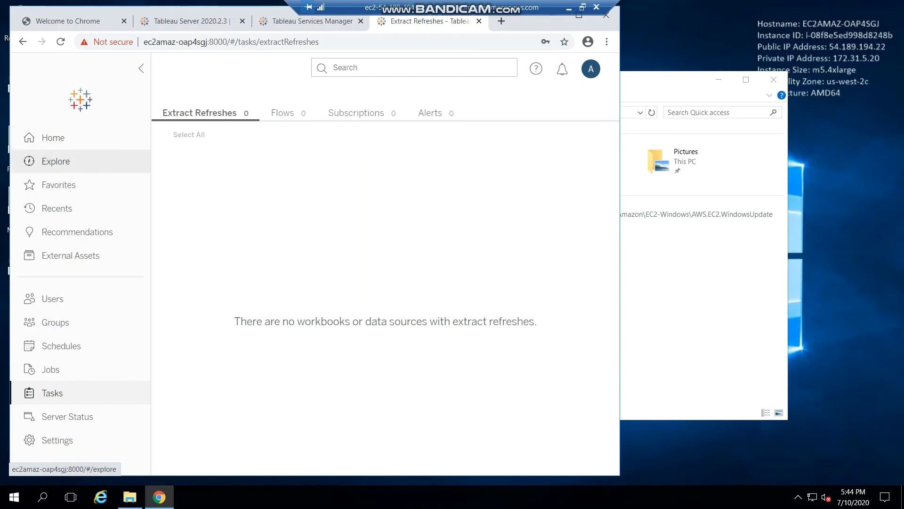
pyautogui.click(55, 161)
pyautogui.moveTo(441, 217)
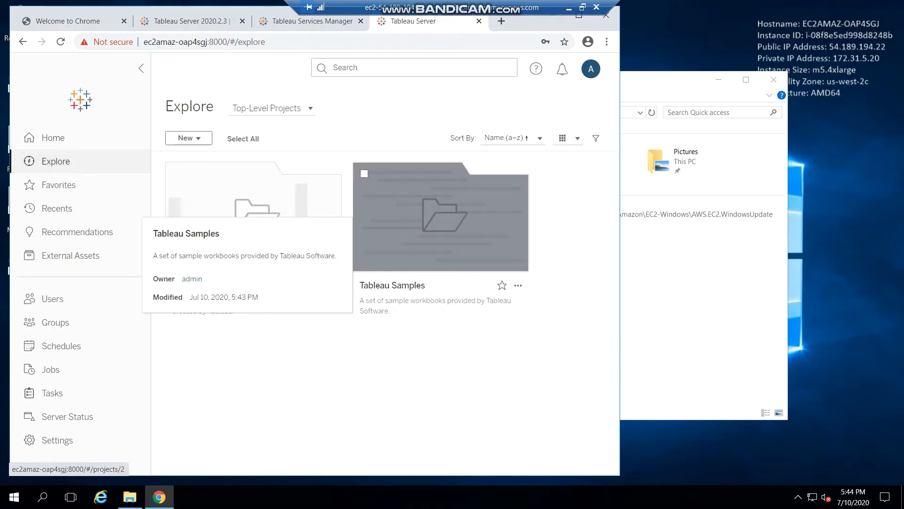
pyautogui.click(440, 217)
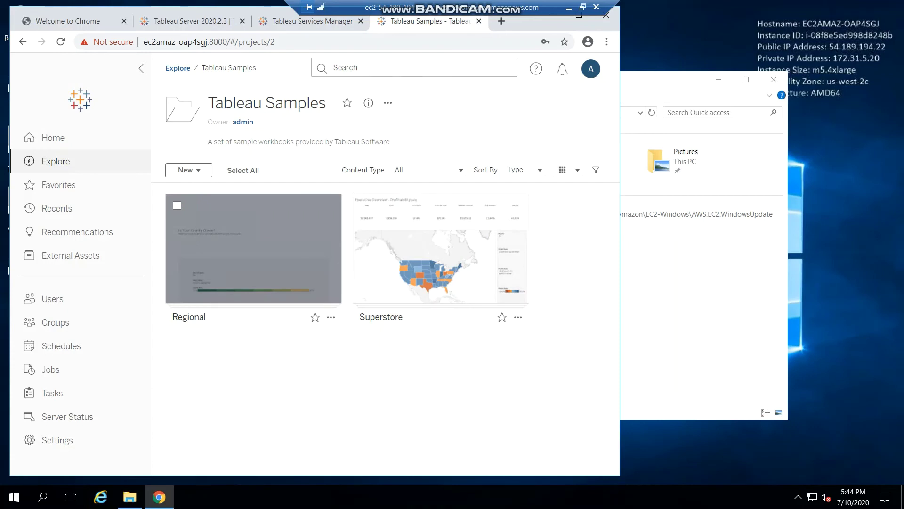
pyautogui.moveTo(254, 249)
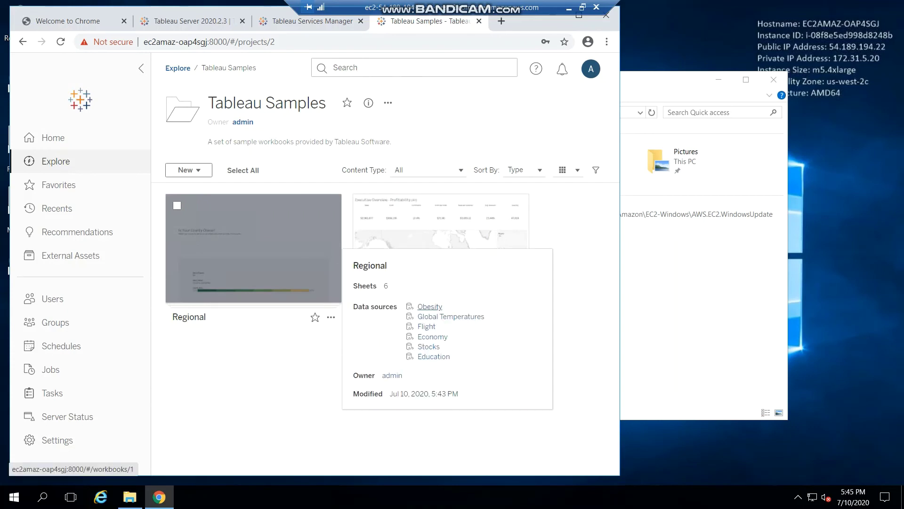
# View Regional's College admissions chart, highlight Arts & Sciences, then return to Explore
pyautogui.click(254, 248)
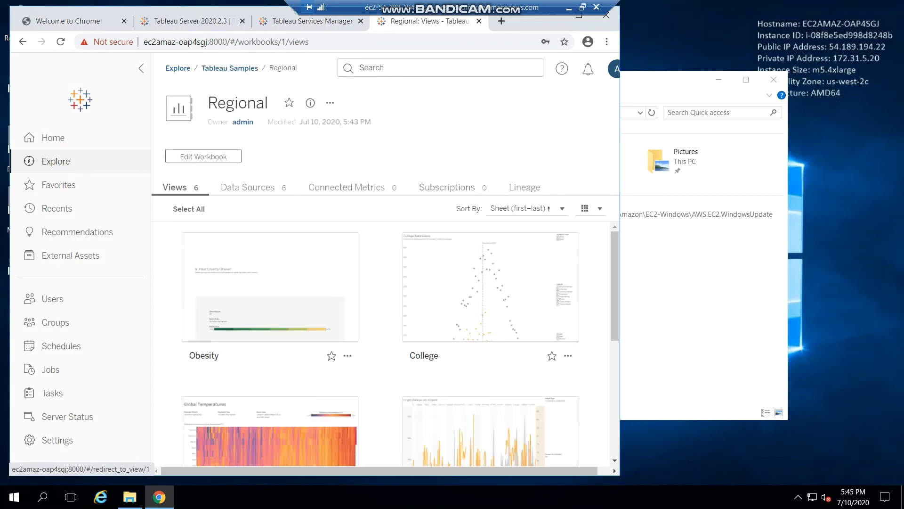
pyautogui.click(490, 288)
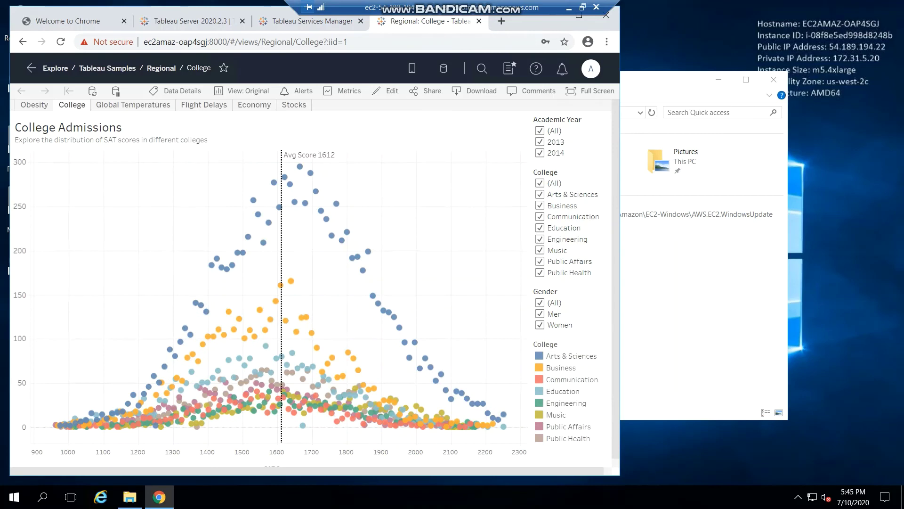
pyautogui.click(315, 190)
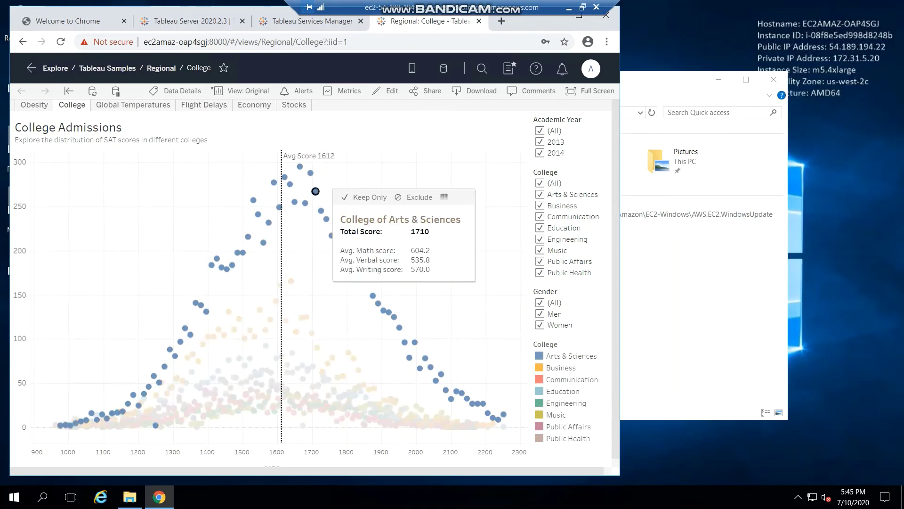
pyautogui.scroll(-1, 316, 191)
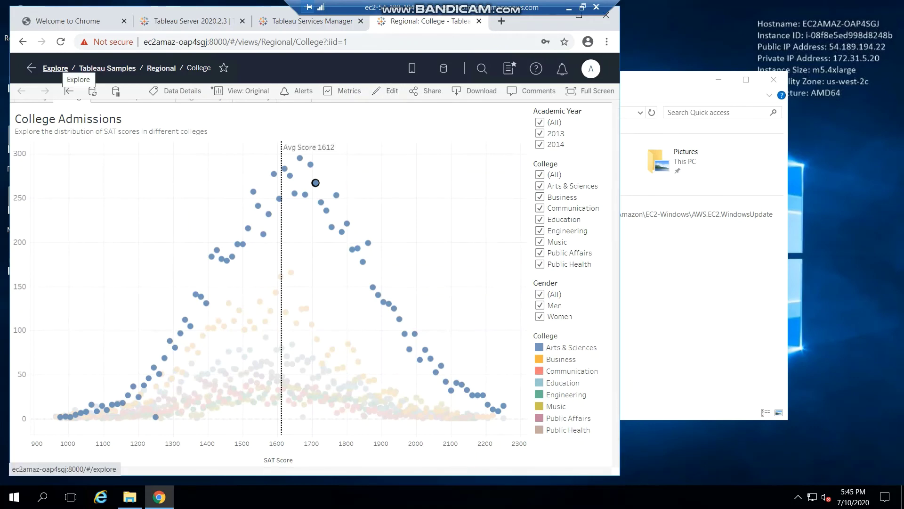
pyautogui.click(55, 69)
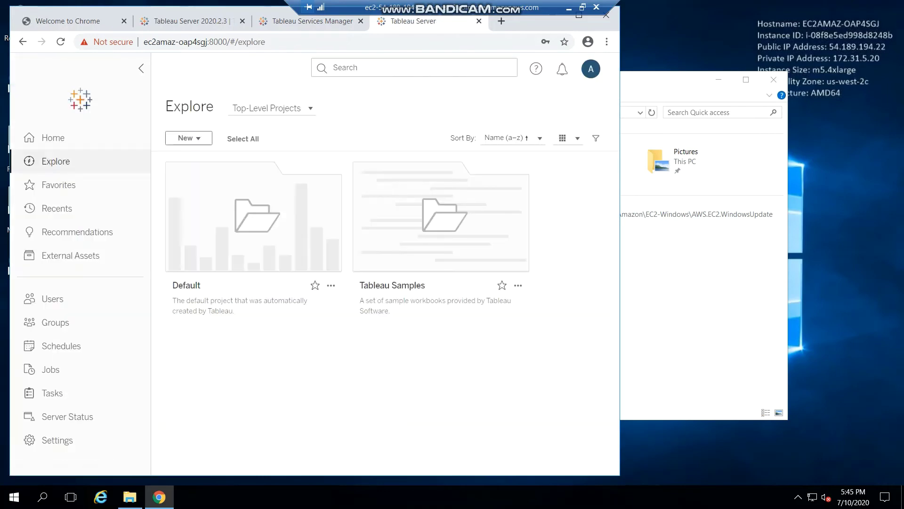
# Go to Home, then scroll through the Server Status process table and analysis reports
pyautogui.click(52, 137)
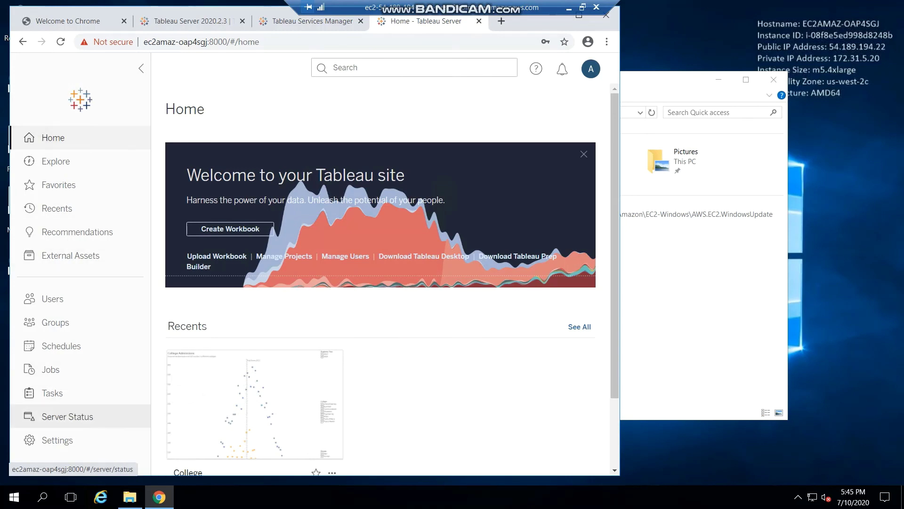
pyautogui.click(67, 416)
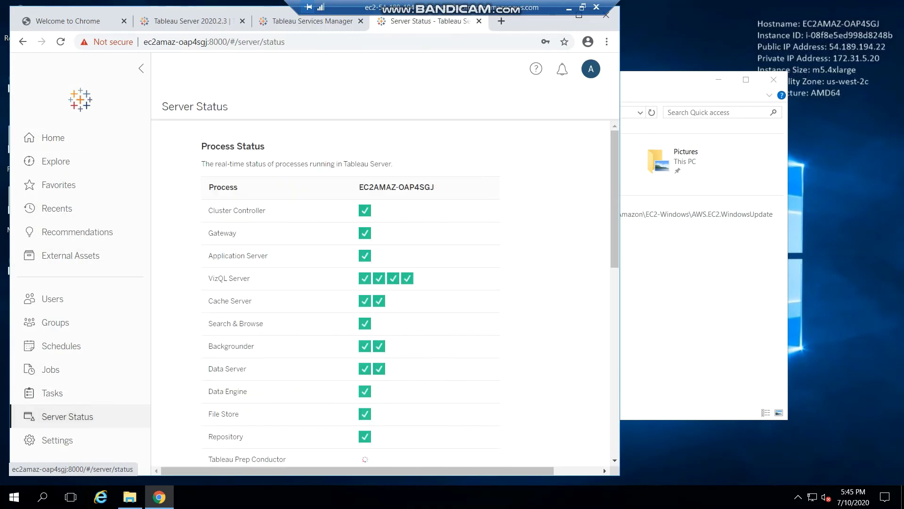
pyautogui.scroll(-4, 382, 292)
pyautogui.scroll(3, 382, 292)
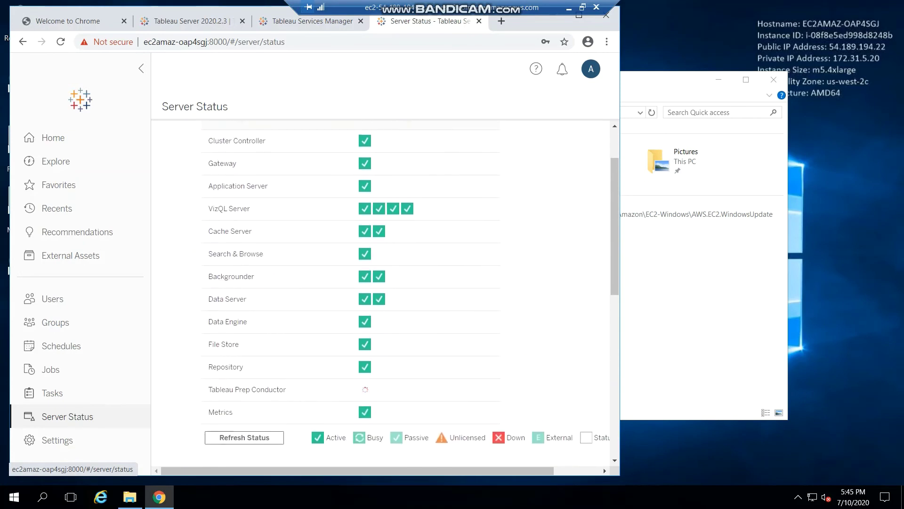
pyautogui.scroll(2, 381, 292)
pyautogui.scroll(-6, 382, 292)
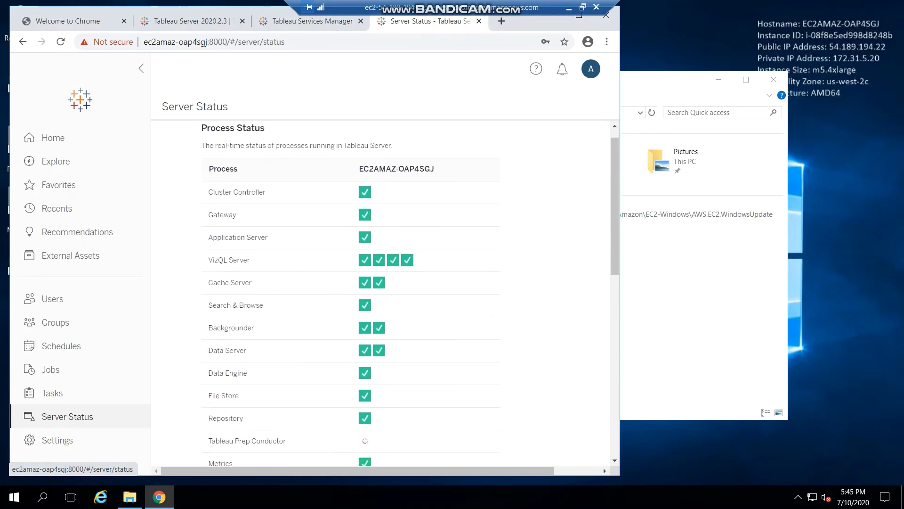
pyautogui.scroll(-4, 381, 292)
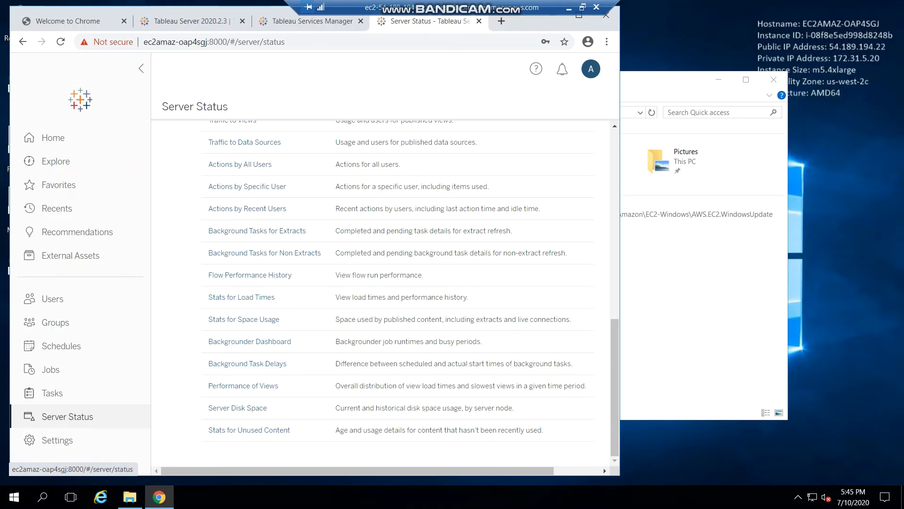
# Open server Settings and scroll the General tab down to the recommendations training schedule
pyautogui.click(57, 440)
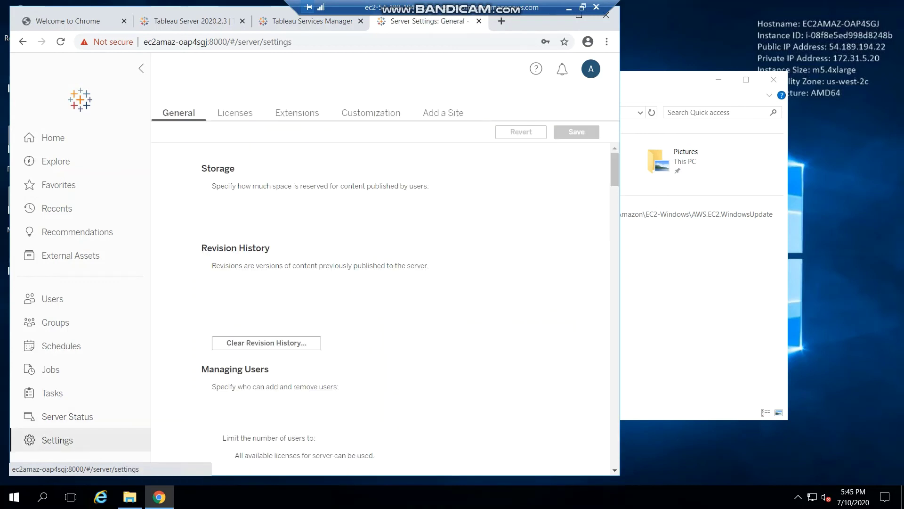
pyautogui.scroll(-10, 385, 304)
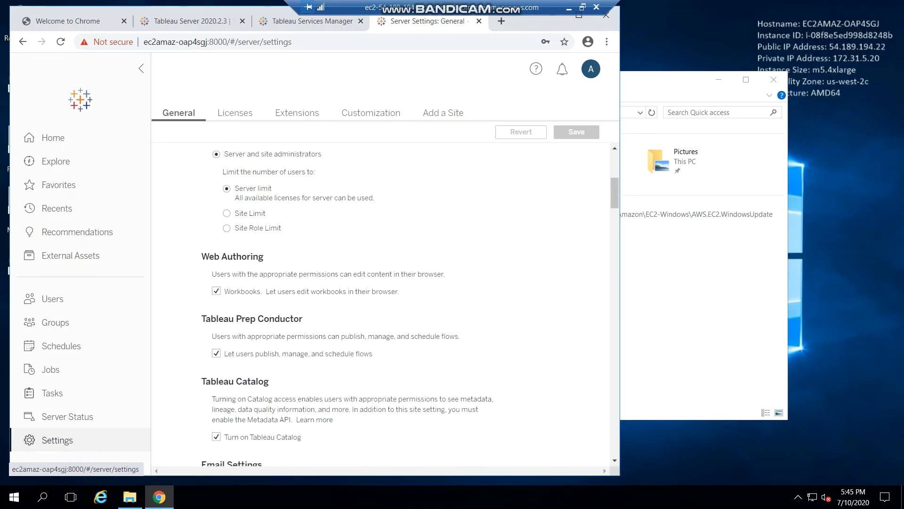
pyautogui.scroll(-15, 385, 304)
pyautogui.scroll(5, 385, 305)
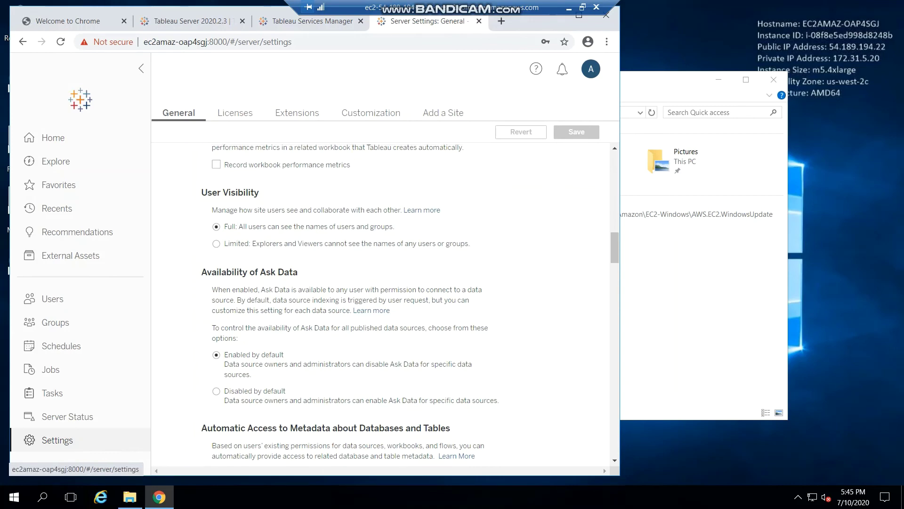
pyautogui.scroll(5, 350, 302)
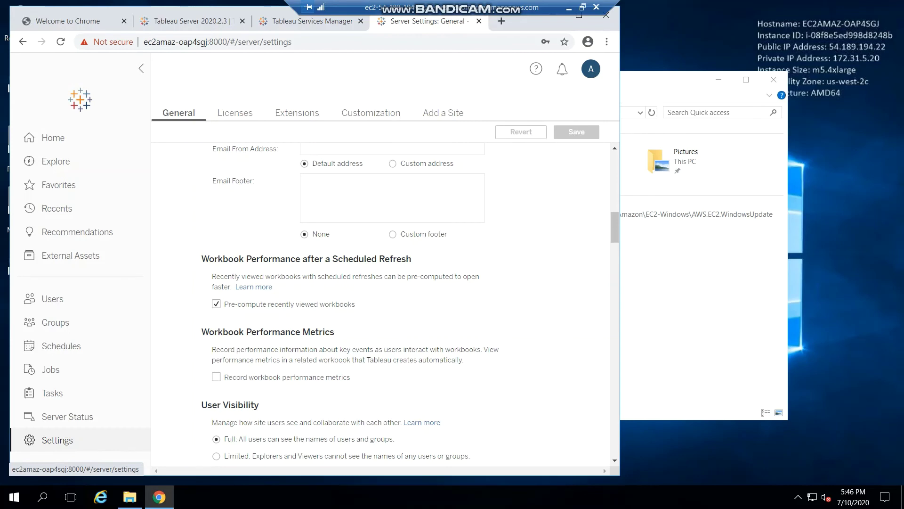
pyautogui.scroll(-4, 380, 304)
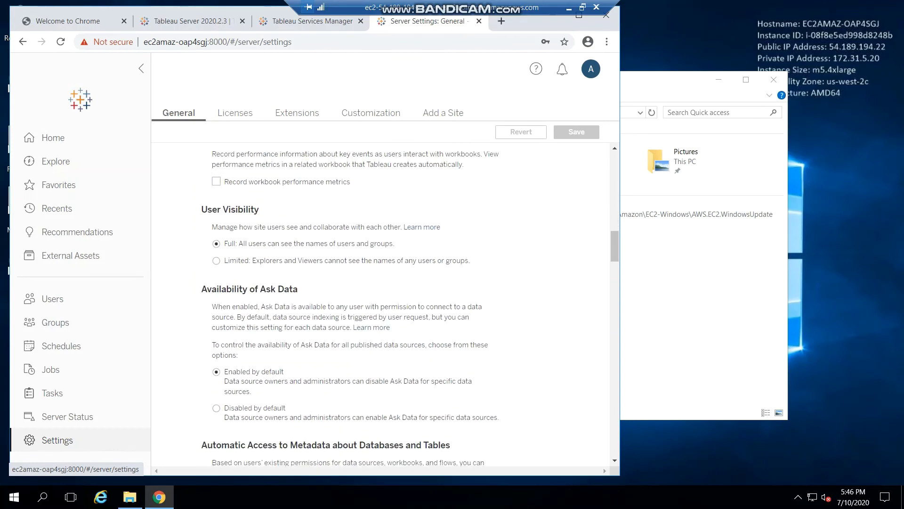
pyautogui.scroll(-12, 384, 304)
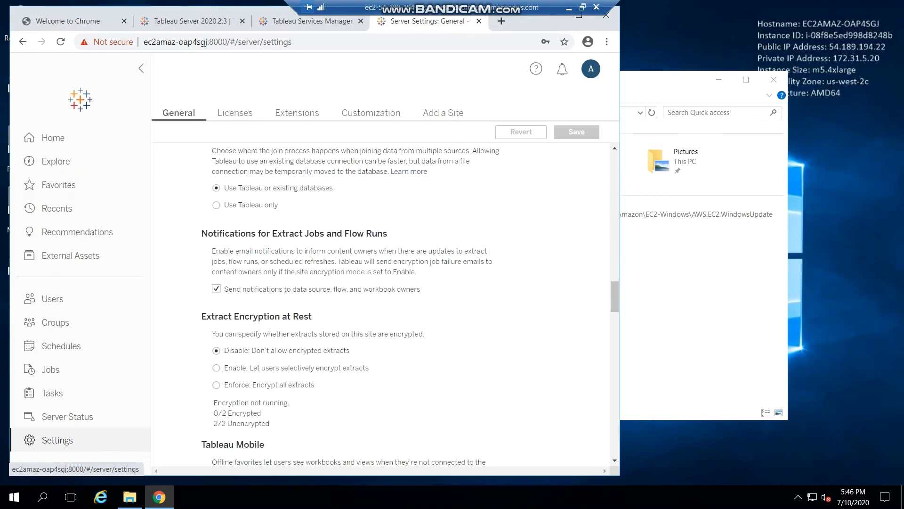
pyautogui.scroll(-2, 406, 304)
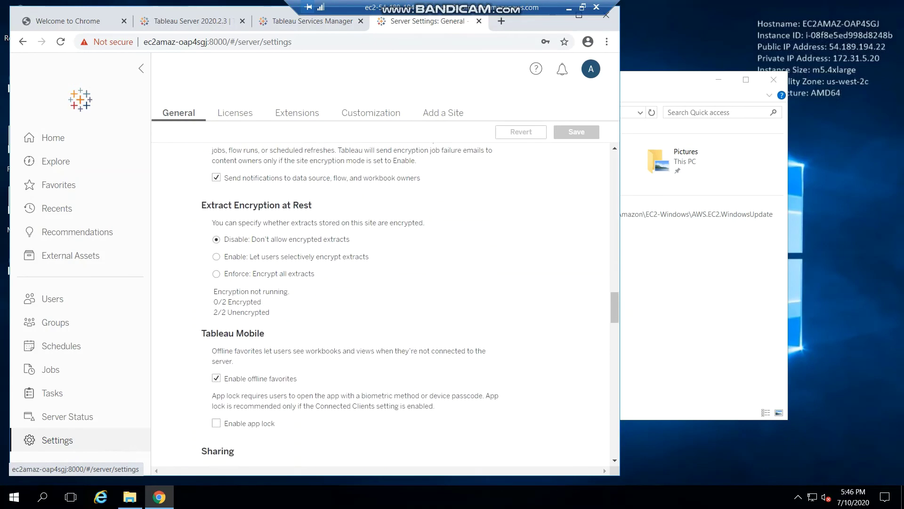
pyautogui.scroll(-5, 405, 304)
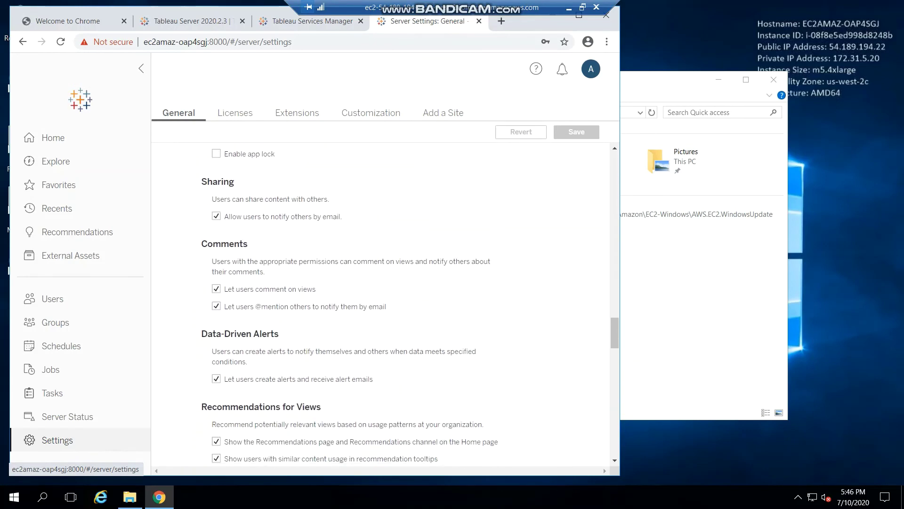
pyautogui.scroll(-10, 405, 304)
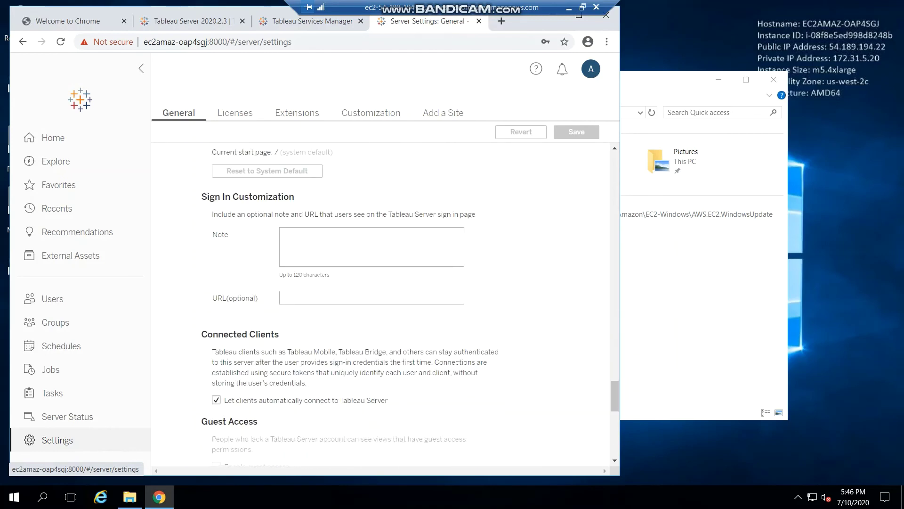
pyautogui.scroll(-7, 405, 304)
pyautogui.scroll(-3, 405, 304)
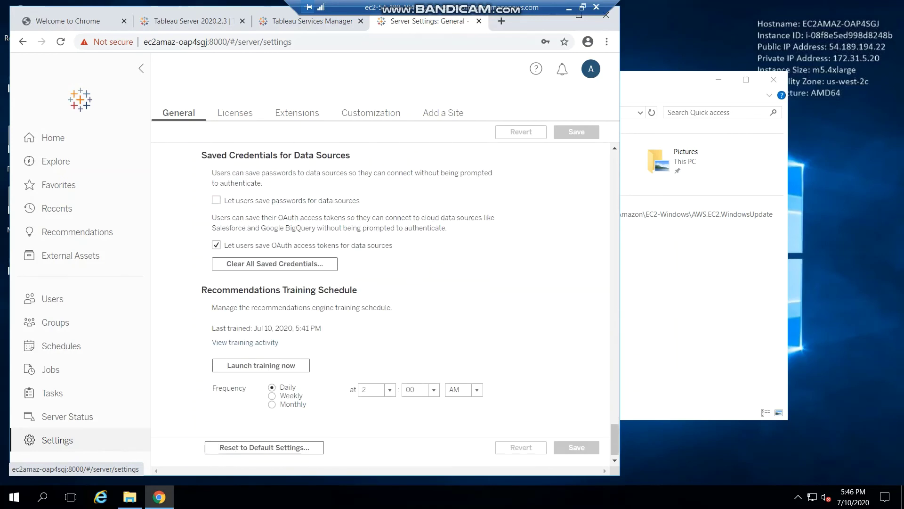
pyautogui.scroll(-1, 405, 303)
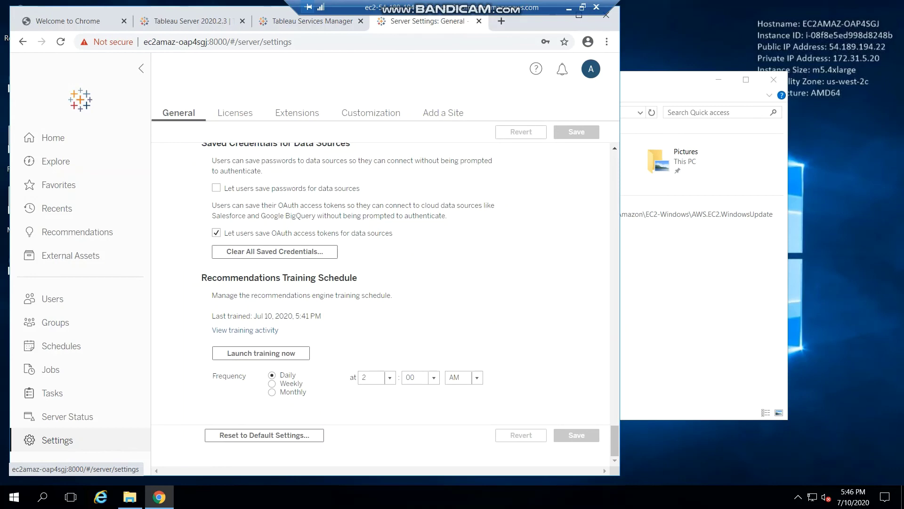
pyautogui.scroll(6, 405, 302)
# Browse the Licenses, Extensions and Customization settings tabs, ending on Add a Site
pyautogui.click(235, 113)
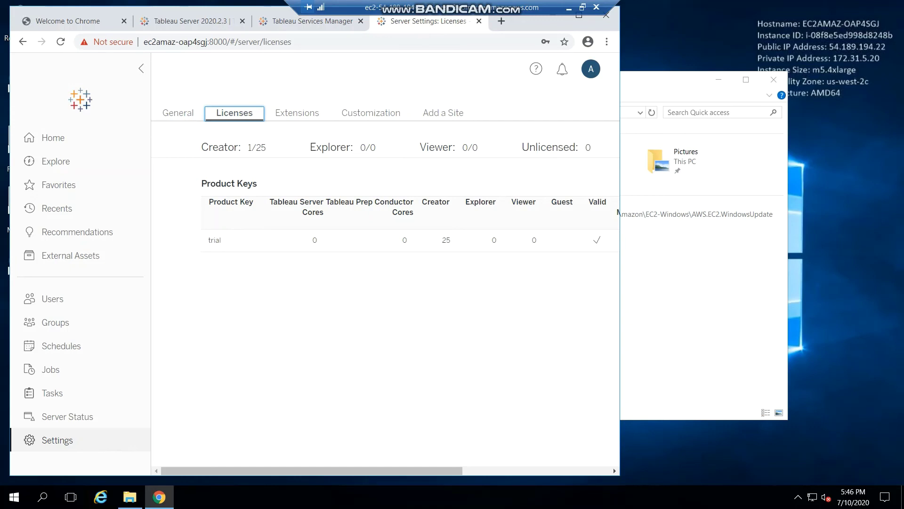
pyautogui.click(297, 113)
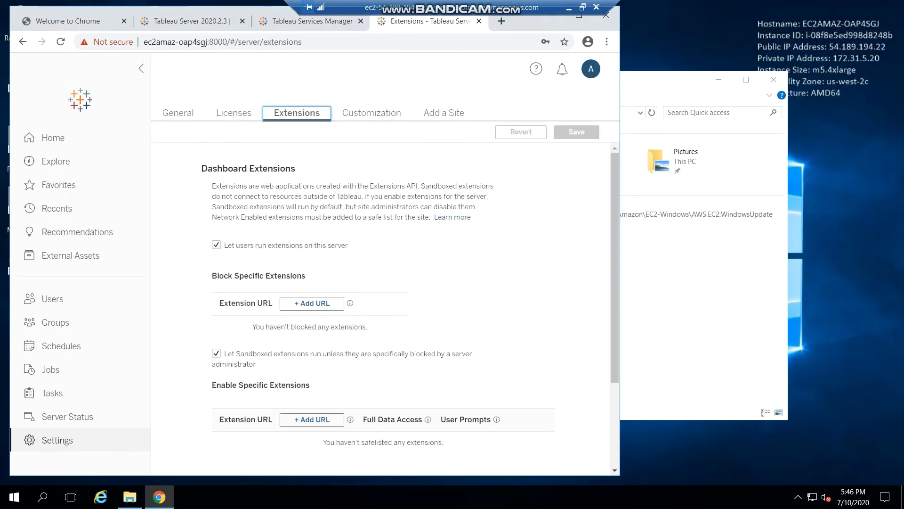
pyautogui.click(372, 113)
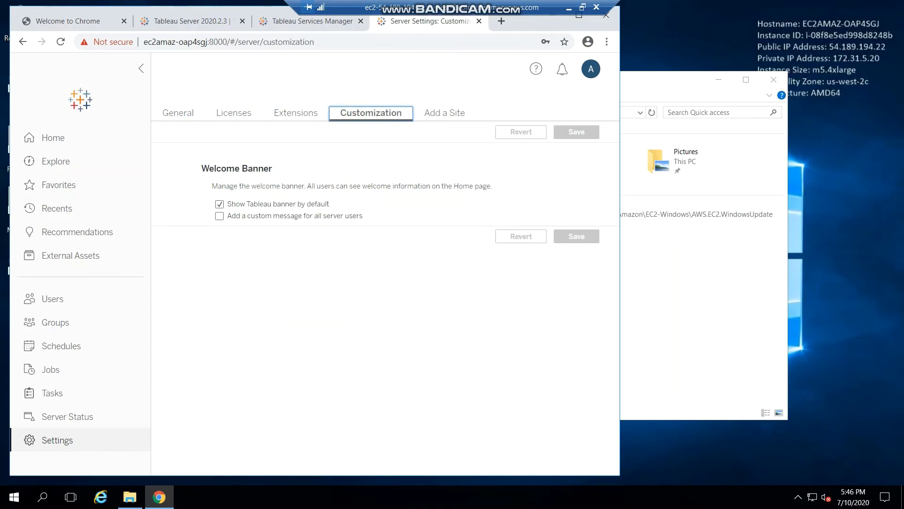
pyautogui.click(444, 113)
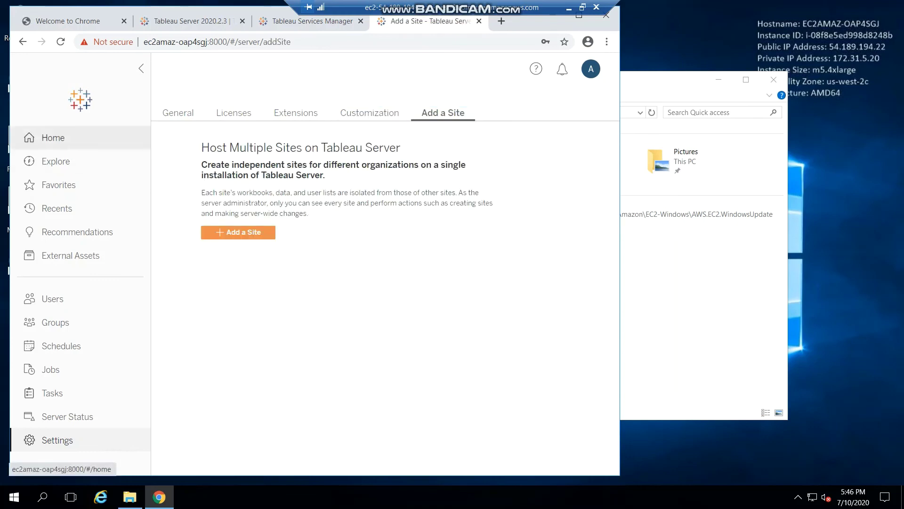
# Visit Home, Recommendations and External Assets, dismiss the Tableau Catalog error, then show Users
pyautogui.click(53, 138)
pyautogui.scroll(-2, 381, 236)
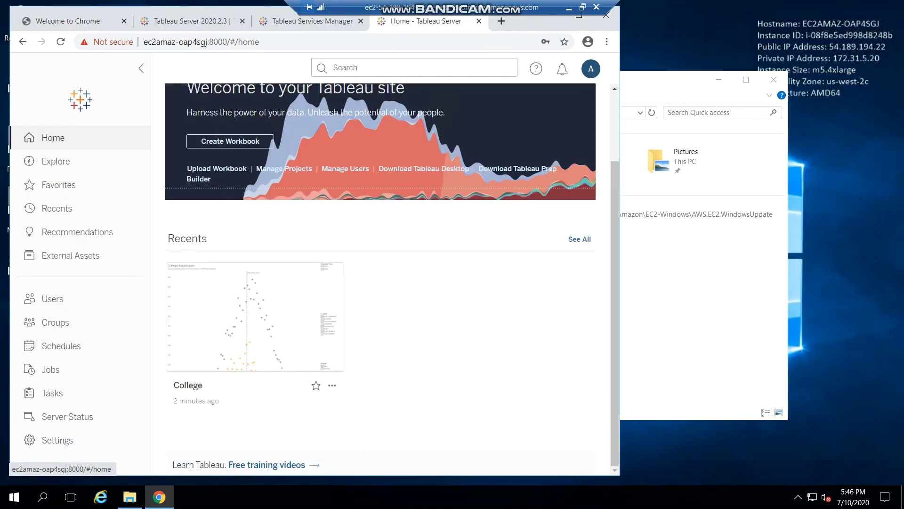
pyautogui.scroll(2, 381, 277)
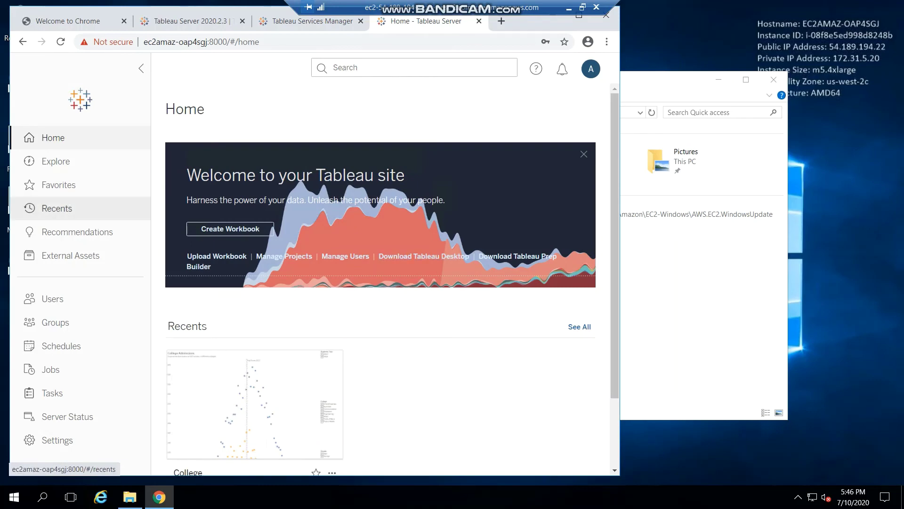
pyautogui.click(77, 232)
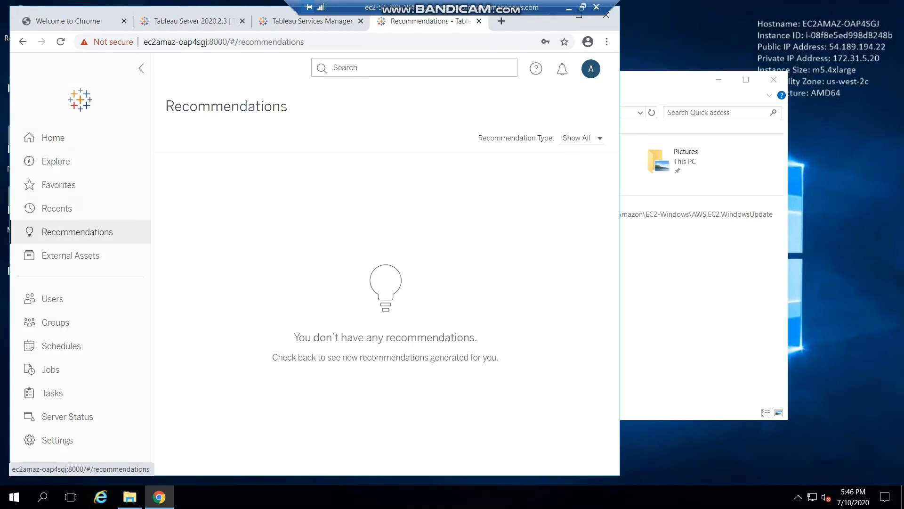
pyautogui.click(71, 256)
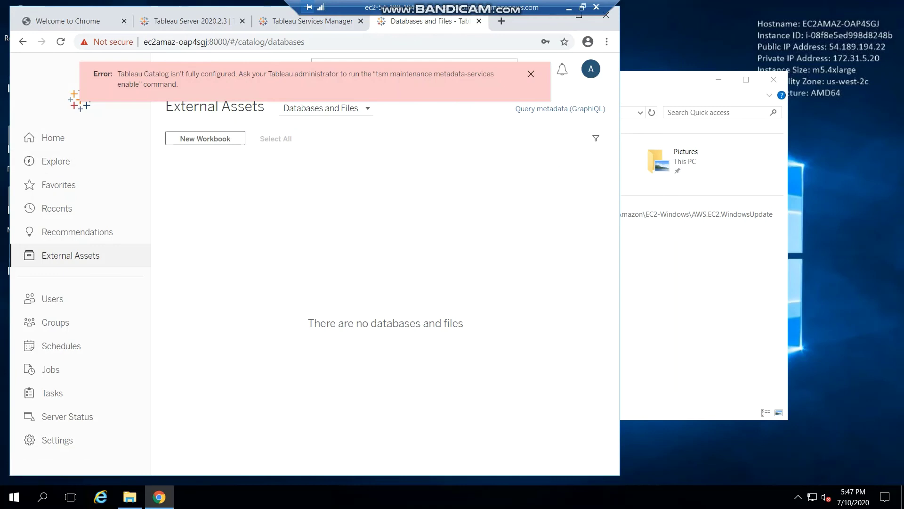
pyautogui.click(530, 73)
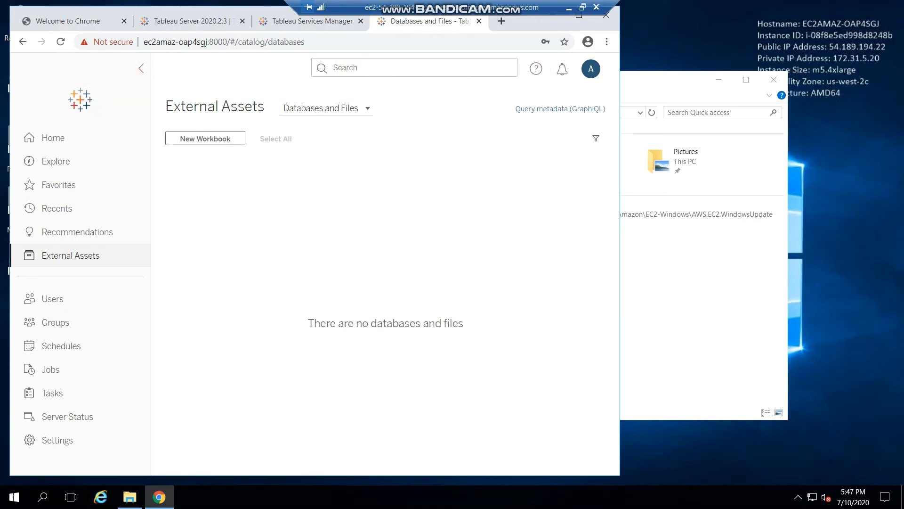
pyautogui.click(52, 299)
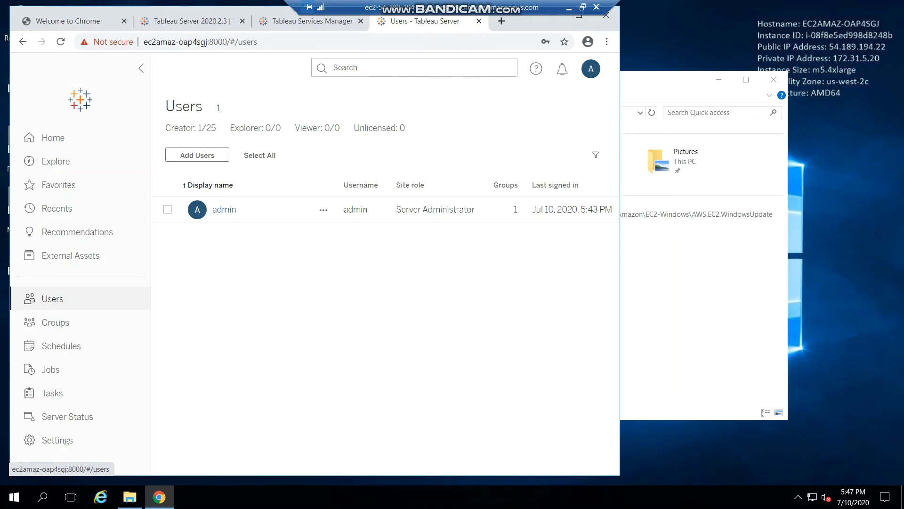
# Switch to the Tableau Services Manager tab and scroll through node1's process status list
pyautogui.hotkey('ctrl', '2')
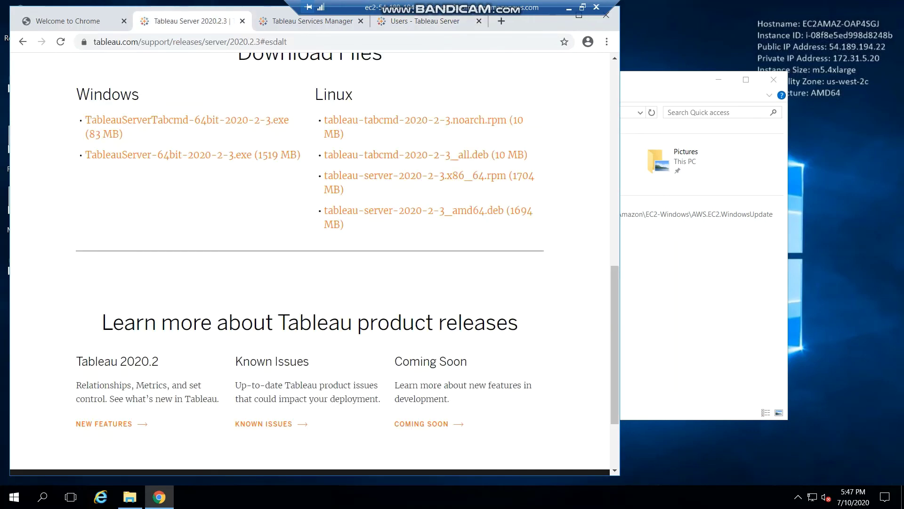
pyautogui.hotkey('ctrl', 'Tab')
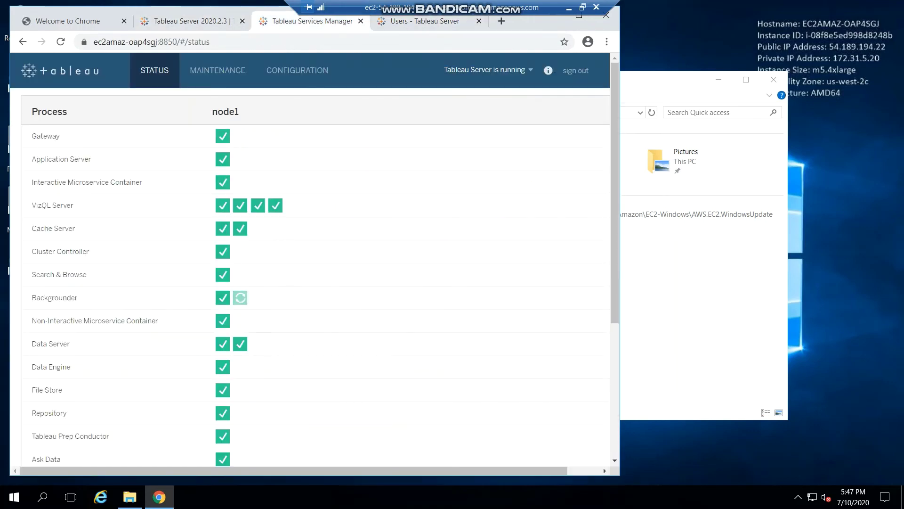
pyautogui.scroll(-5, 603, 468)
pyautogui.scroll(5, 603, 468)
pyautogui.scroll(-5, 603, 467)
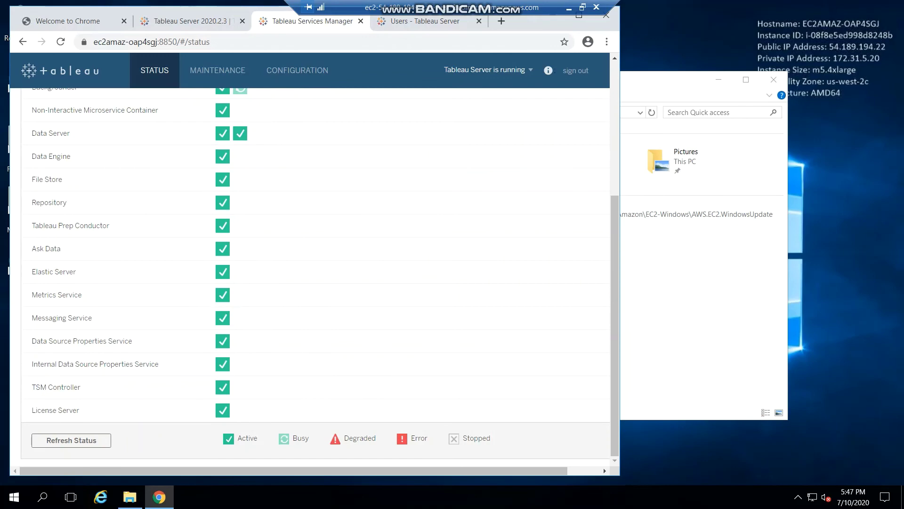
pyautogui.scroll(5, 603, 468)
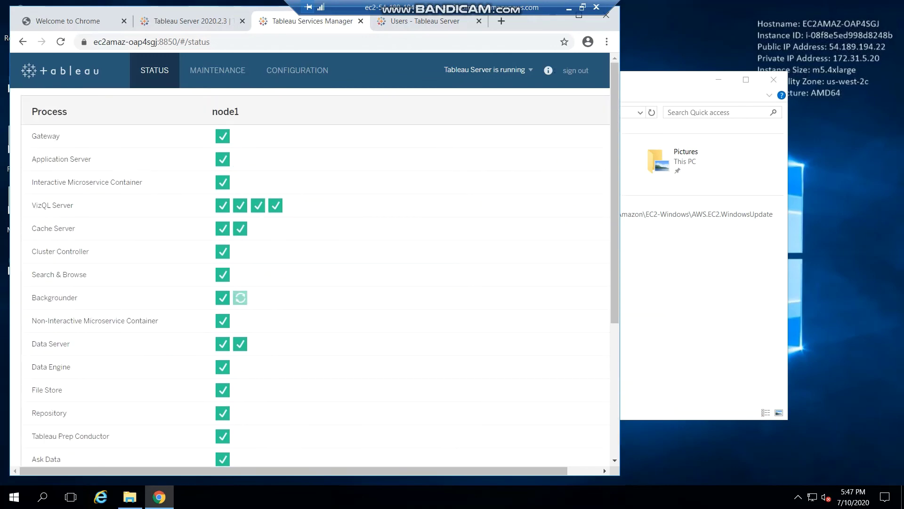
pyautogui.scroll(-5, 604, 468)
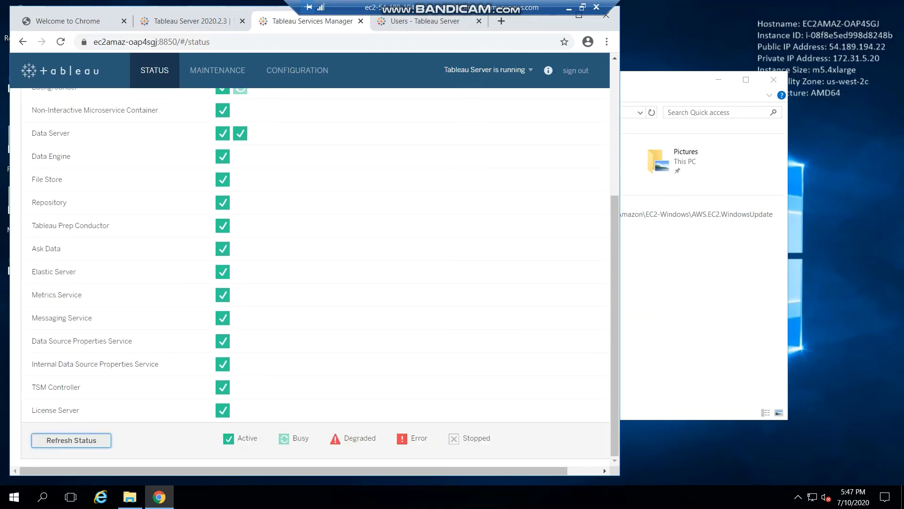
pyautogui.scroll(3, 604, 468)
pyautogui.scroll(1, 603, 468)
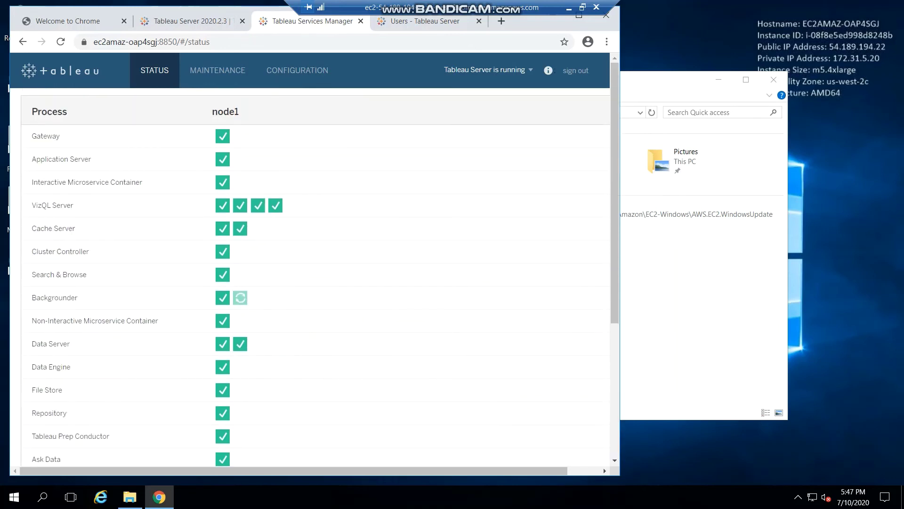
pyautogui.moveTo(240, 298)
pyautogui.scroll(-2, 314, 278)
pyautogui.scroll(2, 315, 278)
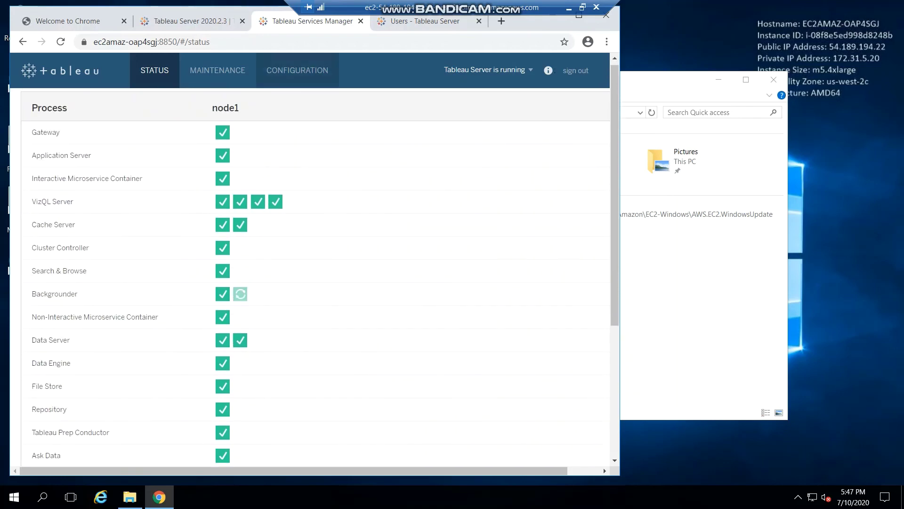
# Set up a 7/9–7/10/2020 log snapshot with Postgres data and without recent crash dumps
pyautogui.click(217, 70)
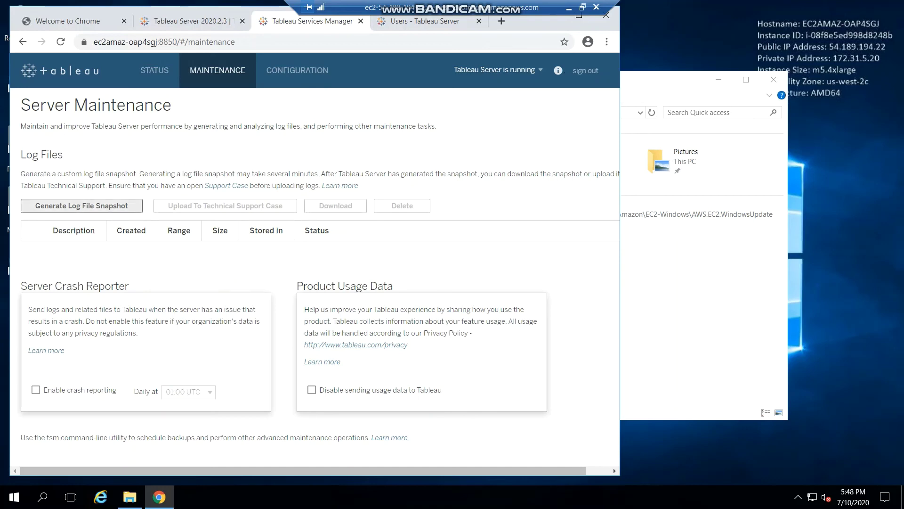
pyautogui.click(81, 205)
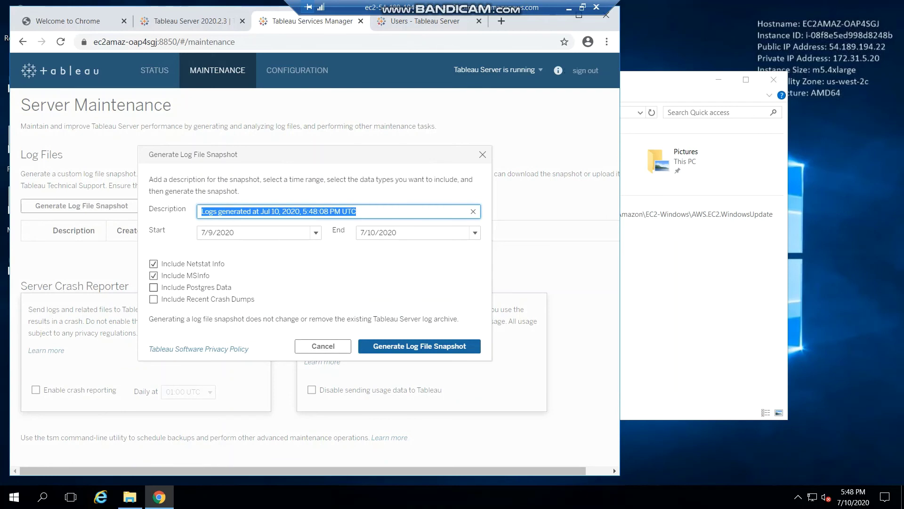
pyautogui.click(154, 286)
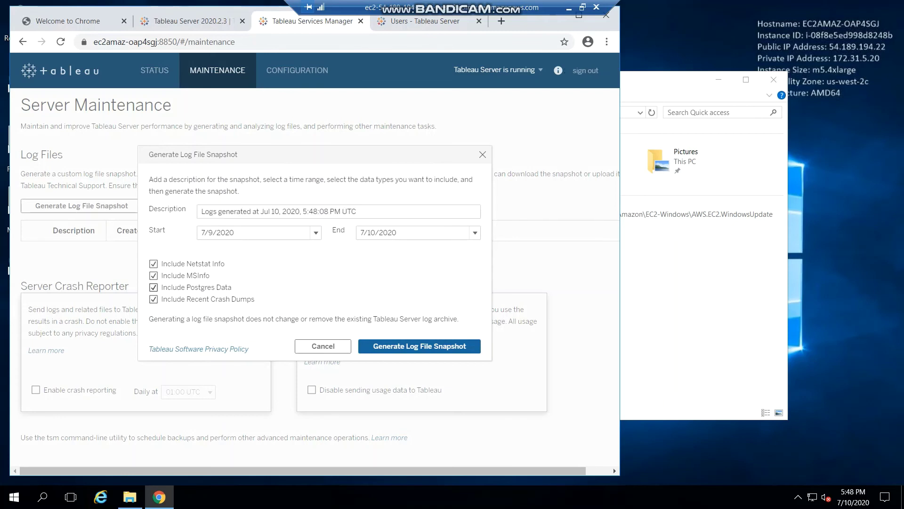
pyautogui.click(154, 299)
# Generate the log file snapshot, glance at the other browser tabs, then return to the running ZiplogsJob
pyautogui.click(420, 346)
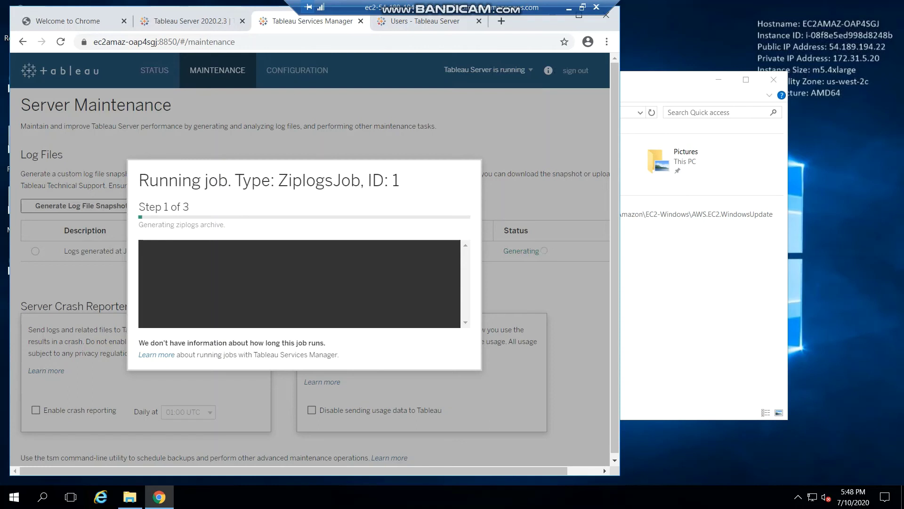
pyautogui.click(419, 21)
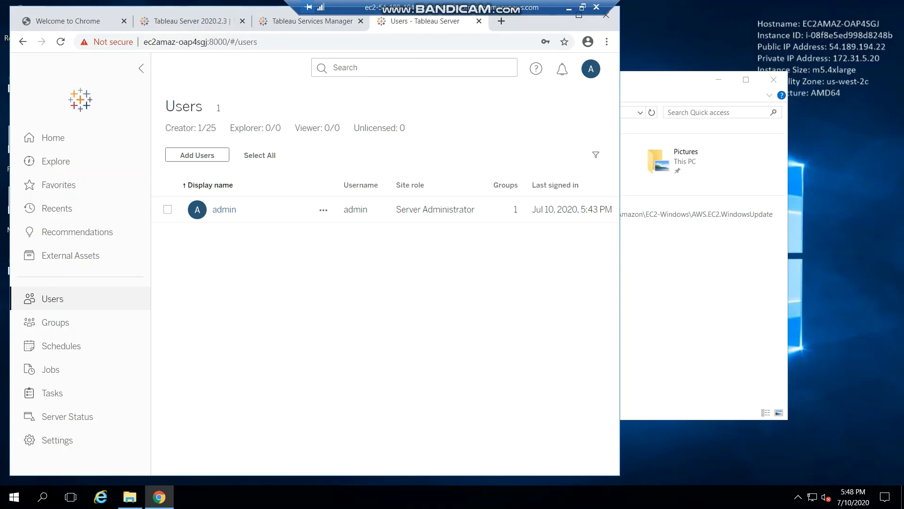
pyautogui.hotkey('ctrl', '2')
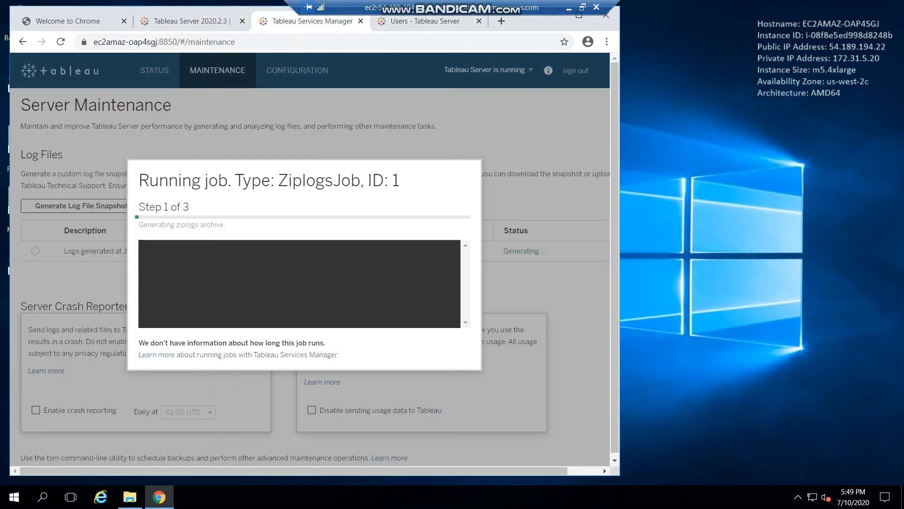
pyautogui.hotkey('ctrl', '4')
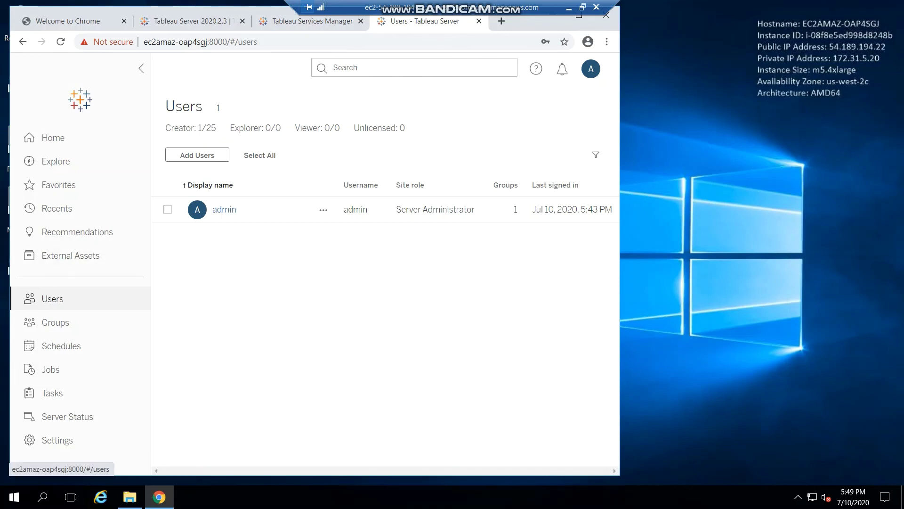
pyautogui.hotkey('ctrl', 'shift', 'Tab')
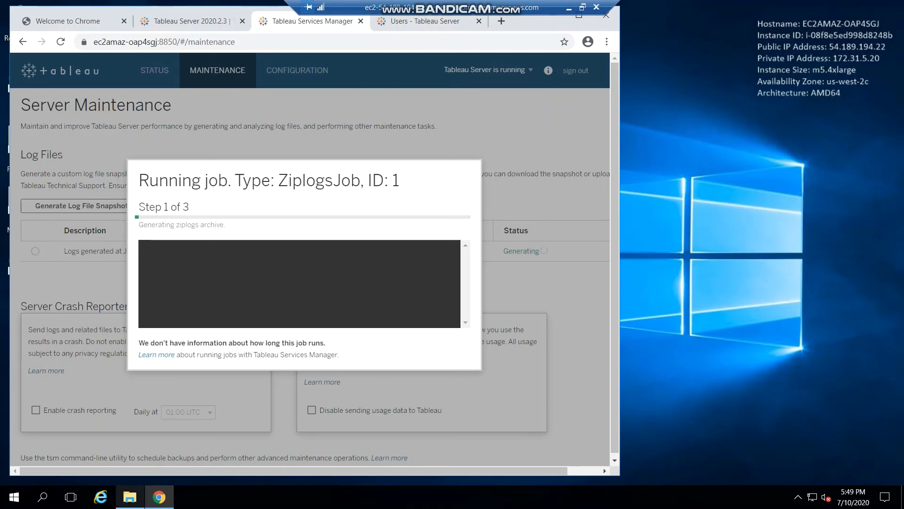
# Open File Explorer on Local Disk (C:) and turn on Hidden items
pyautogui.press('super+e')
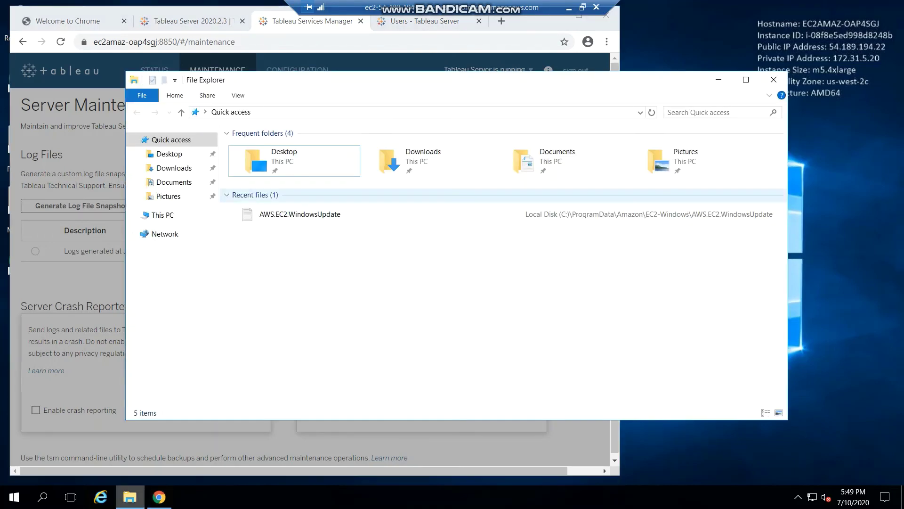
pyautogui.click(163, 215)
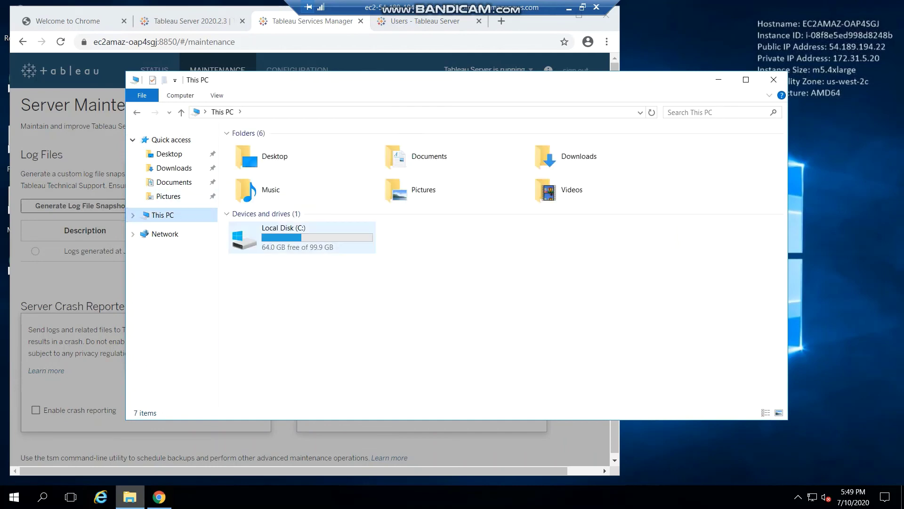
pyautogui.doubleClick(302, 237)
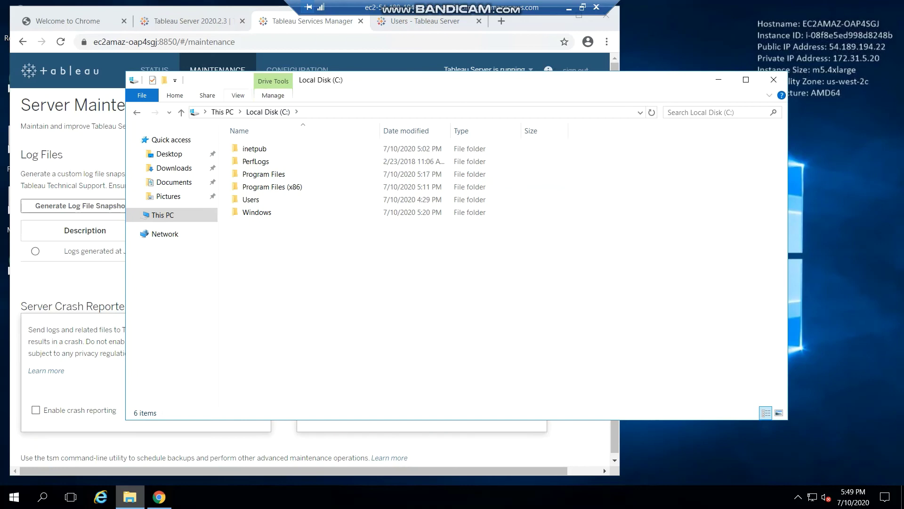
pyautogui.click(238, 95)
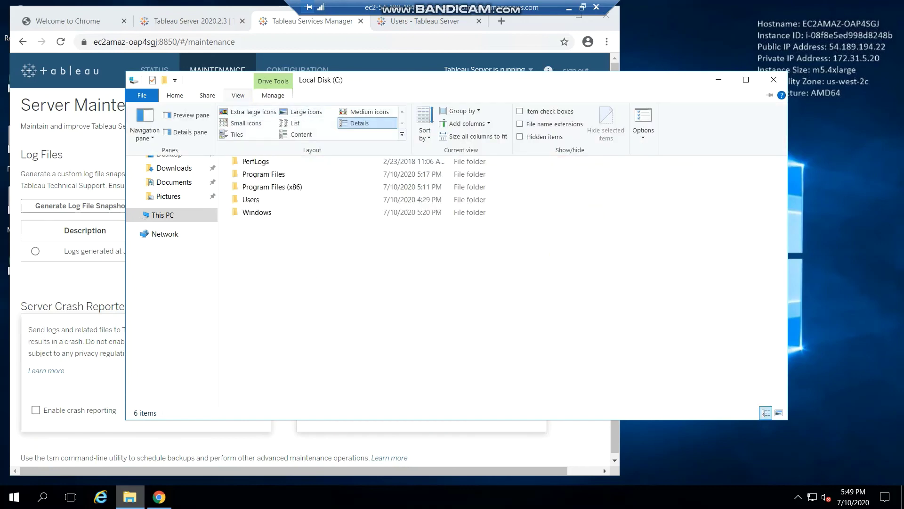
pyautogui.click(520, 137)
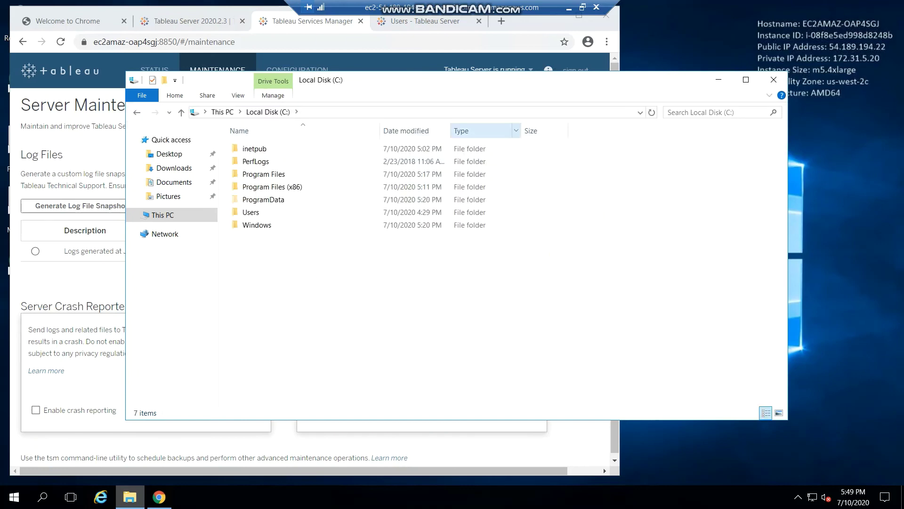
# Open ProgramData\Tableau\Tableau Server\data\tabsvc\files
pyautogui.doubleClick(264, 200)
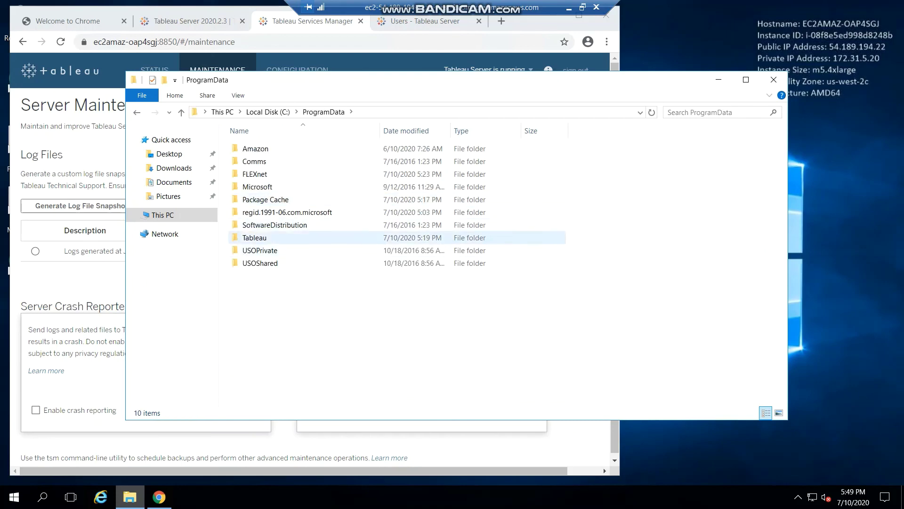
pyautogui.doubleClick(255, 237)
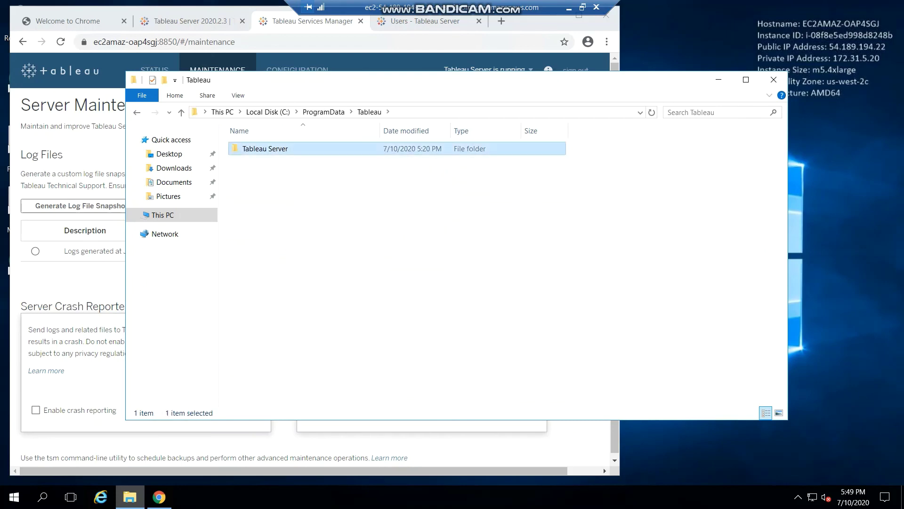
pyautogui.doubleClick(254, 148)
pyautogui.doubleClick(254, 148)
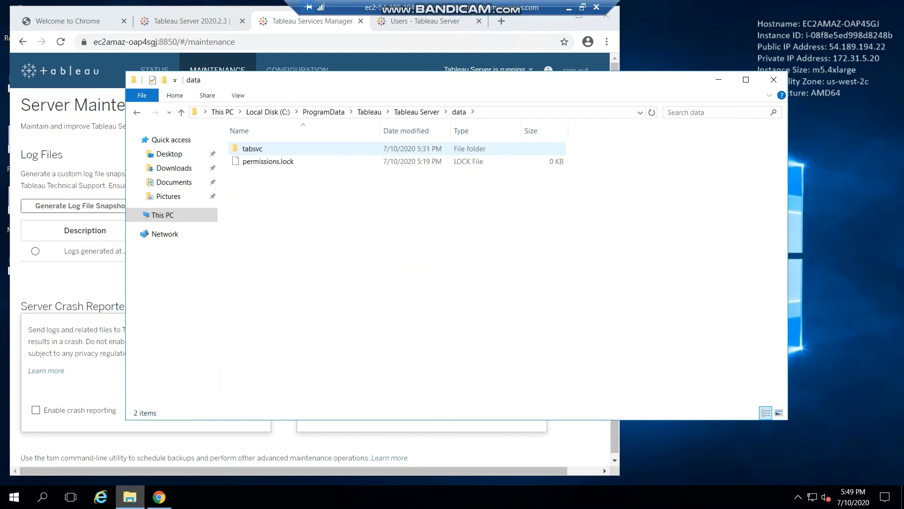
pyautogui.doubleClick(253, 148)
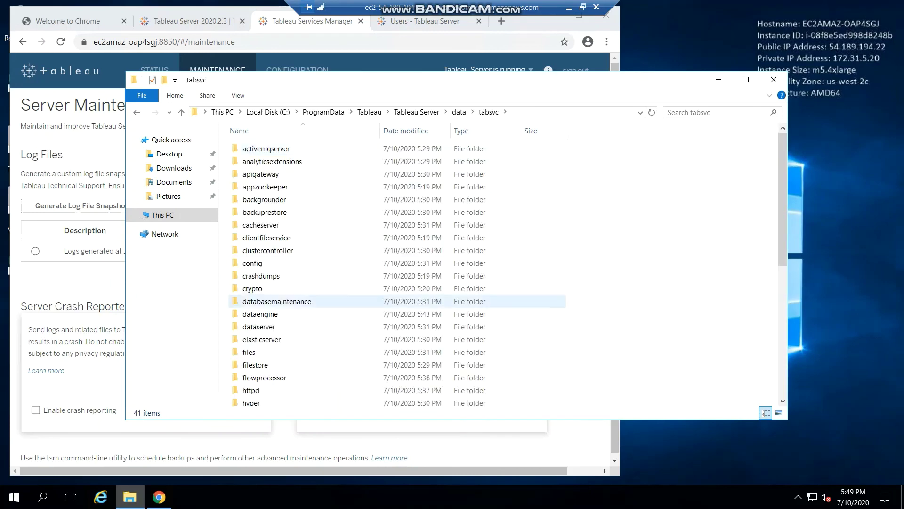
pyautogui.doubleClick(249, 352)
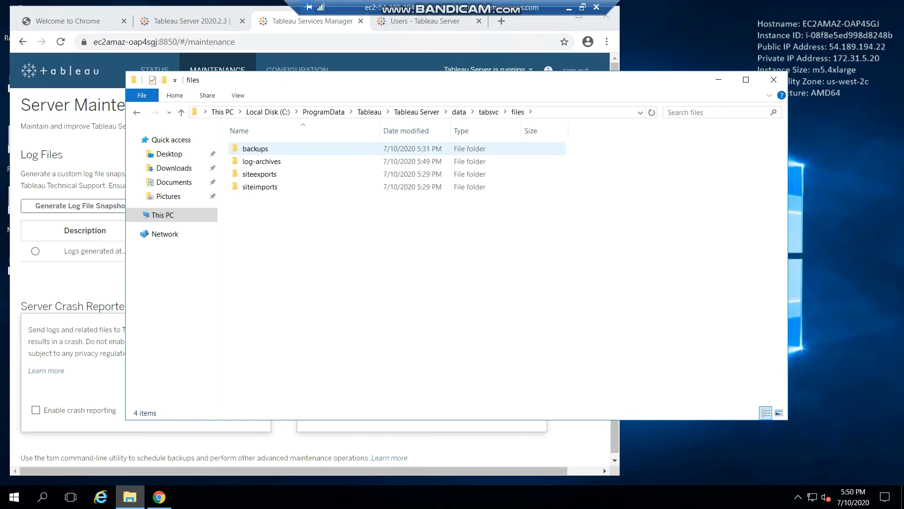
# Look inside the backups, log-archives and siteexports folders under files
pyautogui.doubleClick(255, 148)
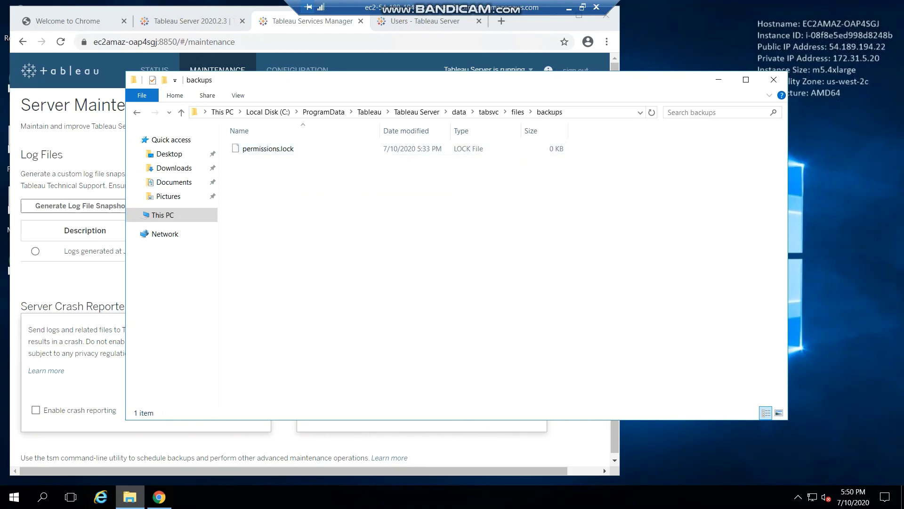
pyautogui.click(518, 111)
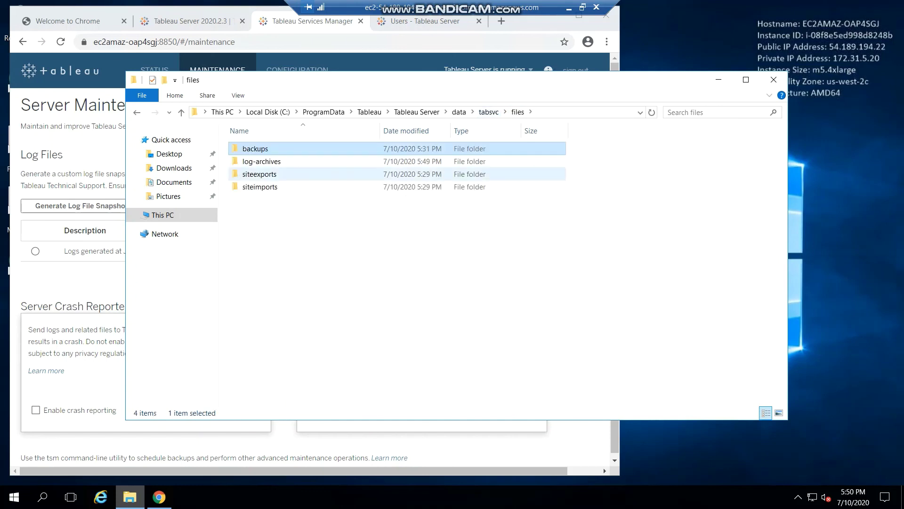
pyautogui.doubleClick(261, 162)
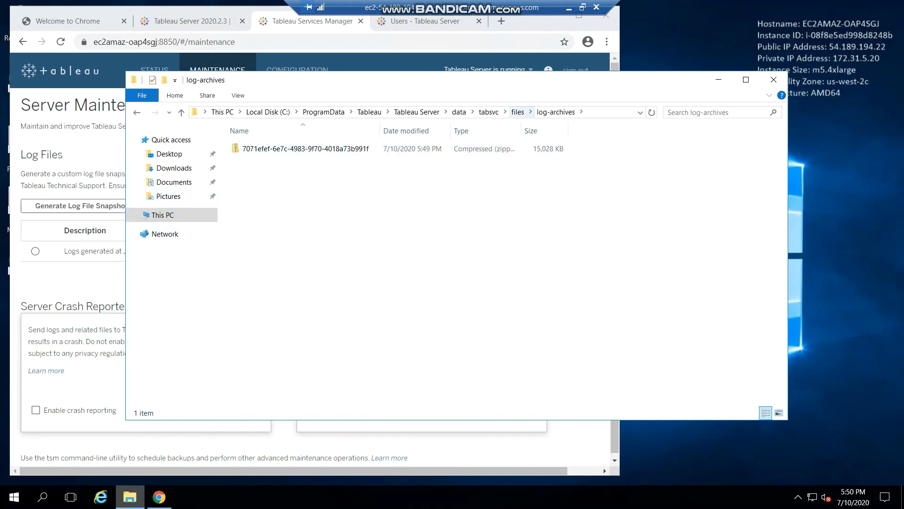
pyautogui.click(518, 112)
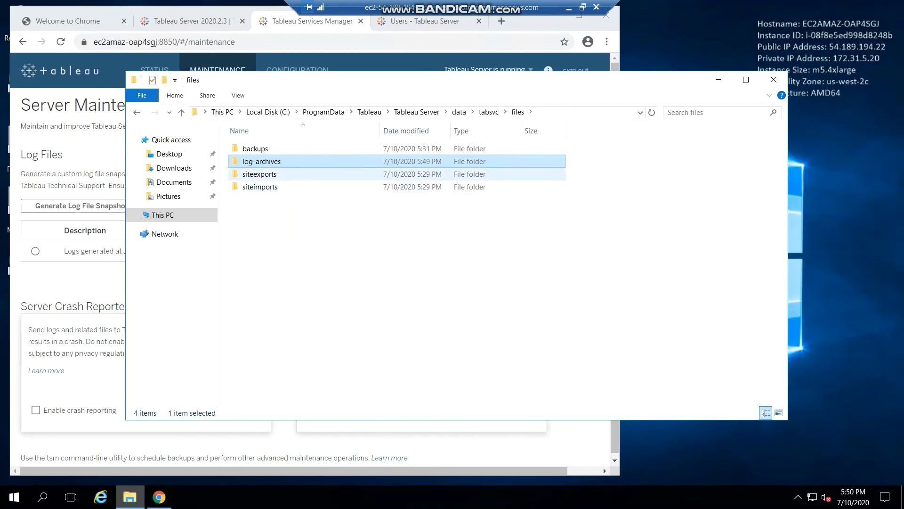
pyautogui.doubleClick(260, 173)
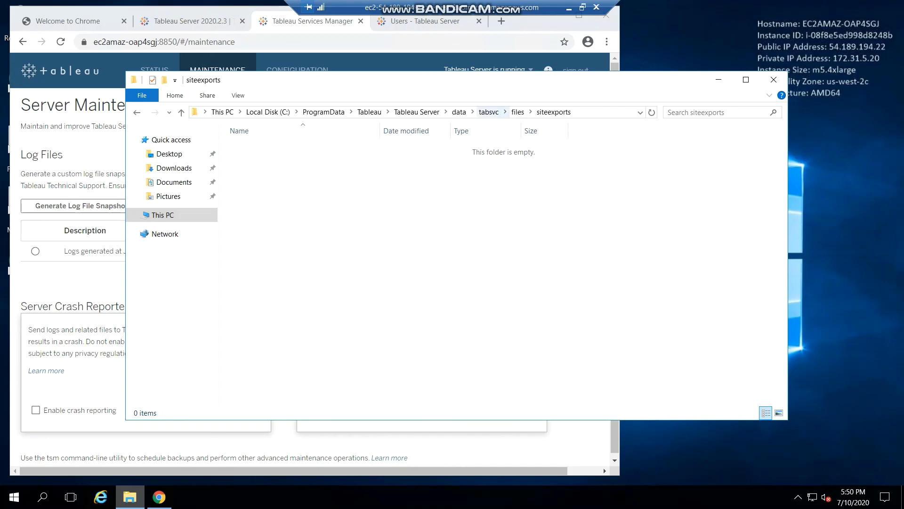
pyautogui.click(489, 111)
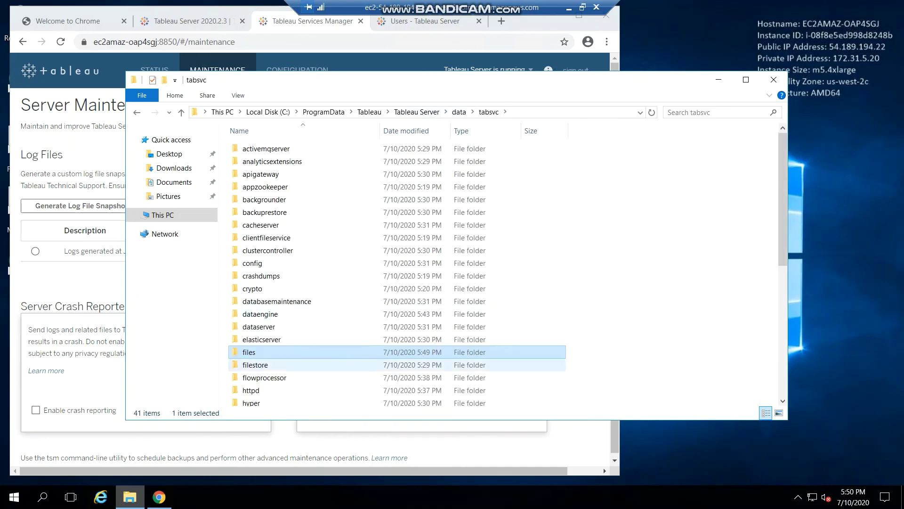
# Check the tabsvc logs folder, go back up to C:, and close File Explorer
pyautogui.scroll(-2, 329, 362)
pyautogui.scroll(-2, 264, 361)
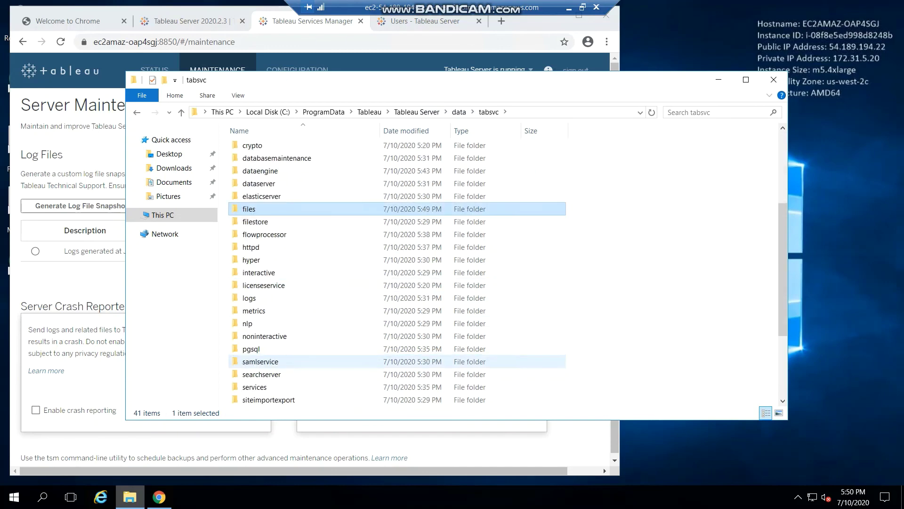
pyautogui.doubleClick(254, 297)
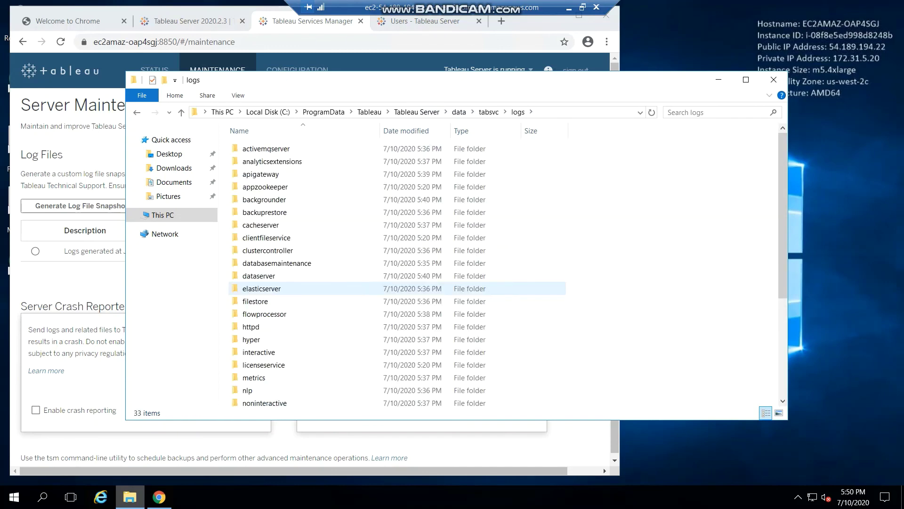
pyautogui.scroll(-2, 263, 336)
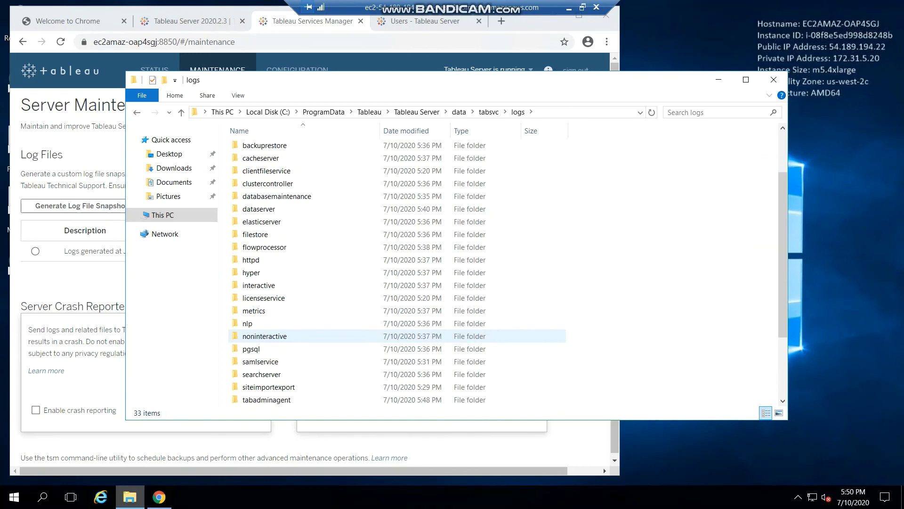
pyautogui.scroll(2, 264, 336)
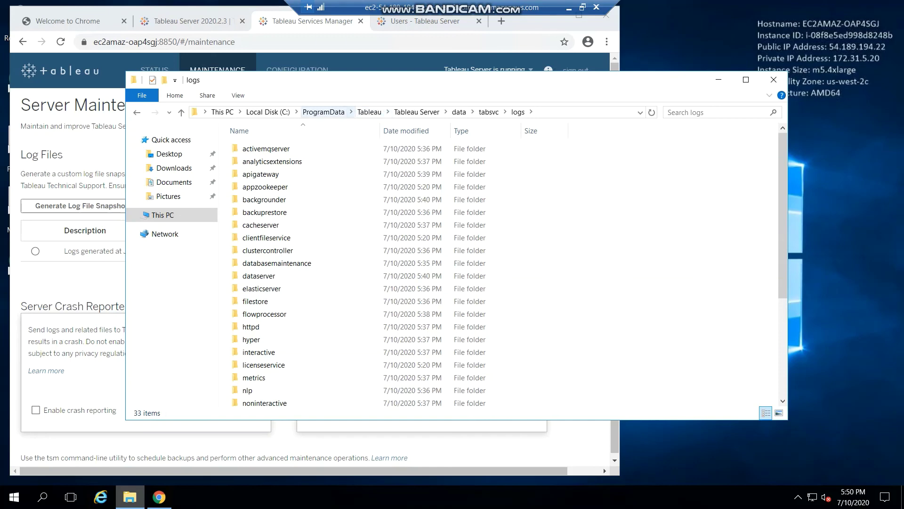
pyautogui.click(323, 112)
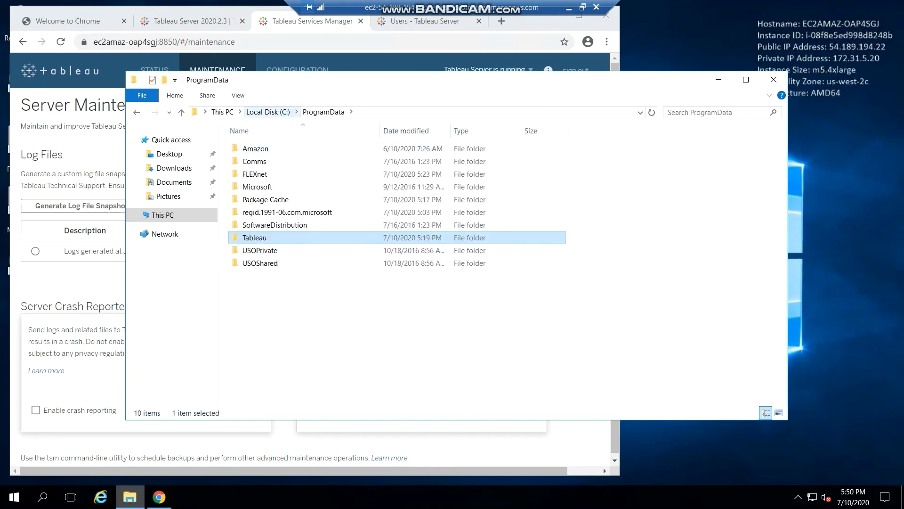
pyautogui.click(267, 111)
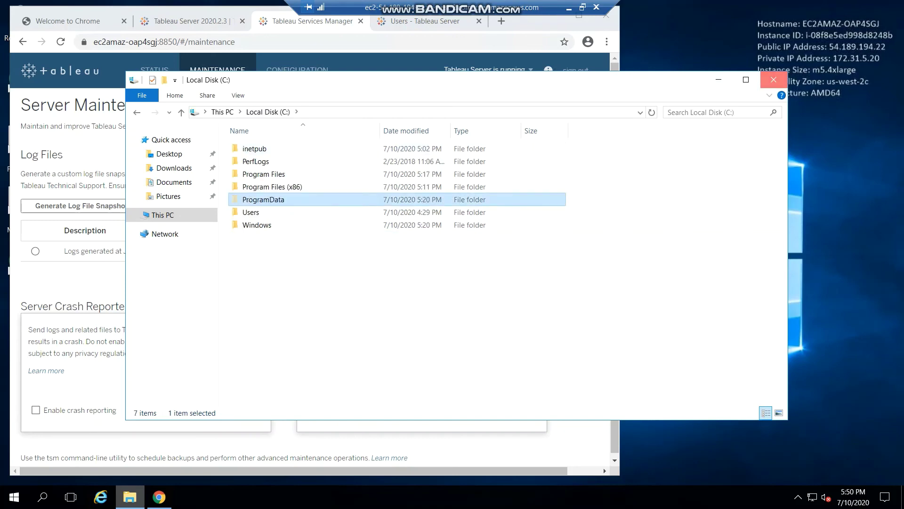
pyautogui.click(774, 79)
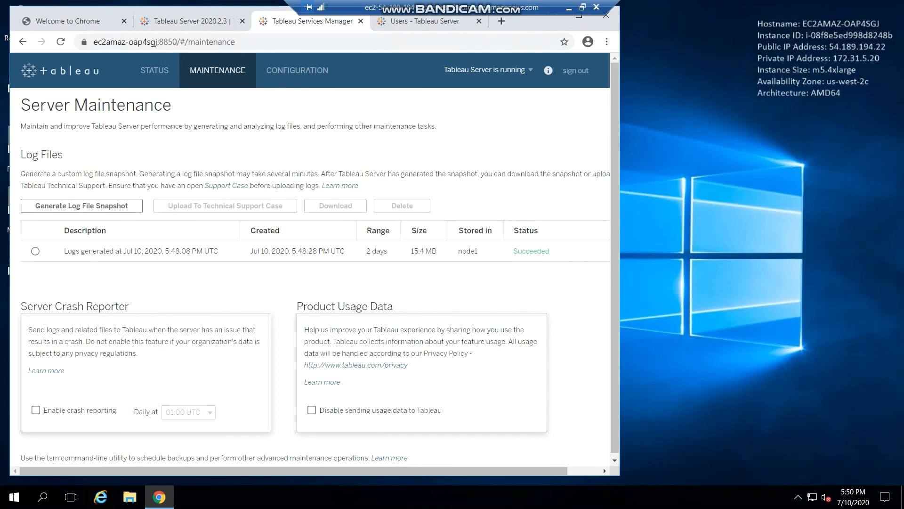
# Open Configuration > Topology and review node1's process counts
pyautogui.click(297, 70)
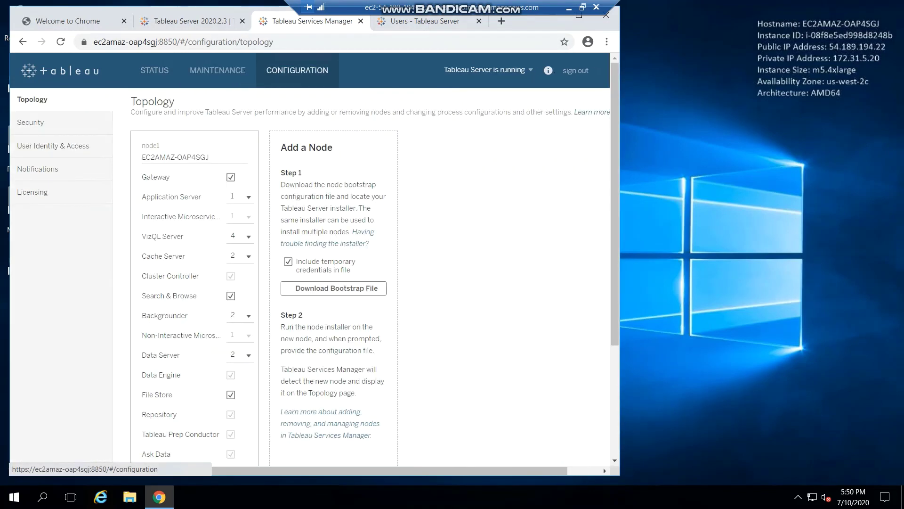
pyautogui.scroll(-4, 603, 468)
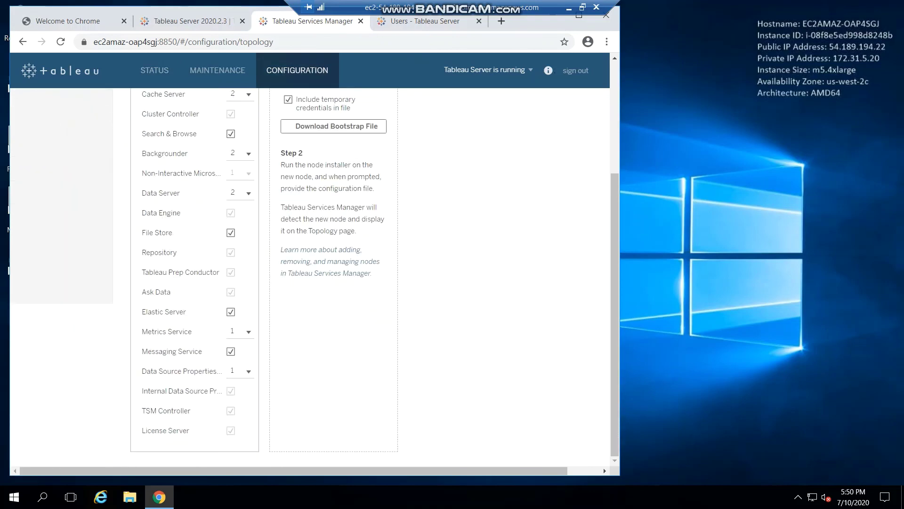
pyautogui.scroll(4, 604, 468)
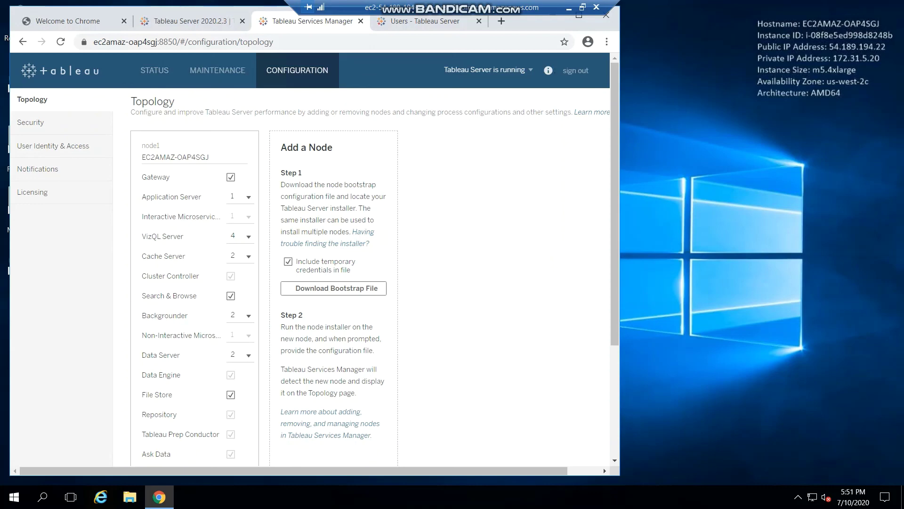
pyautogui.scroll(-3, 604, 467)
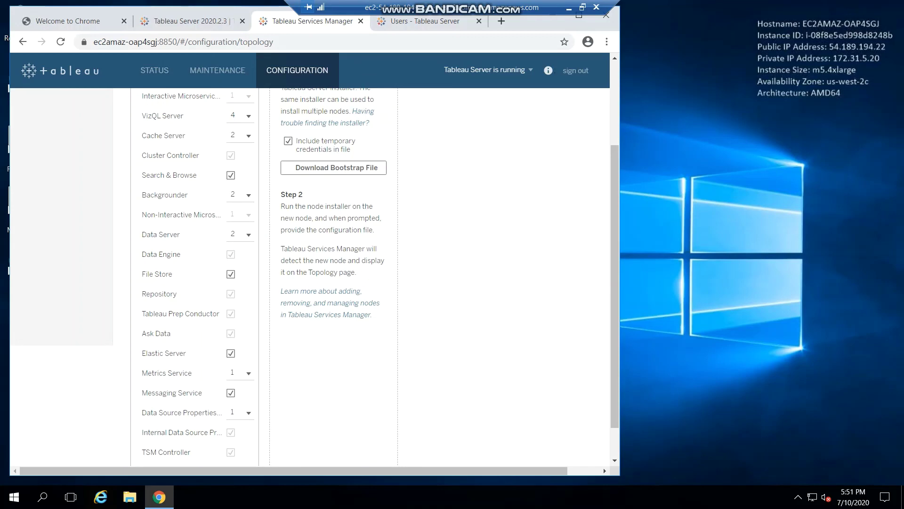
pyautogui.scroll(-1, 603, 468)
pyautogui.scroll(1, 604, 468)
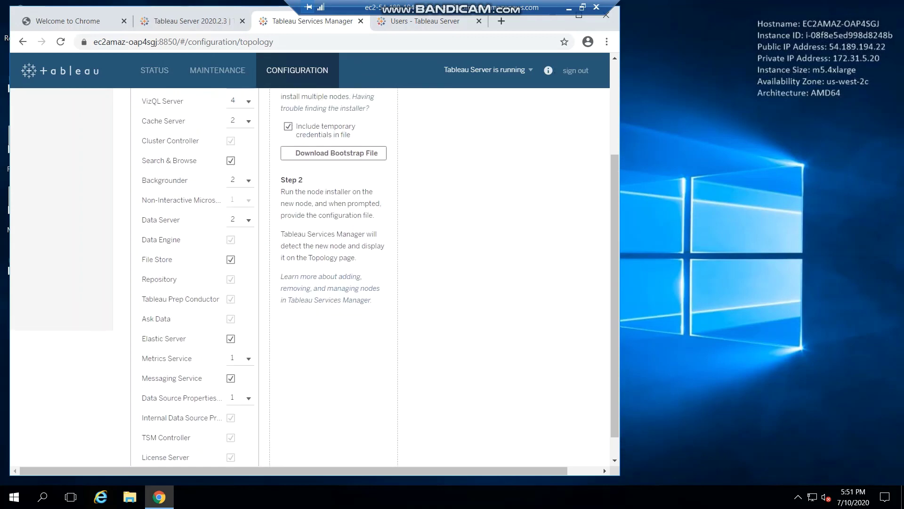
pyautogui.scroll(3, 604, 468)
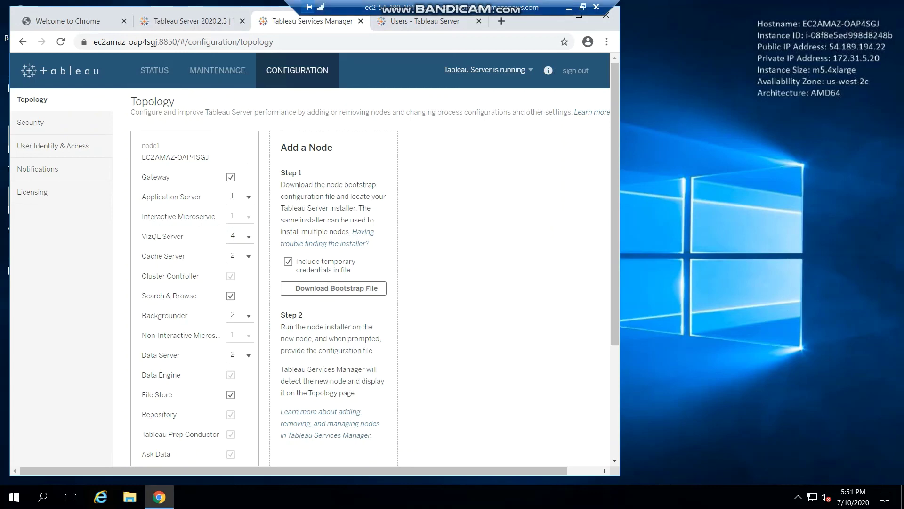
# Switch Chrome to the Users - Tableau Server tab and return to the full-screen remote desktop session
pyautogui.hotkey('ctrl', 'shift', 'Tab')
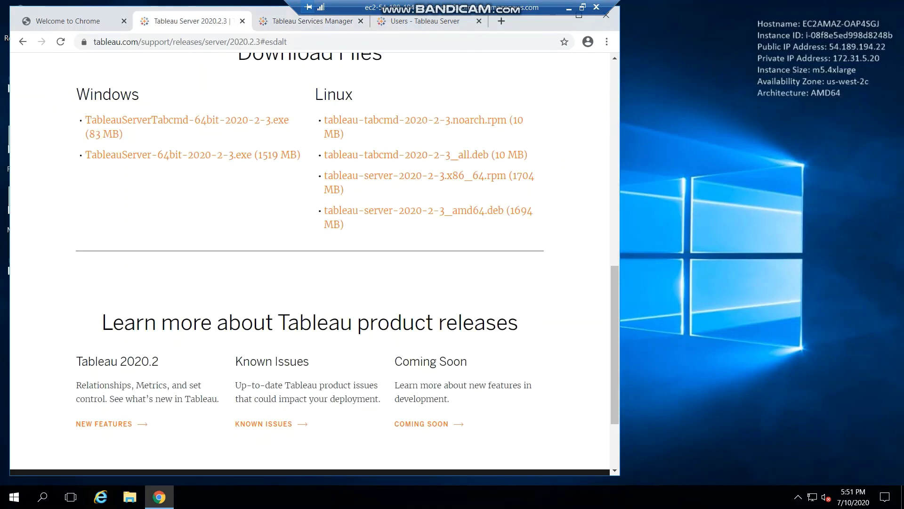
pyautogui.scroll(8, 310, 264)
pyautogui.hotkey('ctrl', 'Tab')
pyautogui.hotkey('ctrl', 'Tab')
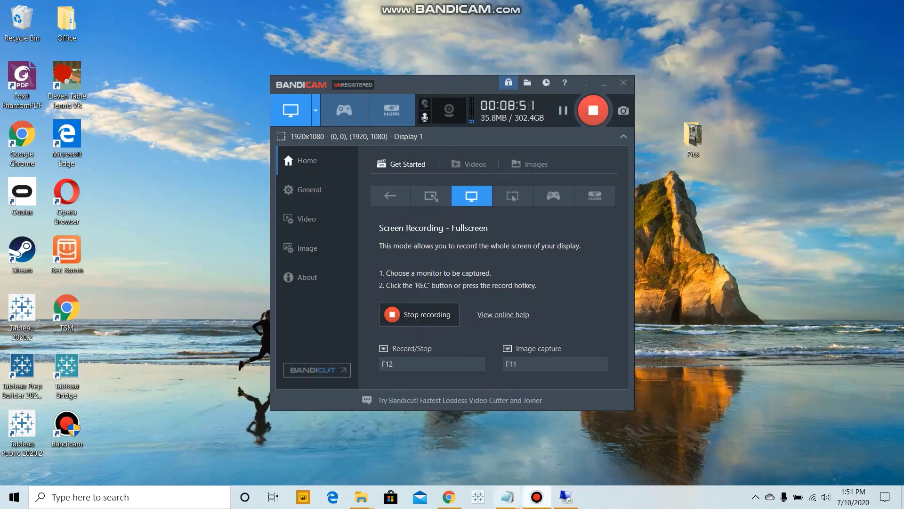
pyautogui.click(566, 497)
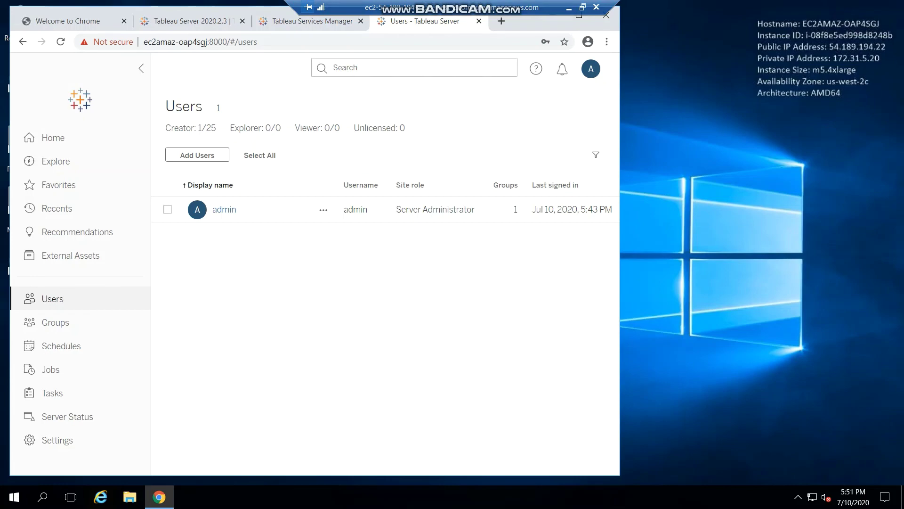
# Sign out, sign back in with the administrator account, and open the site's Users list
pyautogui.click(591, 69)
pyautogui.click(537, 124)
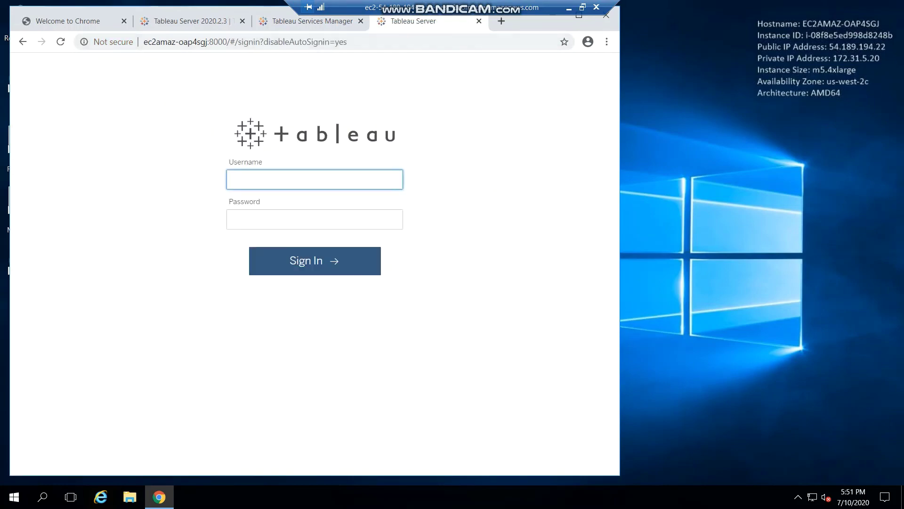
pyautogui.write('admin')
pyautogui.click(315, 219)
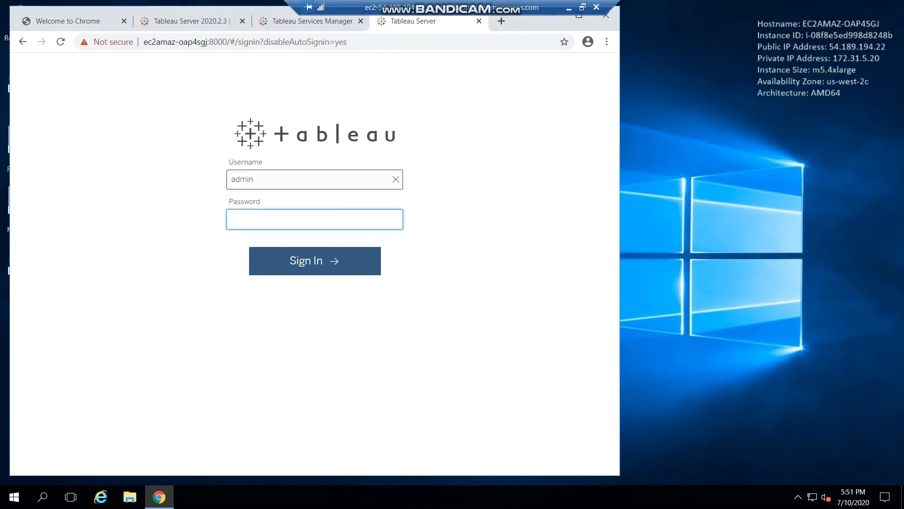
pyautogui.write('************')
pyautogui.press('Return')
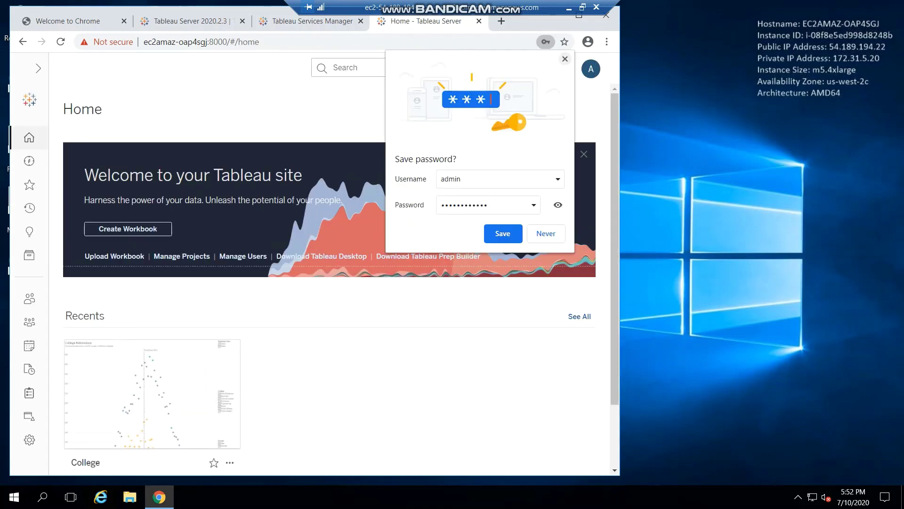
pyautogui.click(565, 59)
pyautogui.click(29, 298)
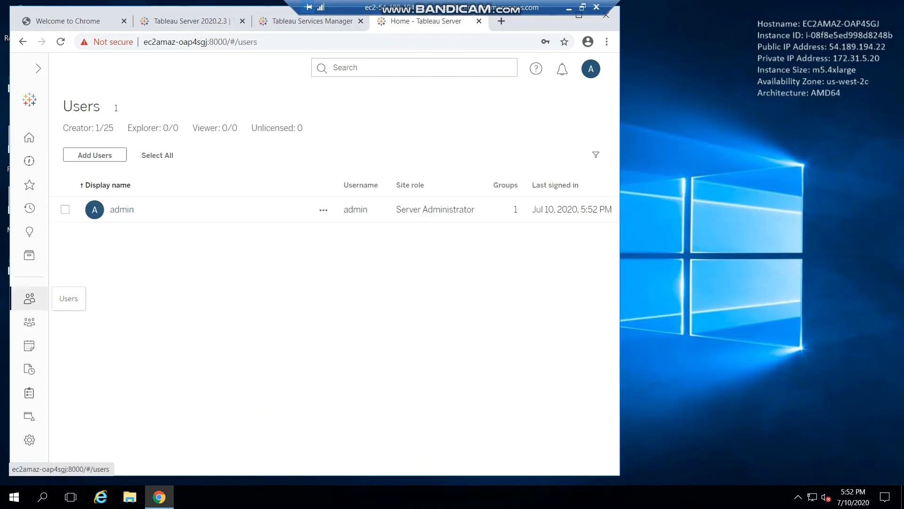
# Start a new user and fill in its username, display name, and password twice
pyautogui.click(95, 155)
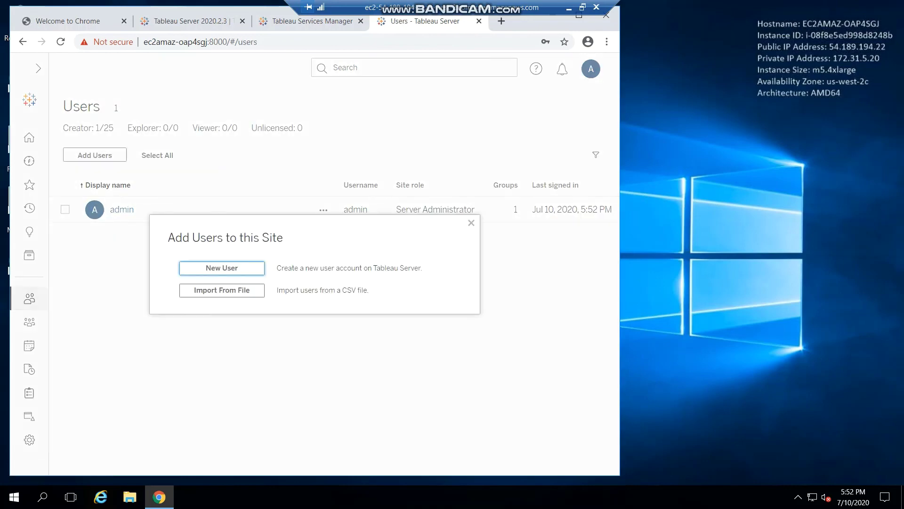
pyautogui.press('Return')
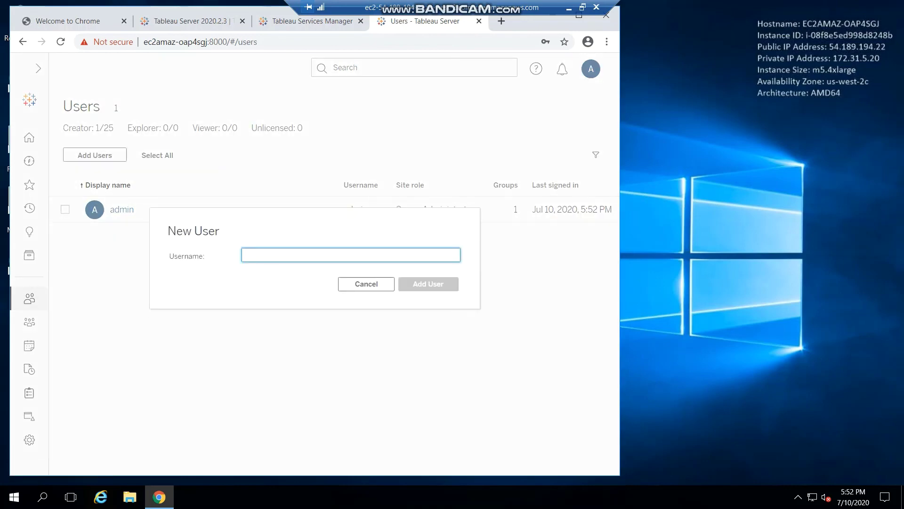
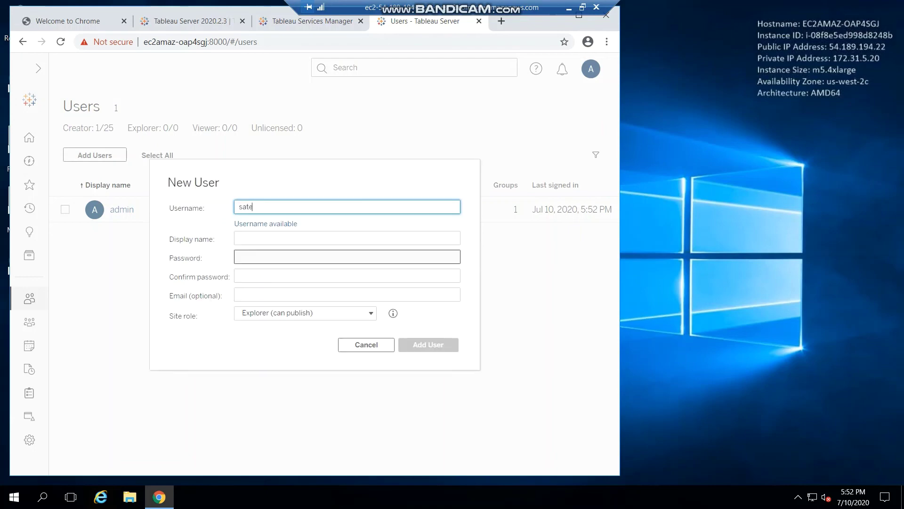
pyautogui.press('Tab')
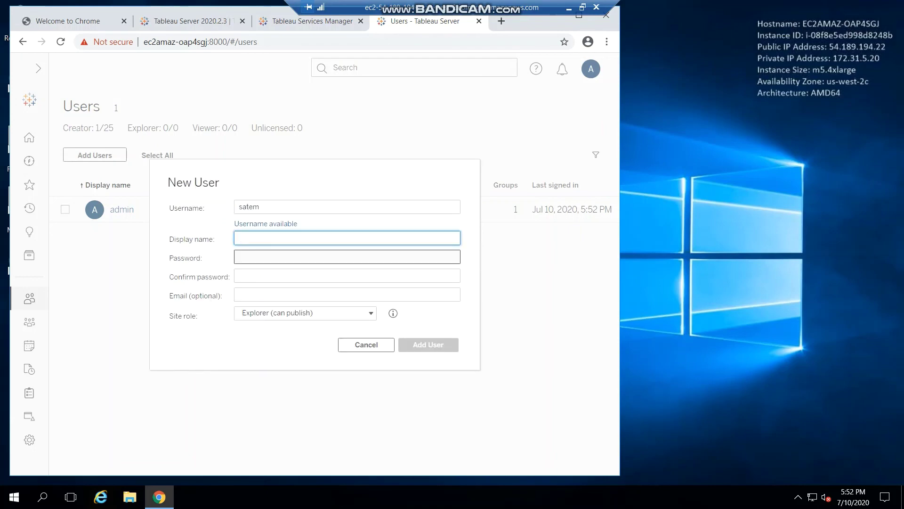
pyautogui.press('Tab')
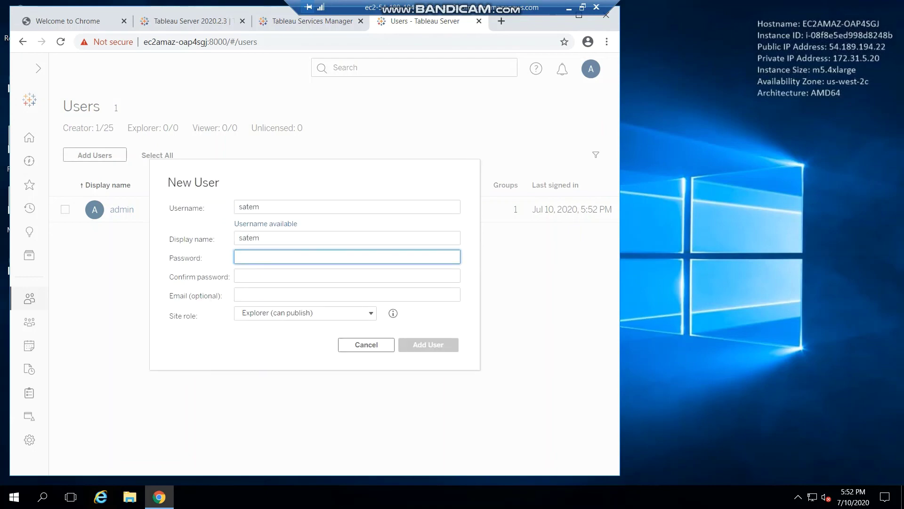
pyautogui.press('Tab')
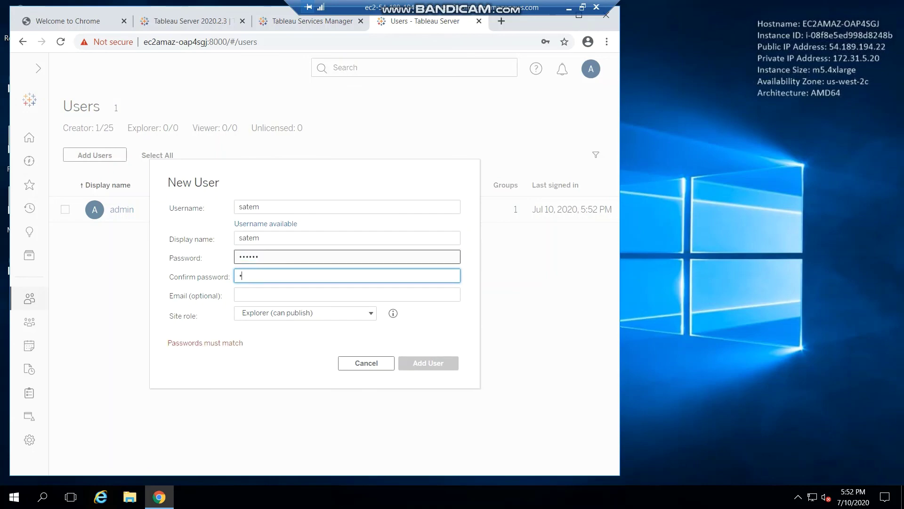
pyautogui.press('Tab')
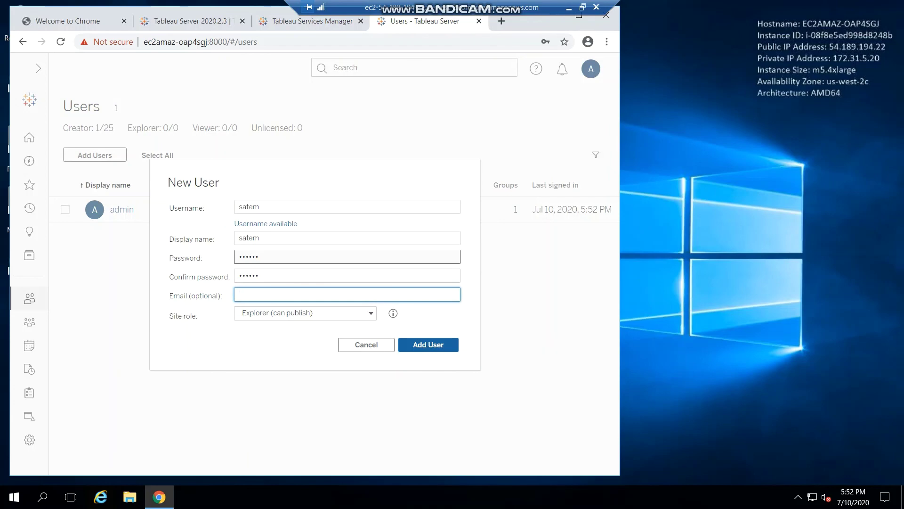
# Set the site role to Site Administrator Creator and create the user
pyautogui.press('Tab')
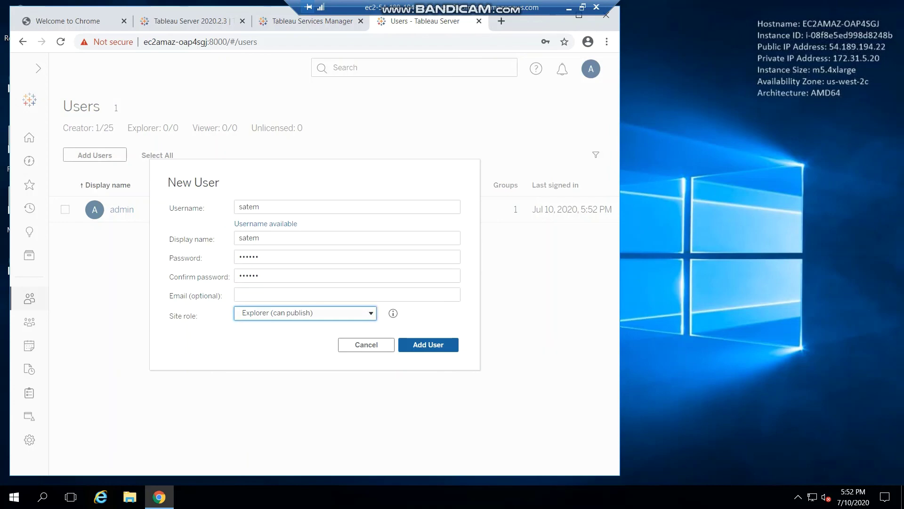
pyautogui.hotkey('alt', 'Down')
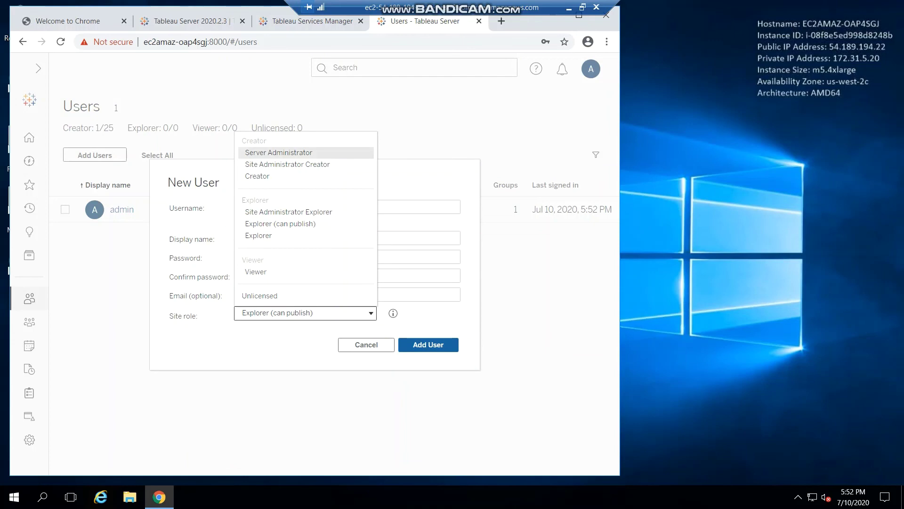
pyautogui.press('Return')
pyautogui.hotkey('alt', 'Down')
pyautogui.press('Down')
pyautogui.press('Down')
pyautogui.press('Up')
pyautogui.press('Return')
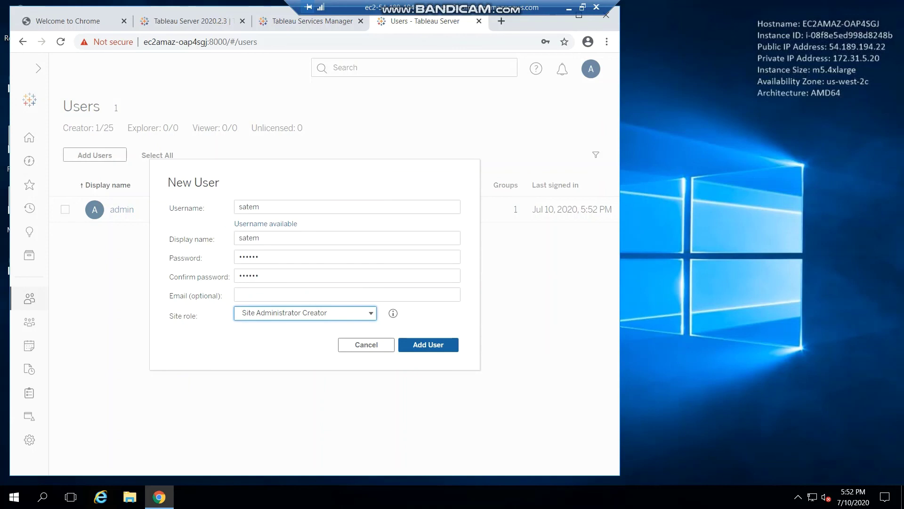
pyautogui.click(428, 344)
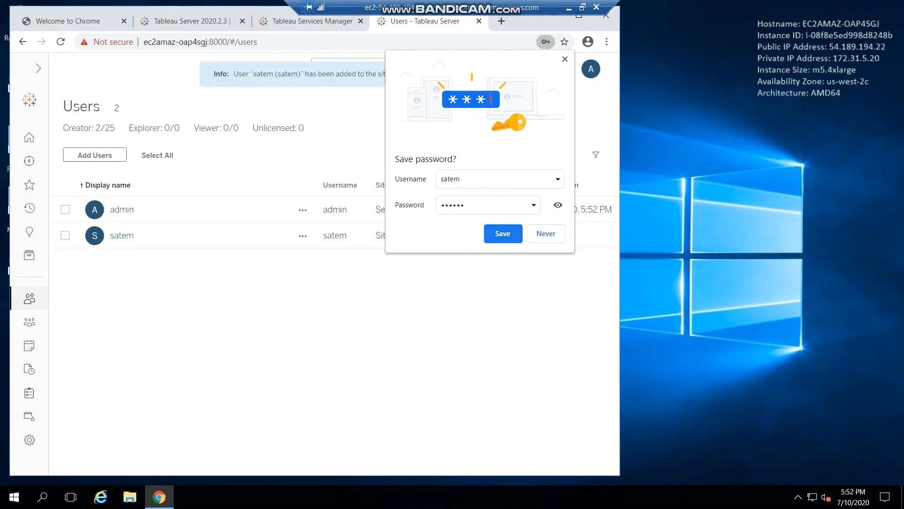
# Sign out as administrator and sign in with the new user's credentials to reach Home
pyautogui.click(565, 59)
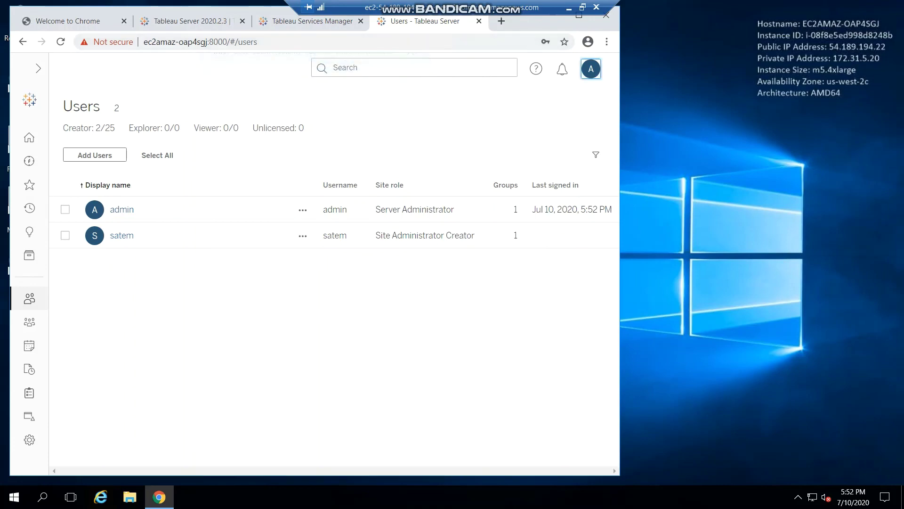
pyautogui.click(591, 69)
pyautogui.click(541, 123)
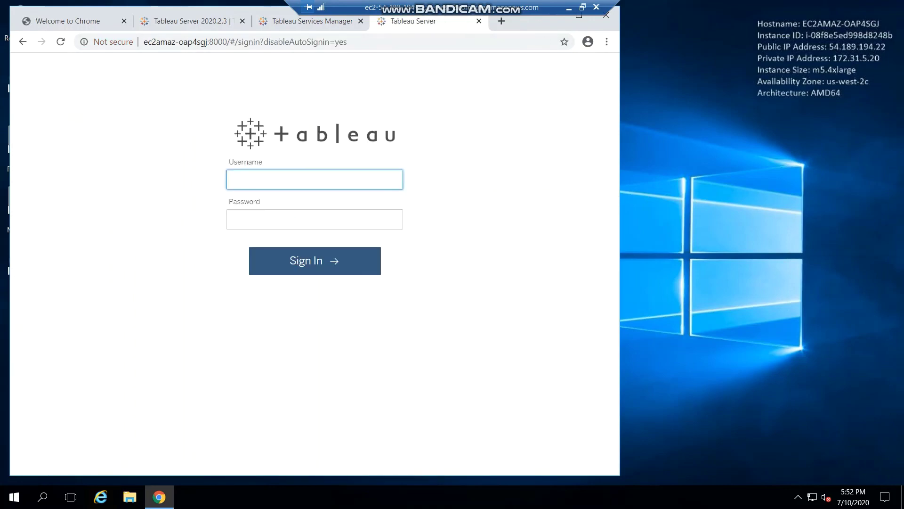
pyautogui.write('satem')
pyautogui.press('Tab')
pyautogui.write('******')
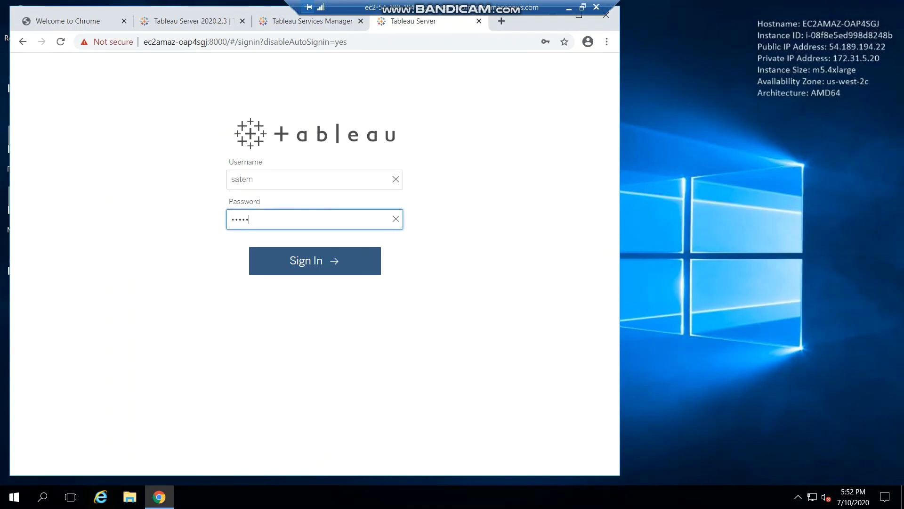
pyautogui.press('Return')
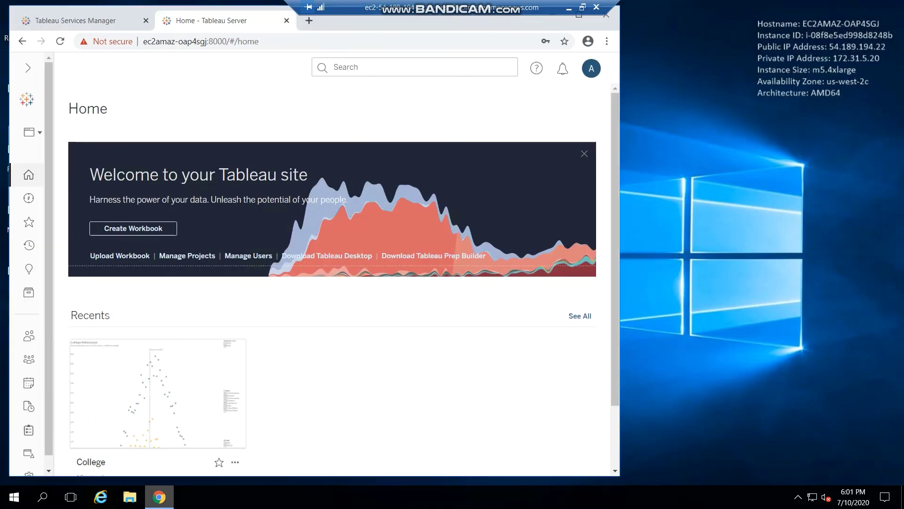
pyautogui.scroll(-2, 187, 256)
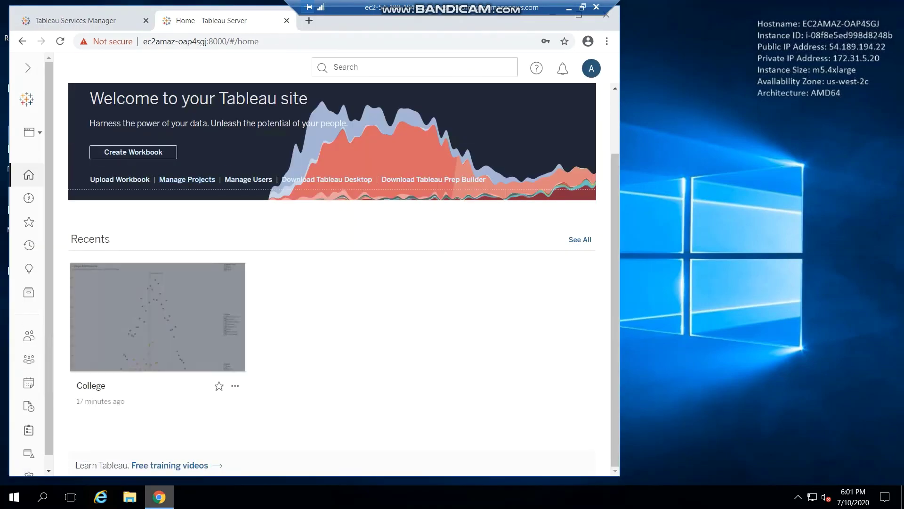
# Launch Command Prompt from Windows search
pyautogui.click(42, 496)
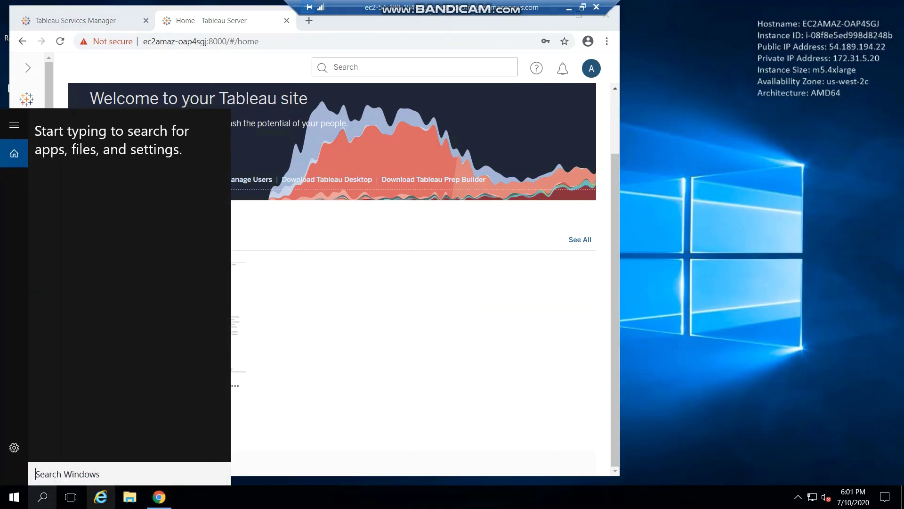
pyautogui.write('cmd')
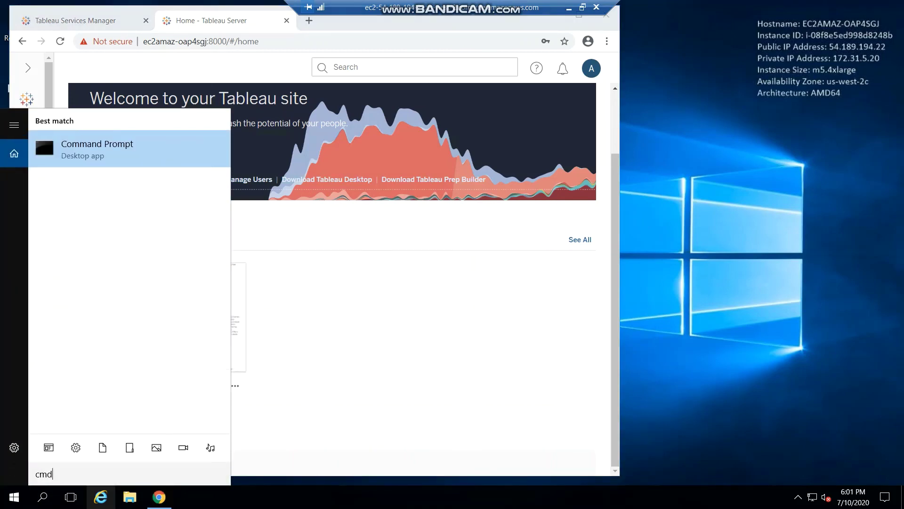
pyautogui.press('Return')
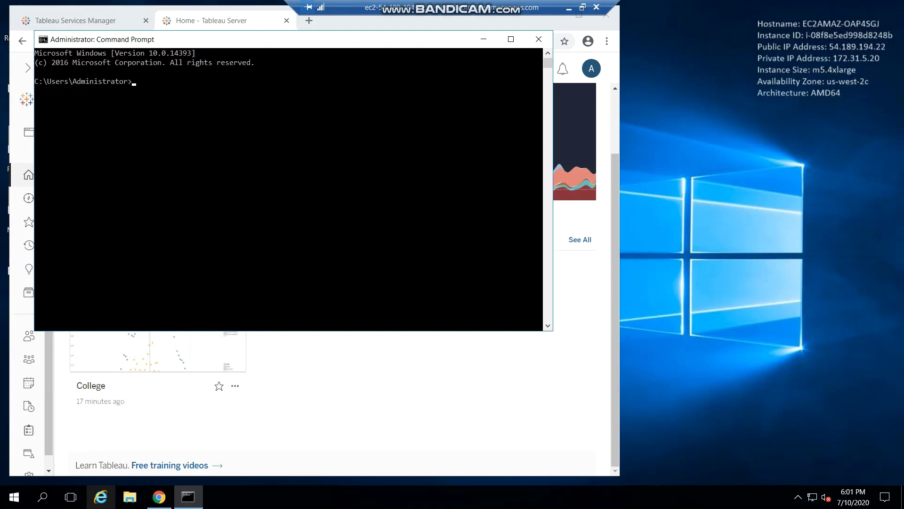
# Log in to TSM with 'tsm login -u administrator', then enter 'tsm status -v'
pyautogui.write('tsm login -u administrator')
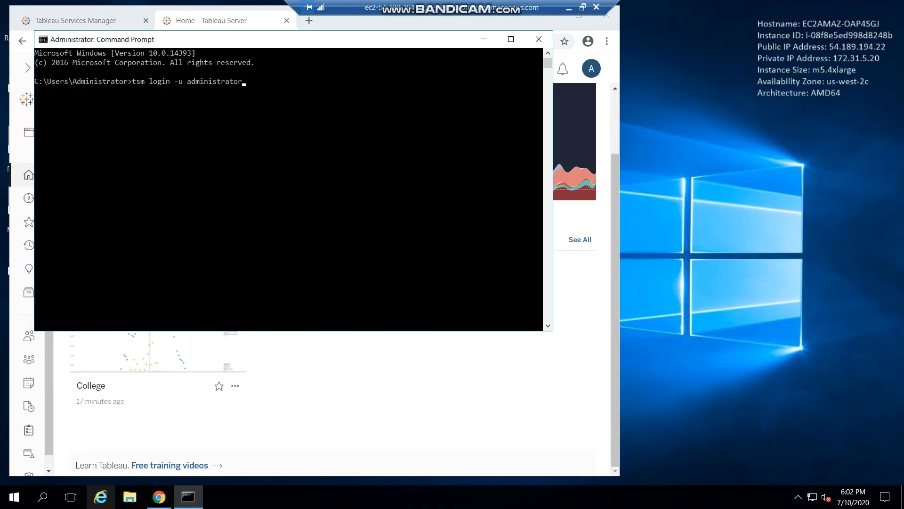
pyautogui.press('Return')
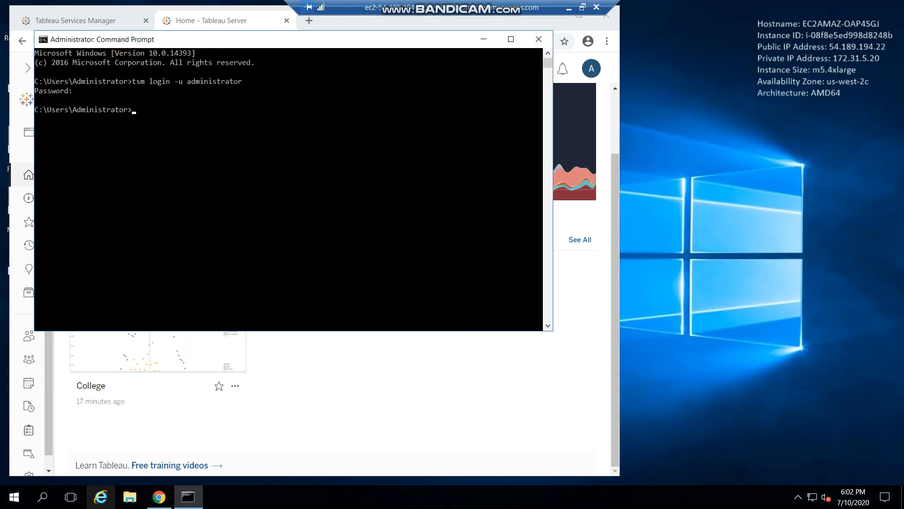
pyautogui.write('tsm status -v')
# Run 'tsm status -v' and review the service list showing the node RUNNING
pyautogui.press('Return')
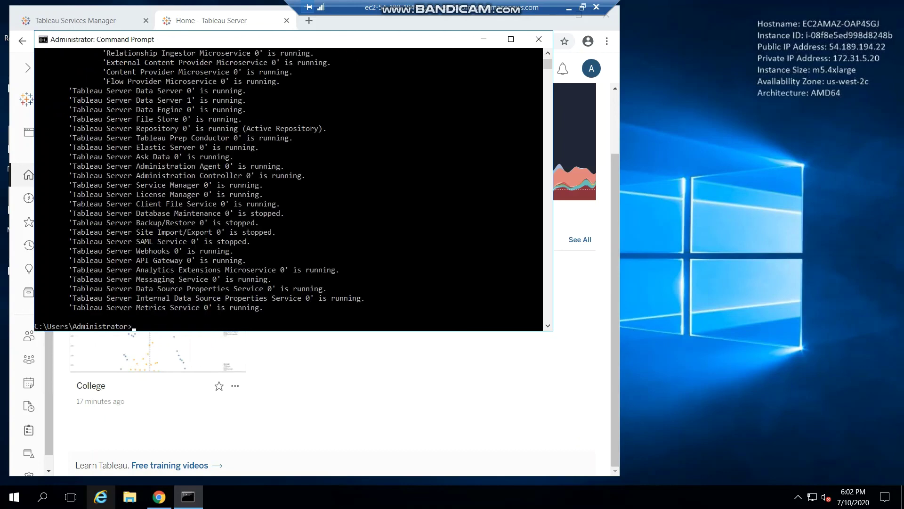
pyautogui.scroll(9, 288, 189)
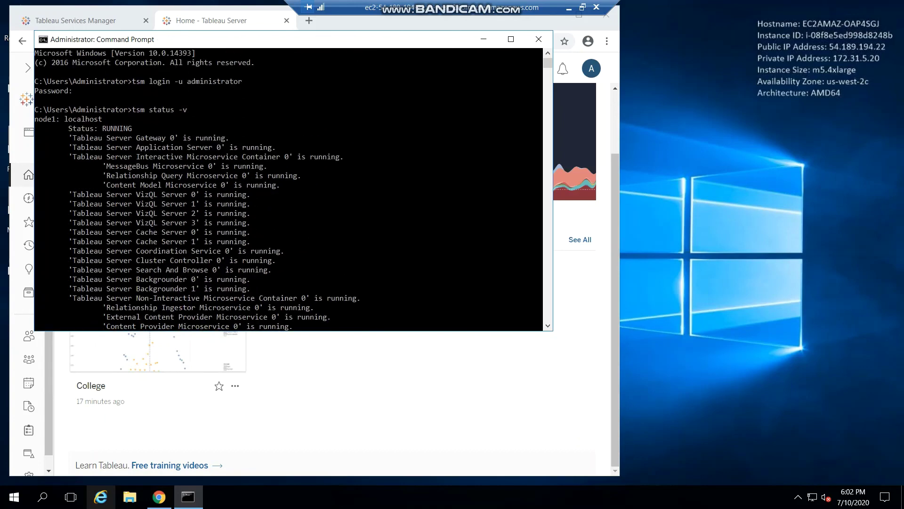
pyautogui.scroll(-1, 289, 189)
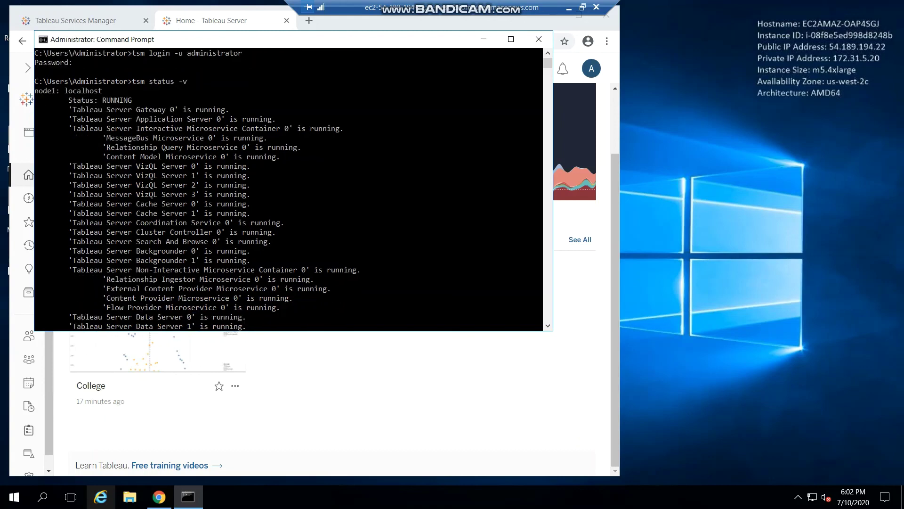
pyautogui.scroll(-3, 288, 188)
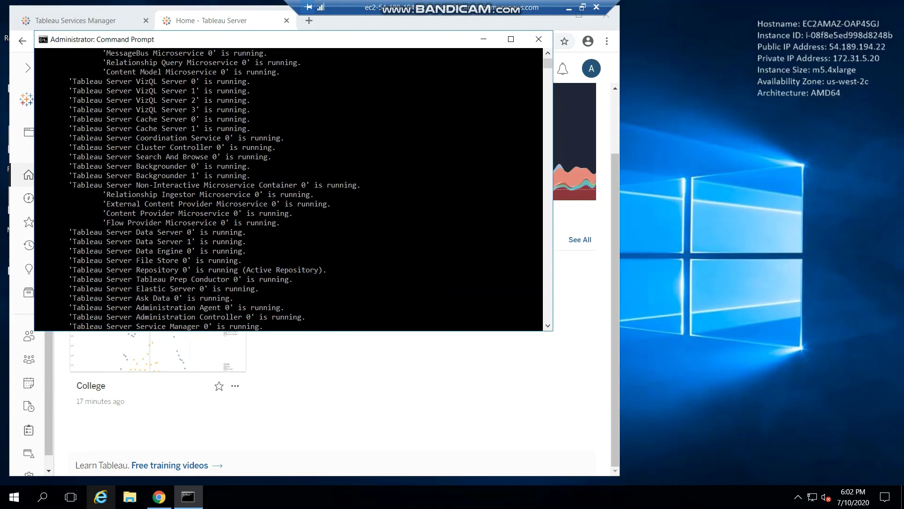
pyautogui.scroll(-3, 288, 188)
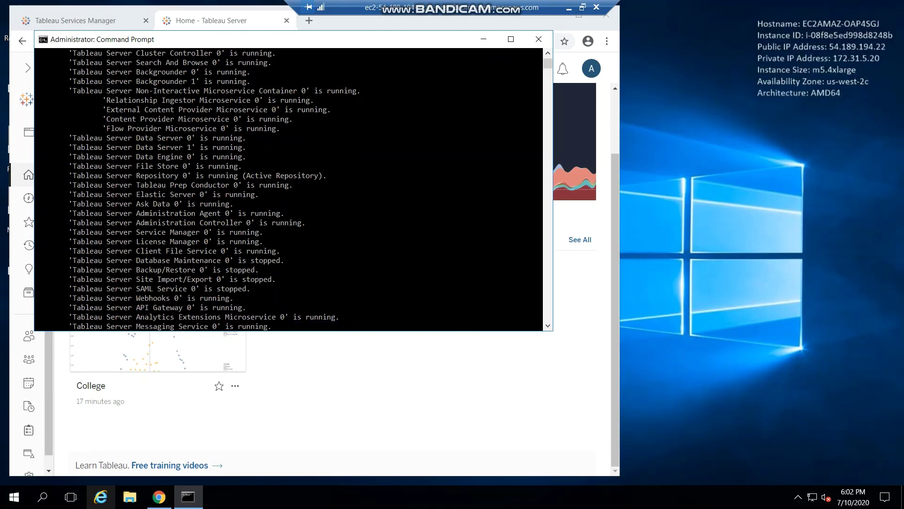
pyautogui.scroll(-3, 288, 188)
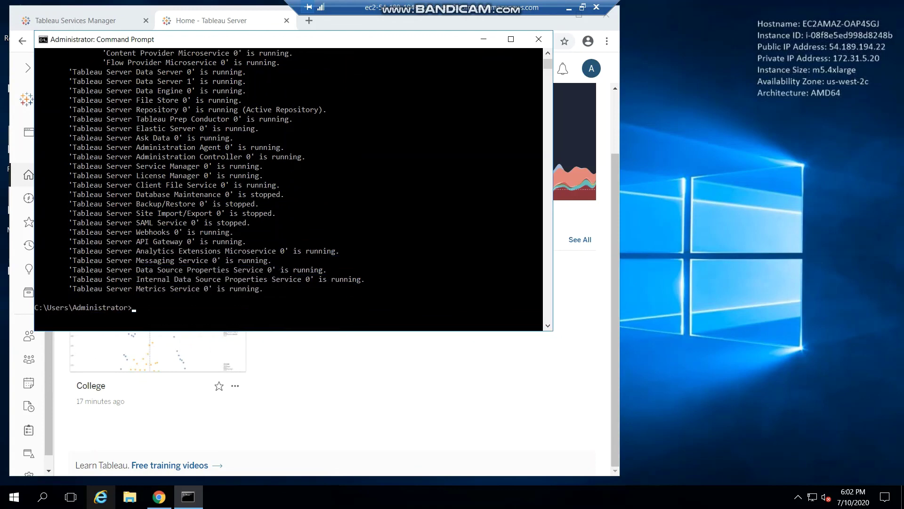
pyautogui.scroll(-1, 288, 188)
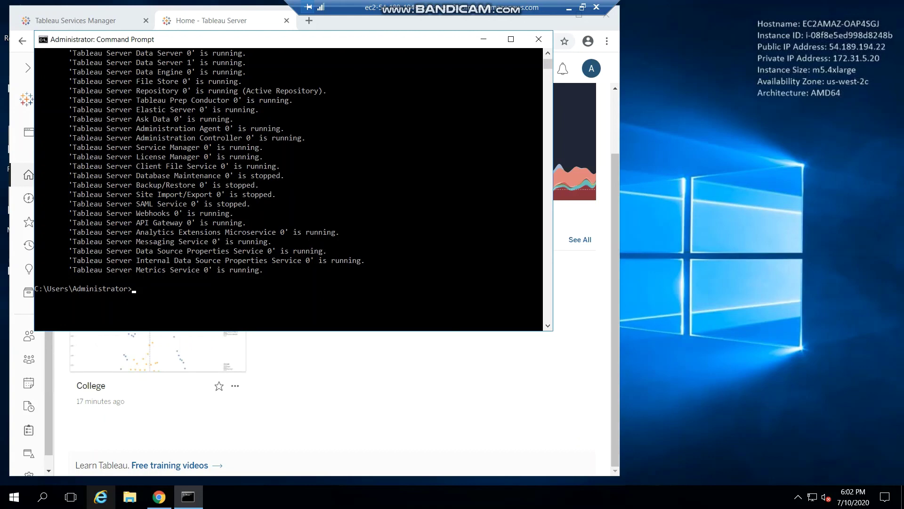
pyautogui.scroll(-2, 289, 188)
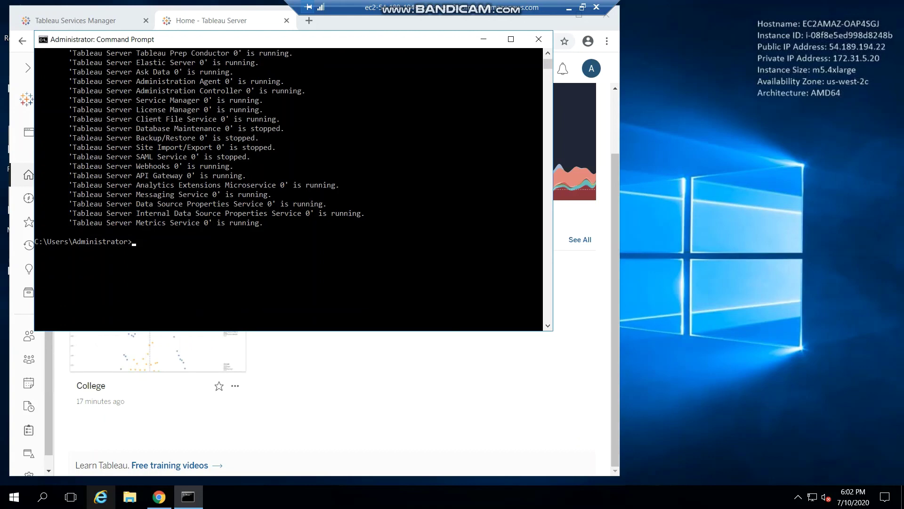
# Run 'tsm stop' and check the TSM status page showing Server is Stopping
pyautogui.write('tsm stop')
pyautogui.press('Return')
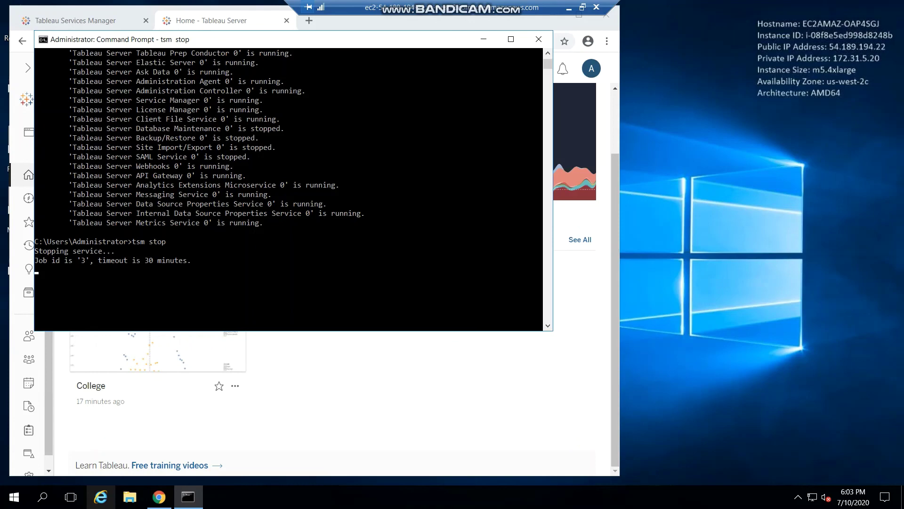
pyautogui.click(71, 20)
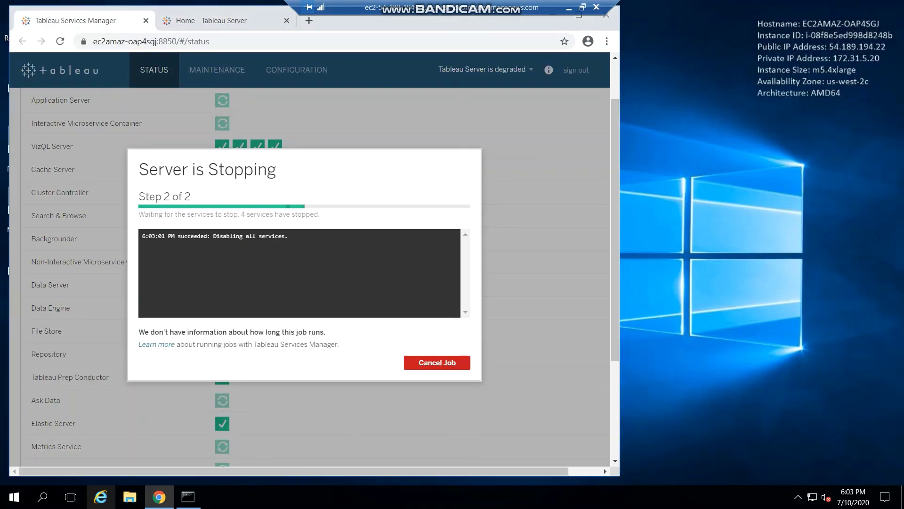
pyautogui.scroll(-4, 311, 278)
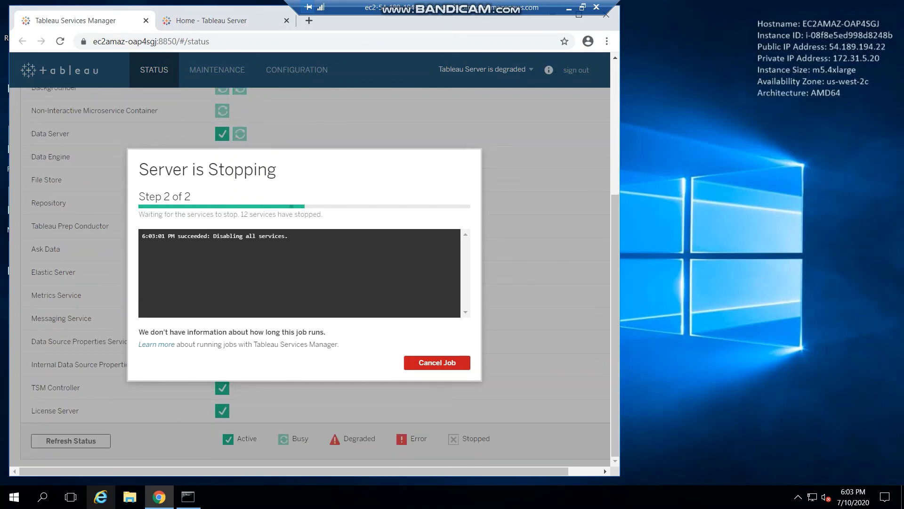
# Return to Command Prompt, then leave the remote session for the local desktop
pyautogui.hotkey('ctrl', 'Tab')
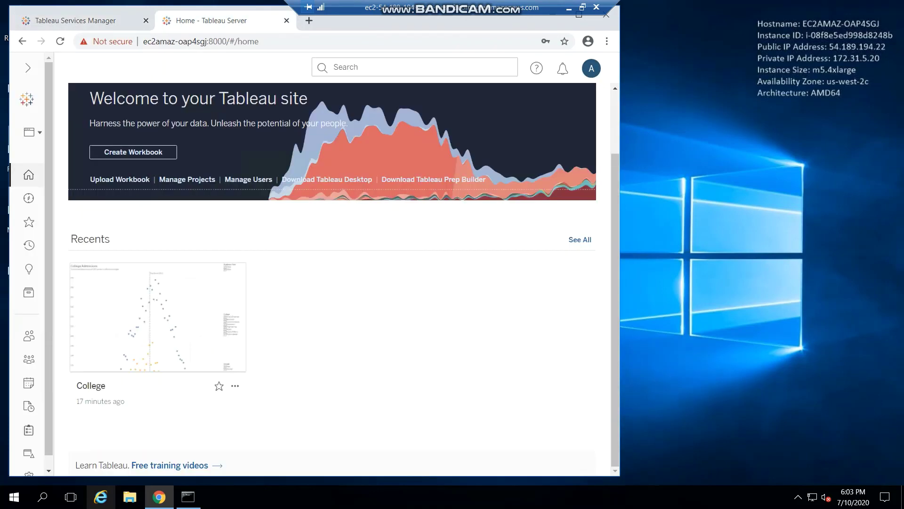
pyautogui.click(187, 497)
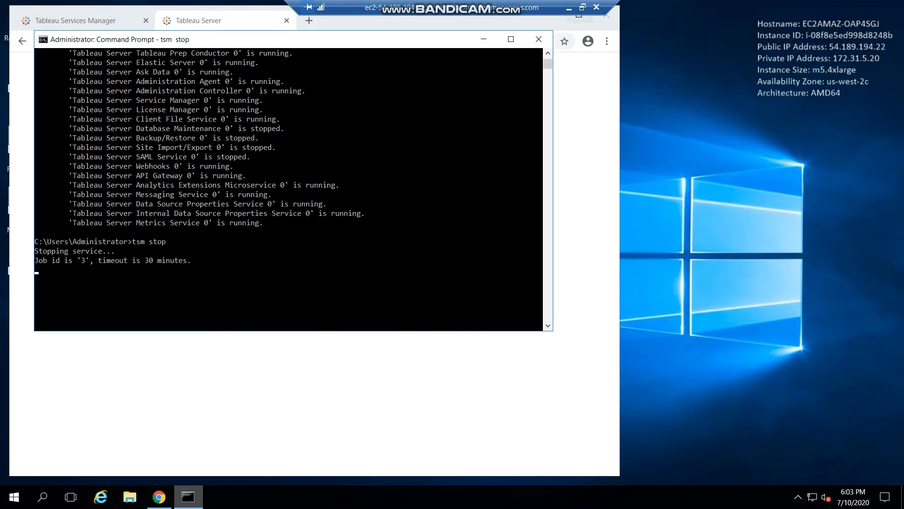
pyautogui.click(569, 9)
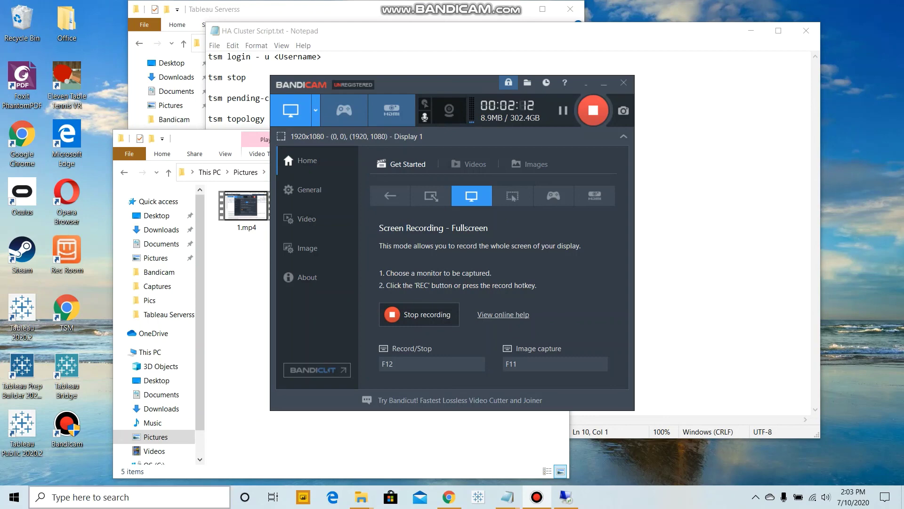
# Launch the Windows Camera app by searching 'cam' from the taskbar
pyautogui.click(52, 497)
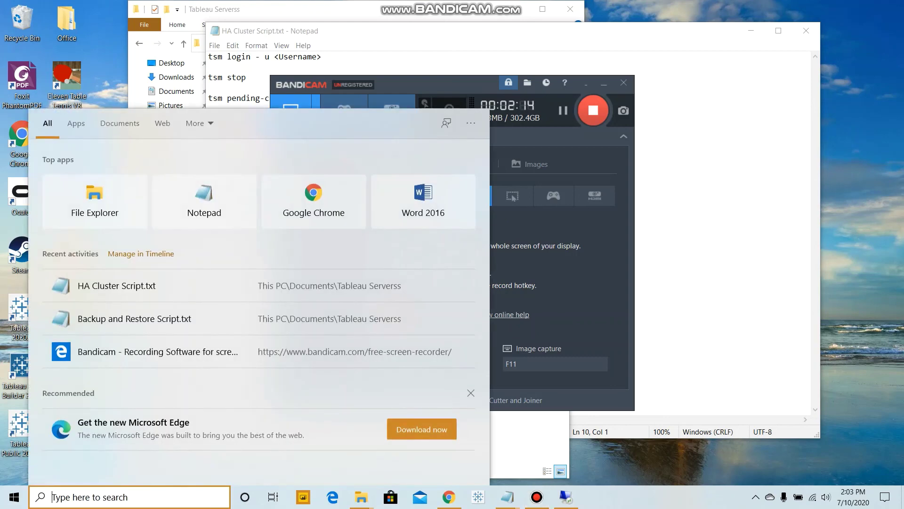
pyautogui.write('cam')
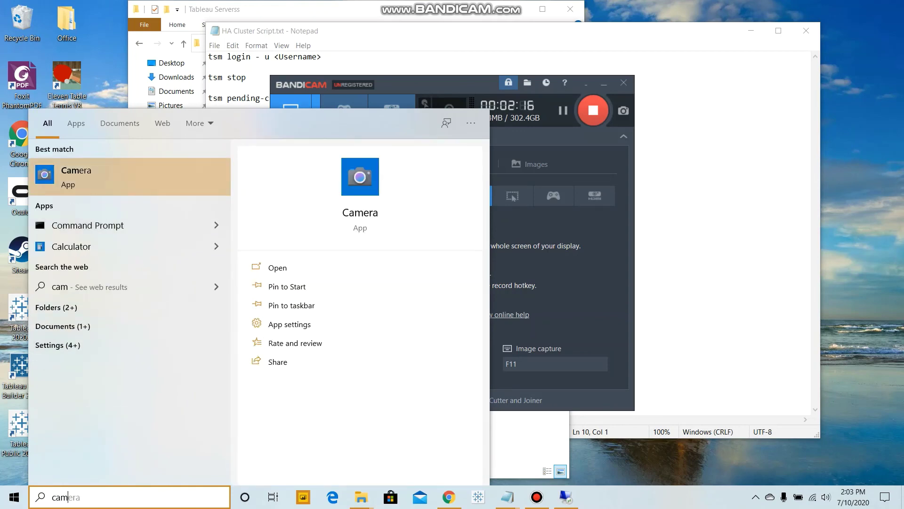
pyautogui.press('Return')
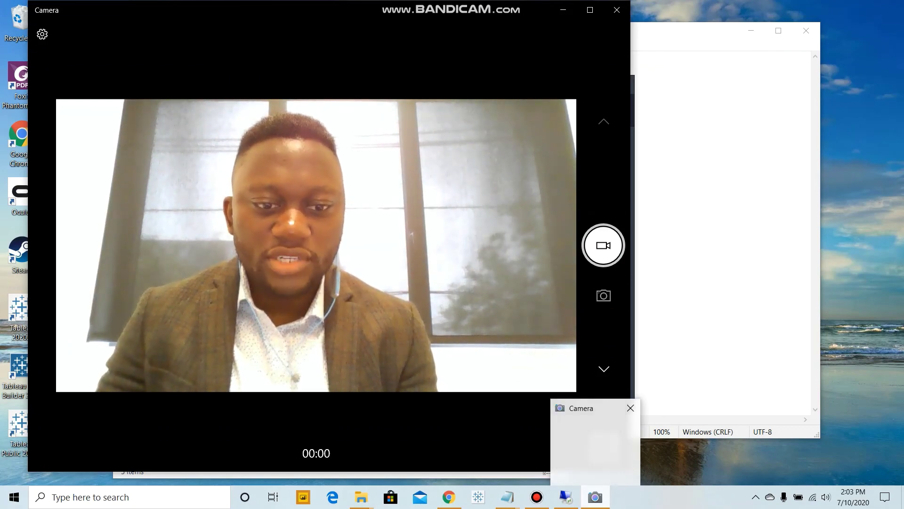
pyautogui.click(537, 497)
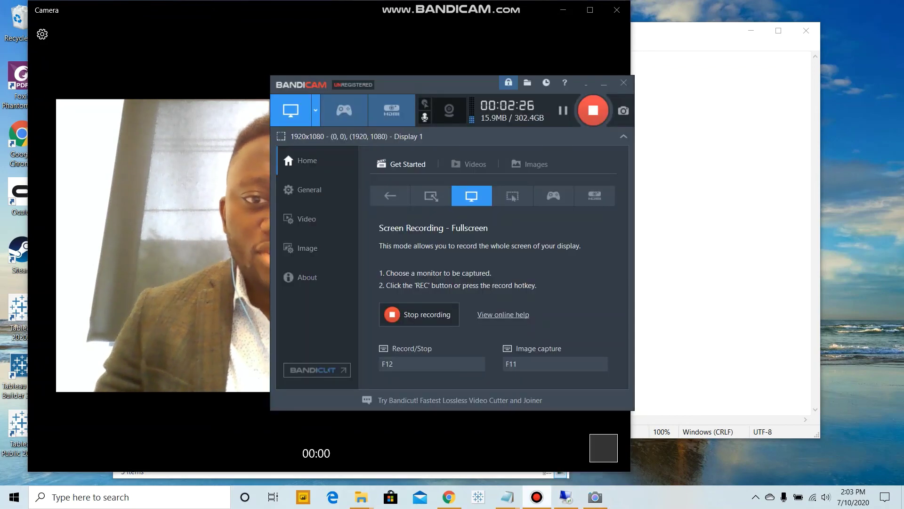
pyautogui.click(537, 497)
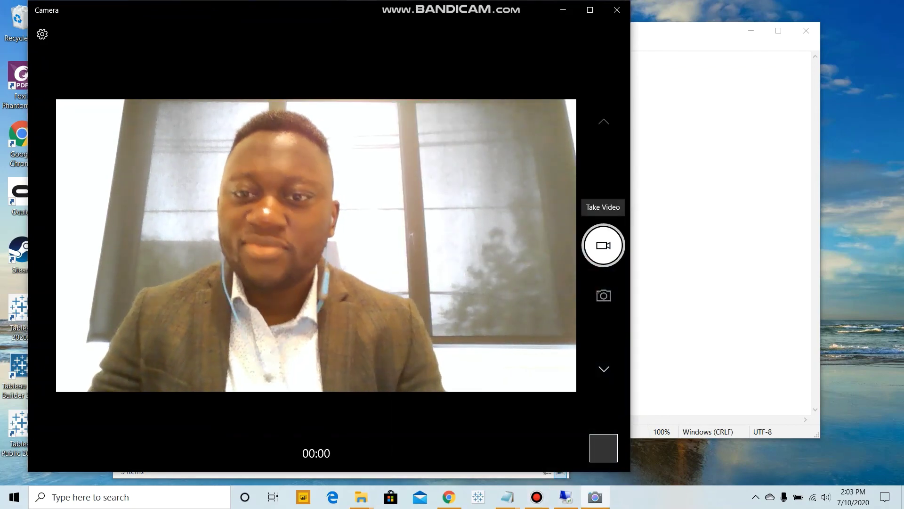